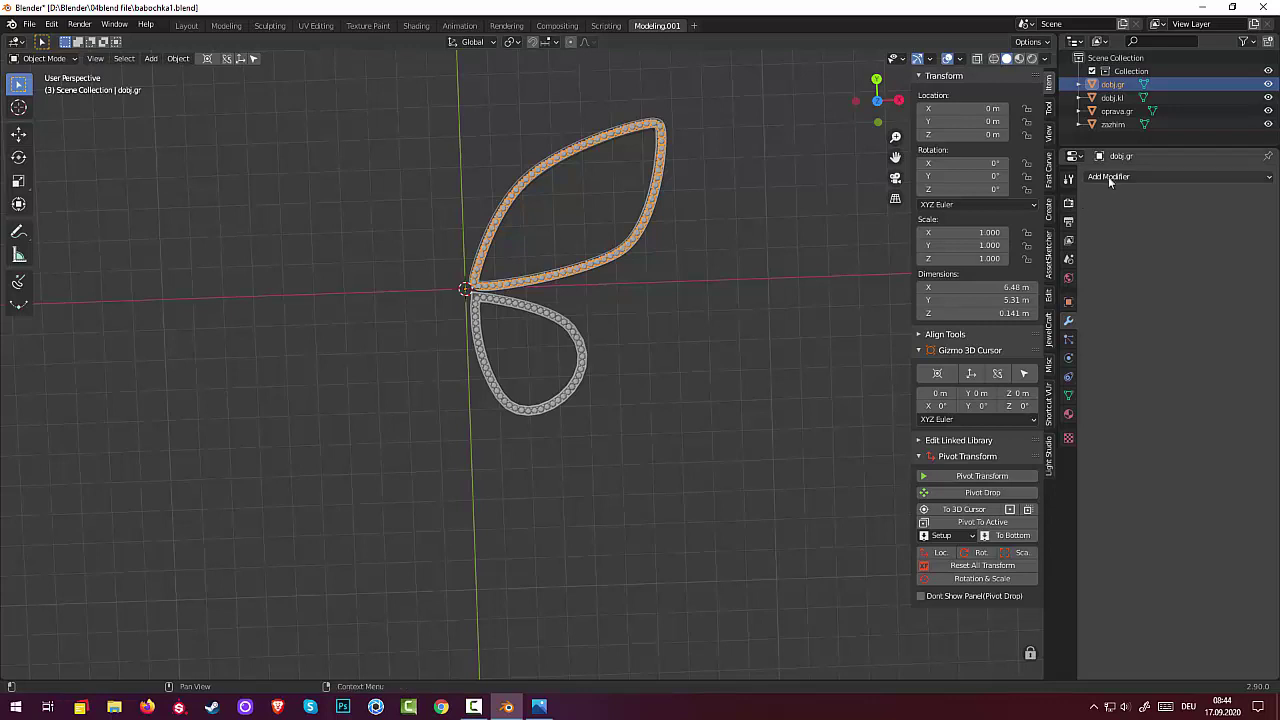
Add X-axis Mirror modifiers to the two gemstone rows dobj.gr and dobj.kl
click(1108, 175)
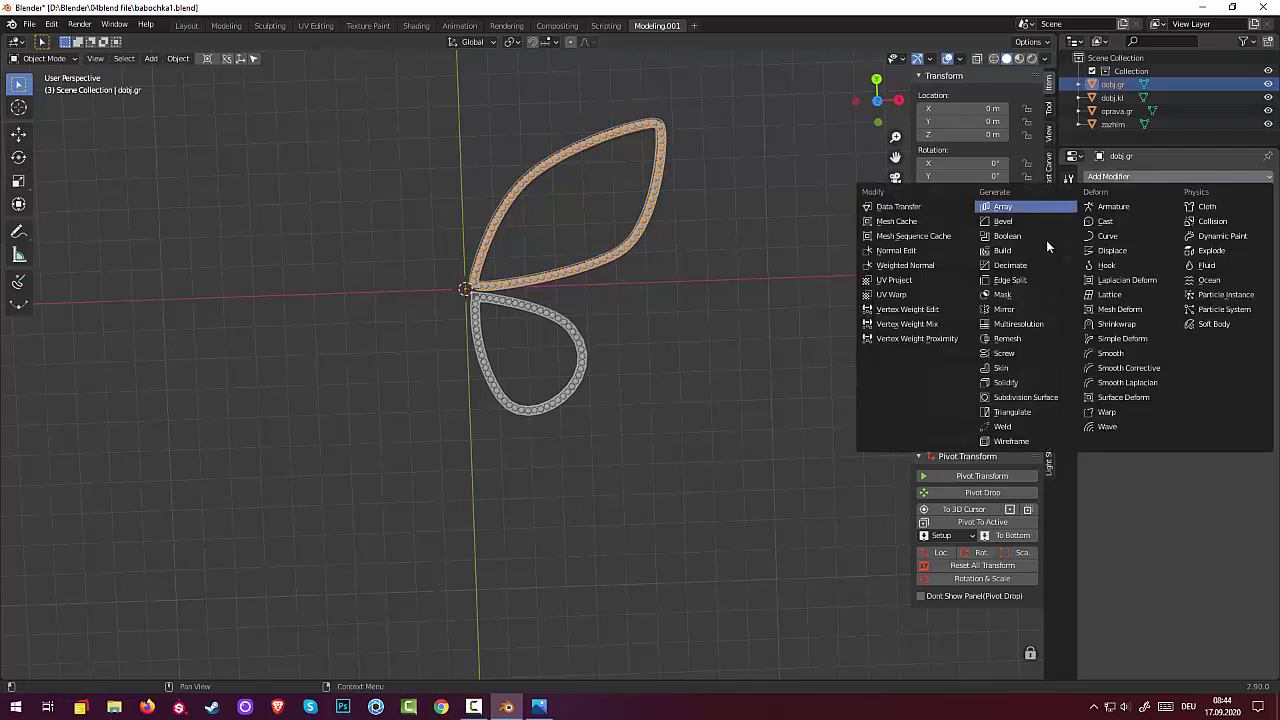
click(1020, 303)
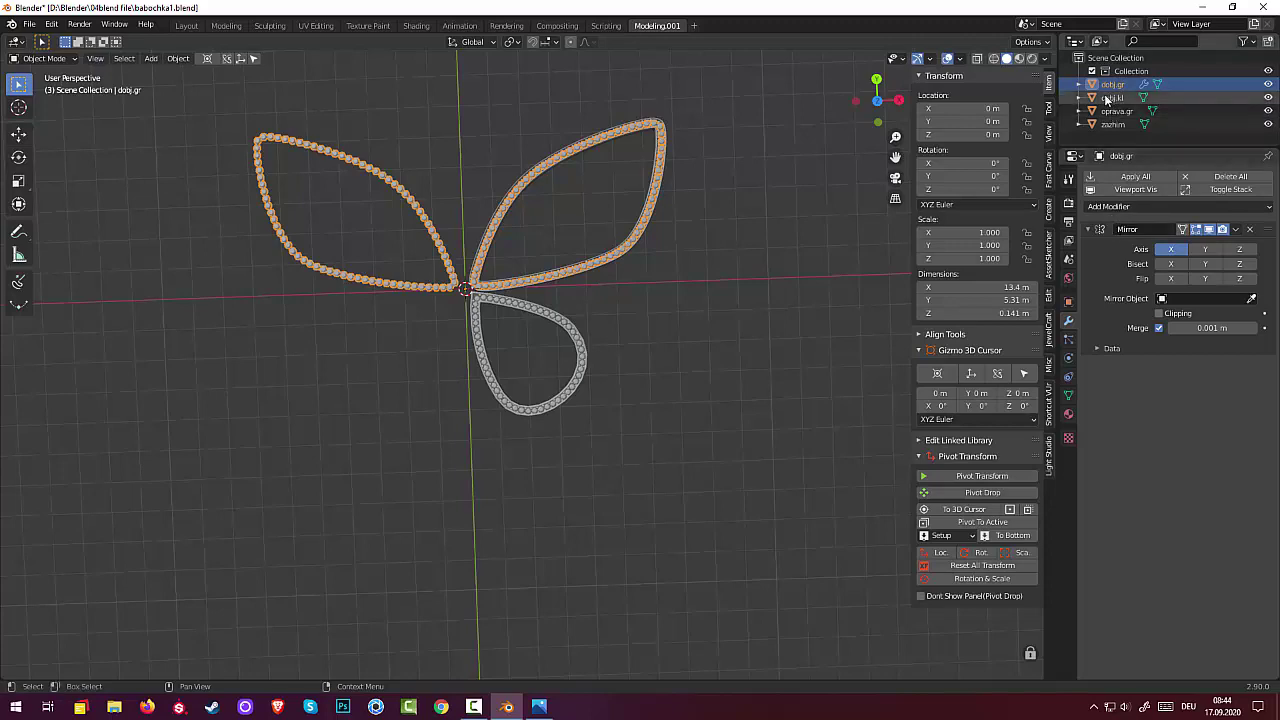
click(1112, 97)
click(1104, 177)
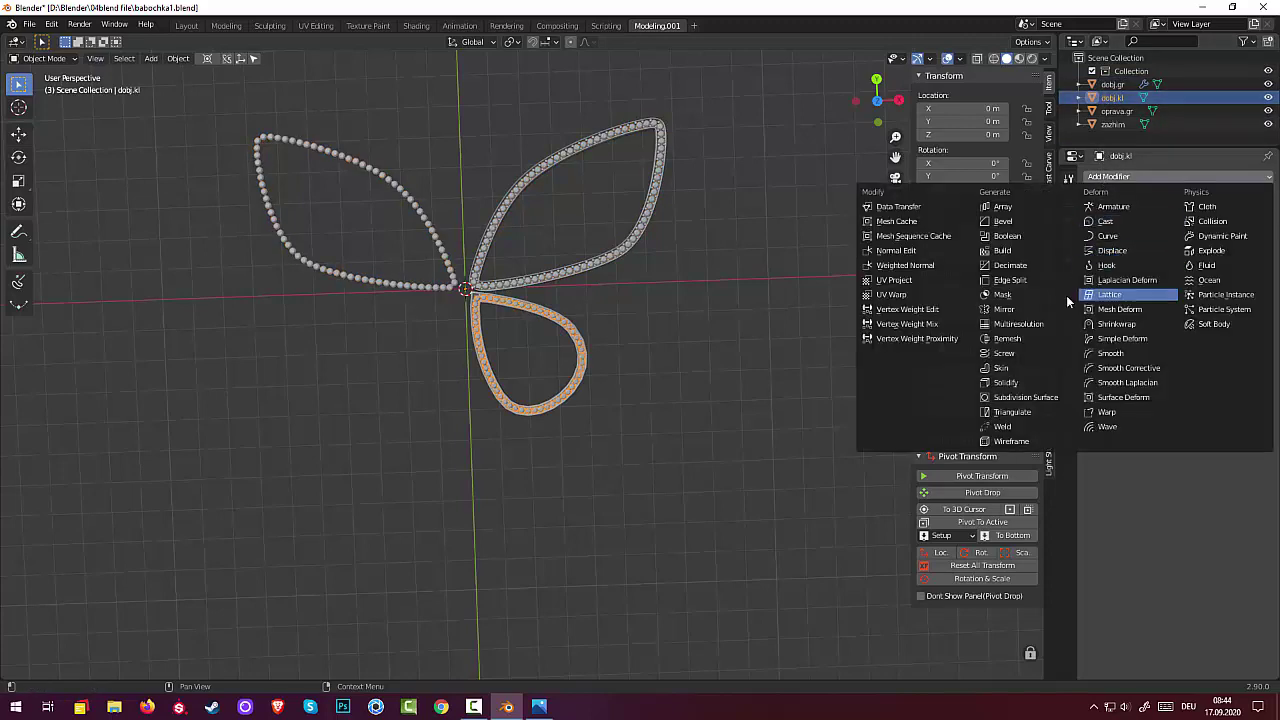
click(1018, 307)
Add X-axis Mirror modifiers to the wing frames oprava.gr and zazhim, then deselect everything
click(1117, 111)
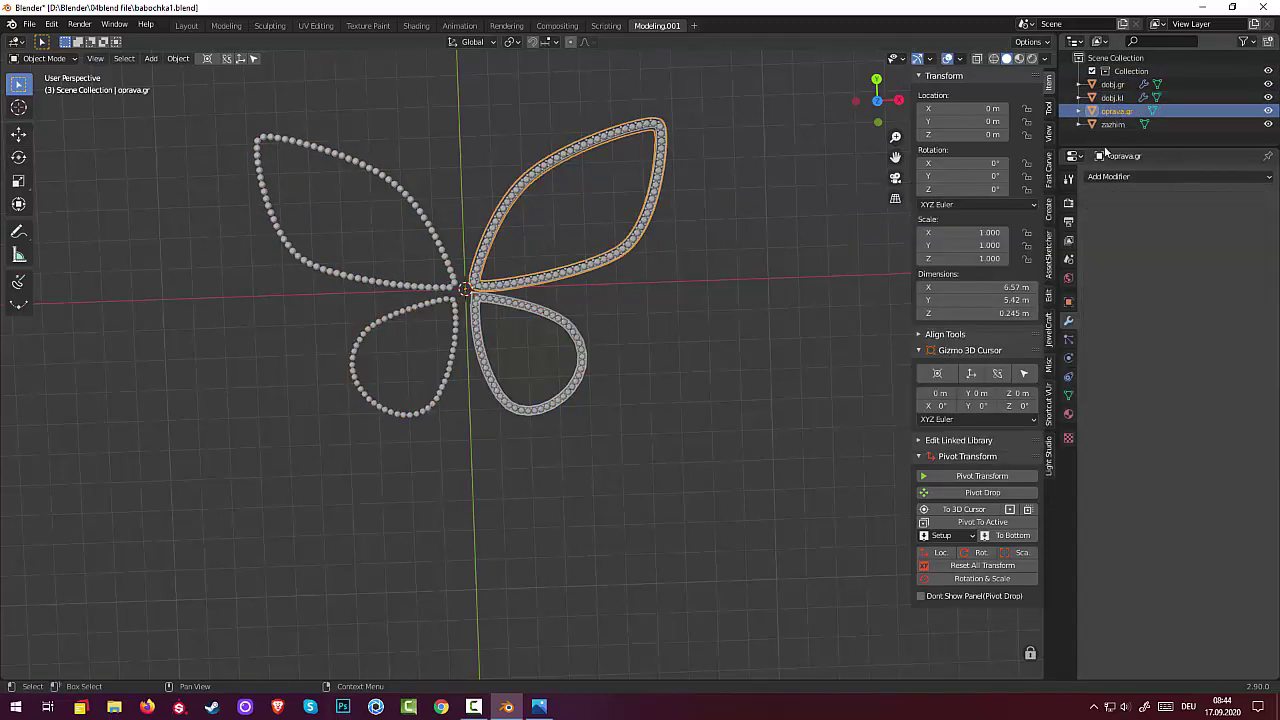
click(1100, 176)
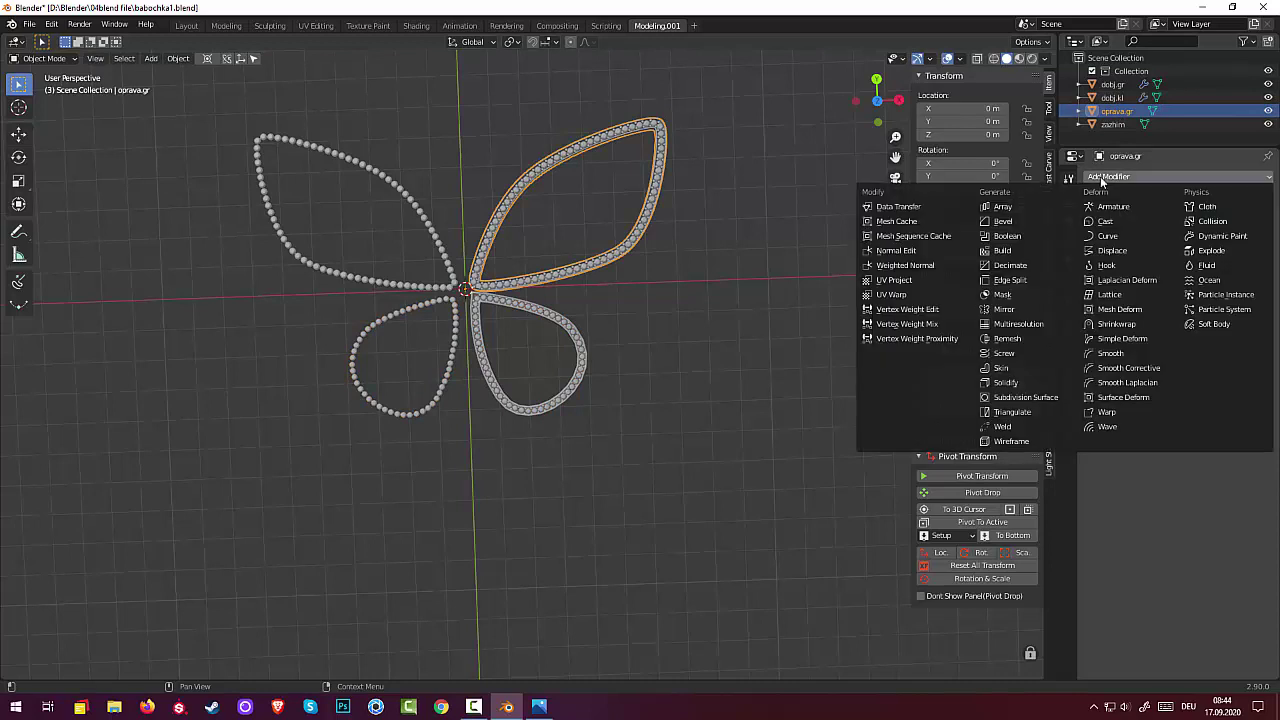
click(1005, 312)
click(1112, 125)
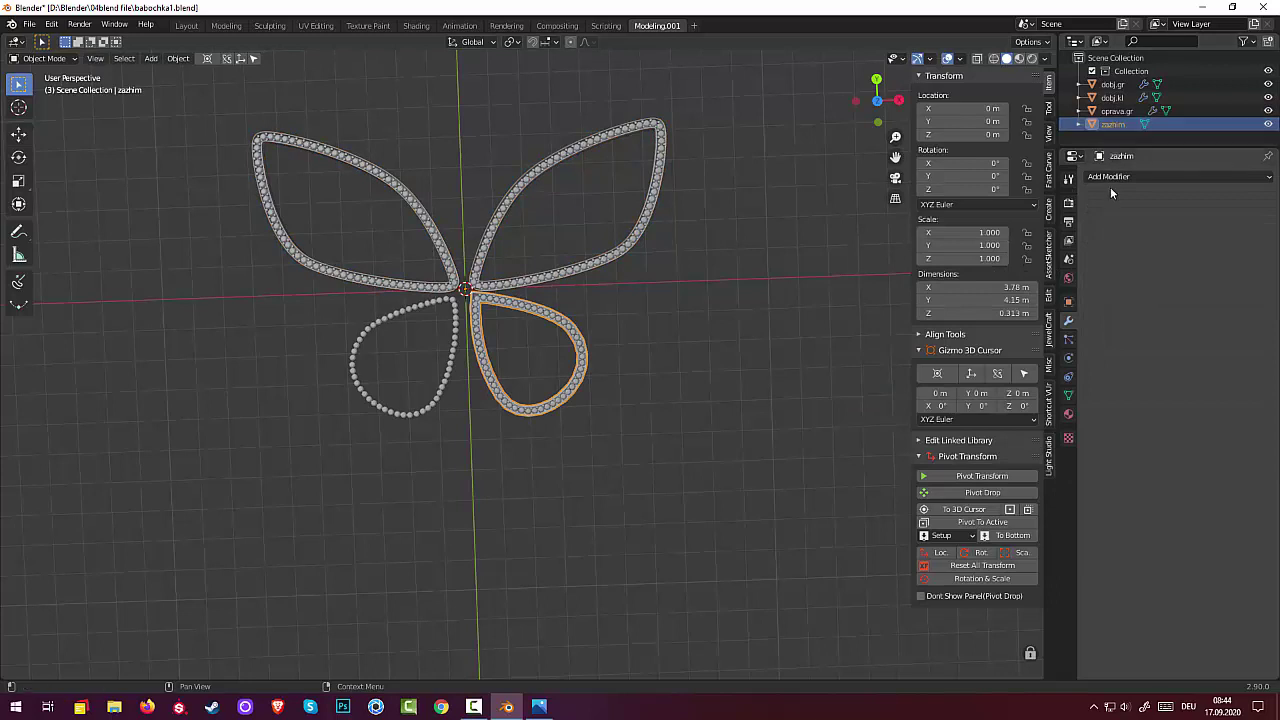
click(1110, 178)
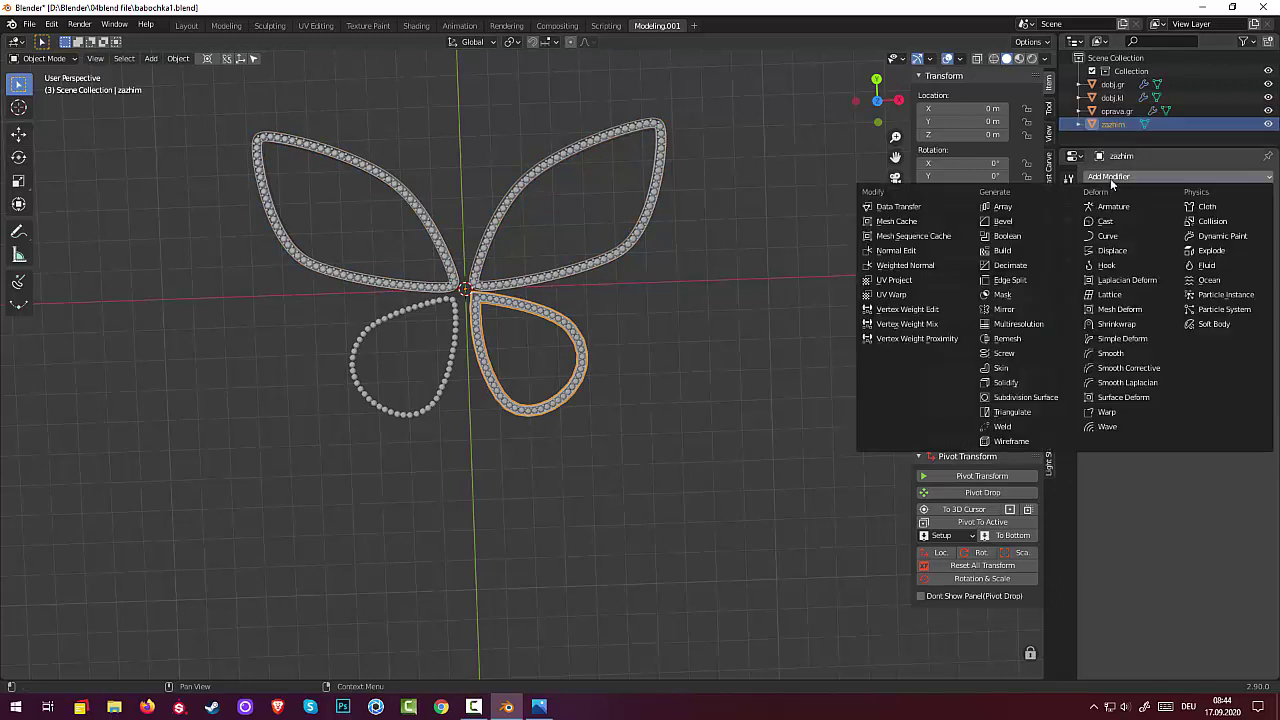
click(1013, 313)
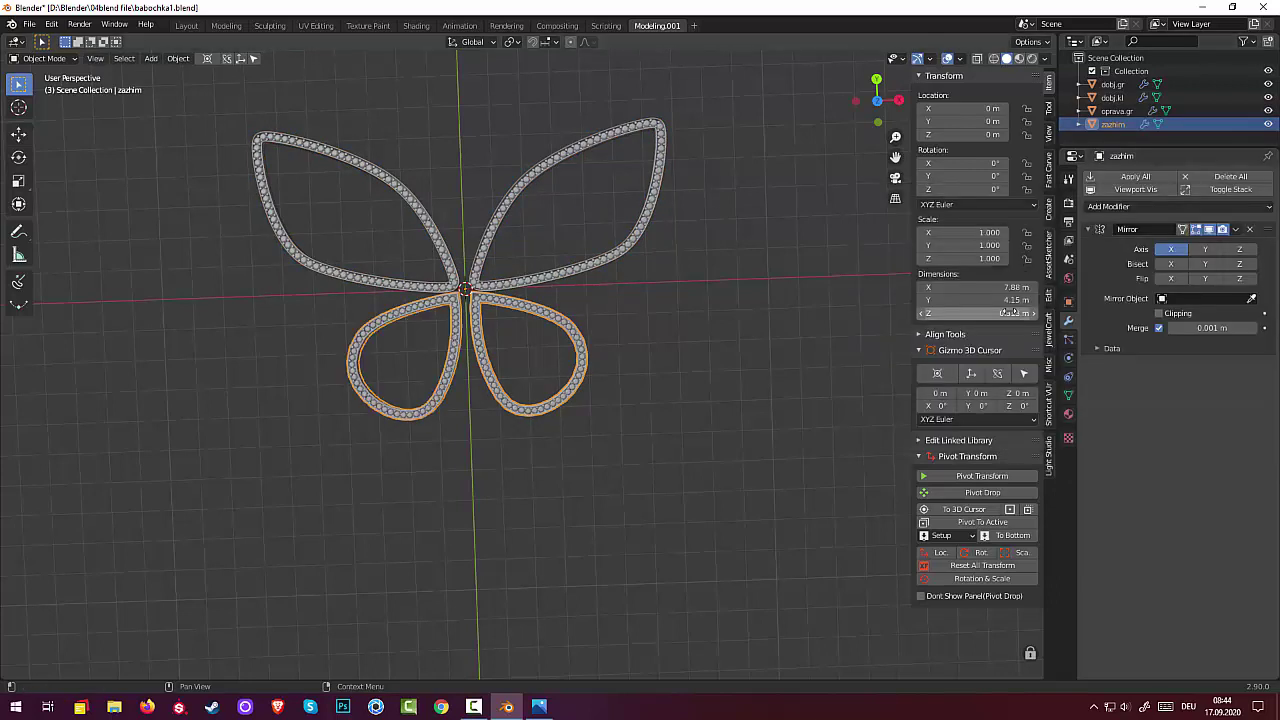
click(789, 322)
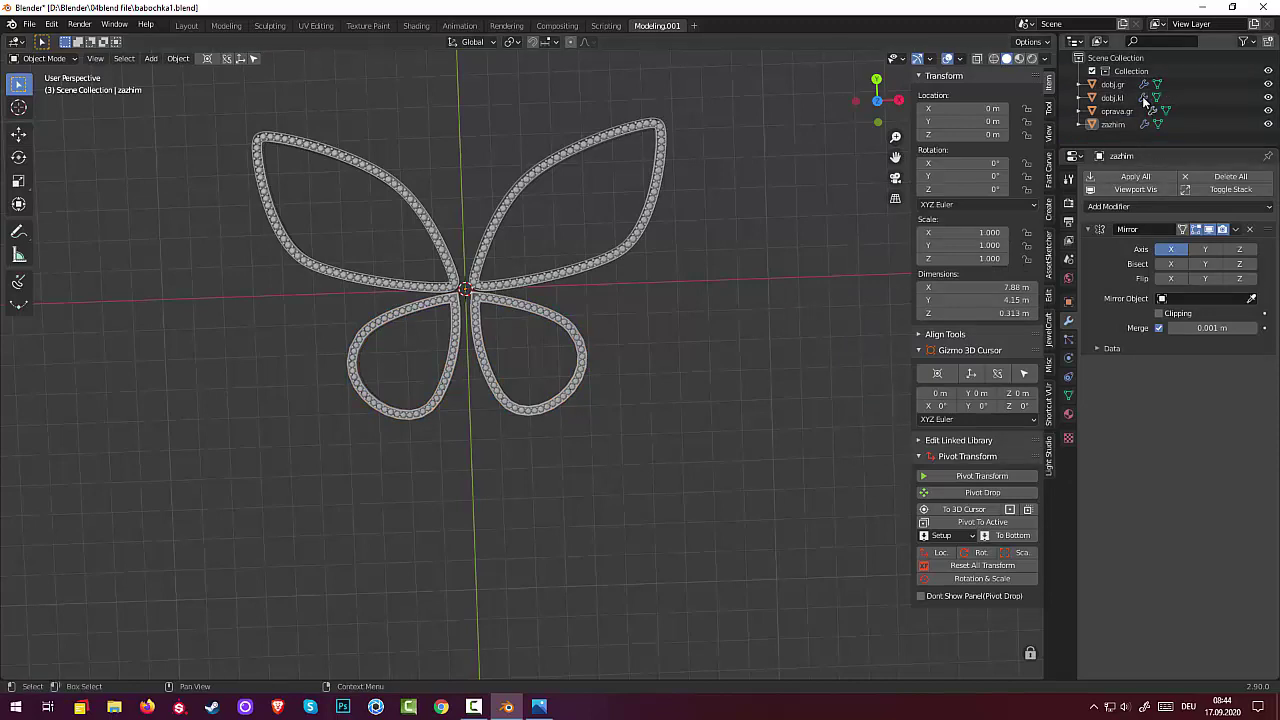
Add a brilliant-cut diamond mesh at the origin, where the four butterfly wings meet
scroll(627, 308, up, 4)
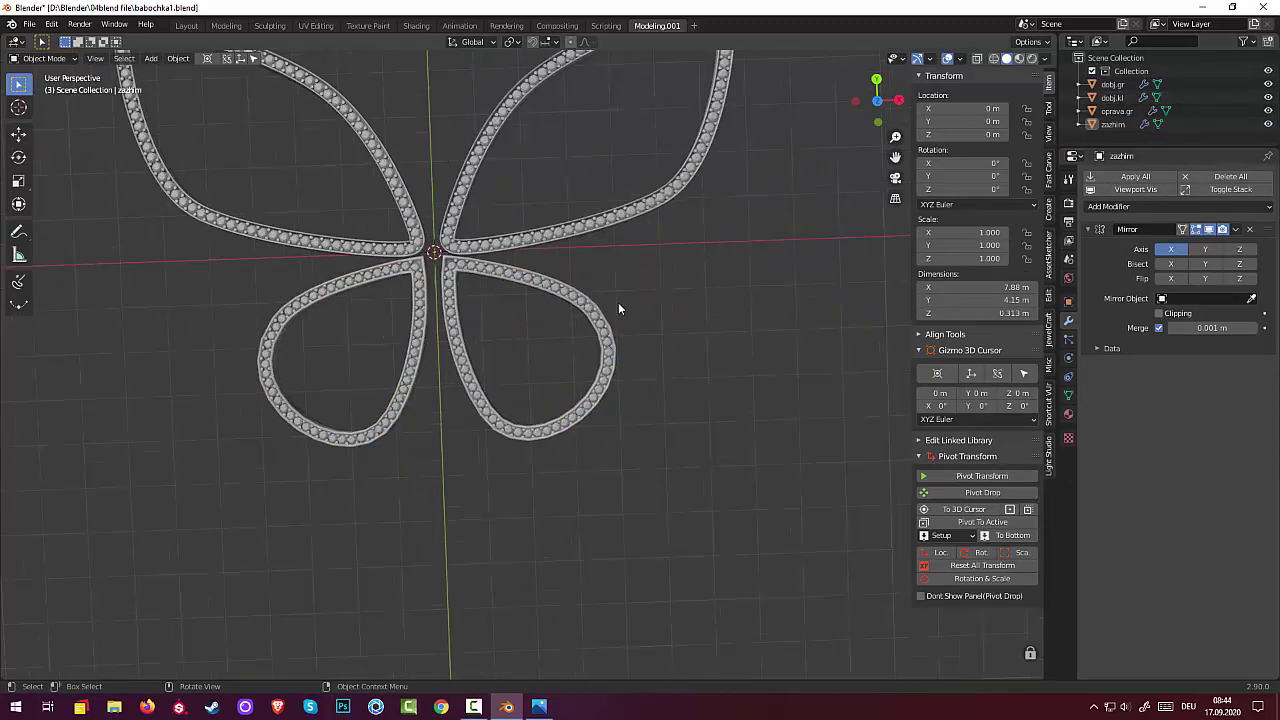
mouse_move(618, 302)
middle_down()
mouse_move(606, 268)
mouse_move(580, 274)
mouse_move(638, 285)
mouse_move(619, 283)
middle_up()
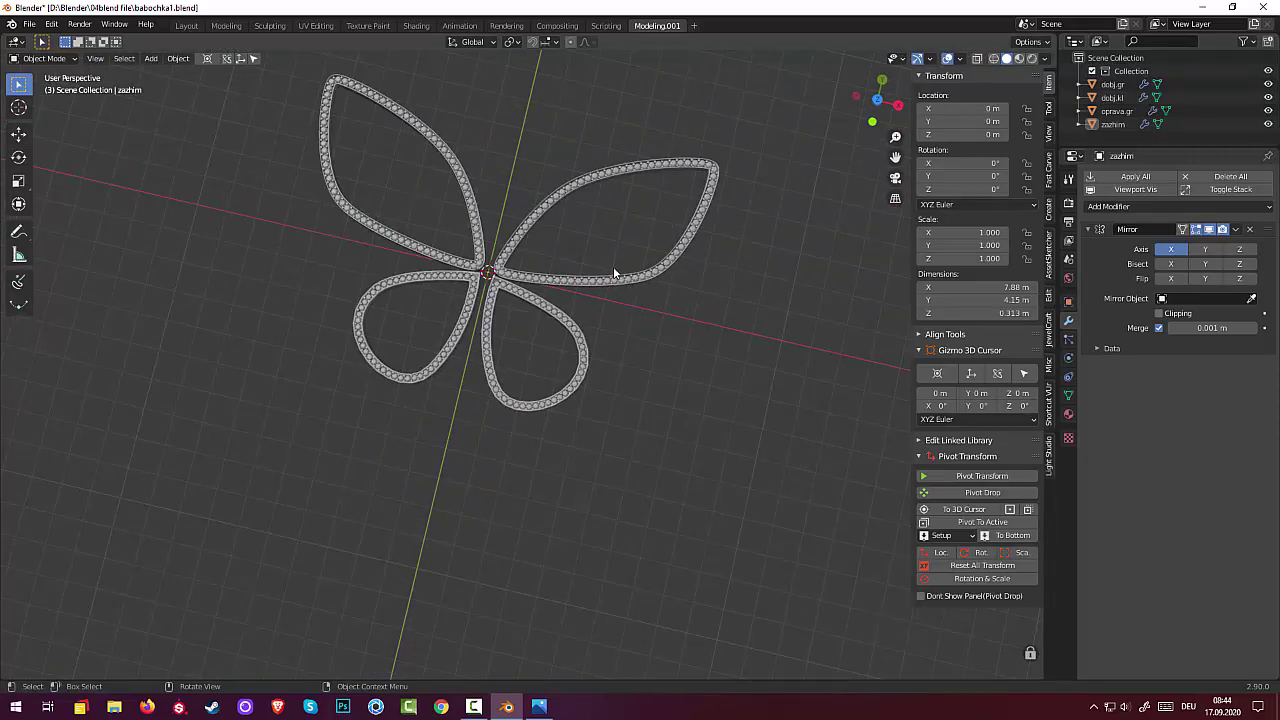
key(shift)
key(shift+a)
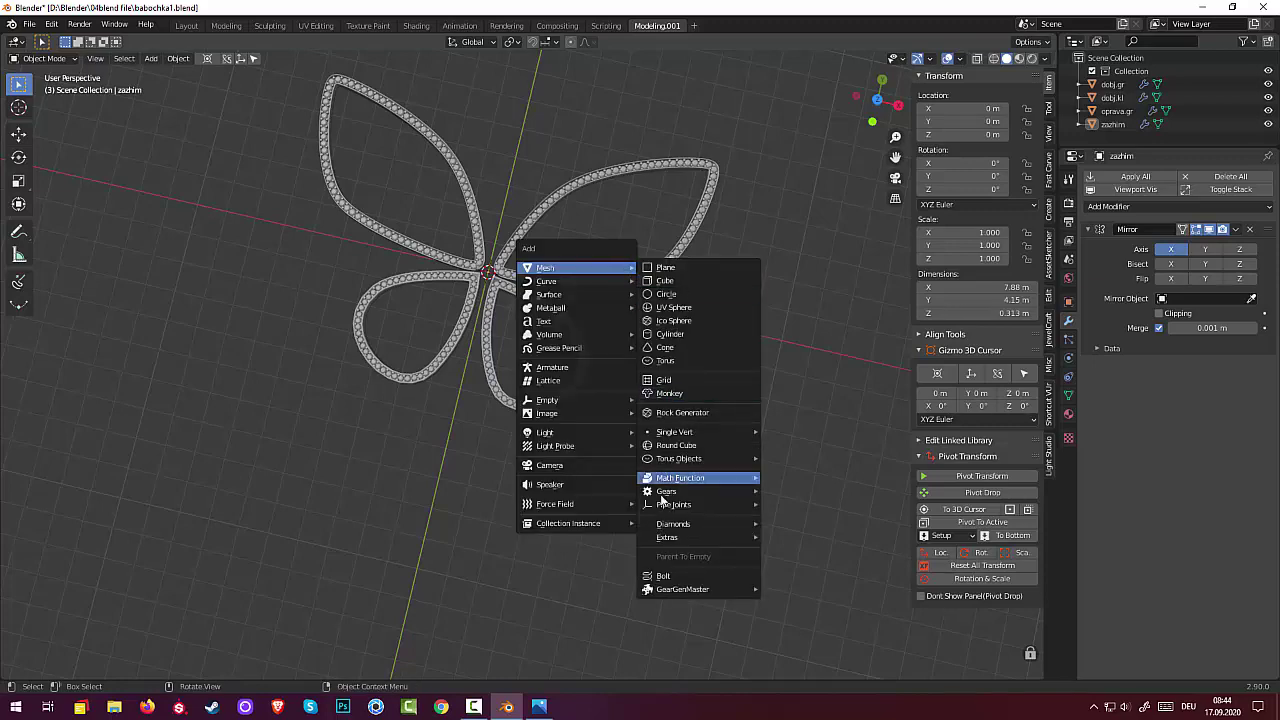
mouse_move(690, 523)
click(808, 522)
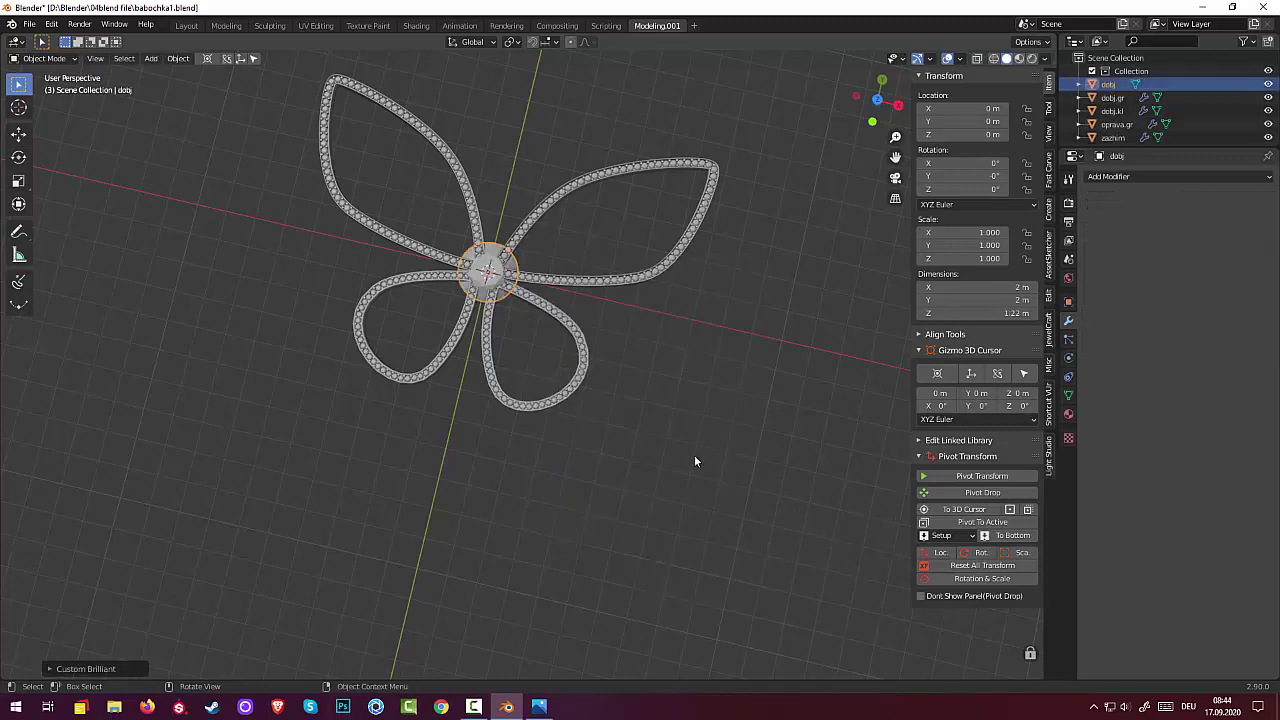
Raise the central diamond about 0.38 m along Z and scale it uniformly to about 0.715
middle_drag(694, 457, 598, 310)
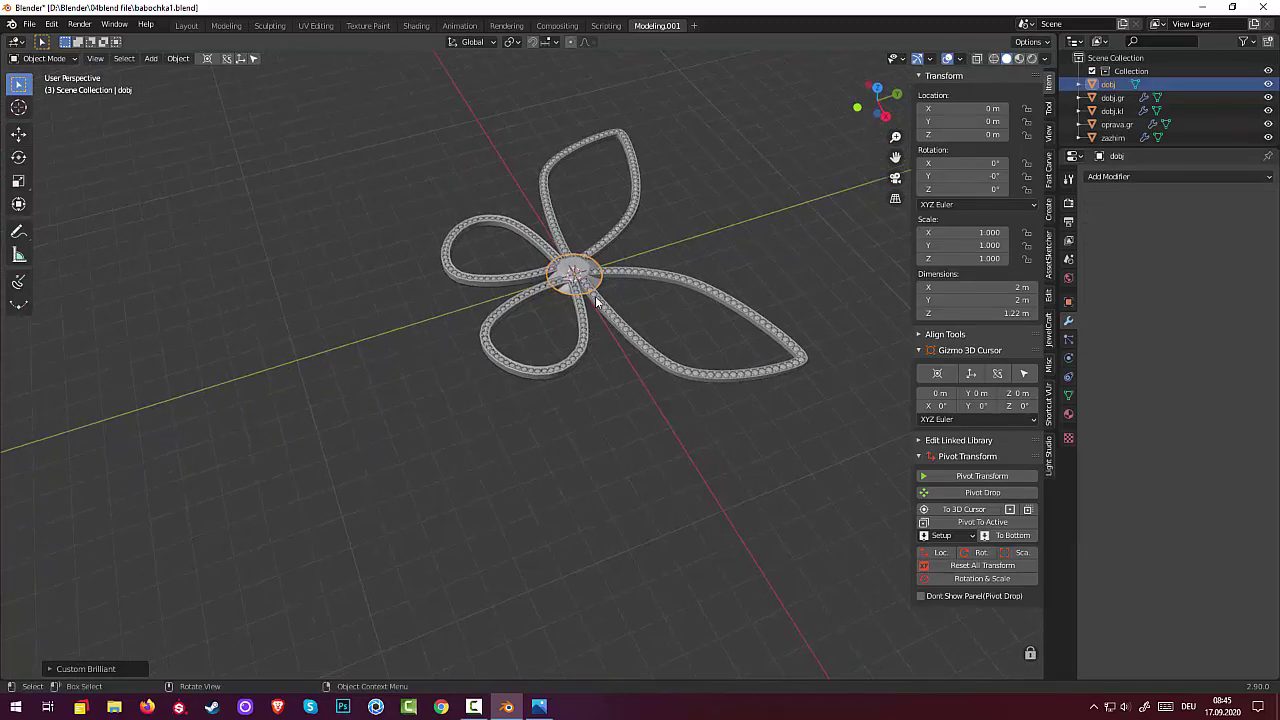
key(g)
key(z)
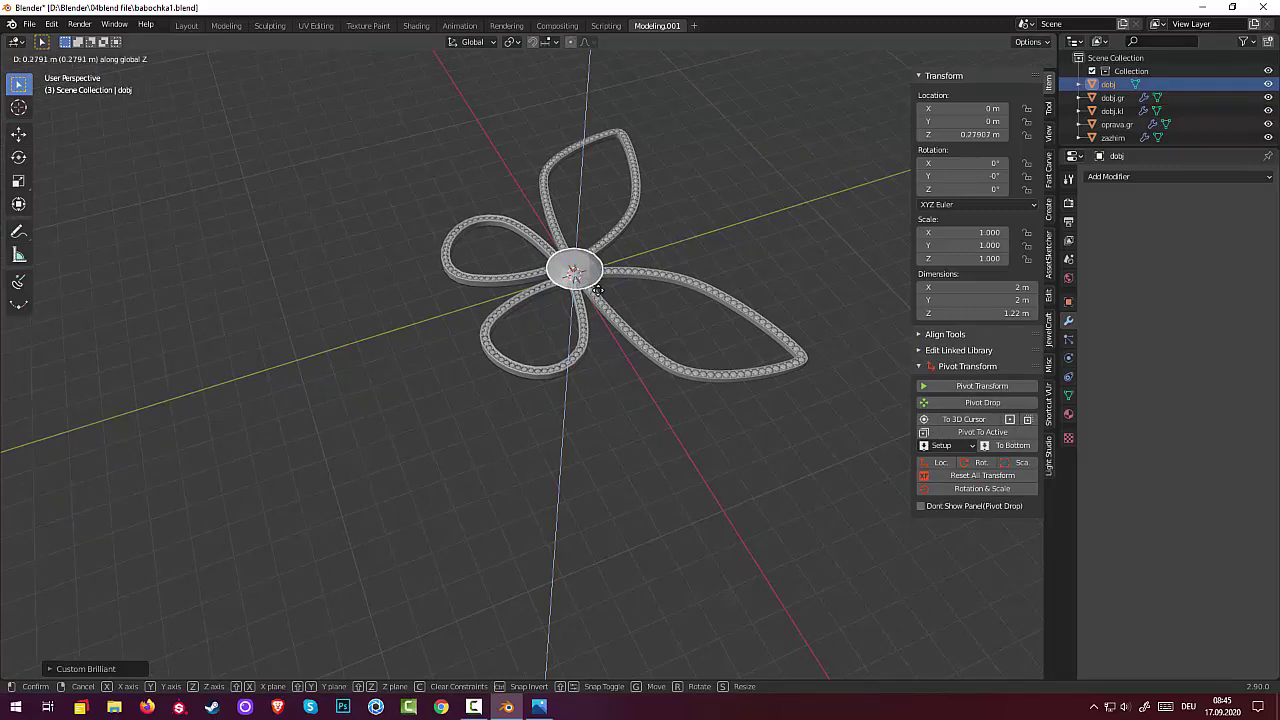
click(597, 288)
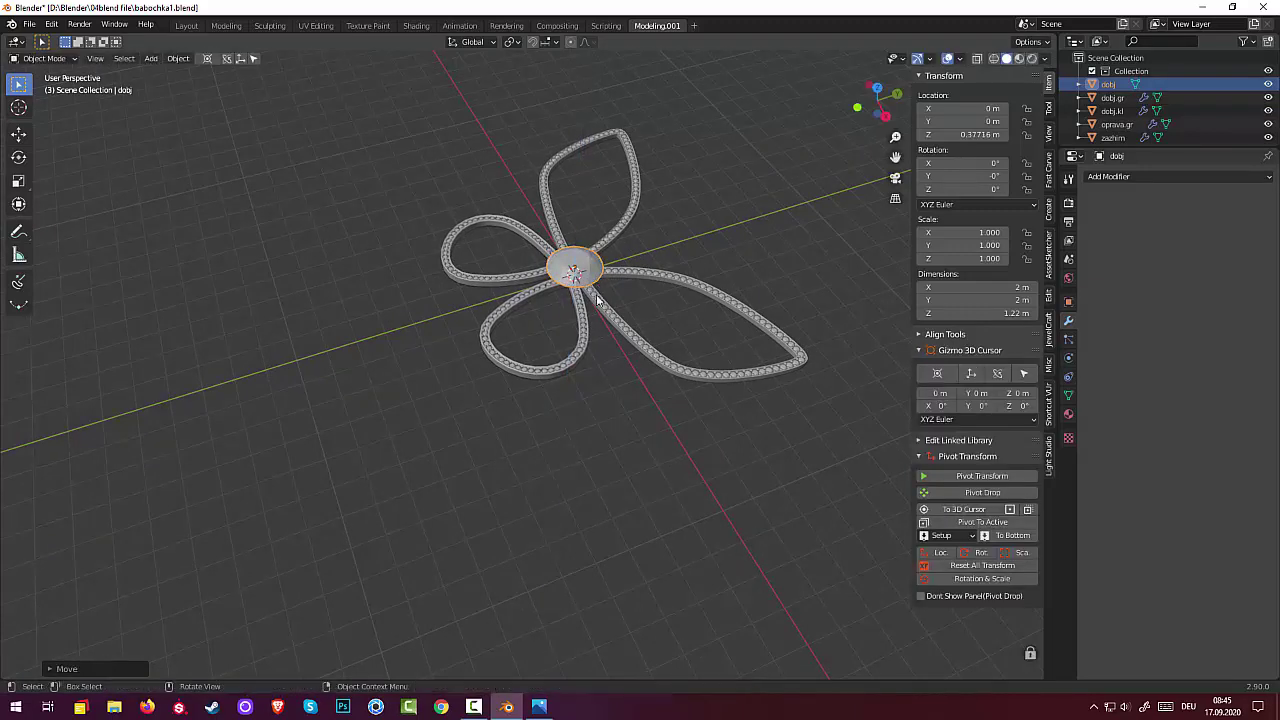
middle_drag(598, 290, 729, 381)
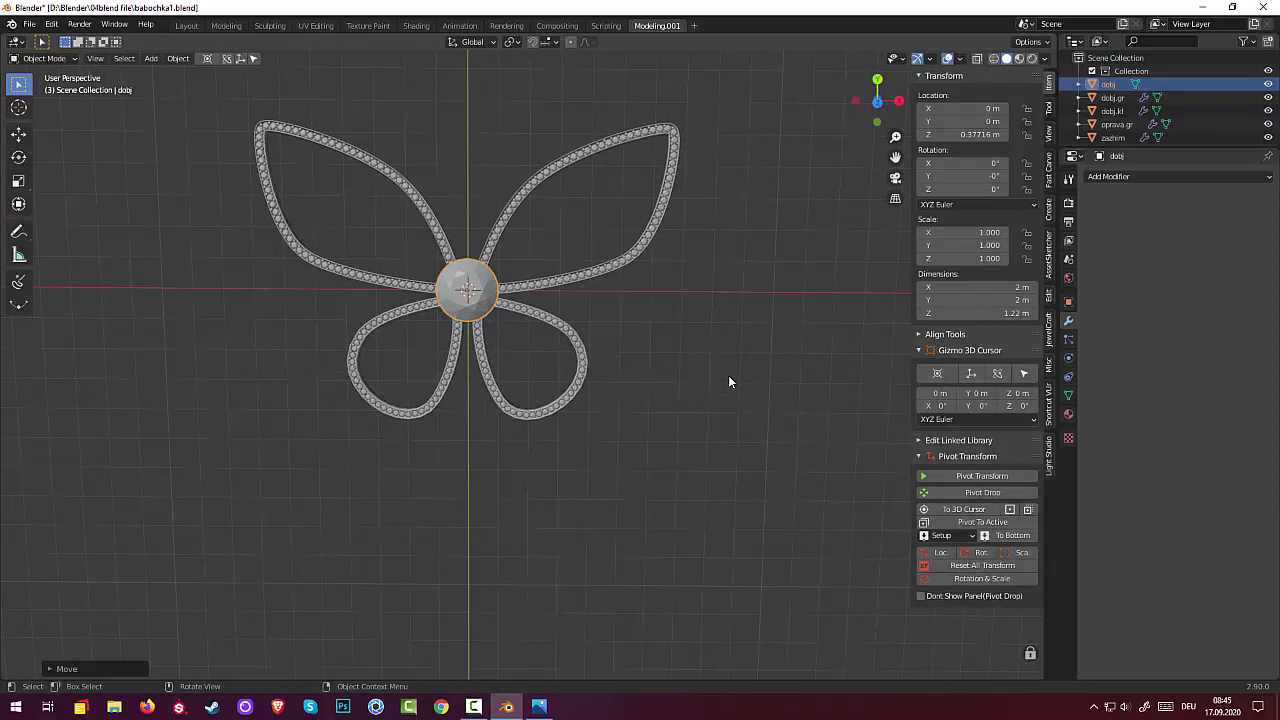
key(s)
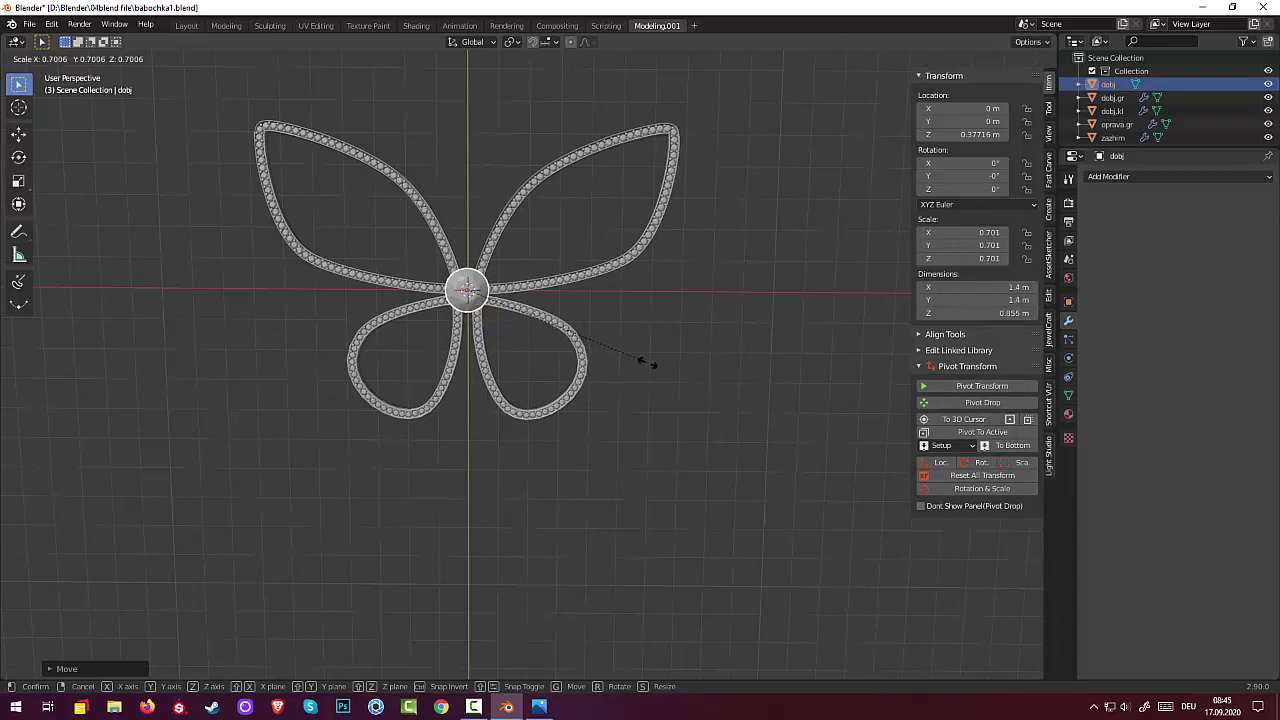
click(648, 366)
Add a cylinder at the origin and flatten it along Z to a height of about 0.28 m
middle_drag(654, 366, 671, 344)
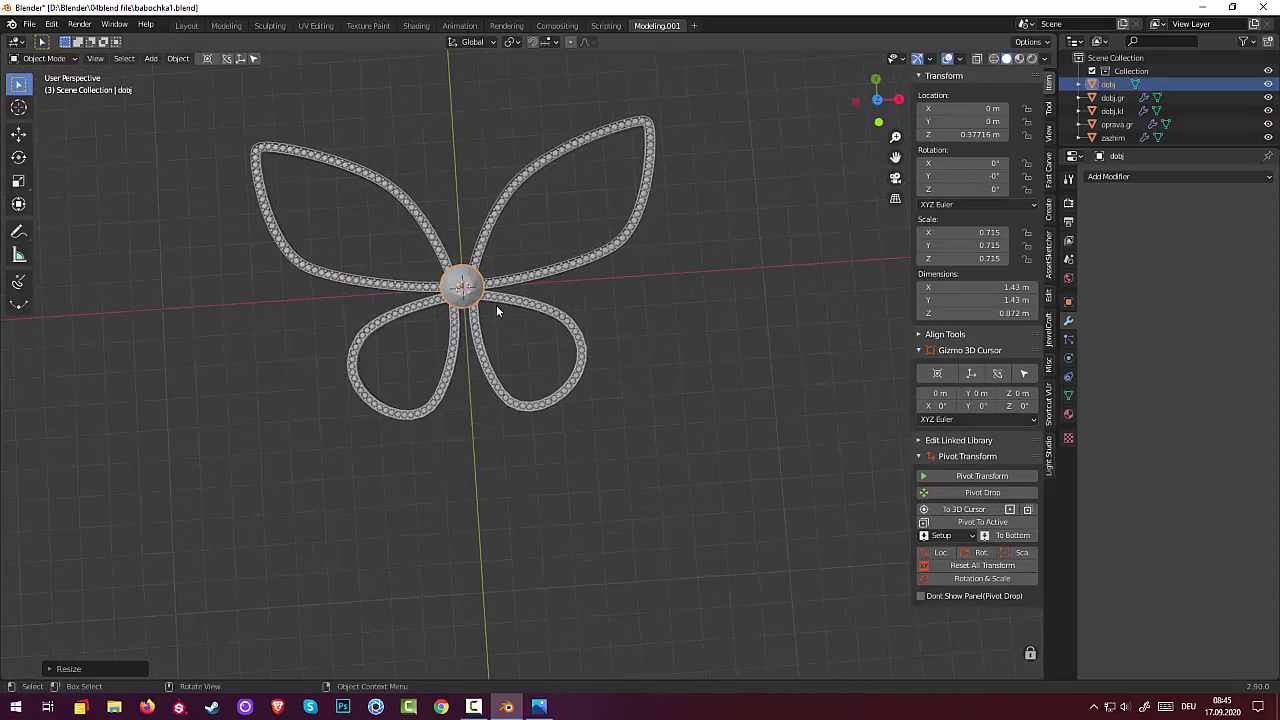
scroll(494, 302, up, 3)
middle_drag(450, 262, 476, 178)
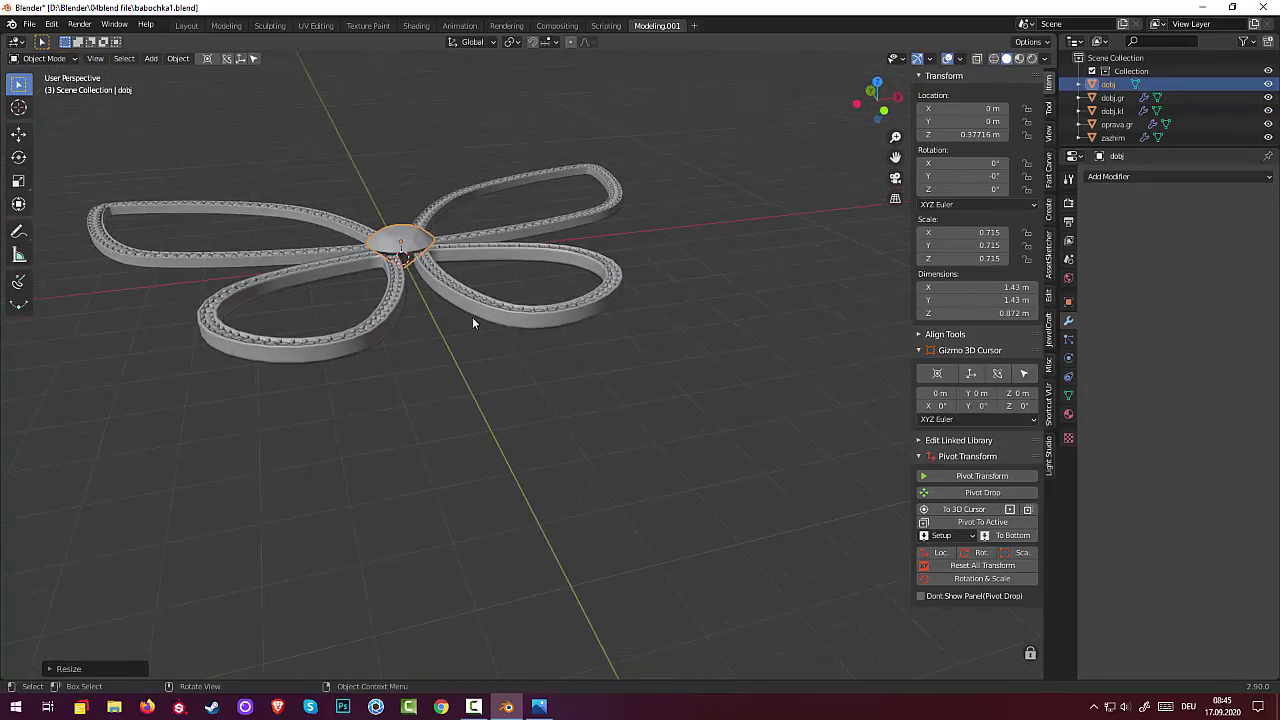
key(shift+a)
mouse_move(466, 320)
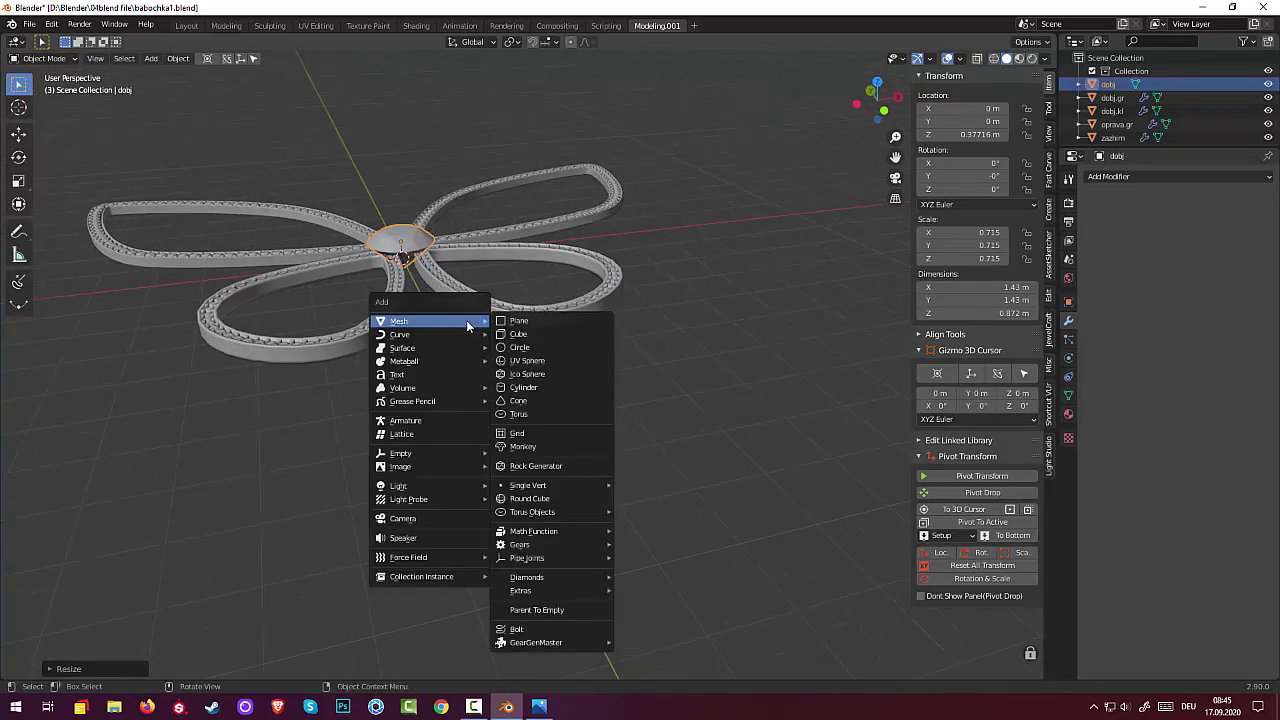
click(540, 388)
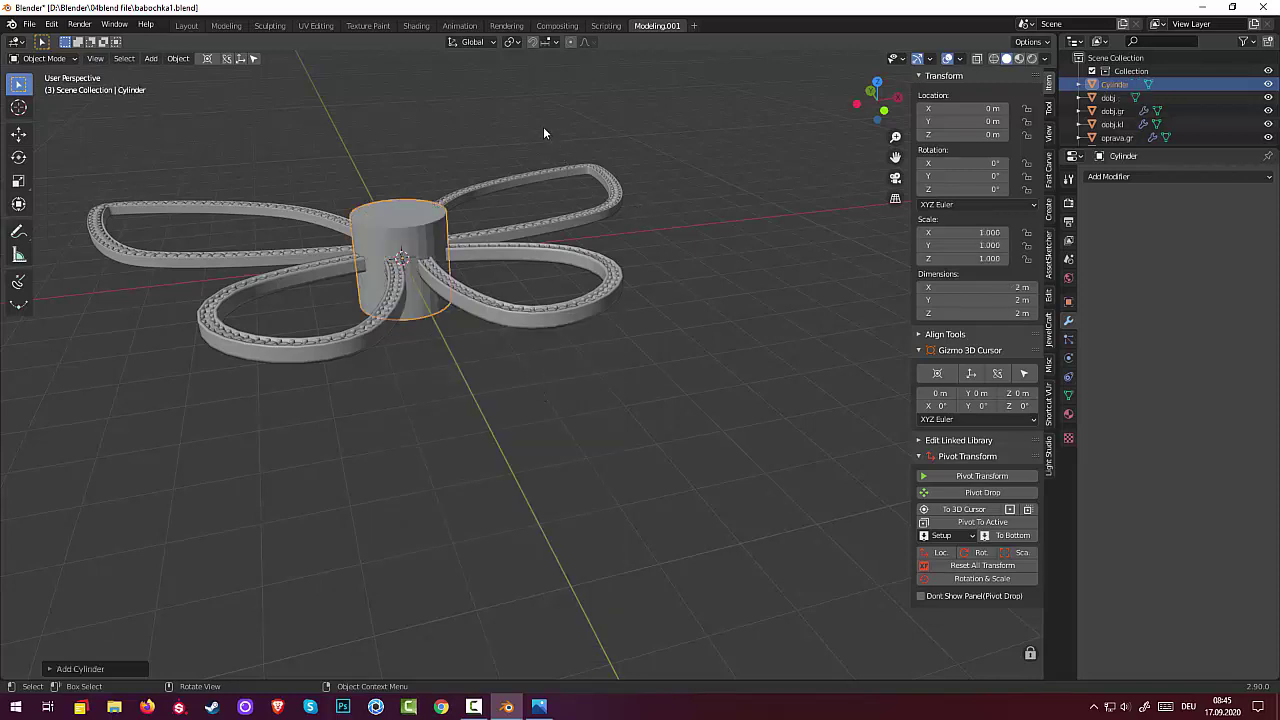
key(s)
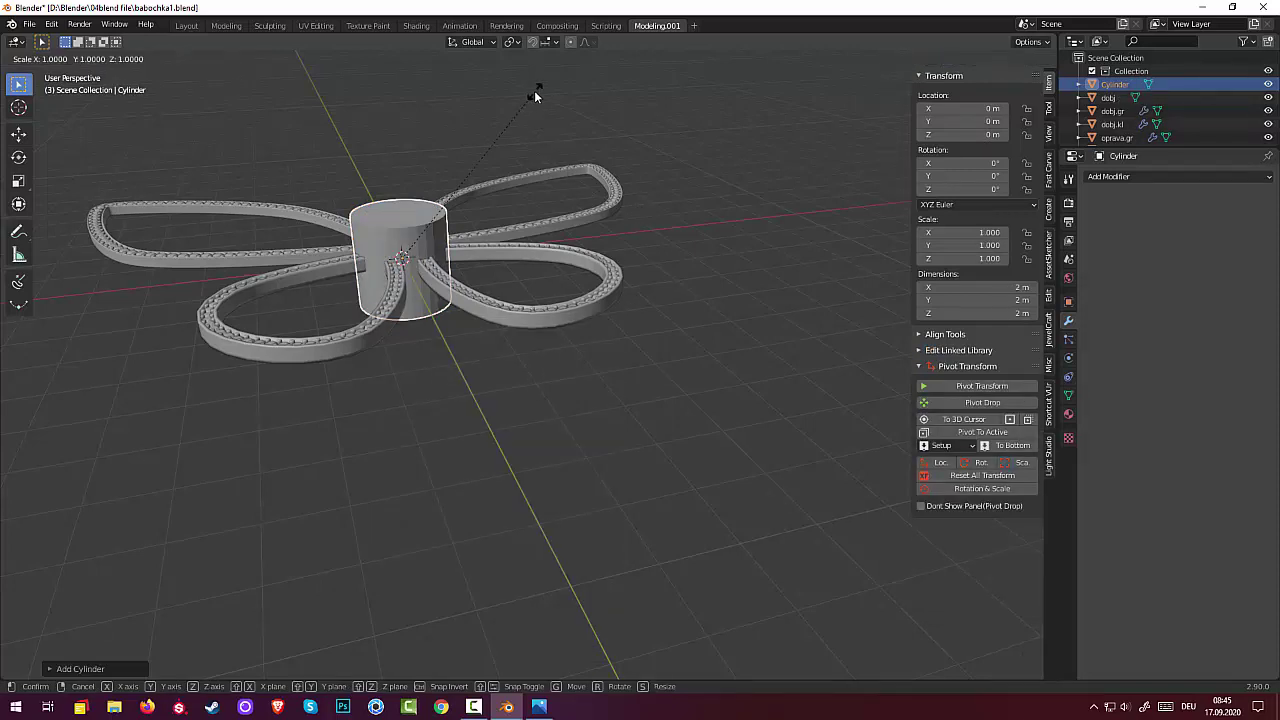
key(z)
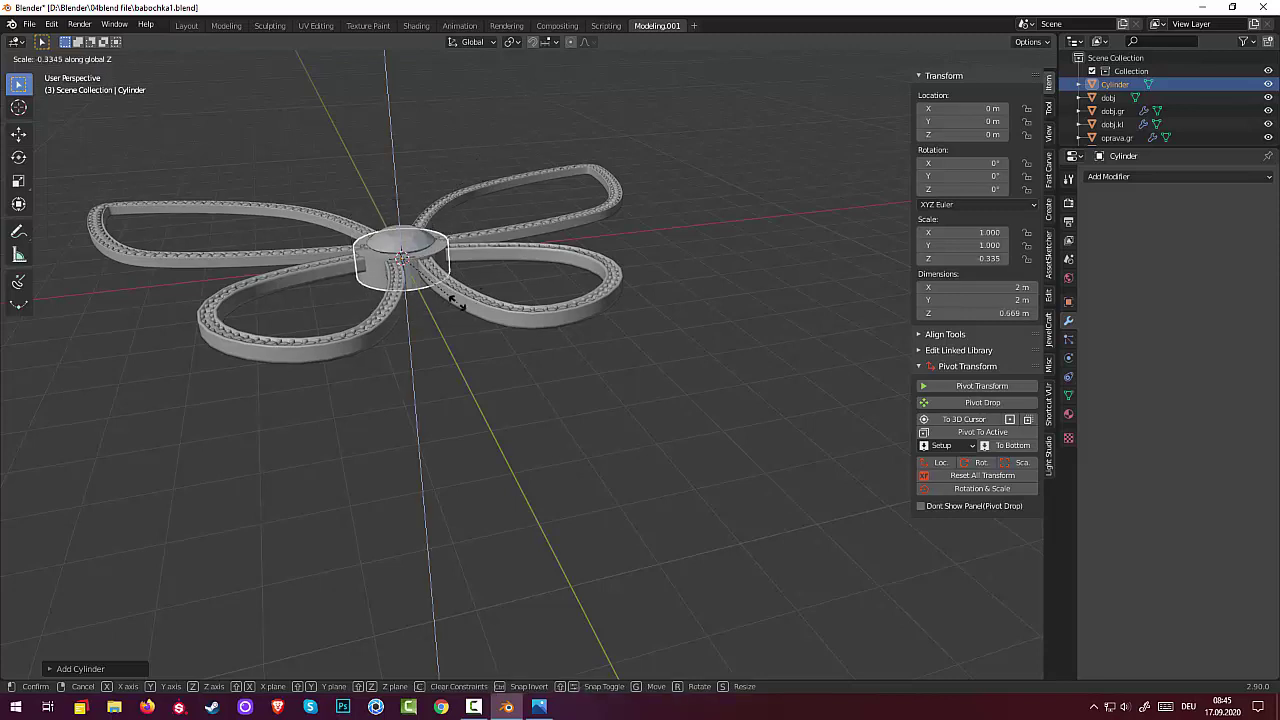
click(435, 277)
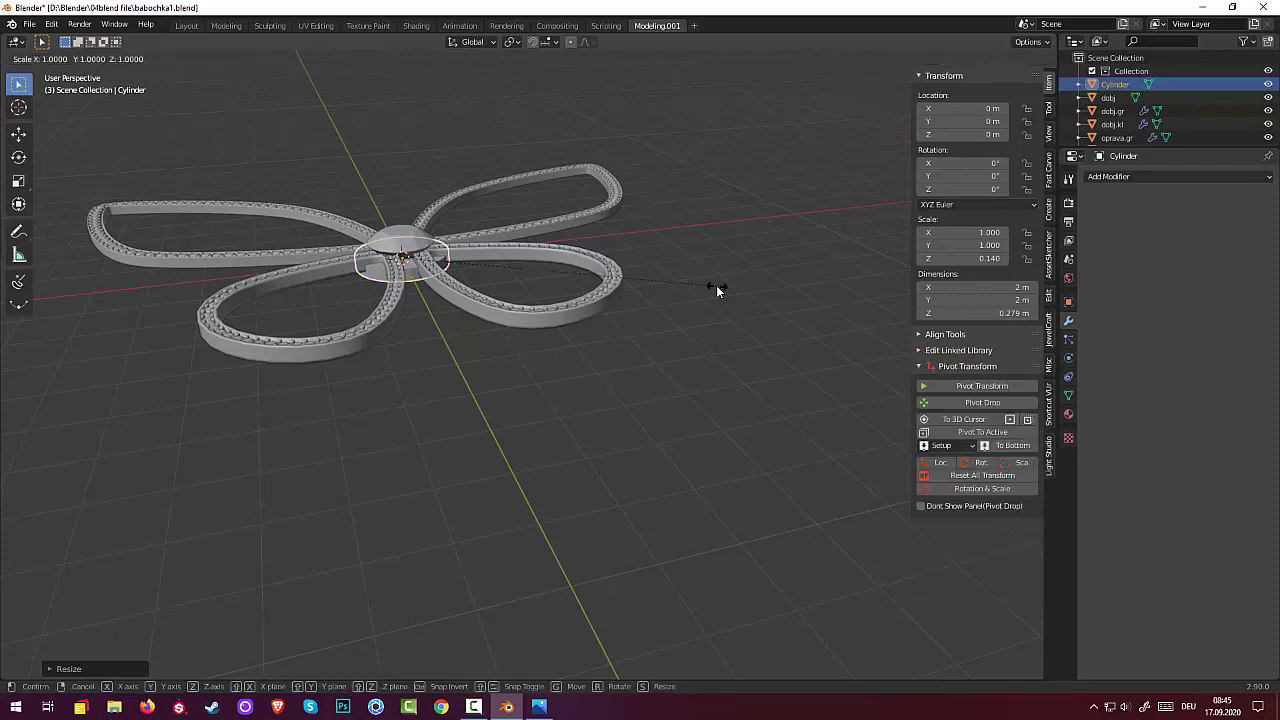
Scale the cylinder down to about 1.27 m across and raise it about 0.36 m along Z to the diamond
key(s)
click(595, 284)
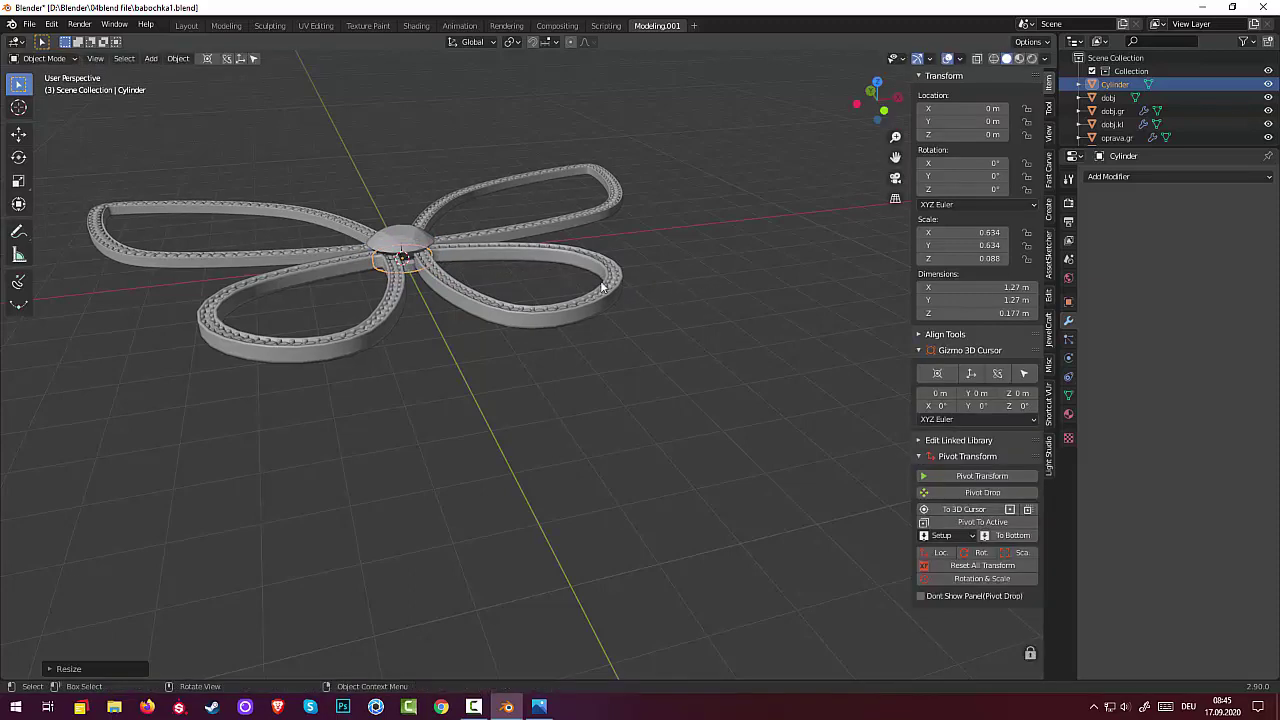
middle_drag(595, 284, 507, 217)
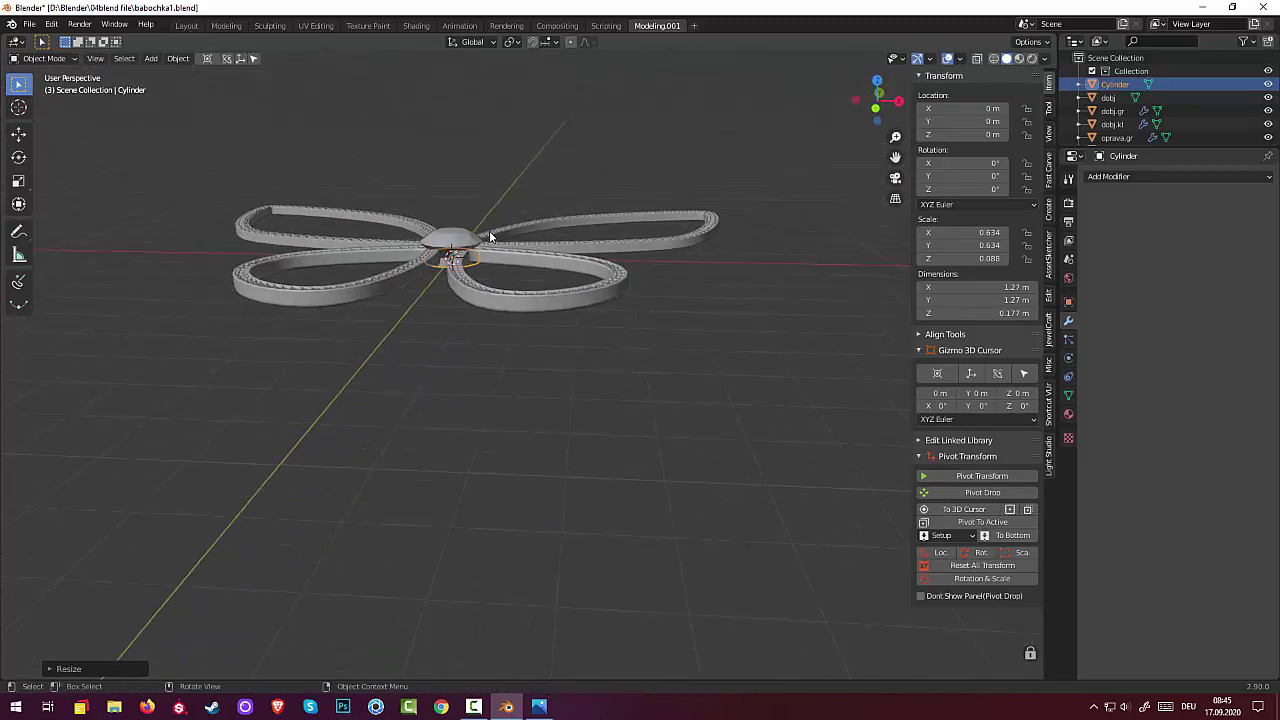
key(g)
key(z)
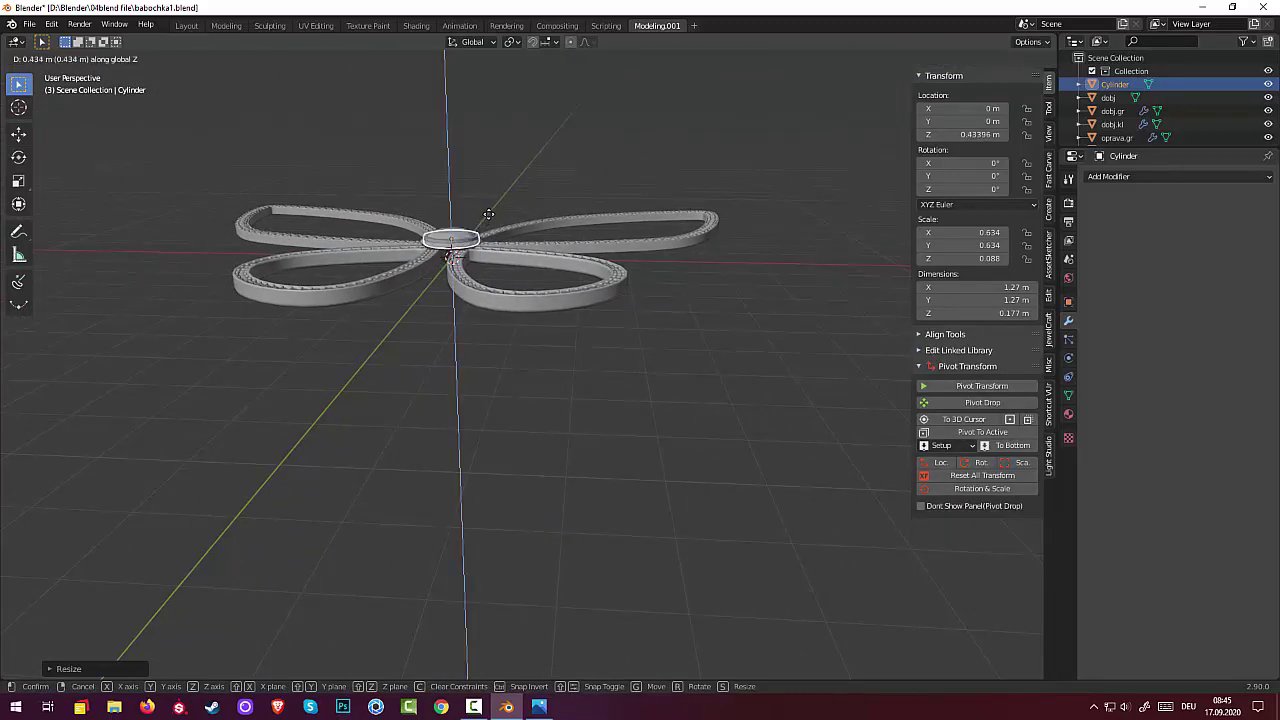
click(488, 218)
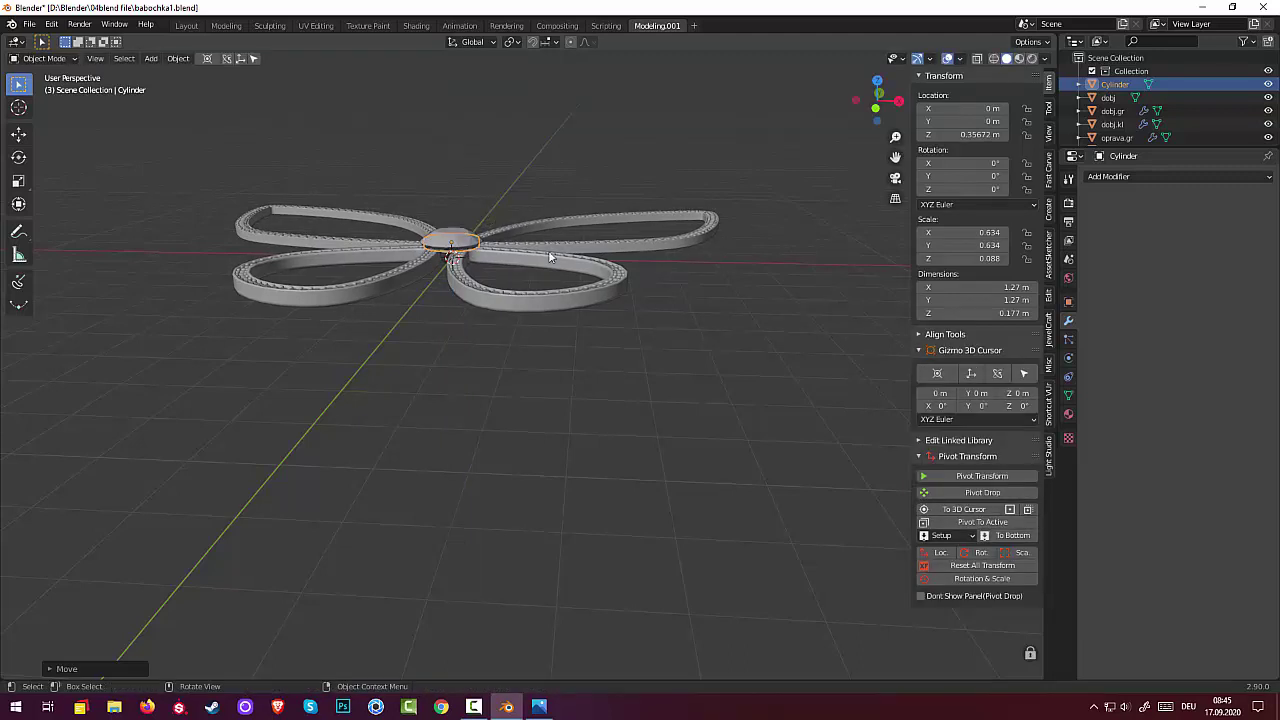
Enlarge the cylinder to about 1.46 m across so it surrounds the diamond, and reduce its height along Z
key(s)
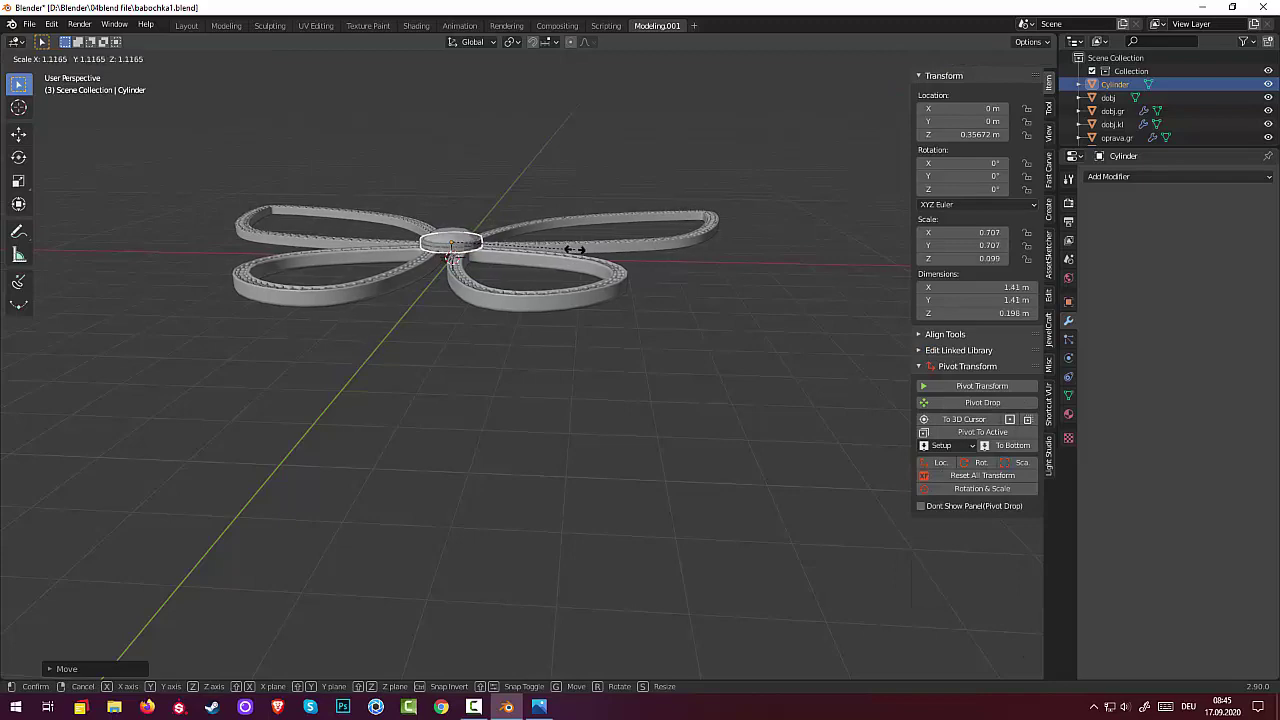
click(590, 240)
scroll(597, 216, up, 4)
middle_drag(597, 216, 605, 320)
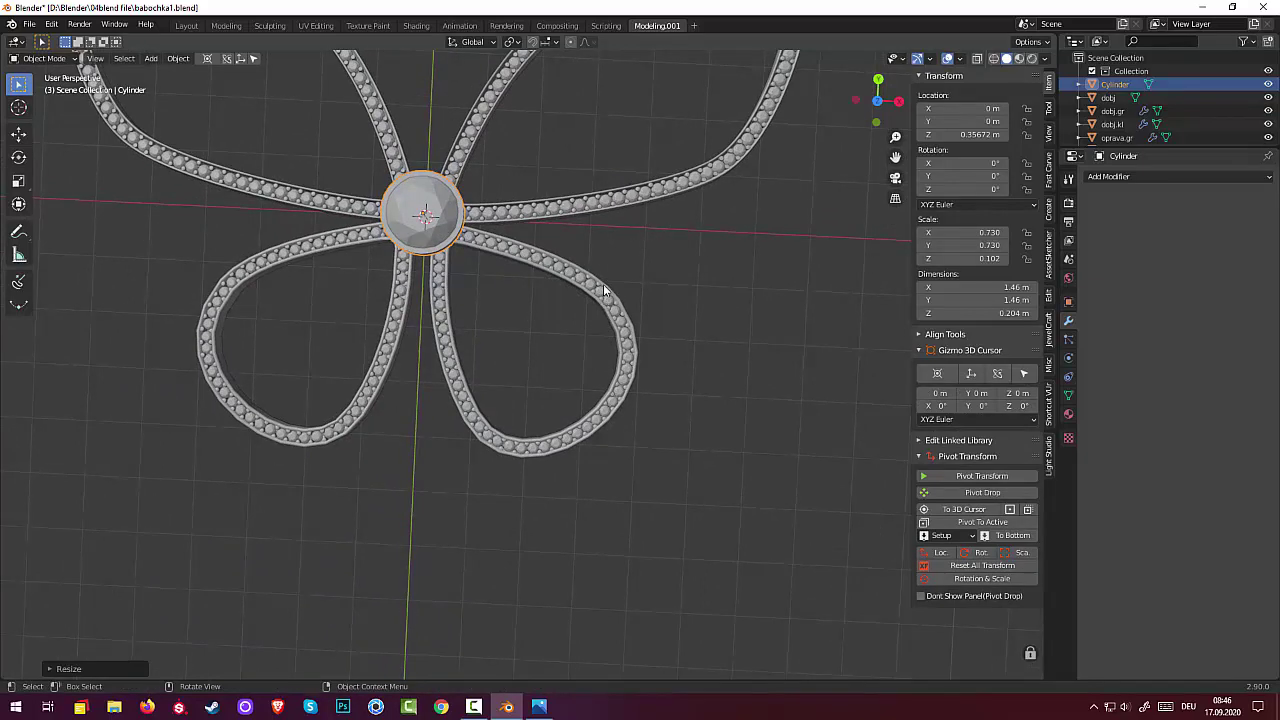
middle_drag(604, 290, 426, 156)
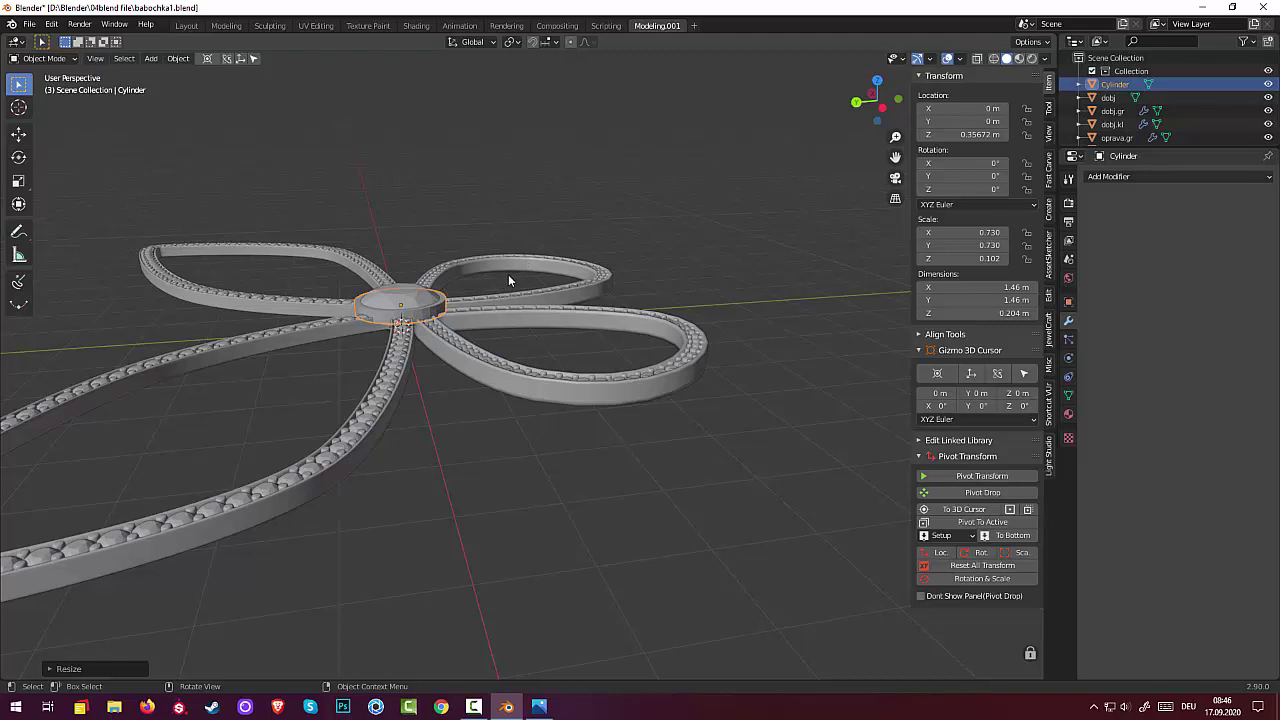
key(s)
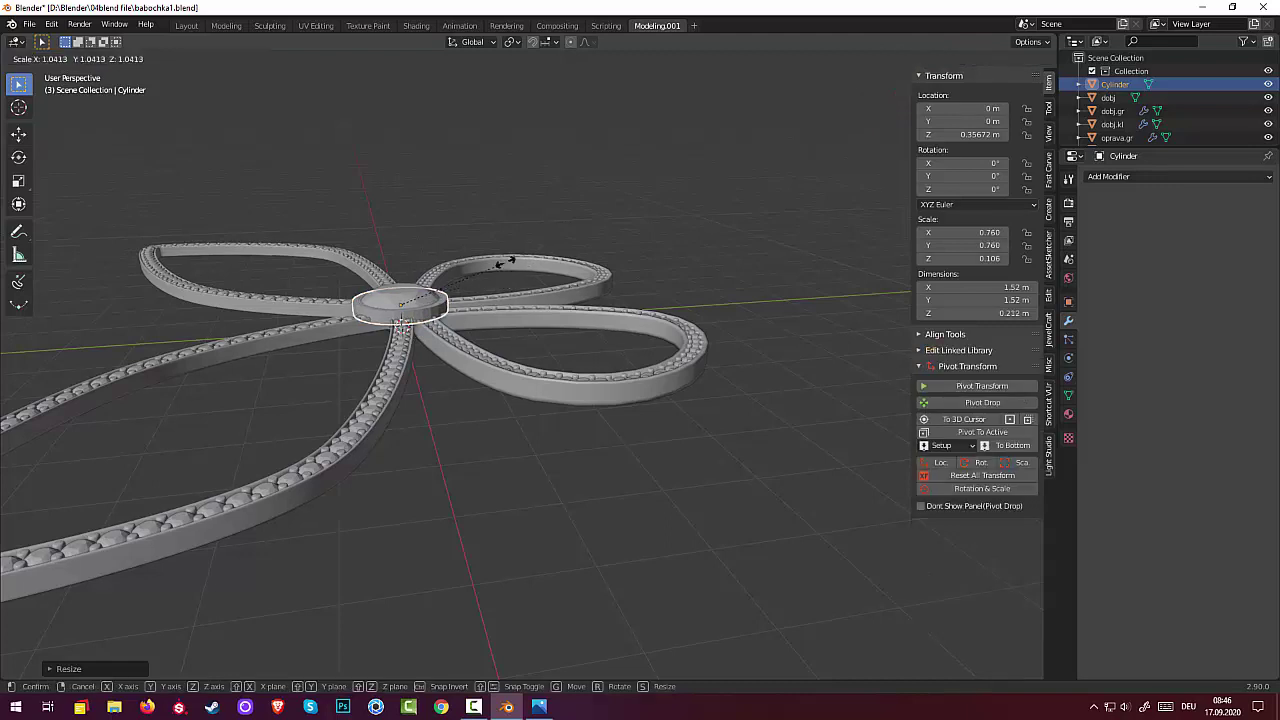
key(z)
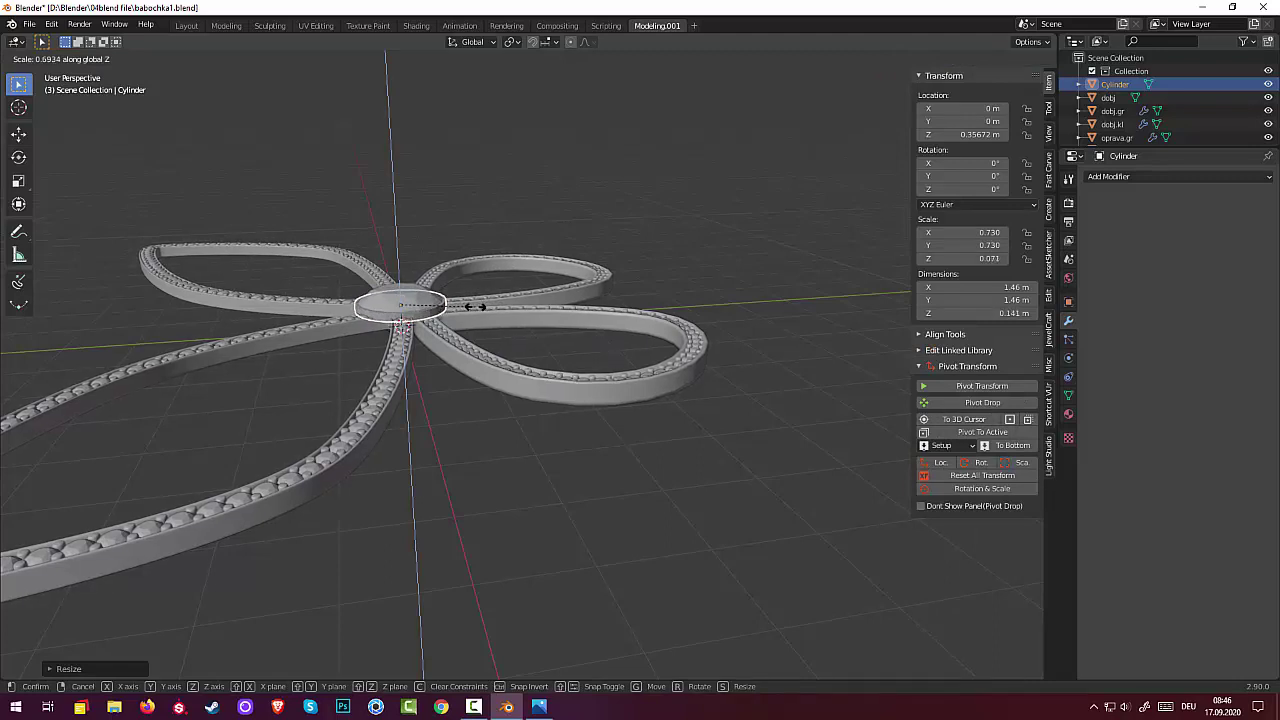
click(486, 309)
Finish flattening the cylinder to about 0.14 m high and raise it along Z to about 0.385 m
click(411, 303)
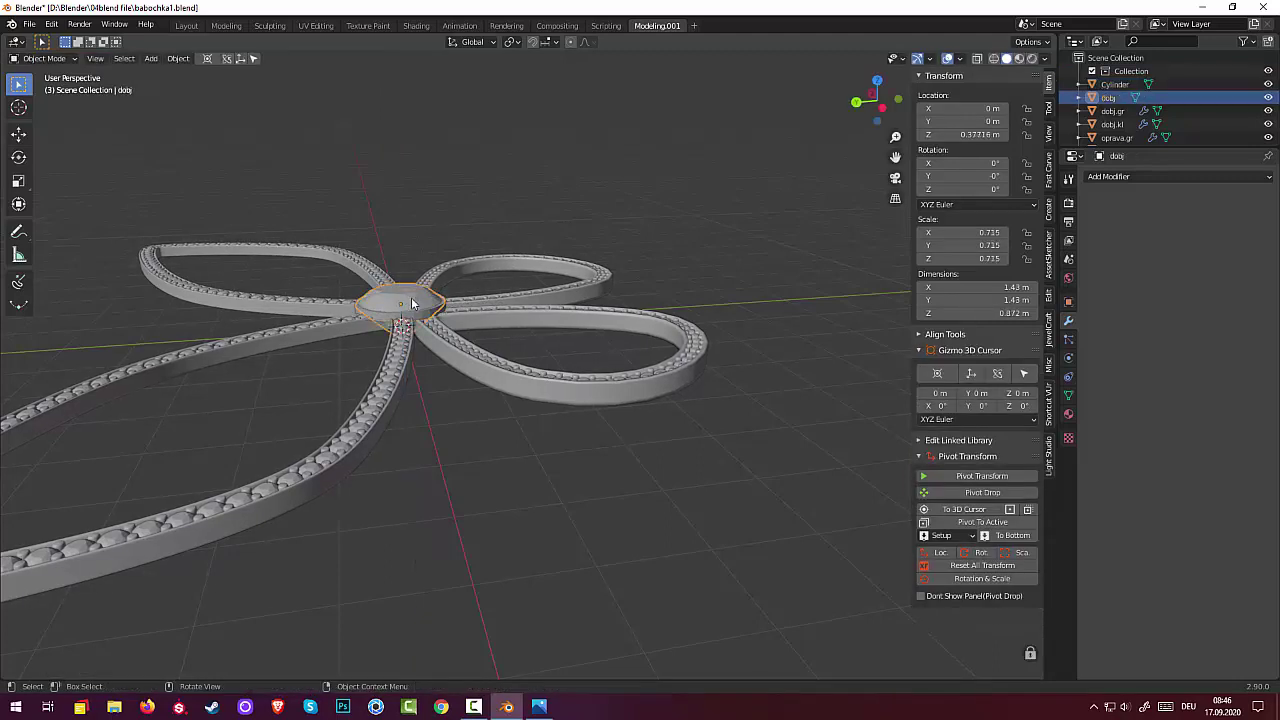
key(z)
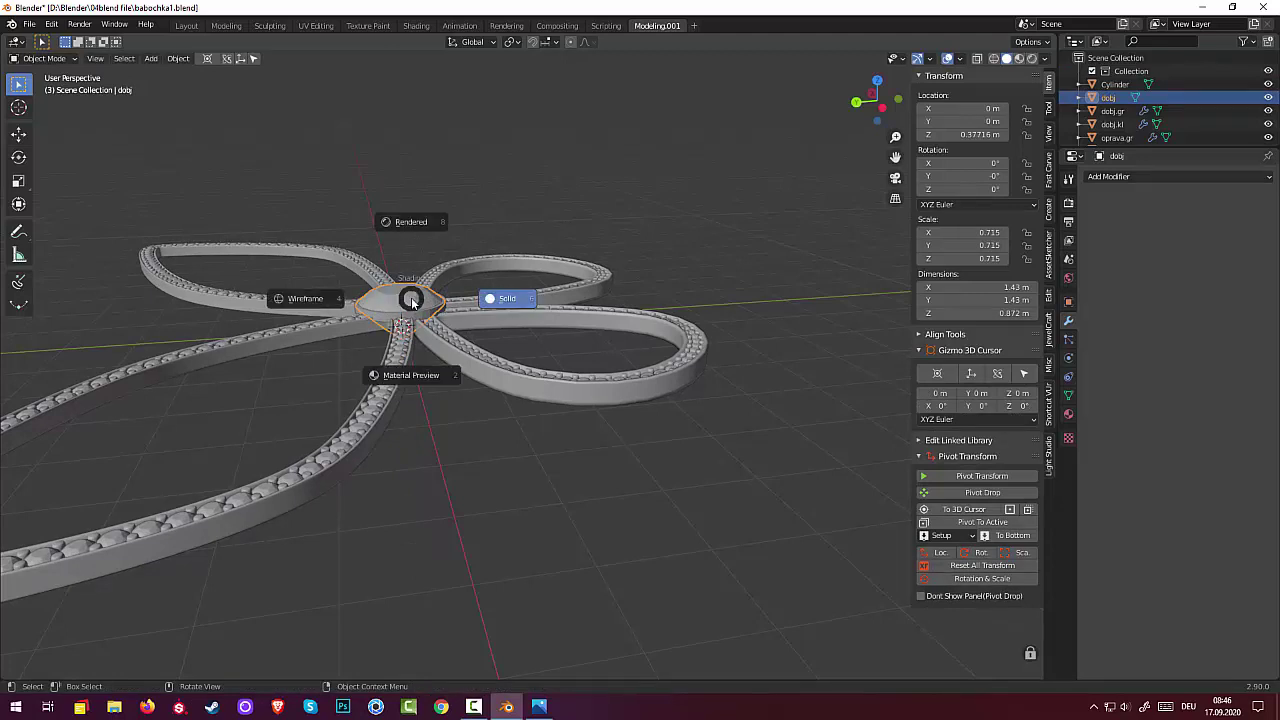
click(405, 304)
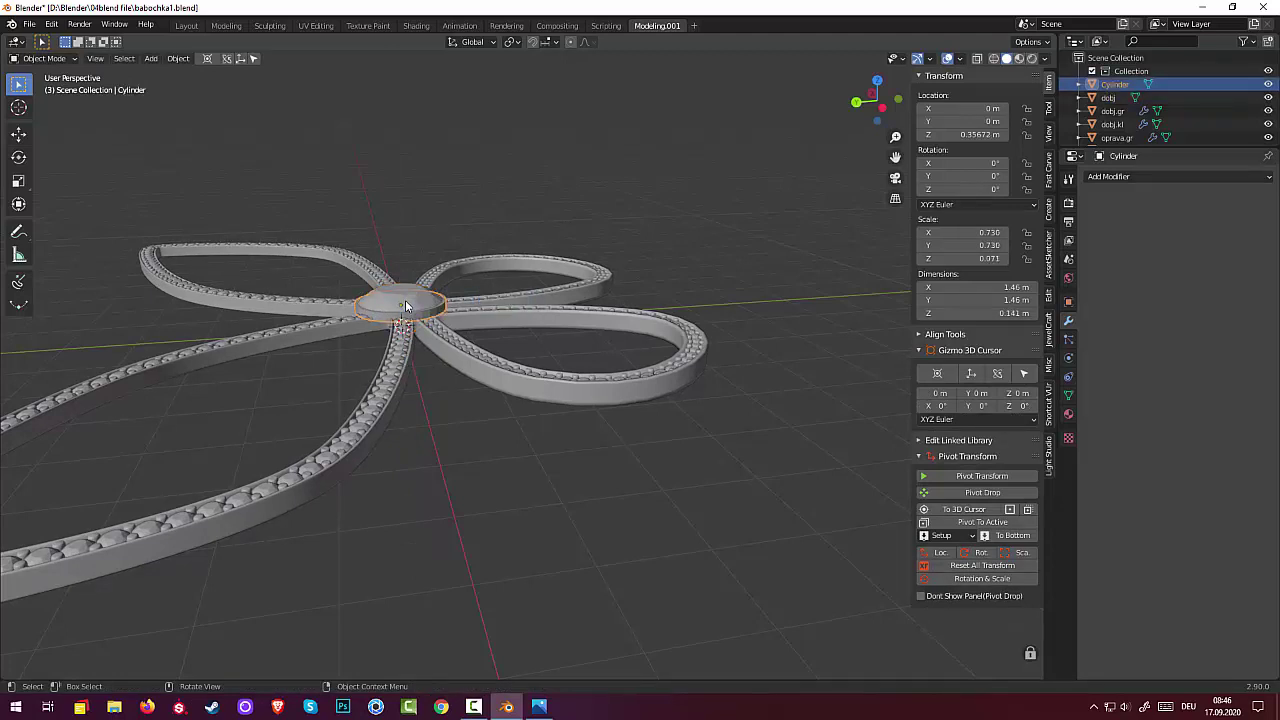
key(g)
key(z)
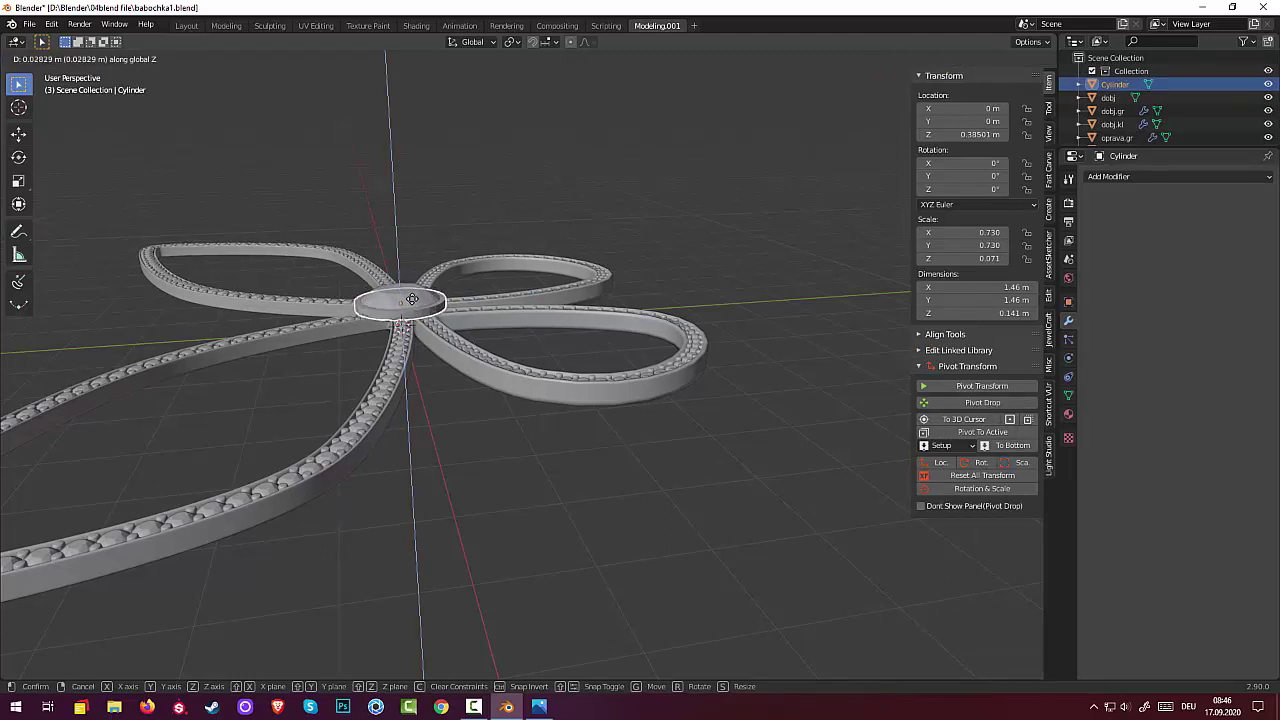
click(412, 299)
Raise the central diamond along Z to about 0.465 m and check its fit in the cylinder from several sides
click(409, 304)
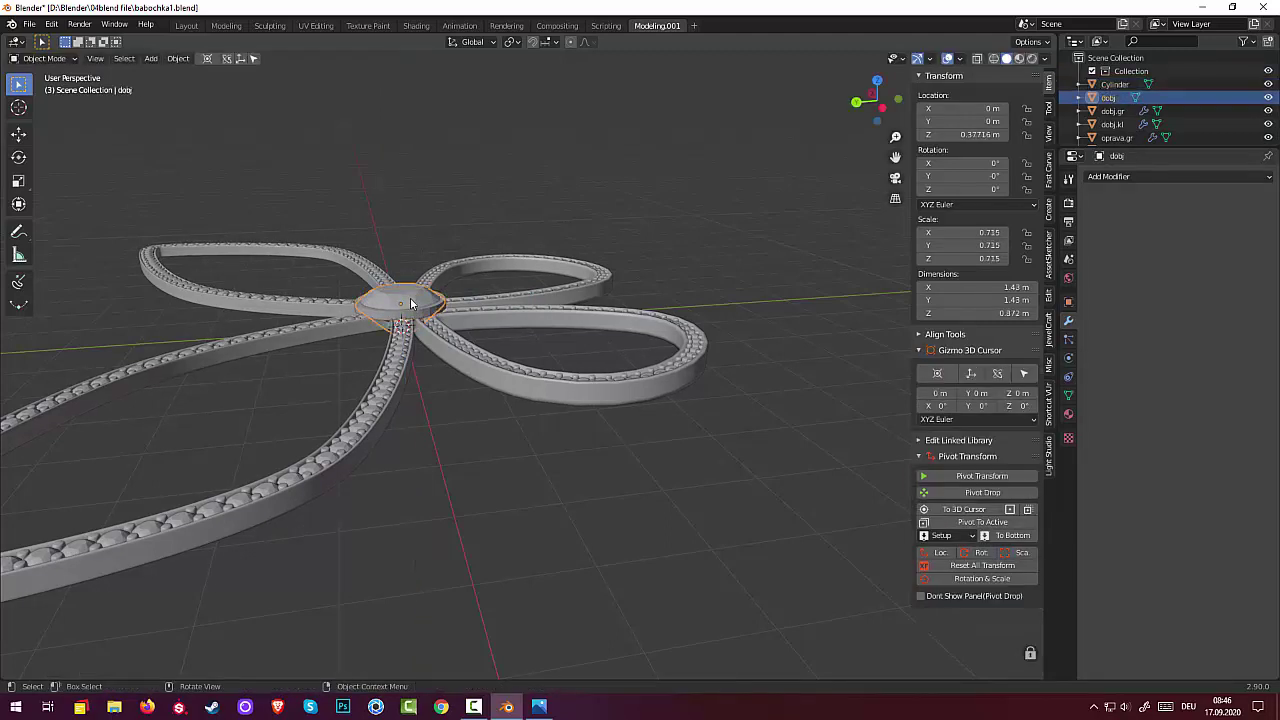
key(g)
key(z)
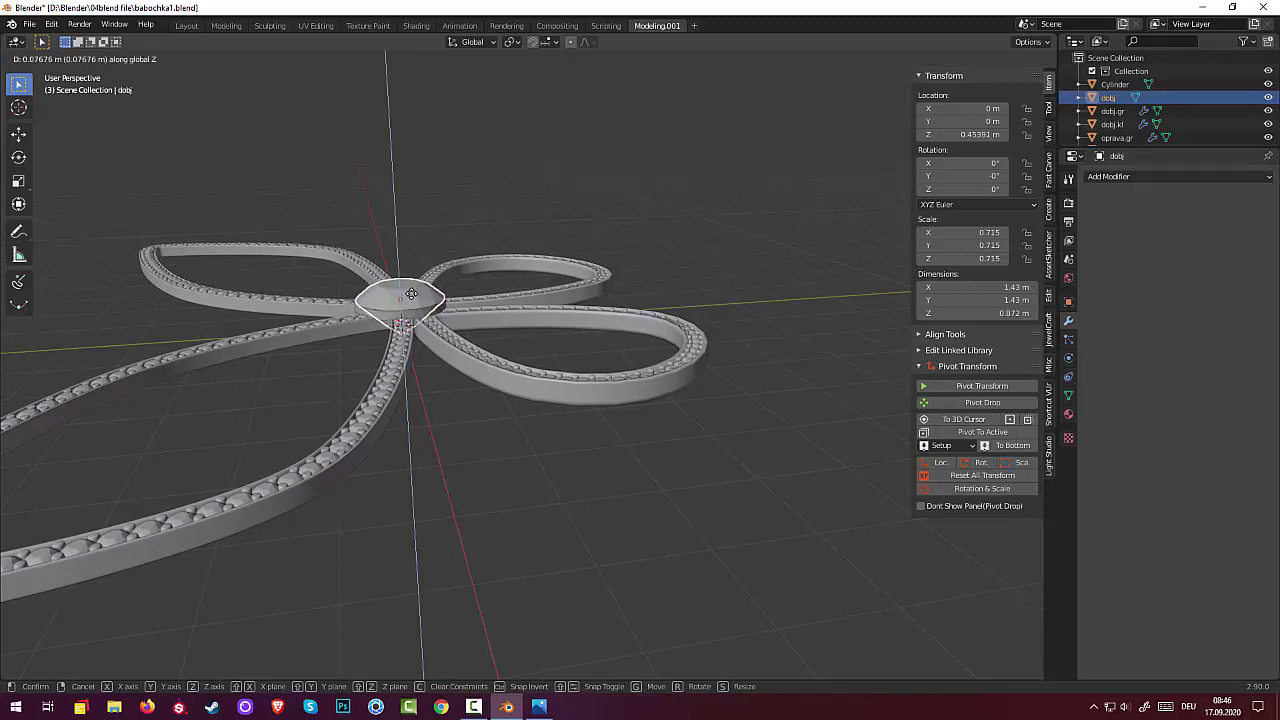
click(411, 292)
mouse_move(411, 292)
middle_down()
mouse_move(506, 330)
mouse_move(376, 362)
mouse_move(418, 308)
middle_up()
click(418, 313)
scroll(491, 380, up, 5)
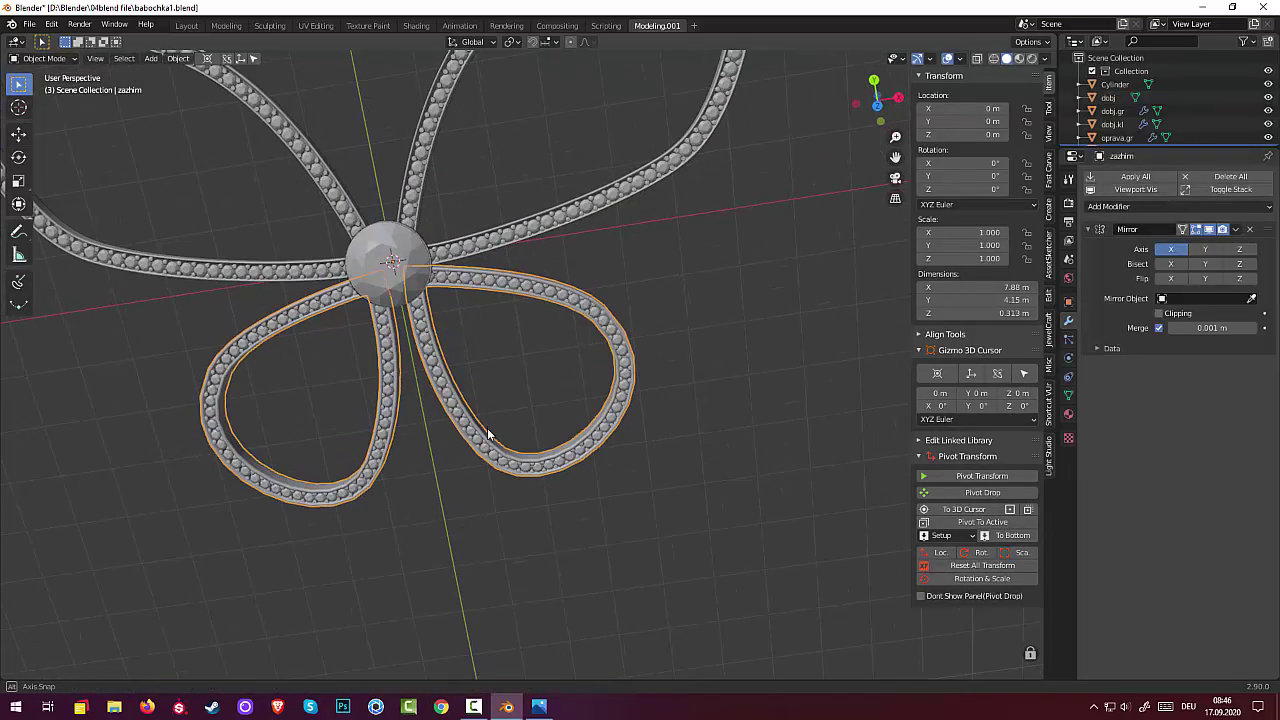
middle_drag(491, 434, 413, 393)
click(413, 390)
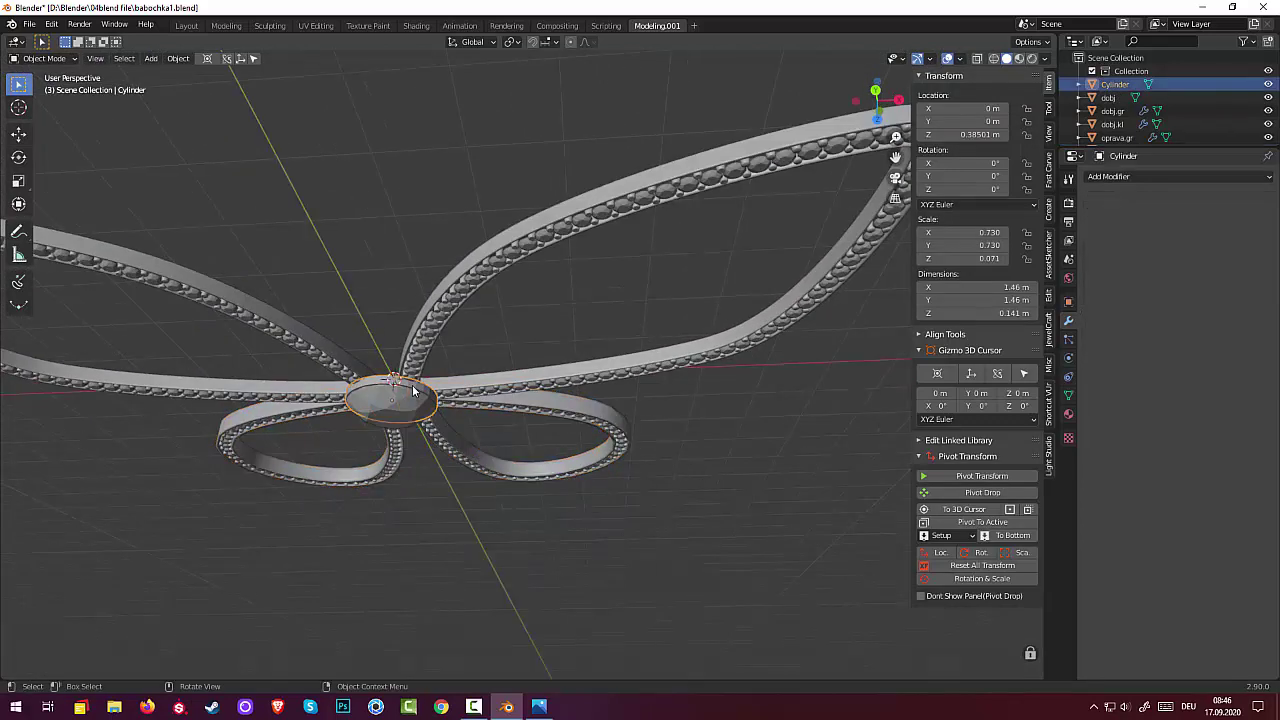
click(413, 390)
middle_drag(503, 371, 508, 257)
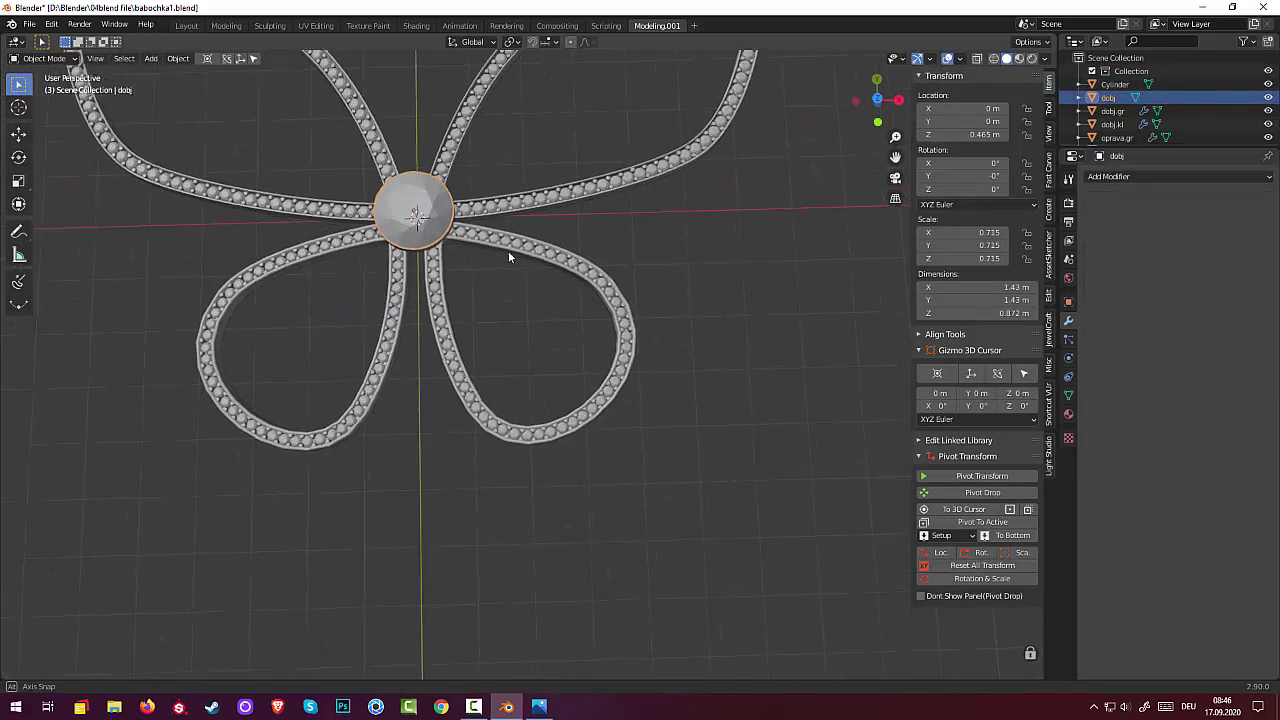
Hide the diamond and the wing objects dobj.gr, dobj.kl, oprava.gr and zazhim, isolating the cylinder
click(1268, 98)
drag(1268, 110, 1264, 141)
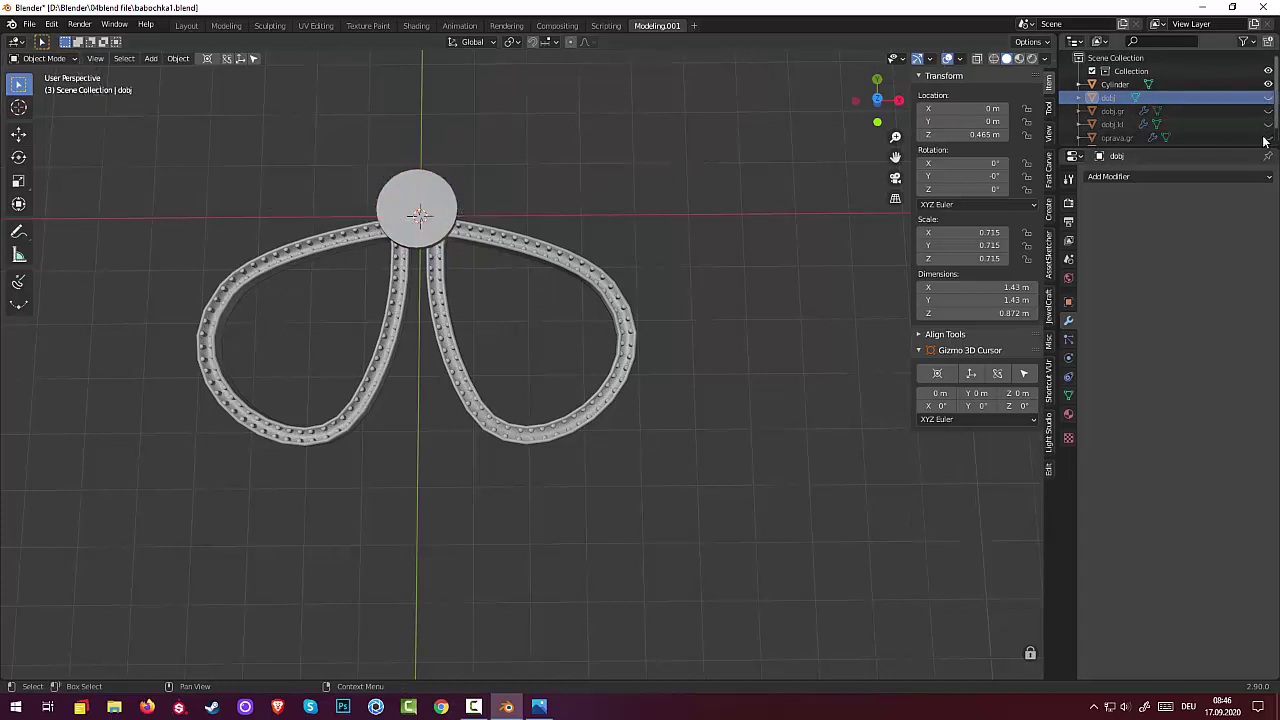
click(1268, 84)
click(1268, 84)
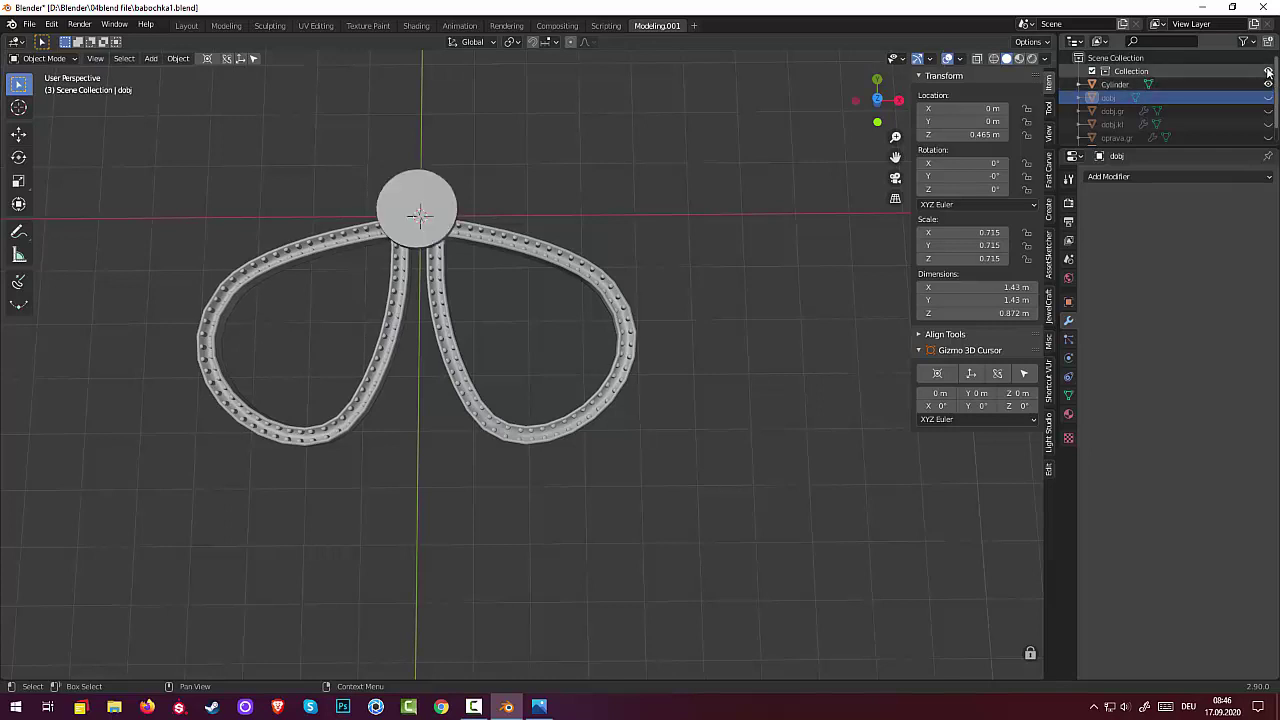
click(1268, 71)
click(1268, 71)
scroll(1273, 93, down, 1)
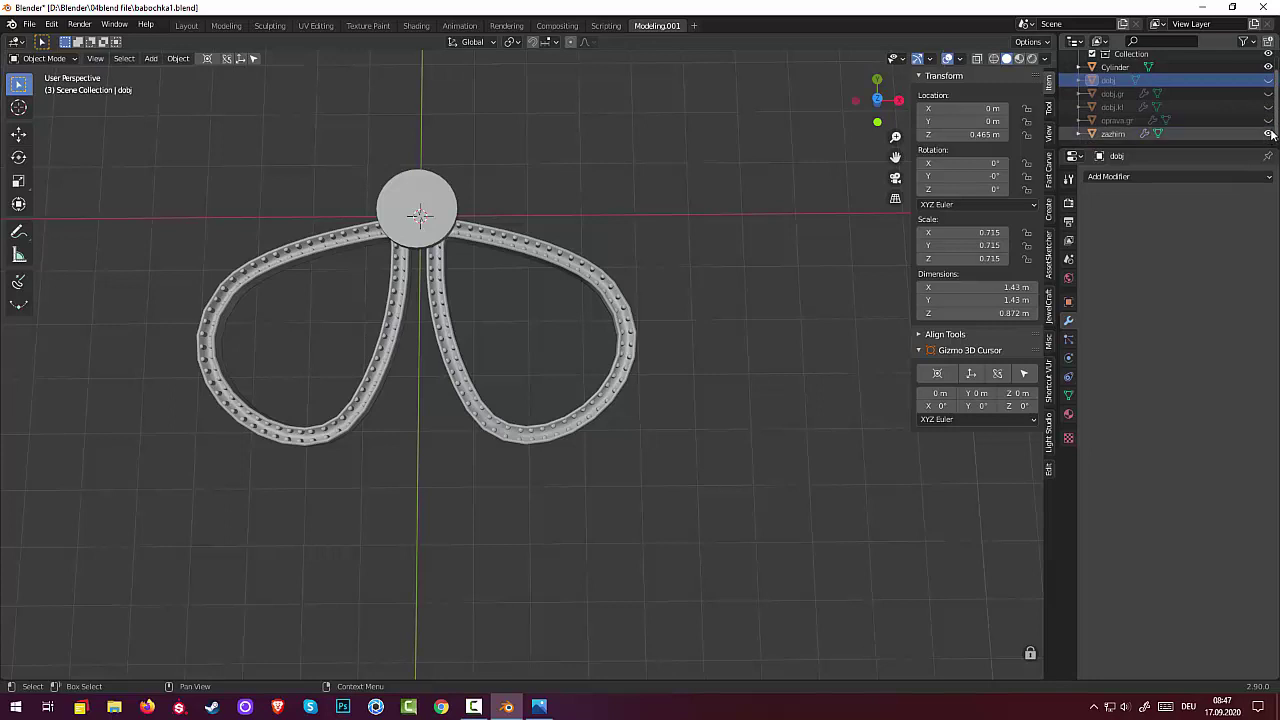
click(1269, 133)
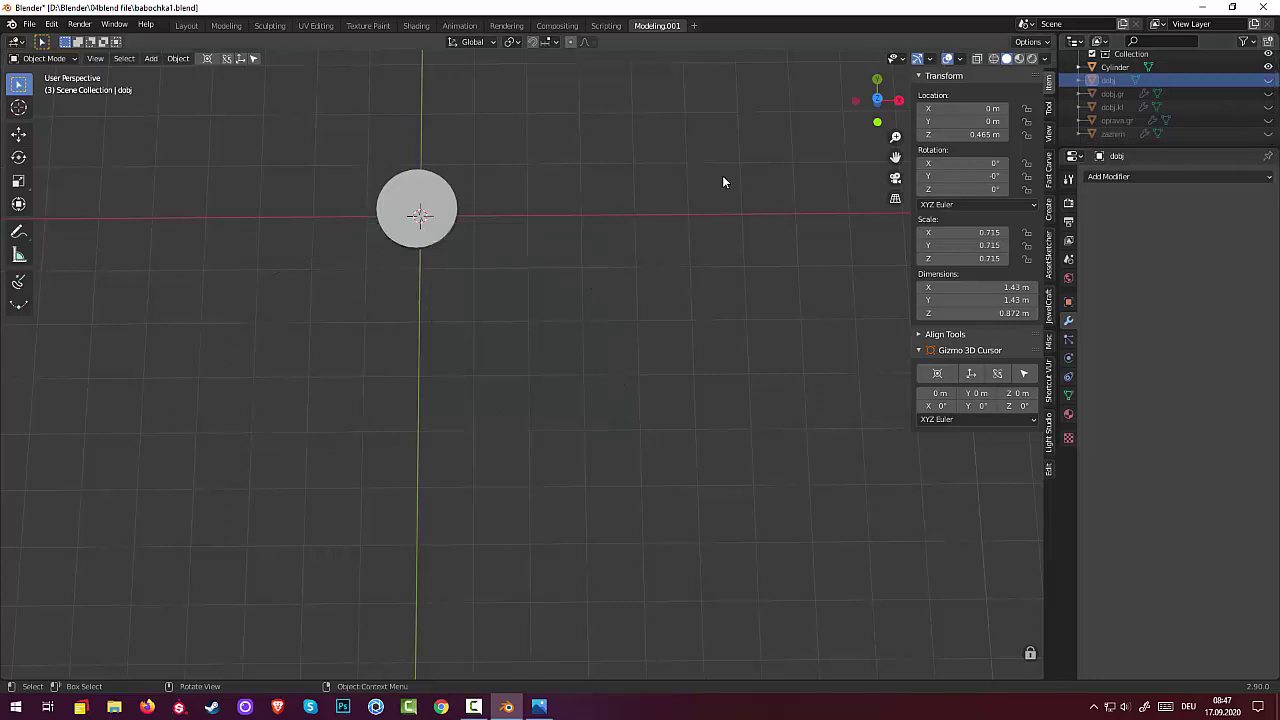
Select the cylinder and unhide the central diamond above it
middle_drag(722, 175, 454, 198)
click(455, 203)
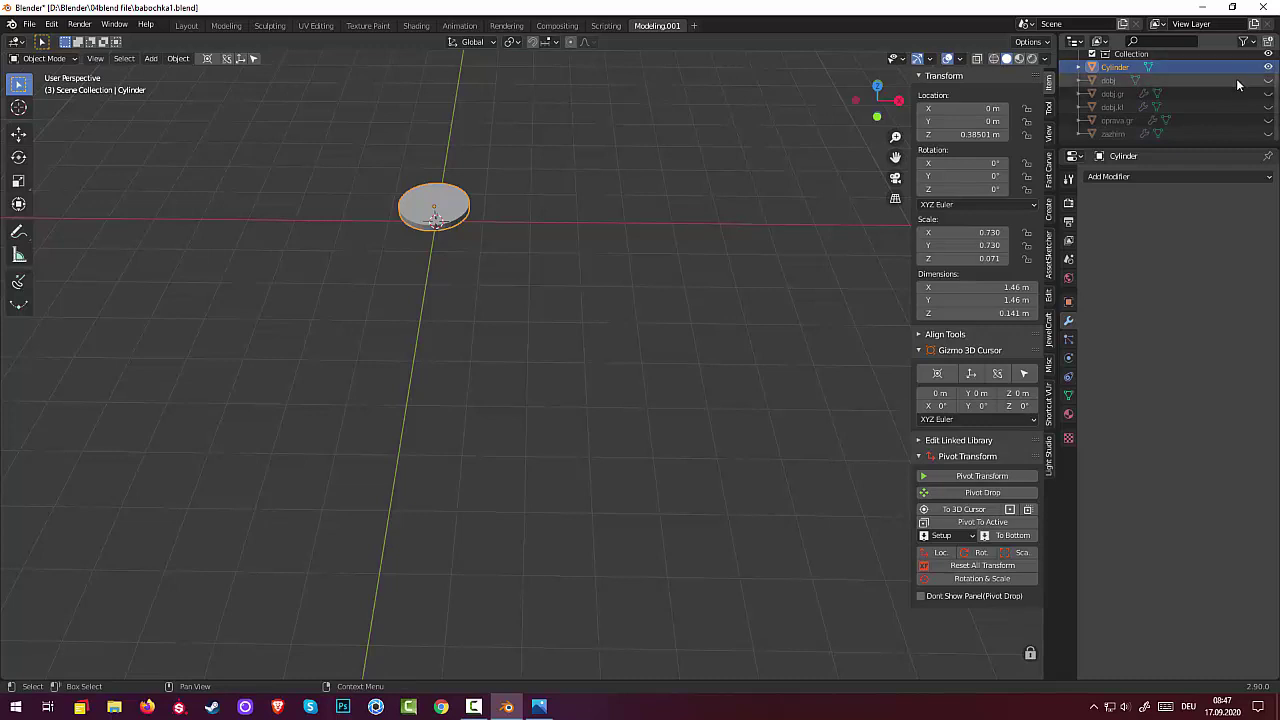
click(1268, 80)
middle_drag(596, 253, 538, 190)
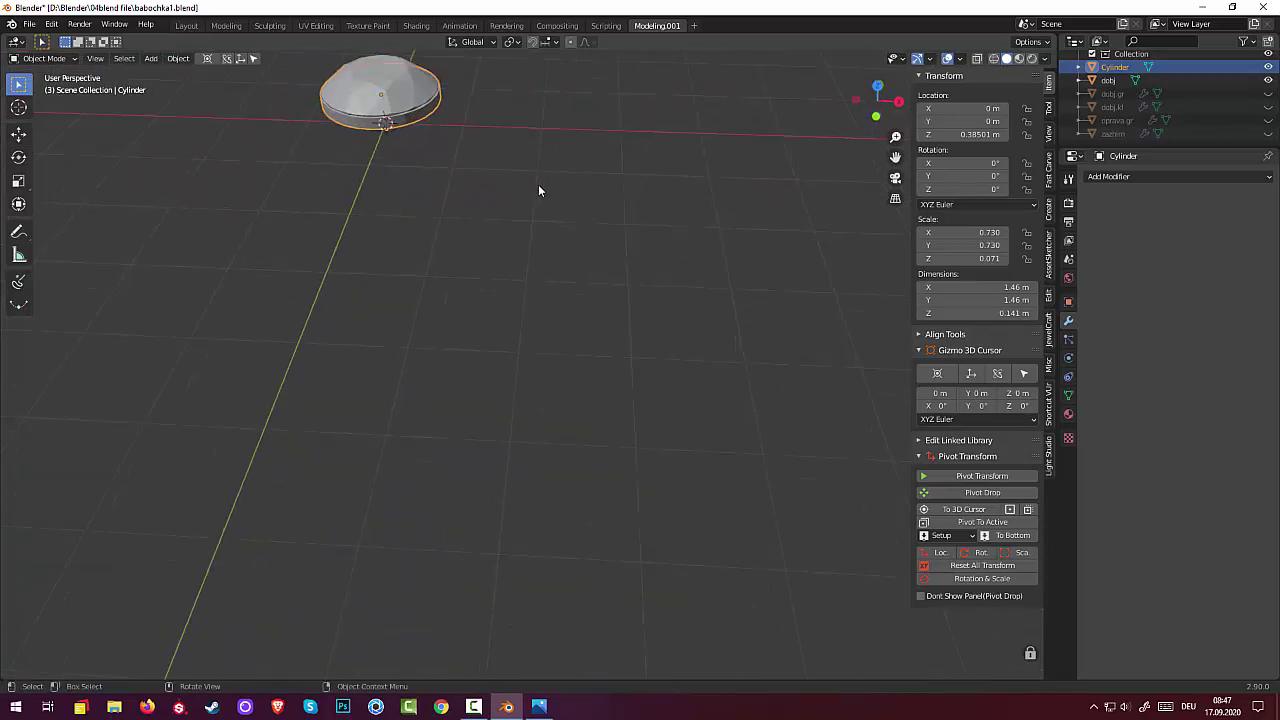
click(420, 117)
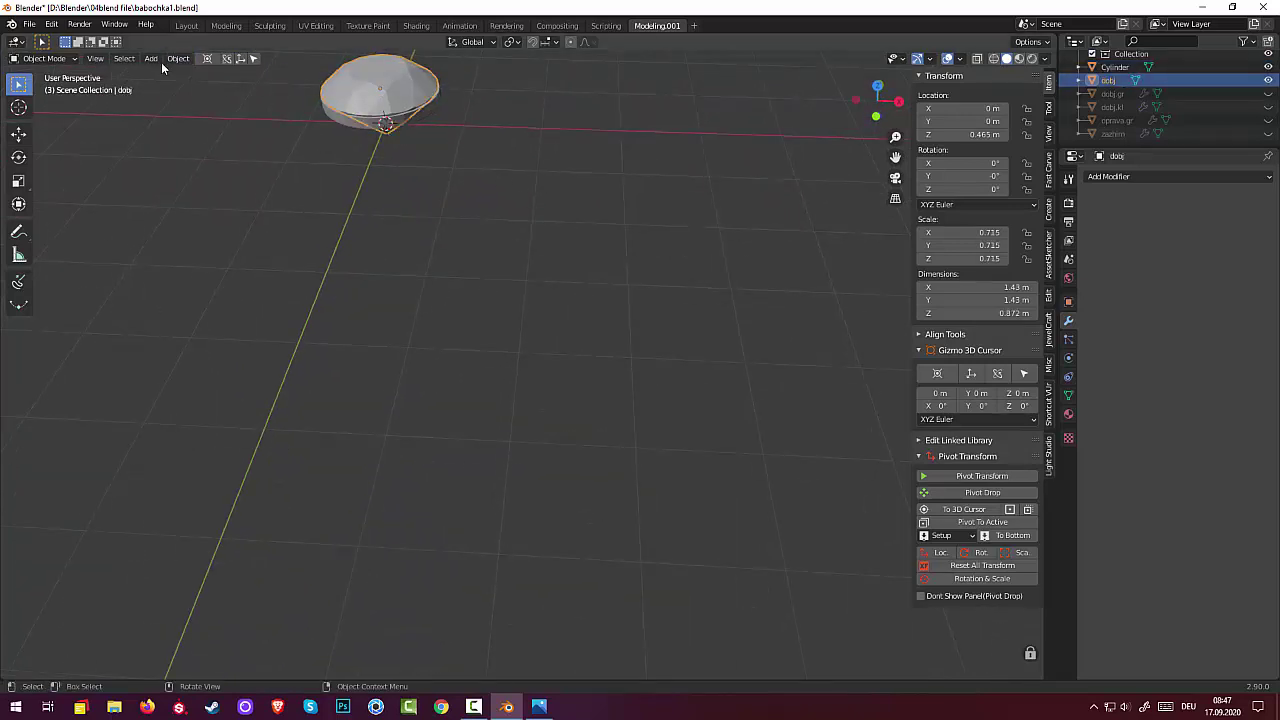
click(44, 58)
click(42, 88)
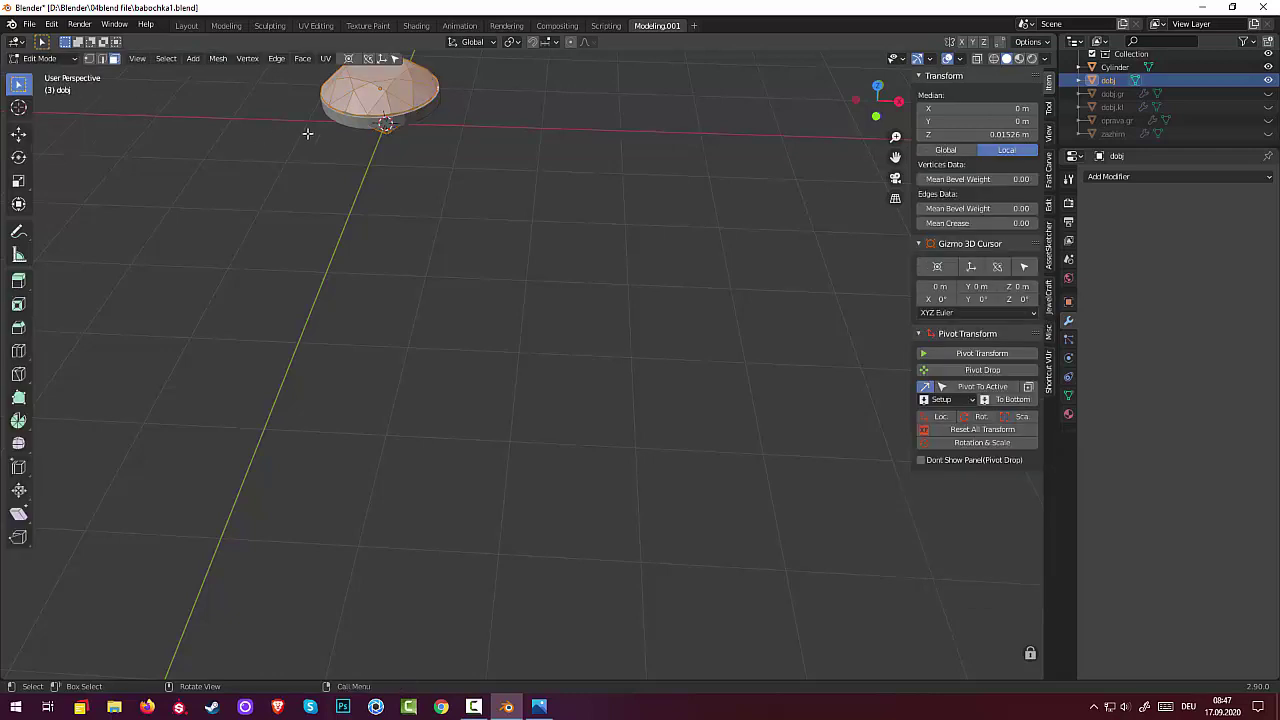
key(alt+a)
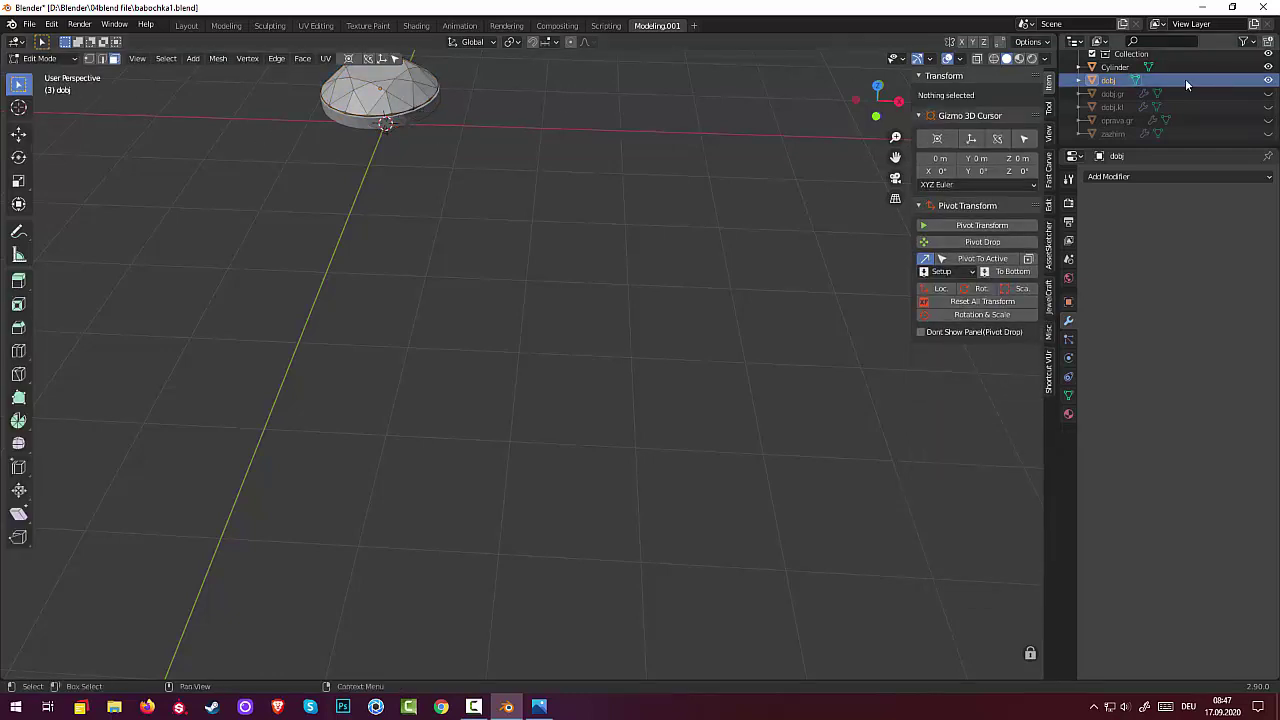
click(1138, 67)
shift+middle_drag(823, 127, 560, 392)
scroll(571, 420, up, 2)
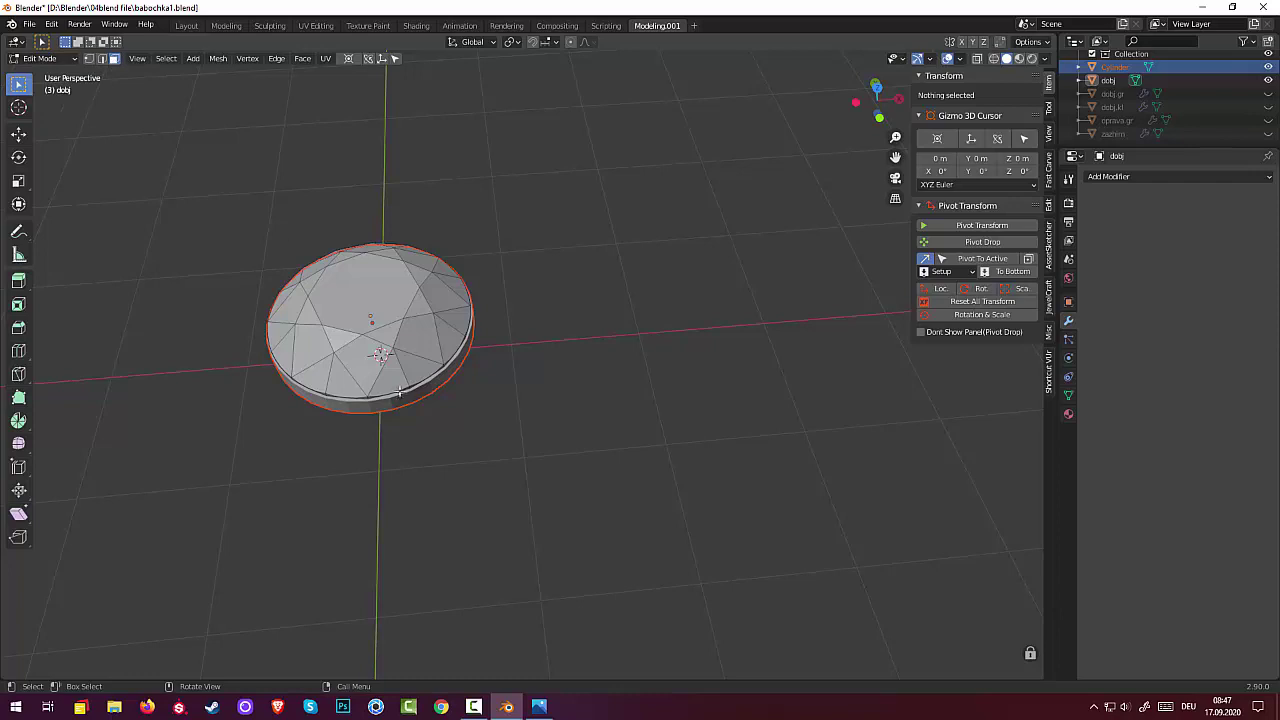
click(40, 58)
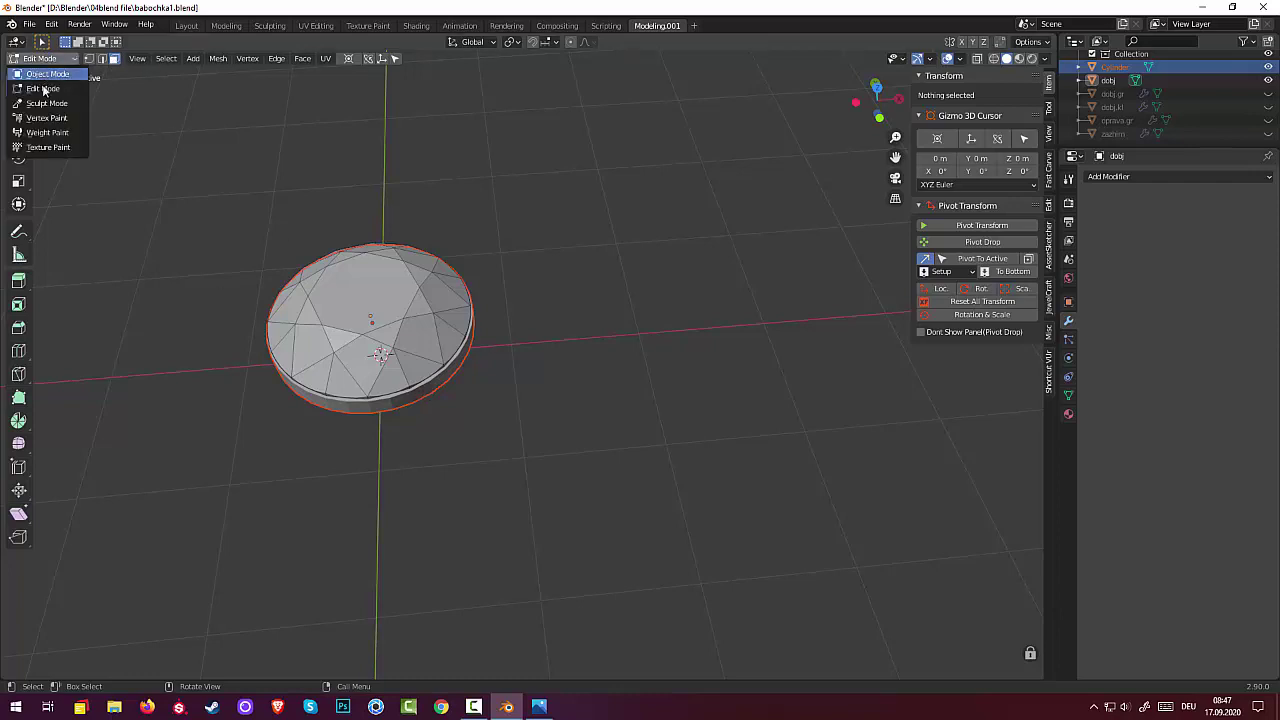
click(45, 75)
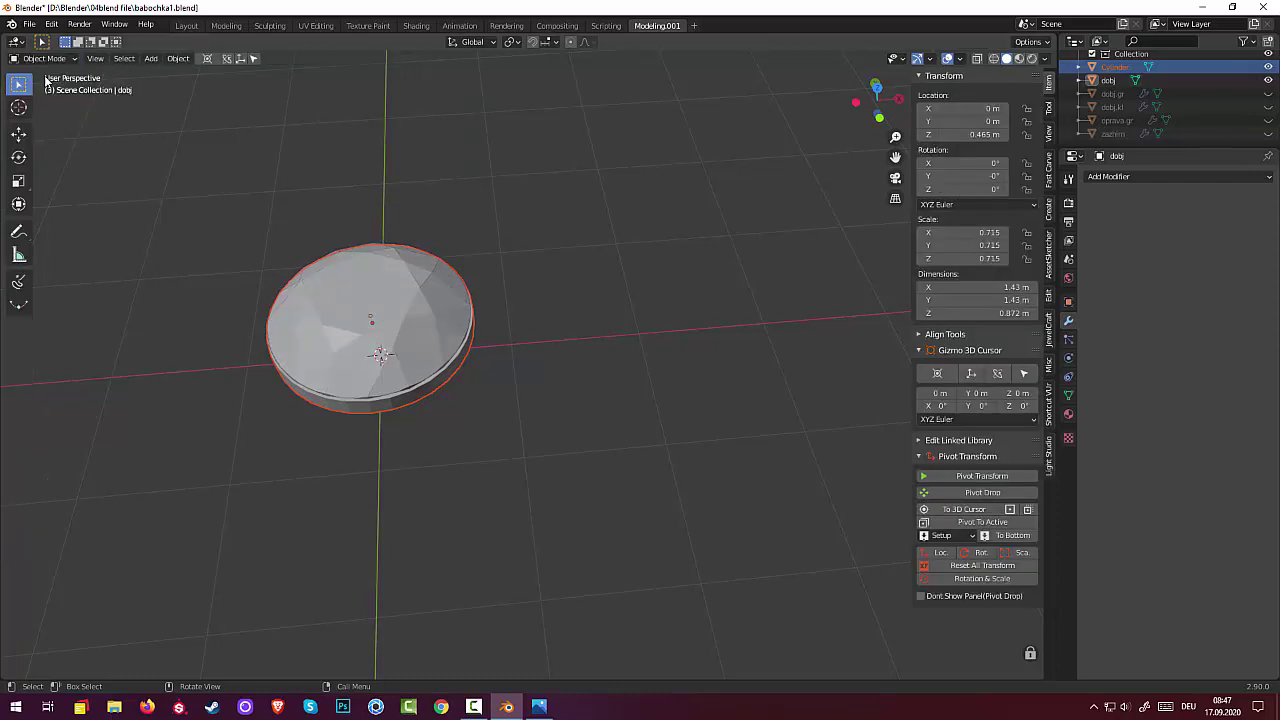
Enter Edit Mode on the cylinder and select two opposite faces of its side wall
click(325, 400)
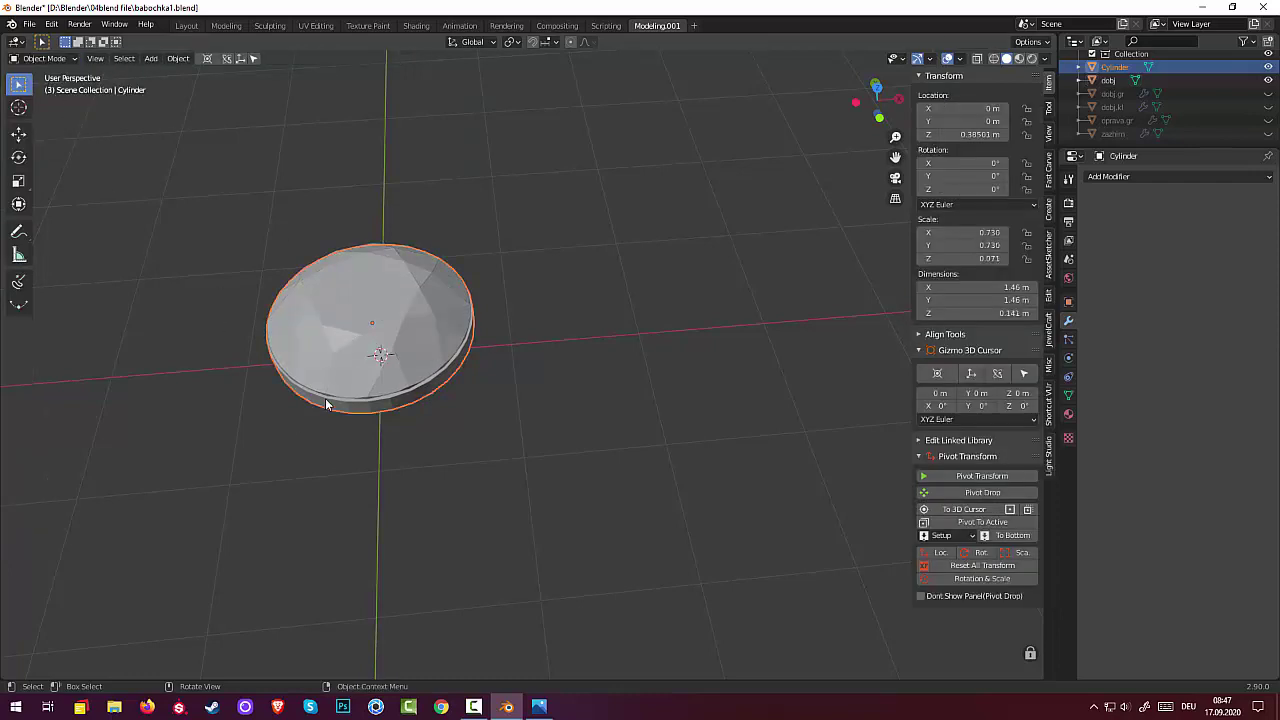
click(46, 62)
click(50, 90)
middle_drag(550, 410, 459, 365)
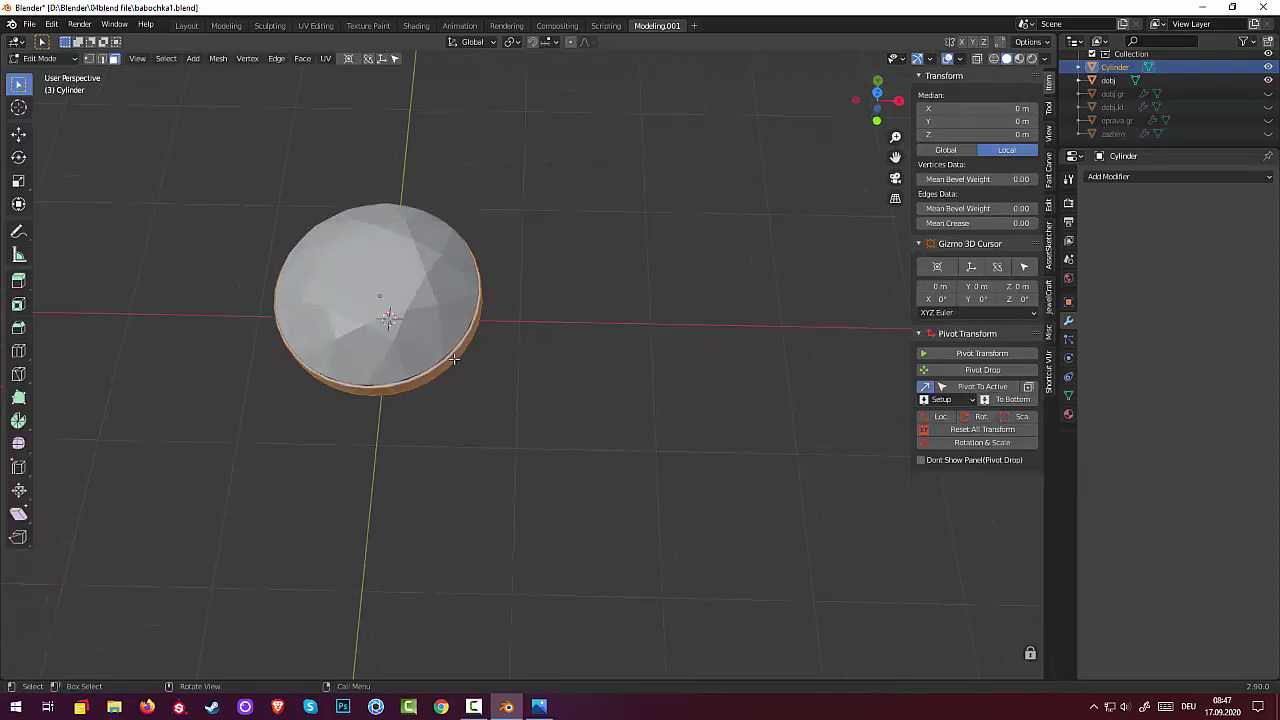
middle_drag(540, 405, 469, 394)
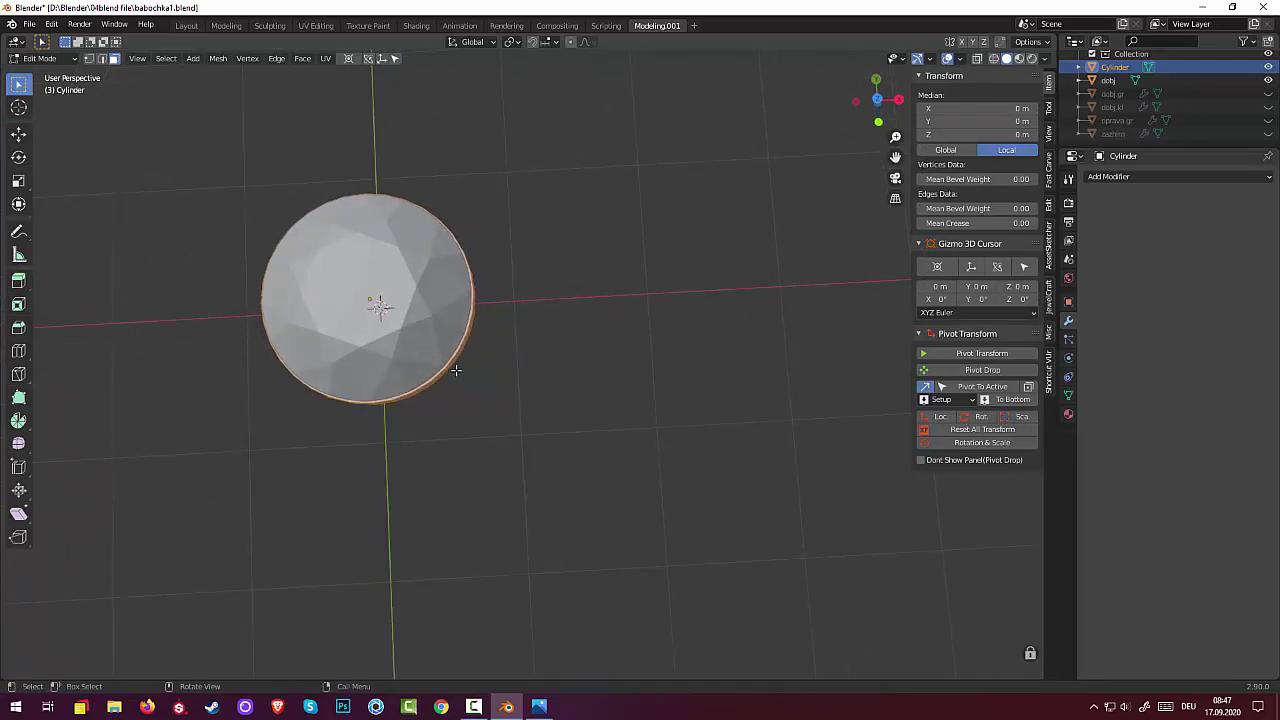
click(451, 366)
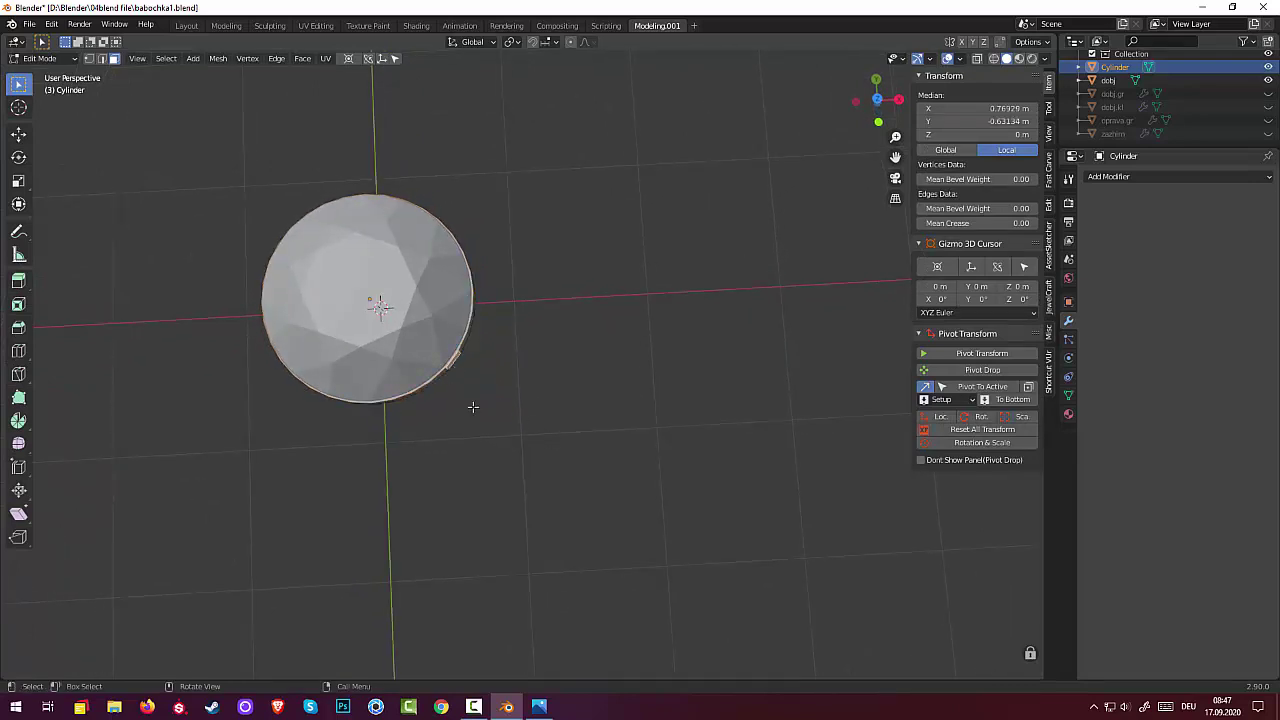
middle_drag(473, 407, 683, 346)
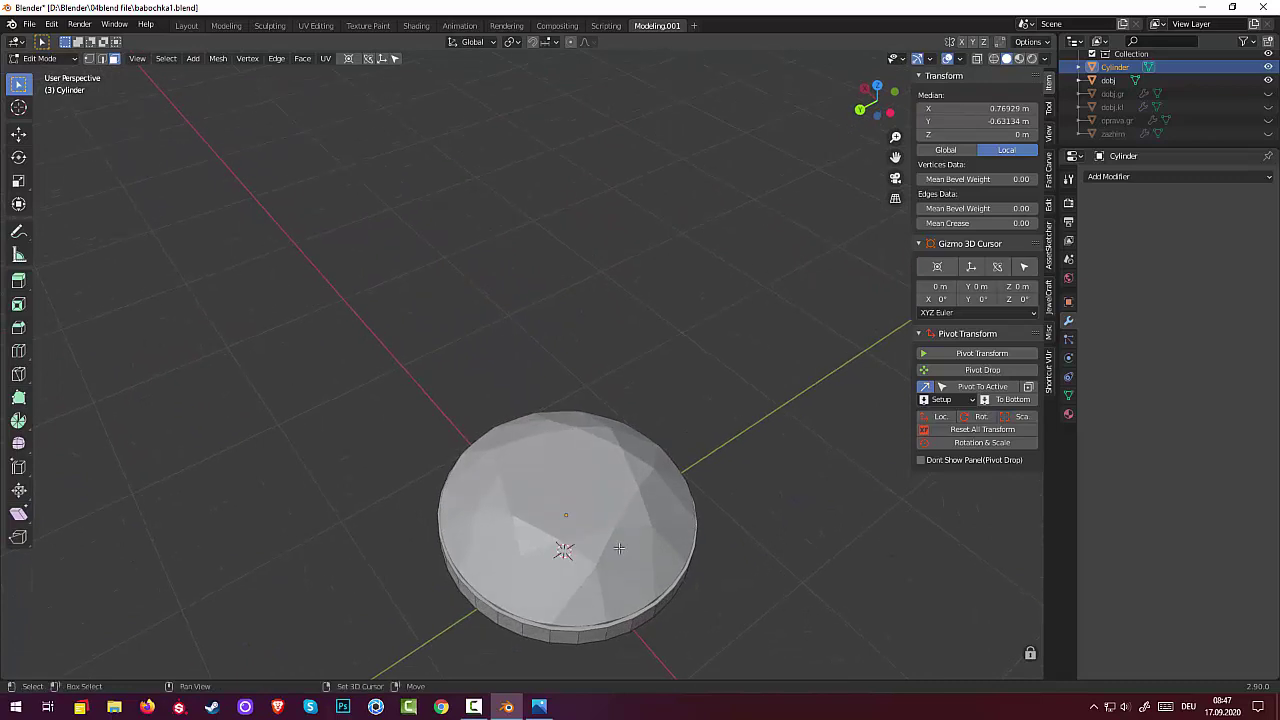
alt+click(562, 634)
Add a third and a fourth side face to the cylinder selection, roughly midway between the first two
middle_drag(562, 634, 446, 59)
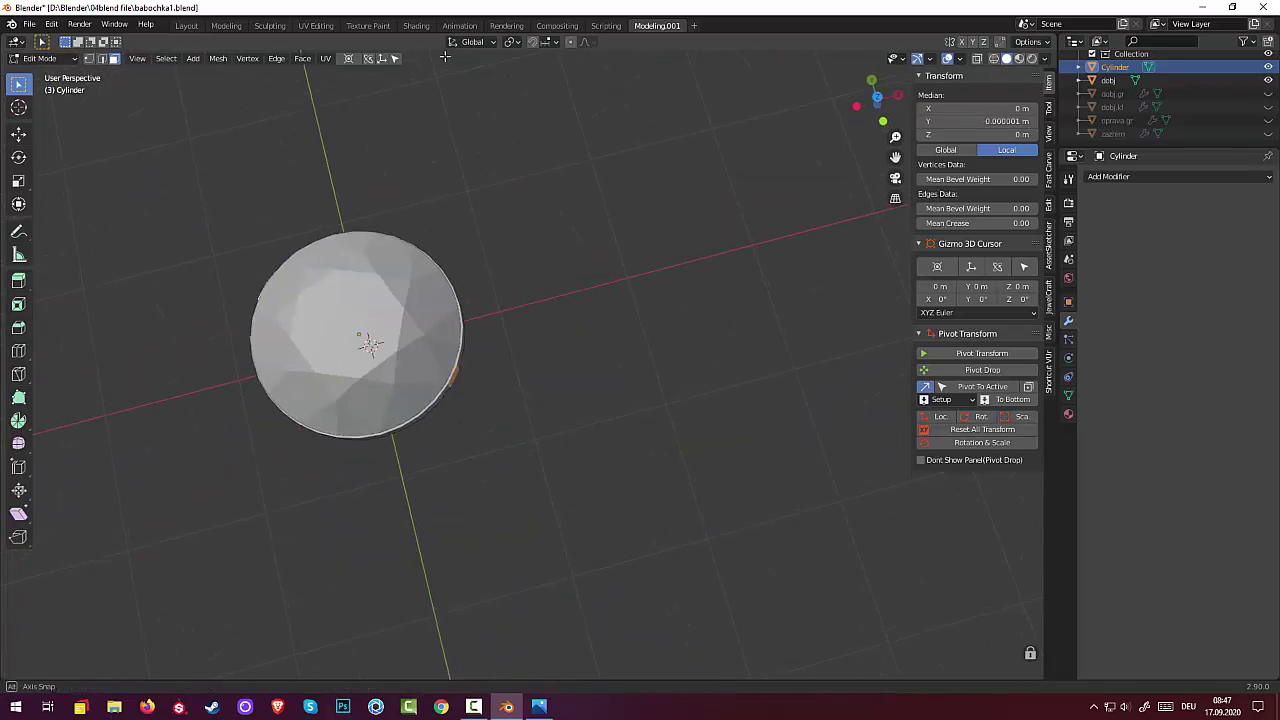
middle_drag(471, 134, 520, 132)
click(427, 228)
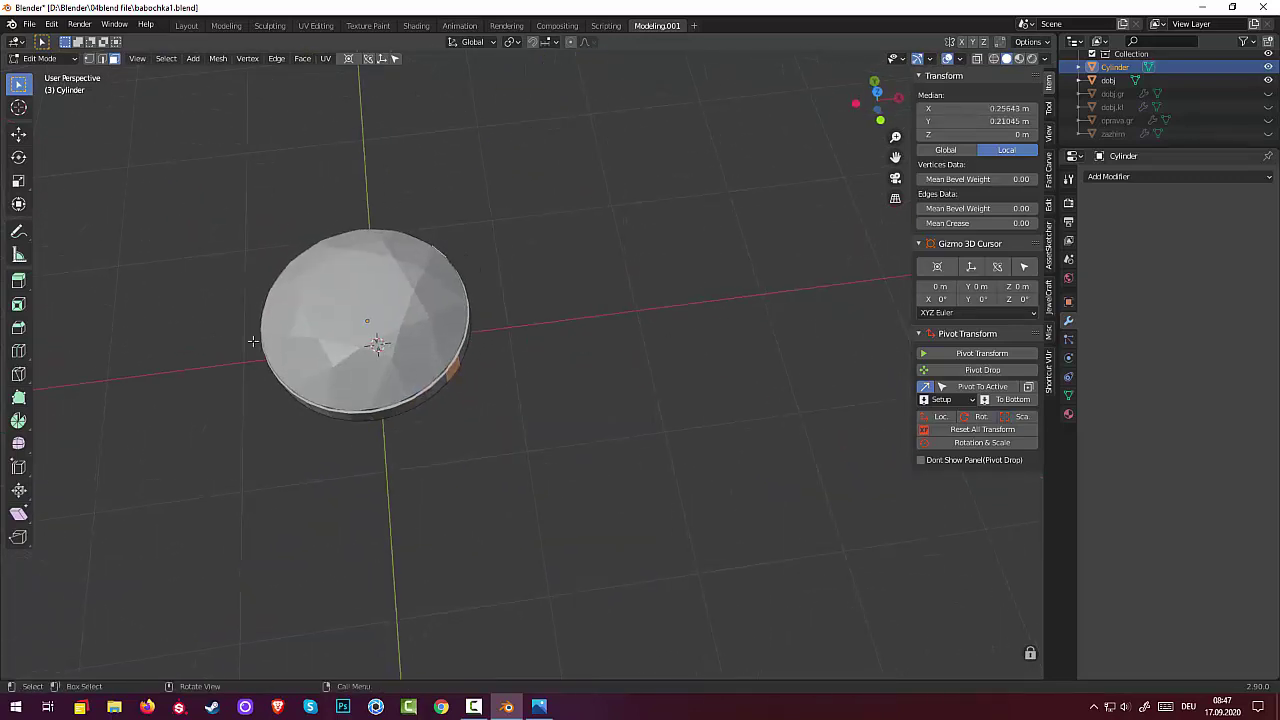
shift+click(313, 410)
middle_drag(318, 412, 637, 351)
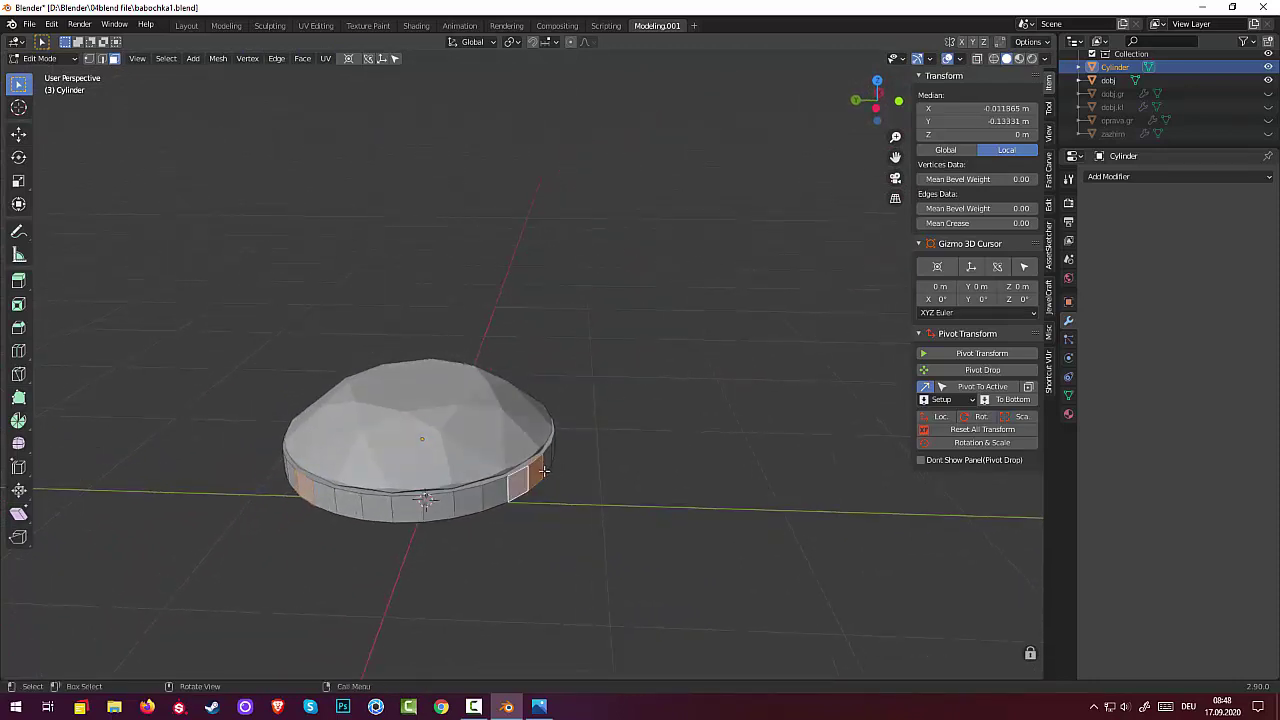
ctrl+click(514, 483)
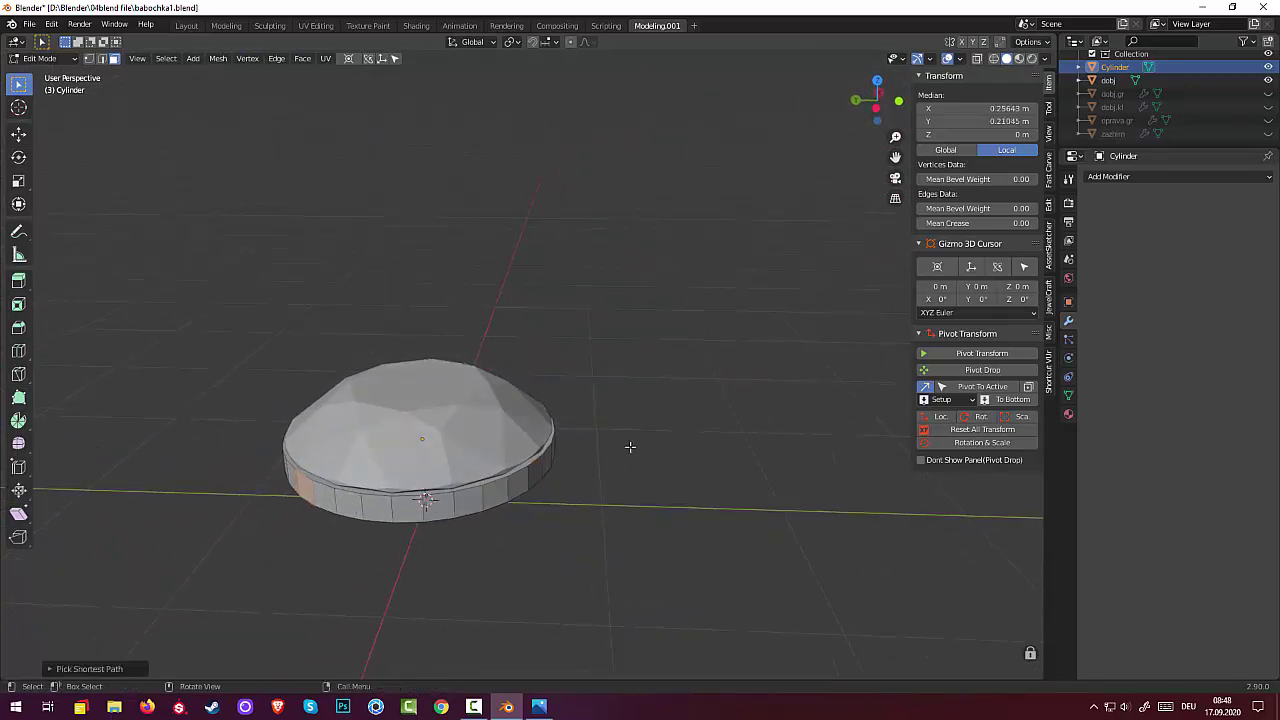
ctrl+click(518, 484)
Swap the misplaced side face for its neighbour so the four selected faces sit evenly around the cylinder
middle_drag(551, 494, 483, 595)
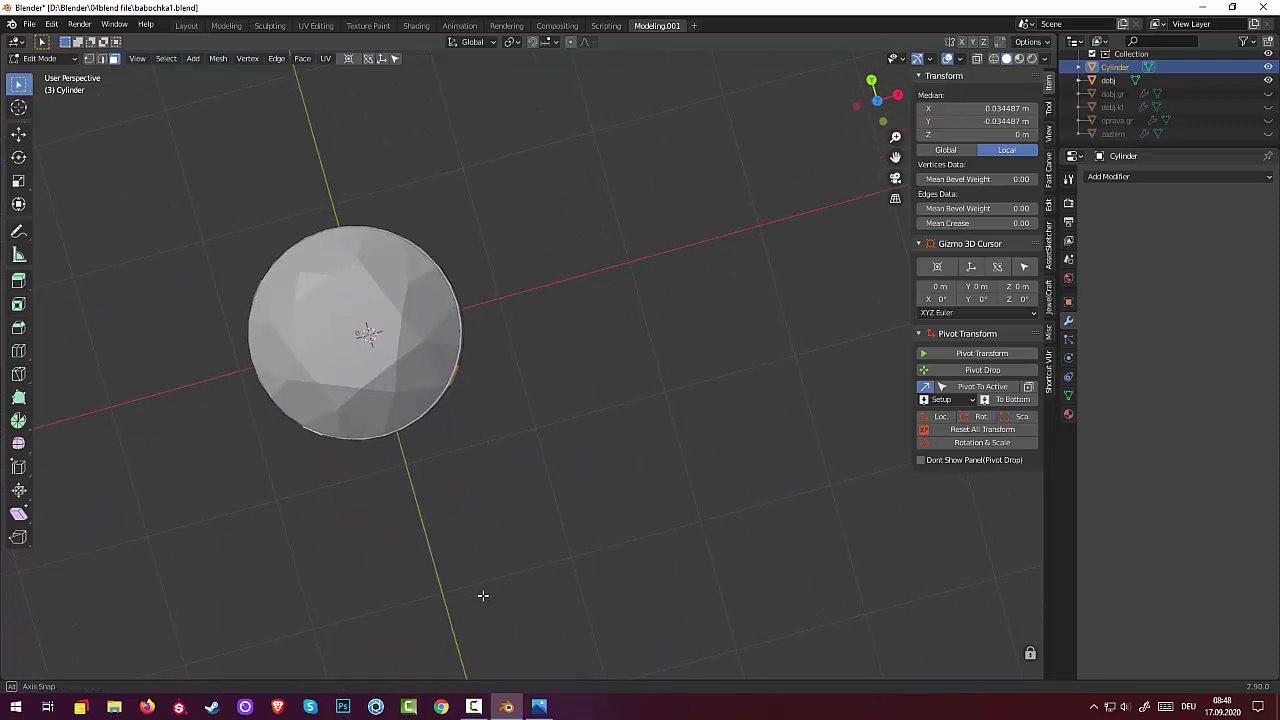
middle_drag(483, 595, 477, 486)
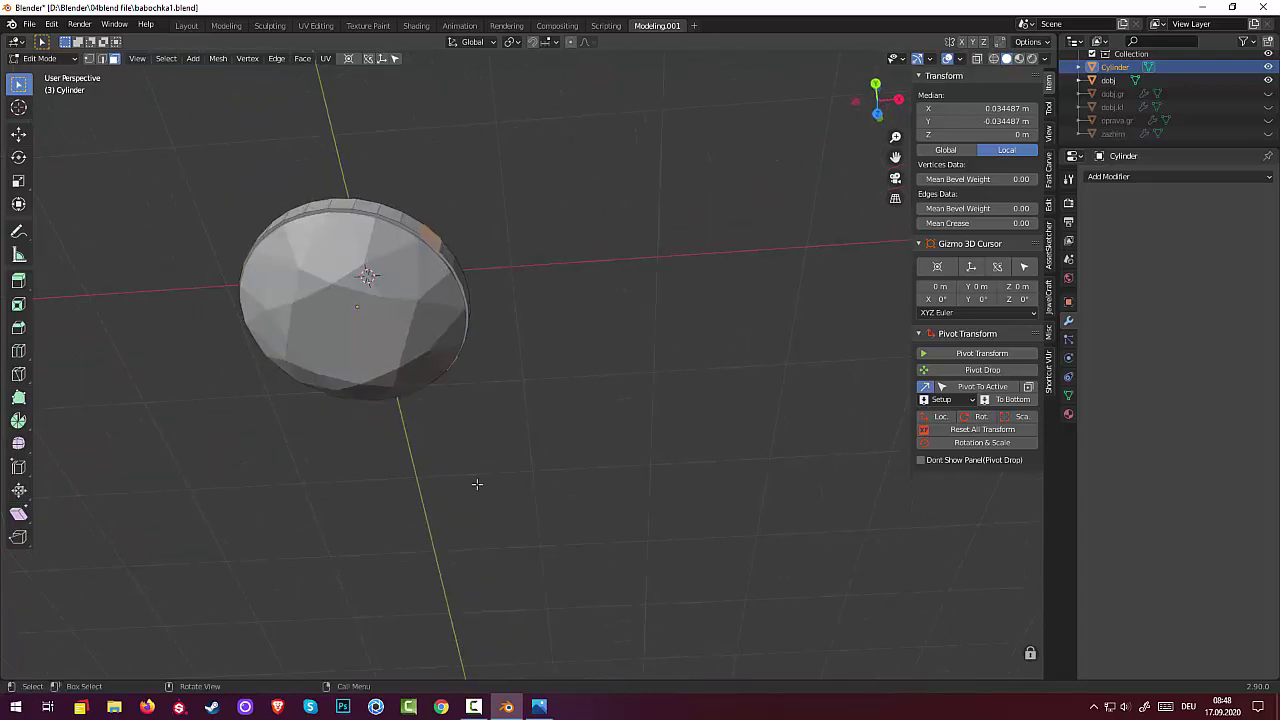
ctrl+click(432, 238)
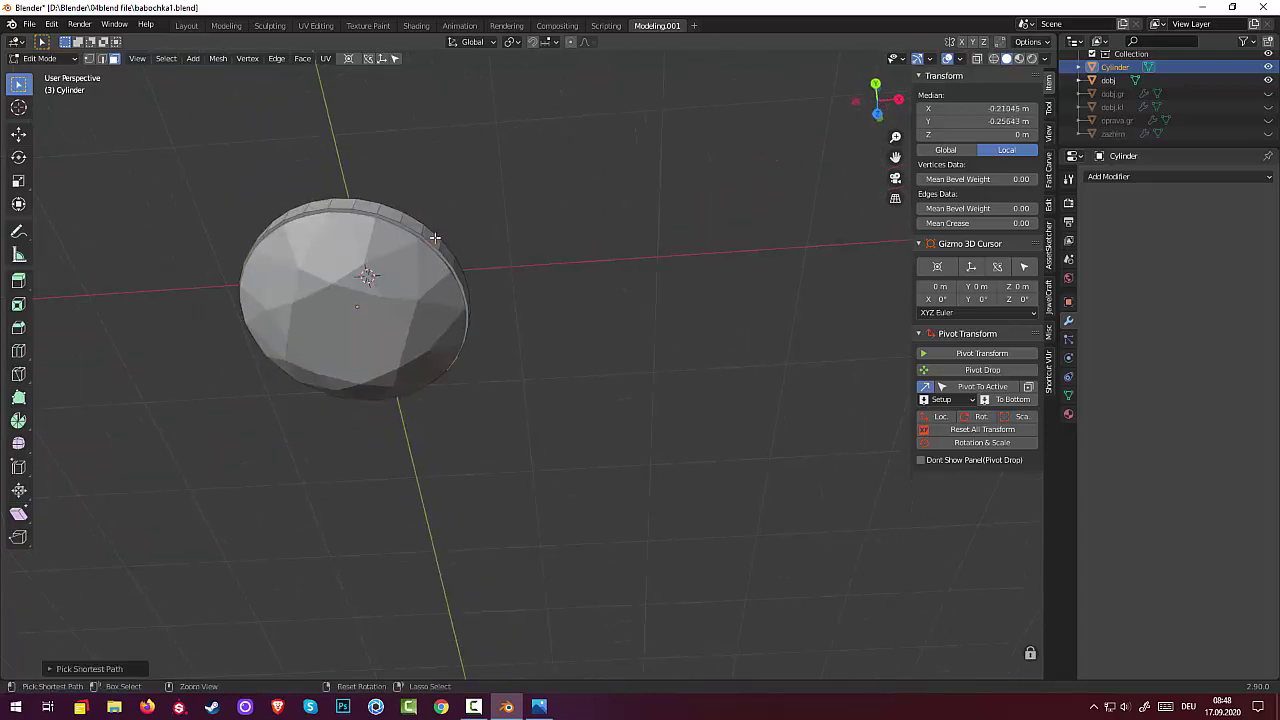
ctrl+click(410, 219)
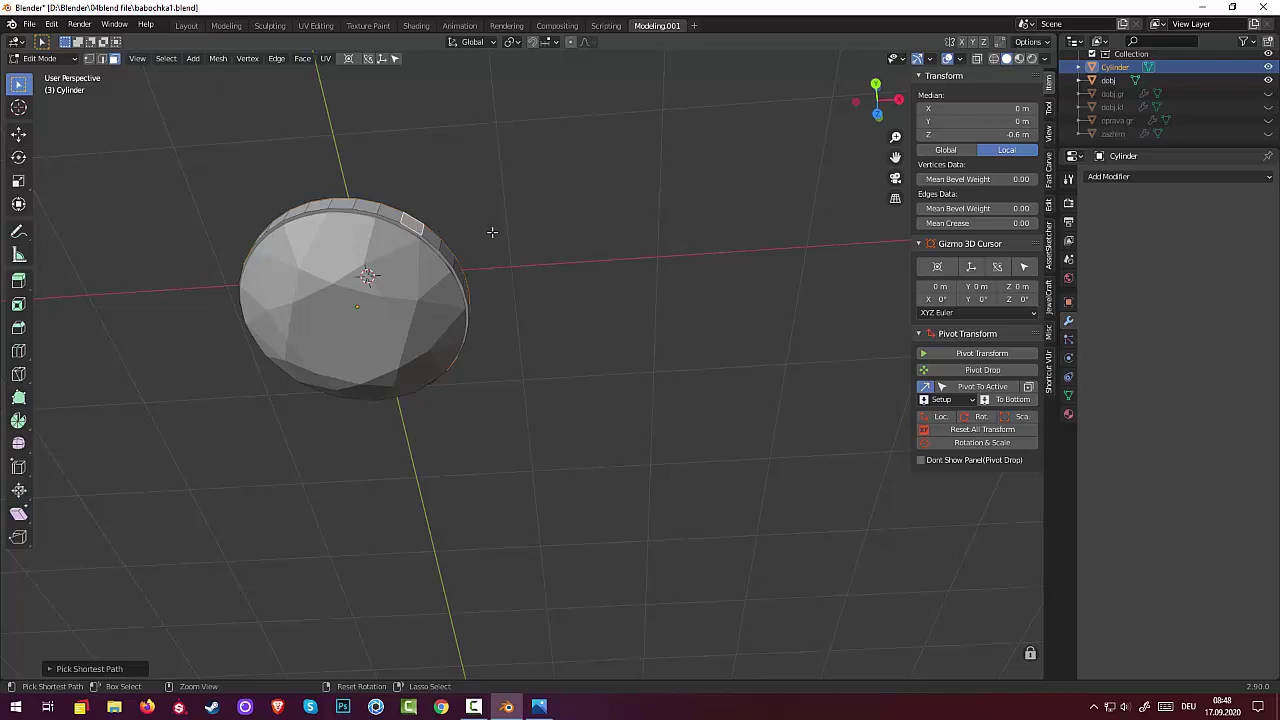
middle_drag(508, 248, 324, 185)
alt+click(435, 350)
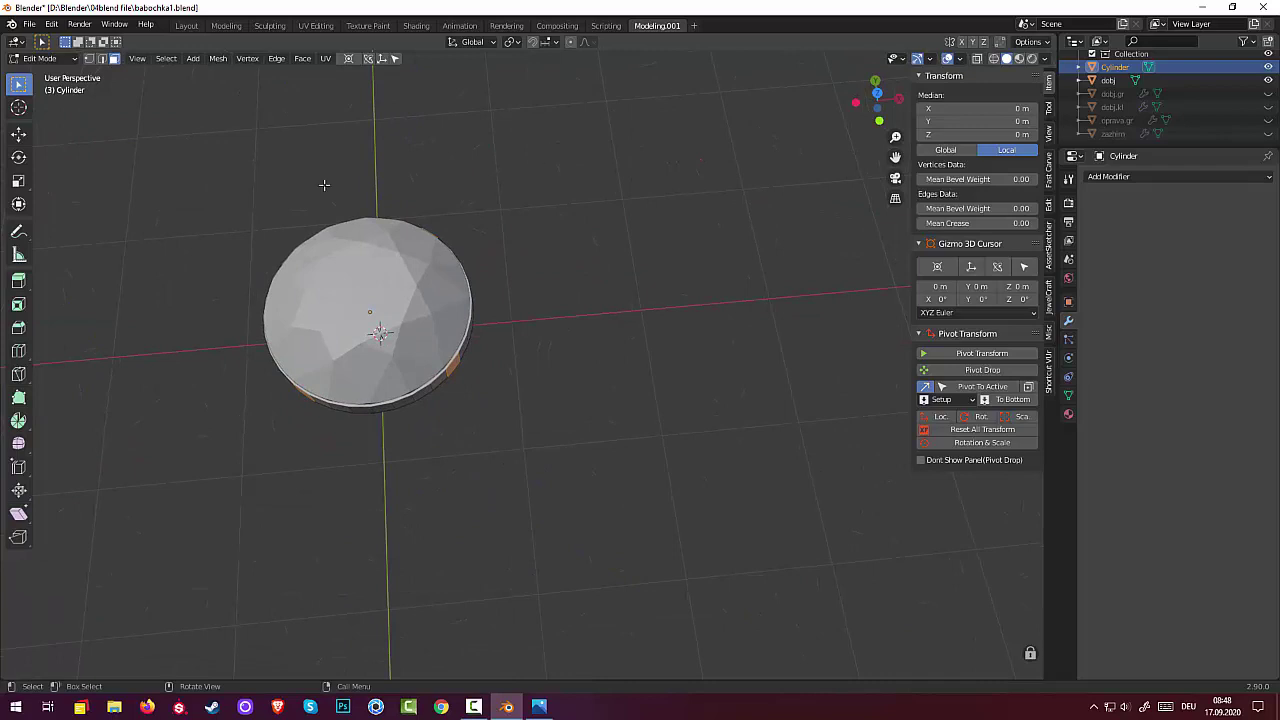
click(18, 283)
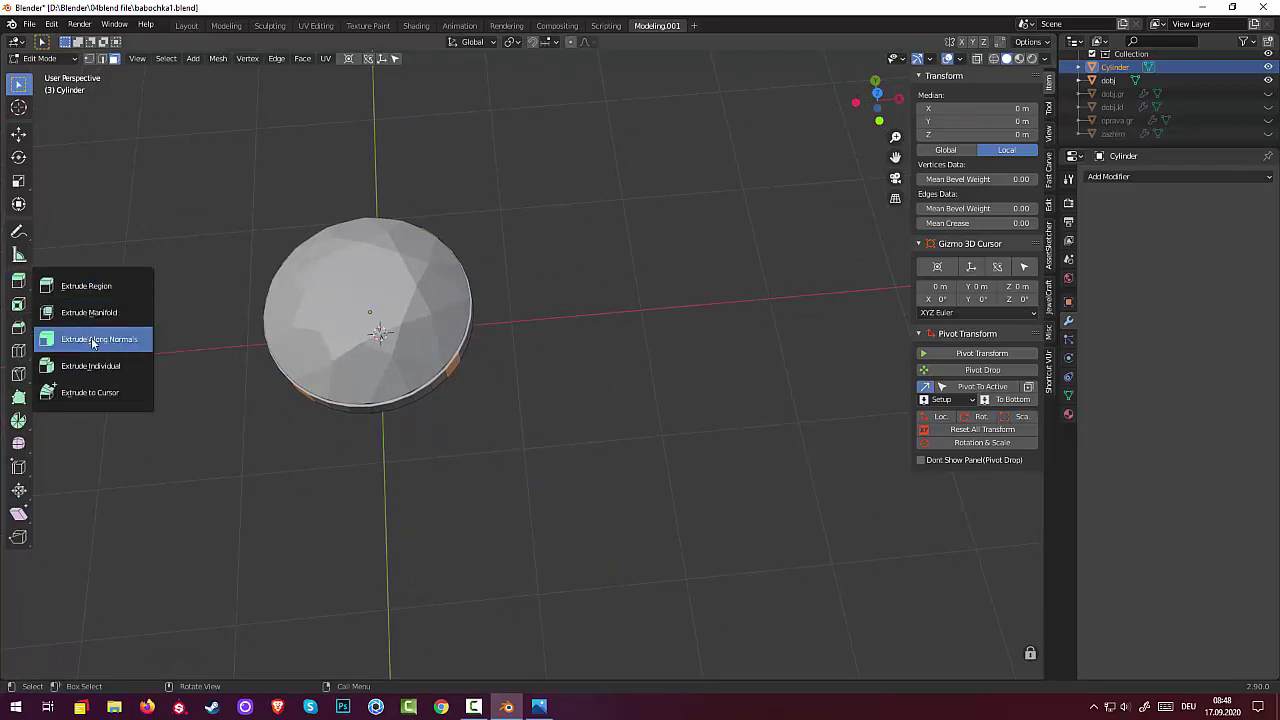
click(608, 349)
key(ctrl)
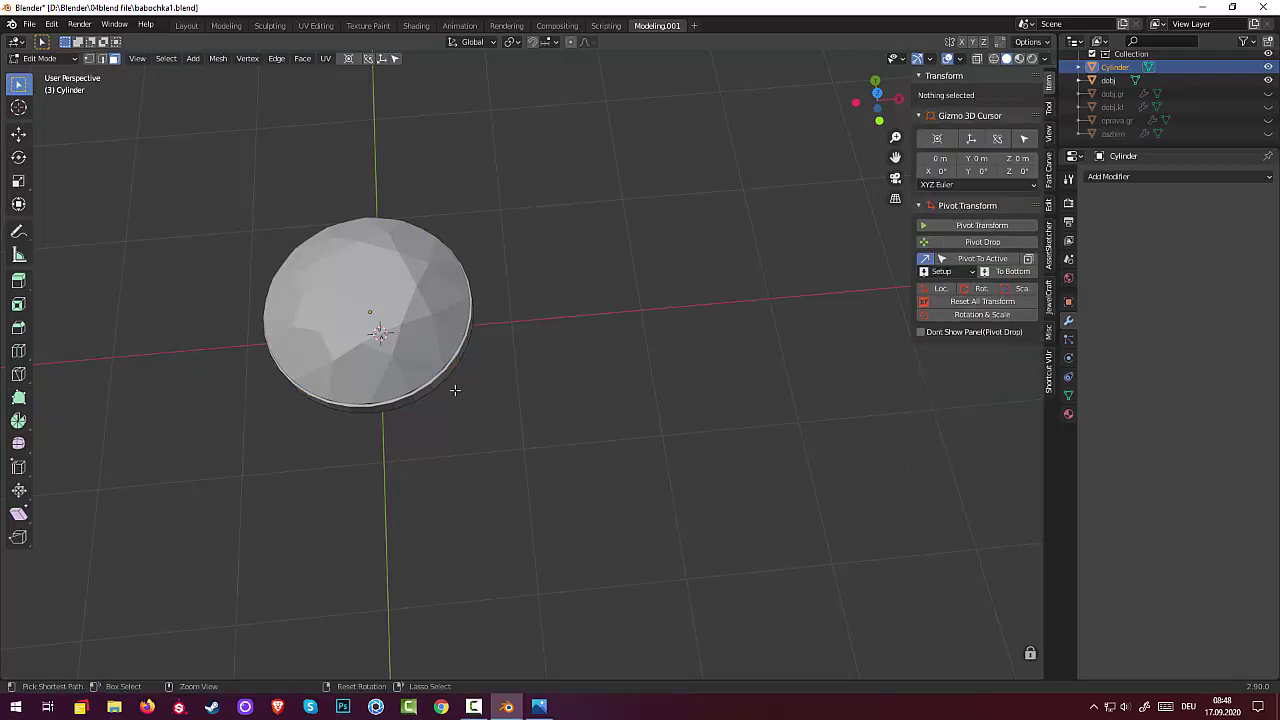
ctrl+click(455, 390)
key(s)
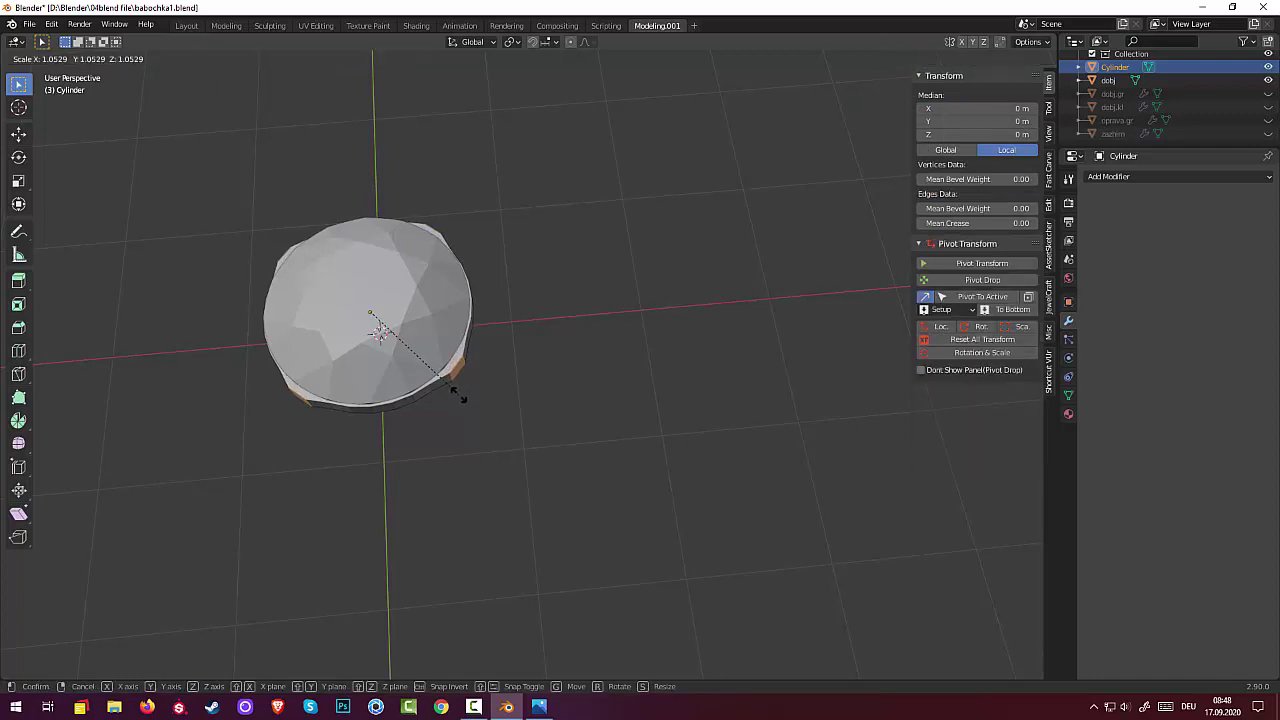
click(457, 394)
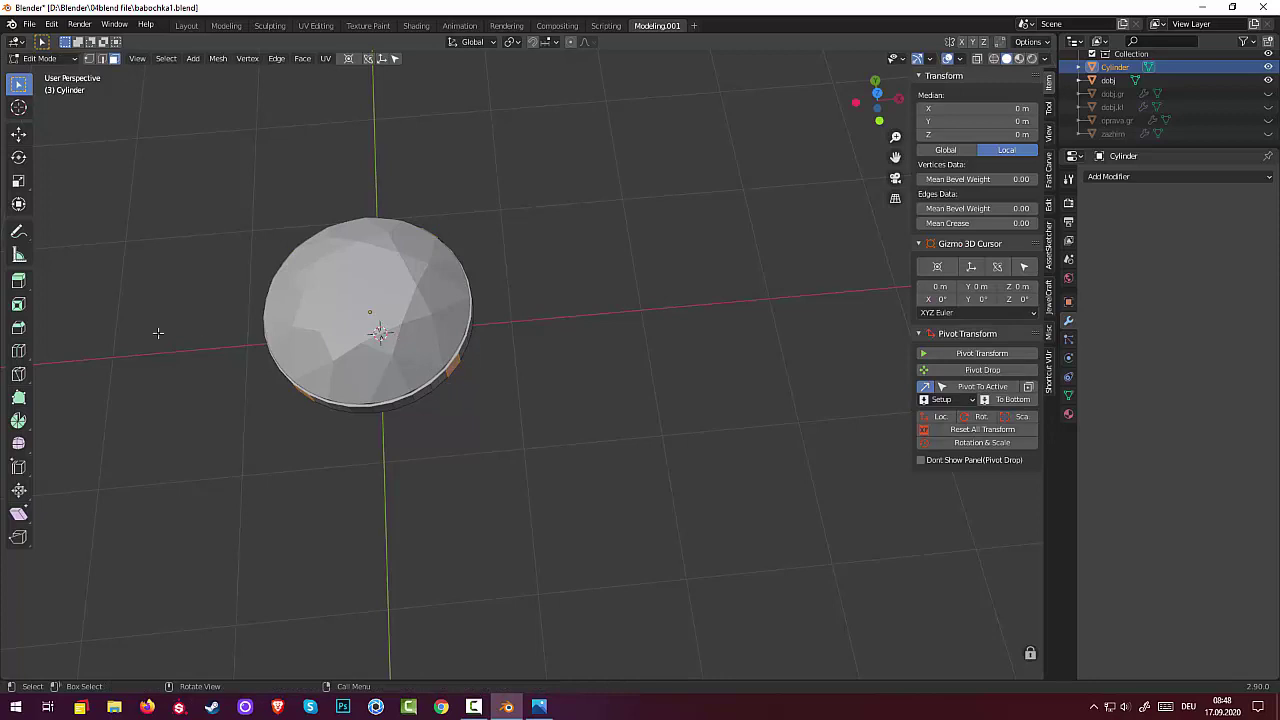
Extrude the four selected side faces of the cylinder outward along their normals as short stubs beyond the diamond's rim
drag(18, 282, 128, 338)
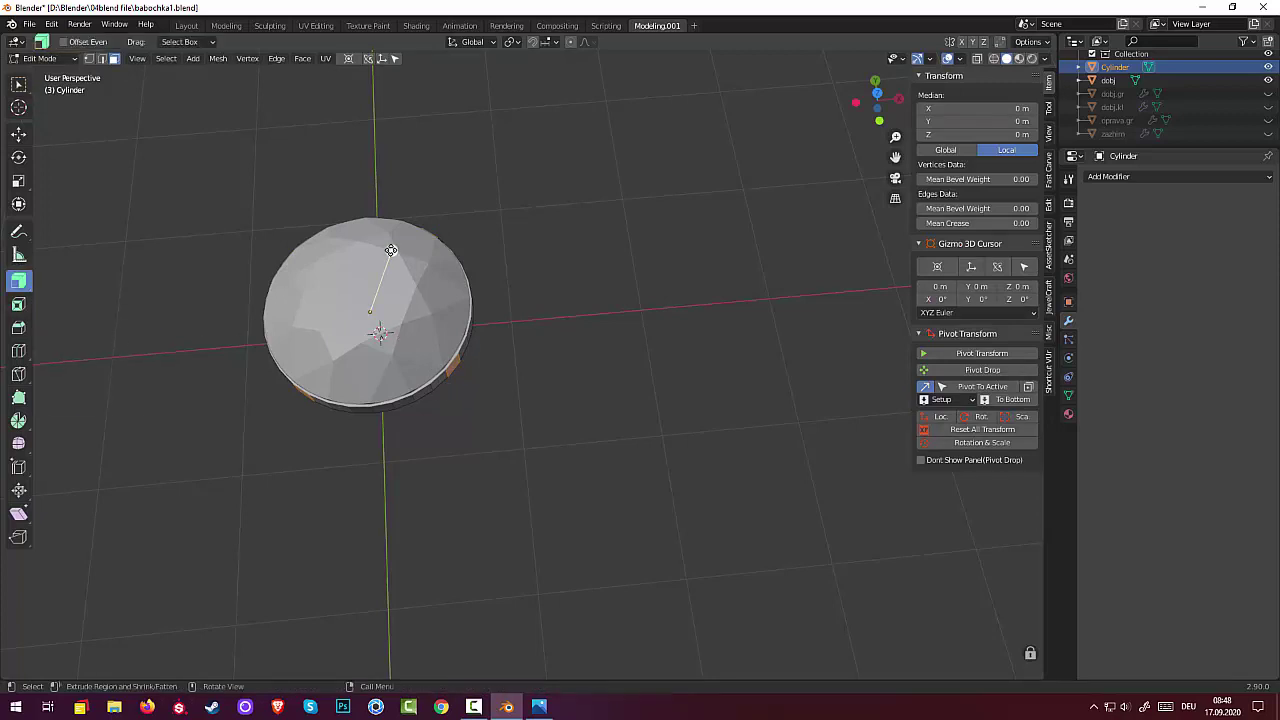
drag(393, 250, 404, 244)
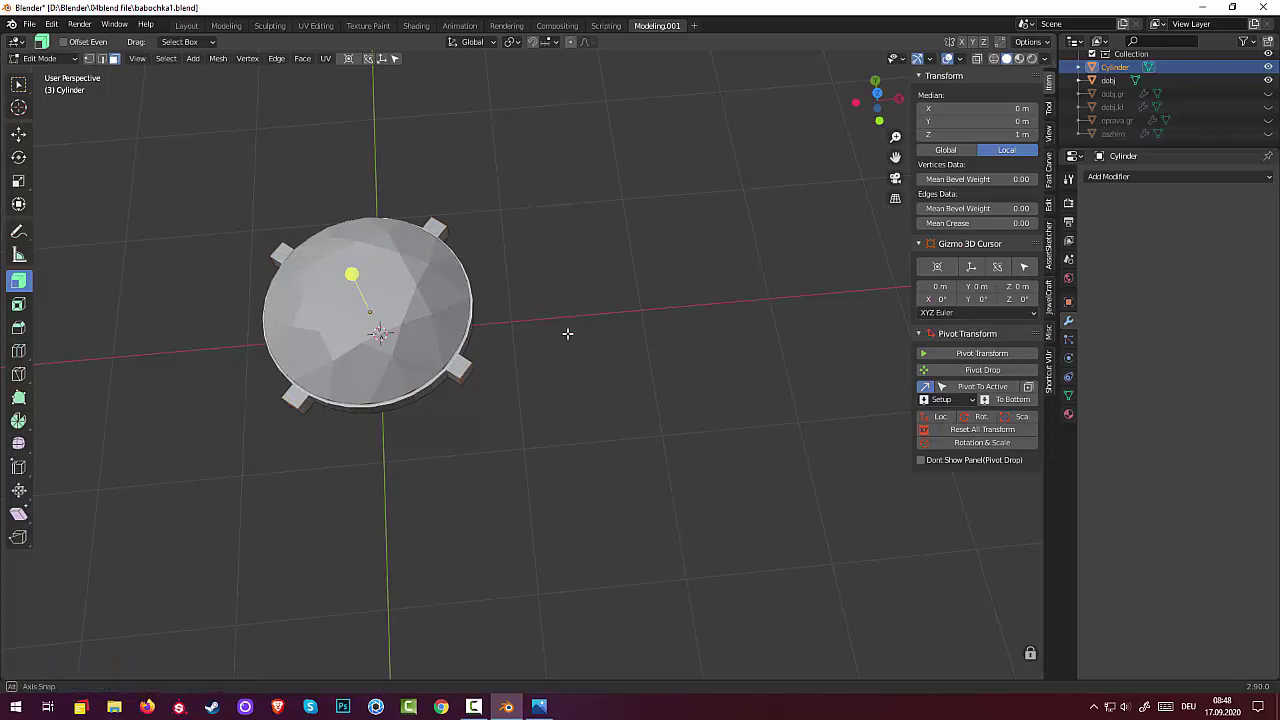
Switch from the extrude tool to the Tweak selection tool and select the top faces of all four stubs
middle_drag(566, 331, 520, 235)
click(519, 176)
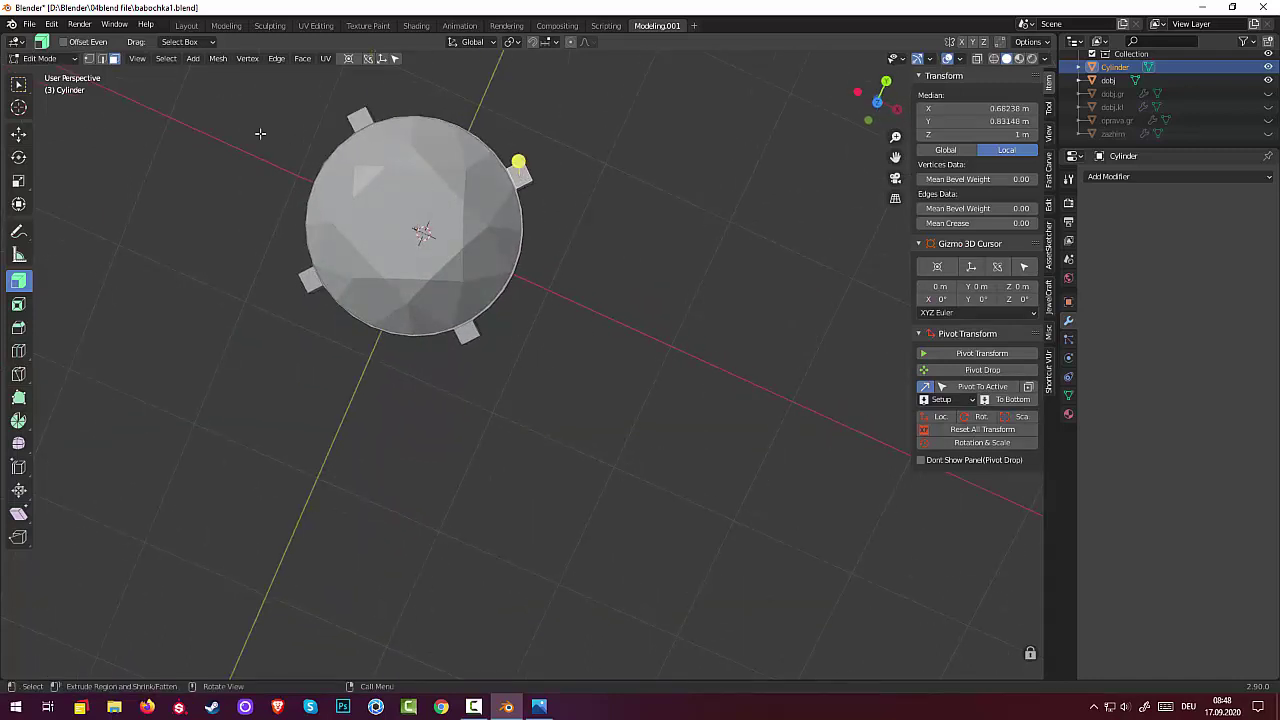
click(18, 86)
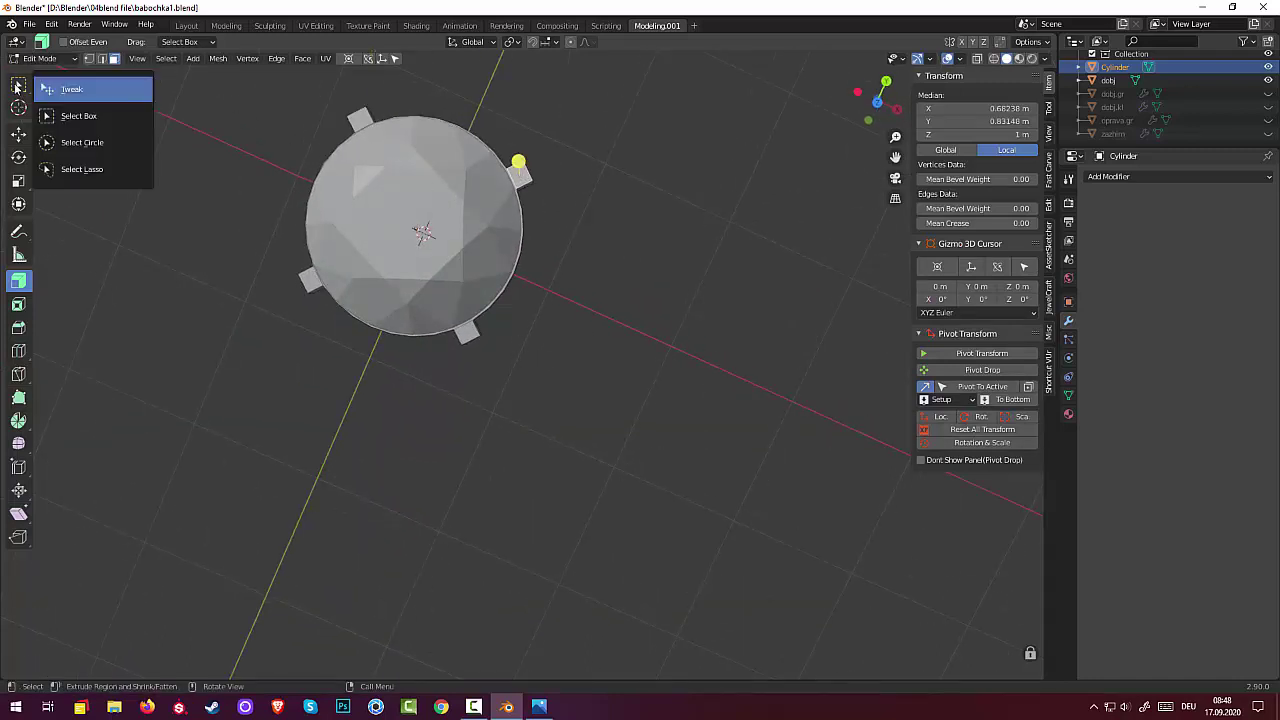
click(89, 100)
click(355, 115)
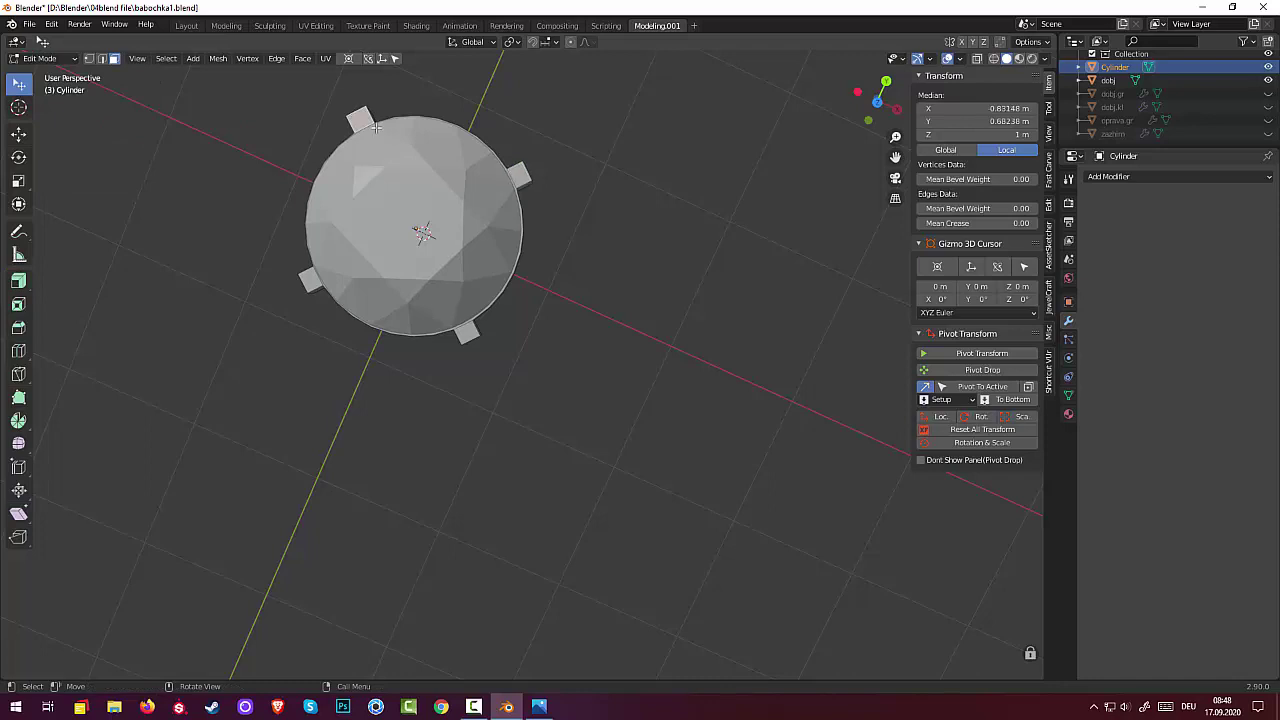
middle_drag(563, 201, 536, 181)
click(460, 195)
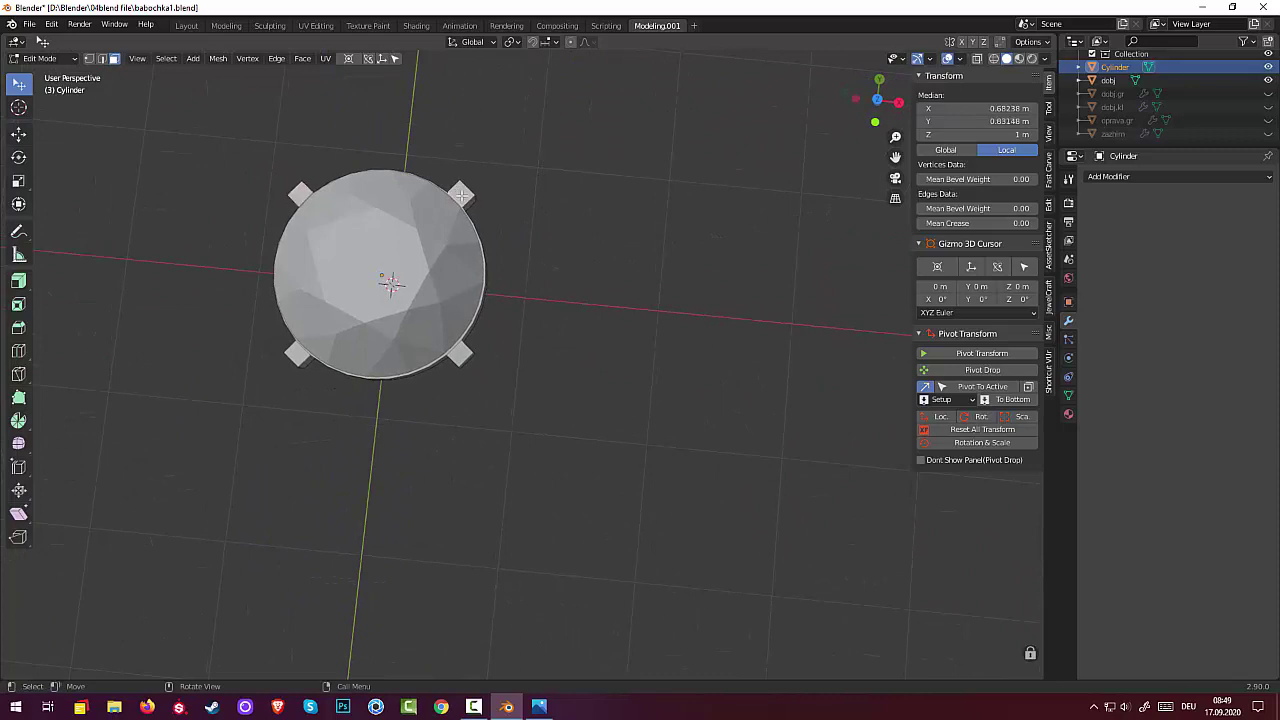
shift+click(298, 191)
shift+click(293, 355)
shift+right_click(293, 355)
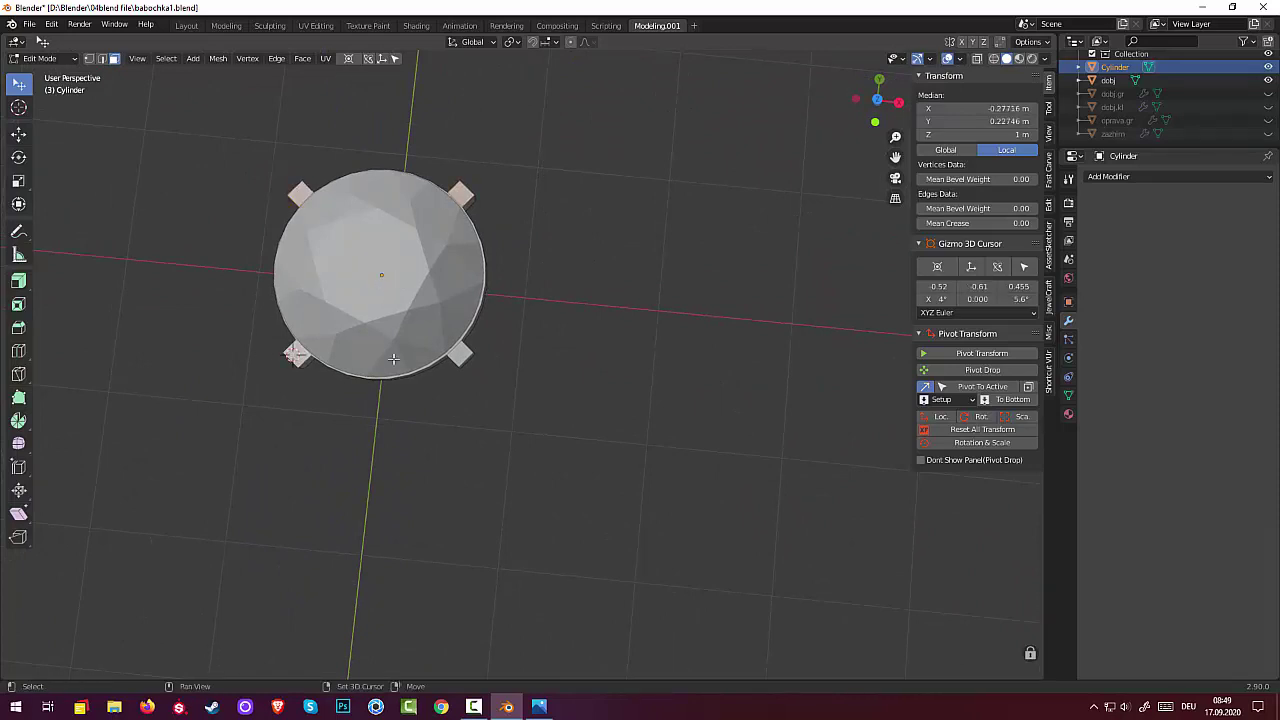
shift+click(457, 355)
Extrude the four top faces upward about 0.29 m to form prongs around the diamond
middle_drag(580, 351, 669, 247)
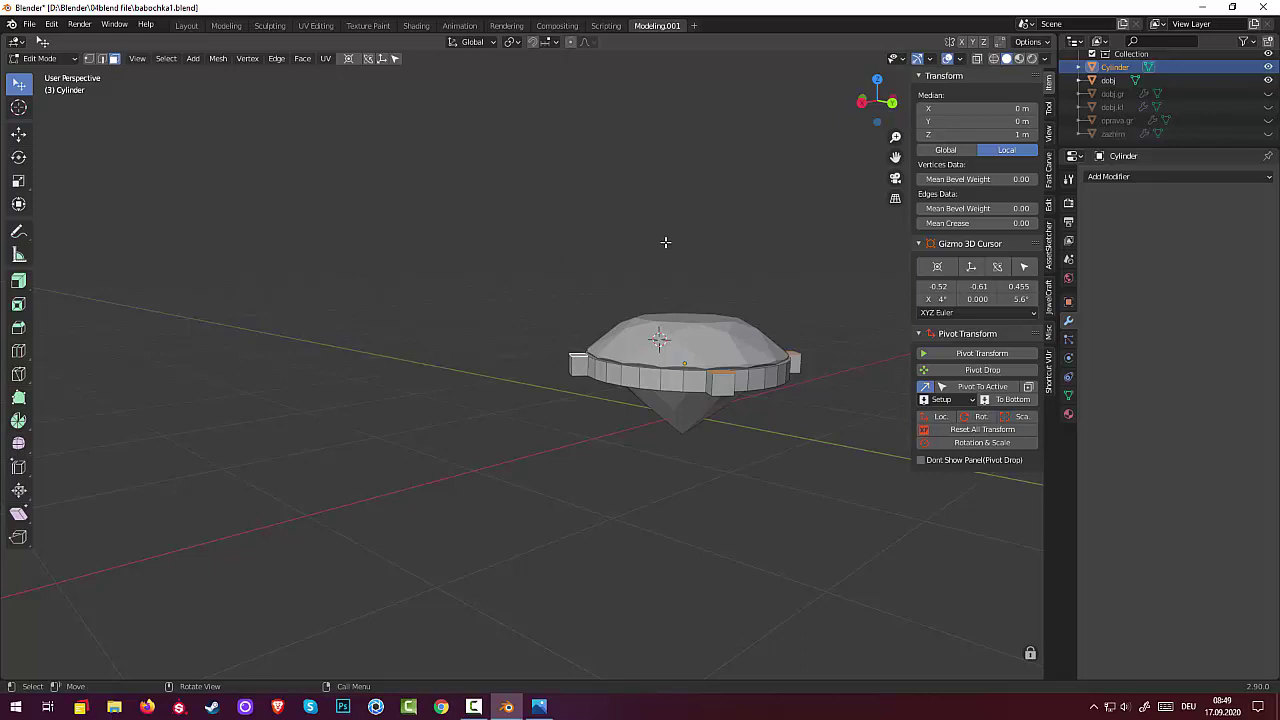
key(e)
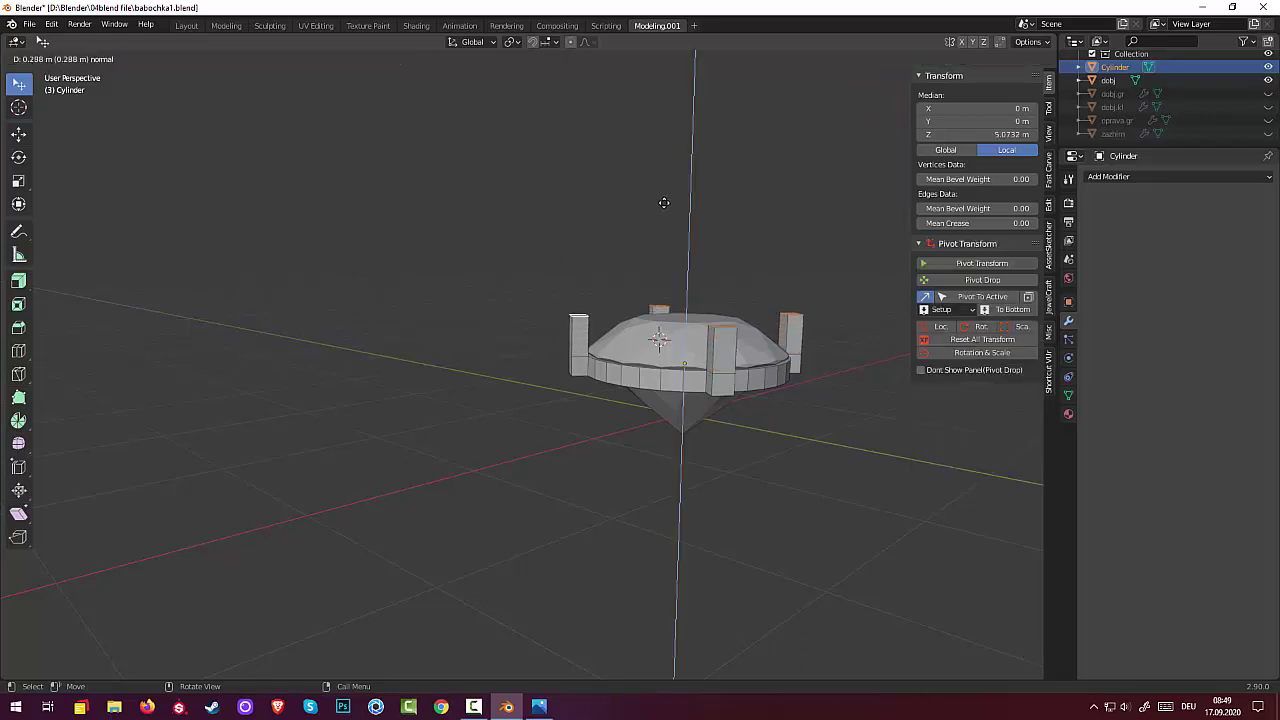
click(664, 203)
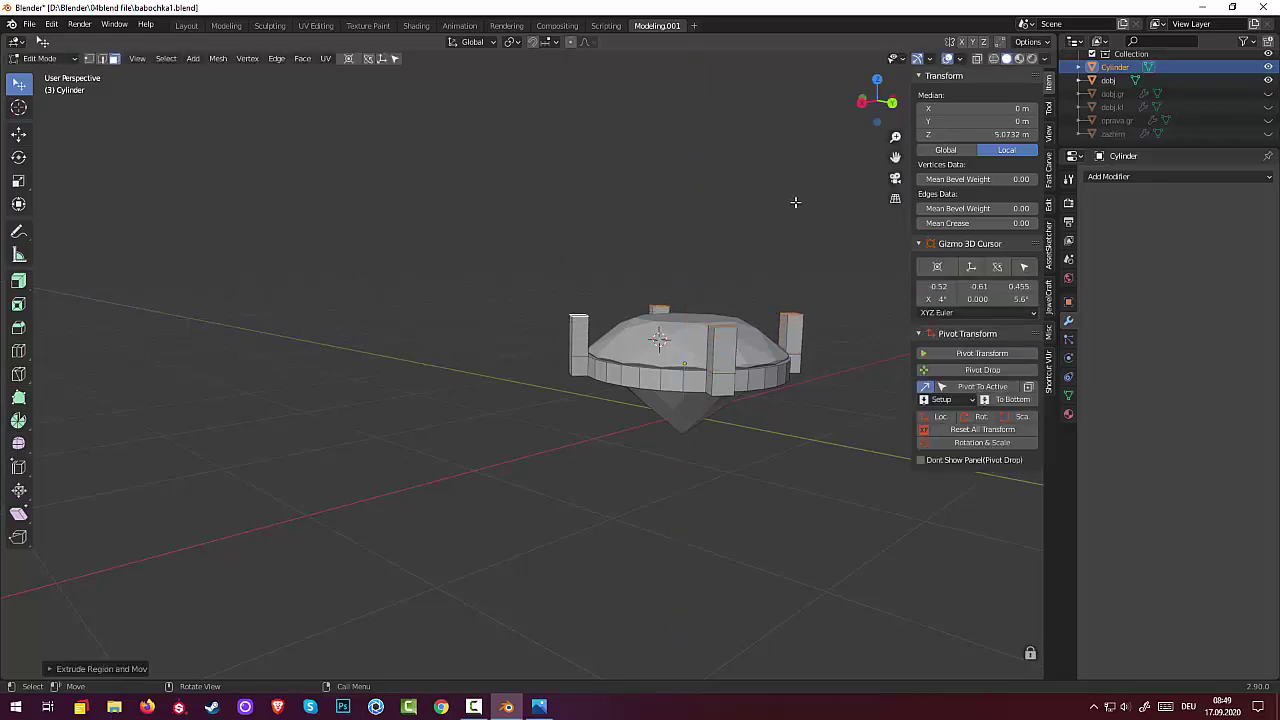
Scale the prong tips inward to roughly three quarters and lower them along Z toward the diamond's crown
key(s)
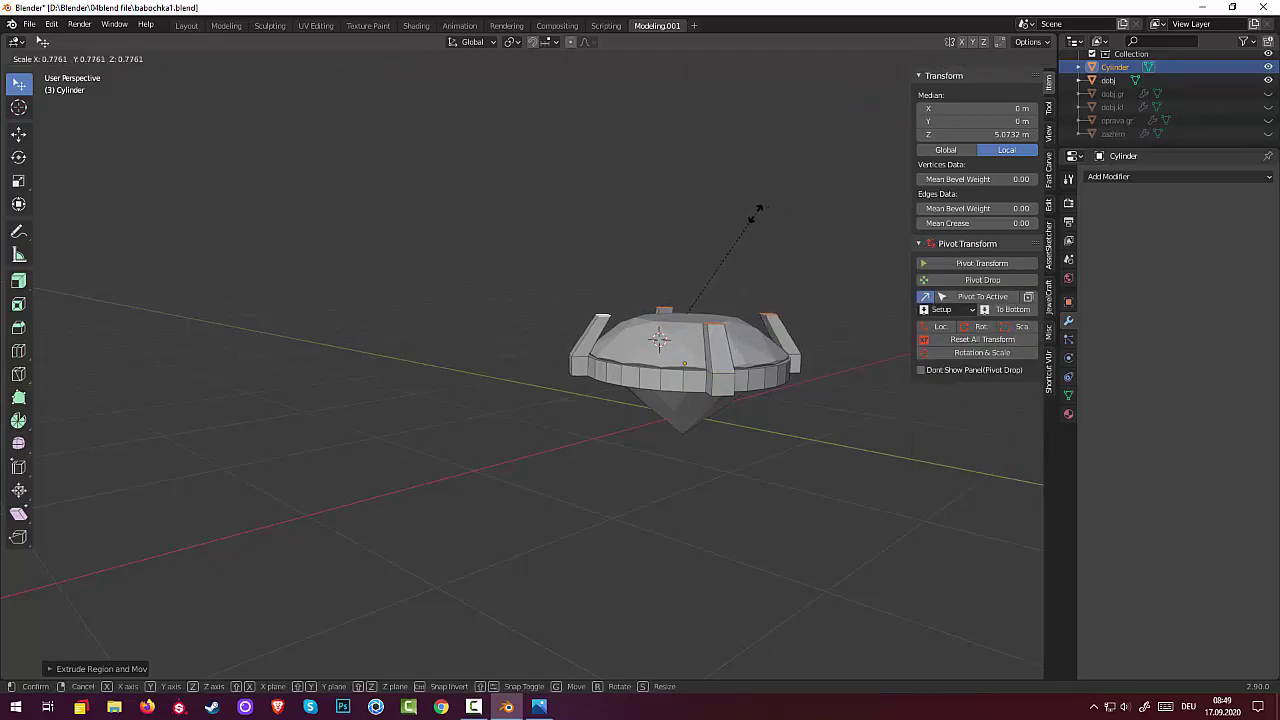
click(744, 217)
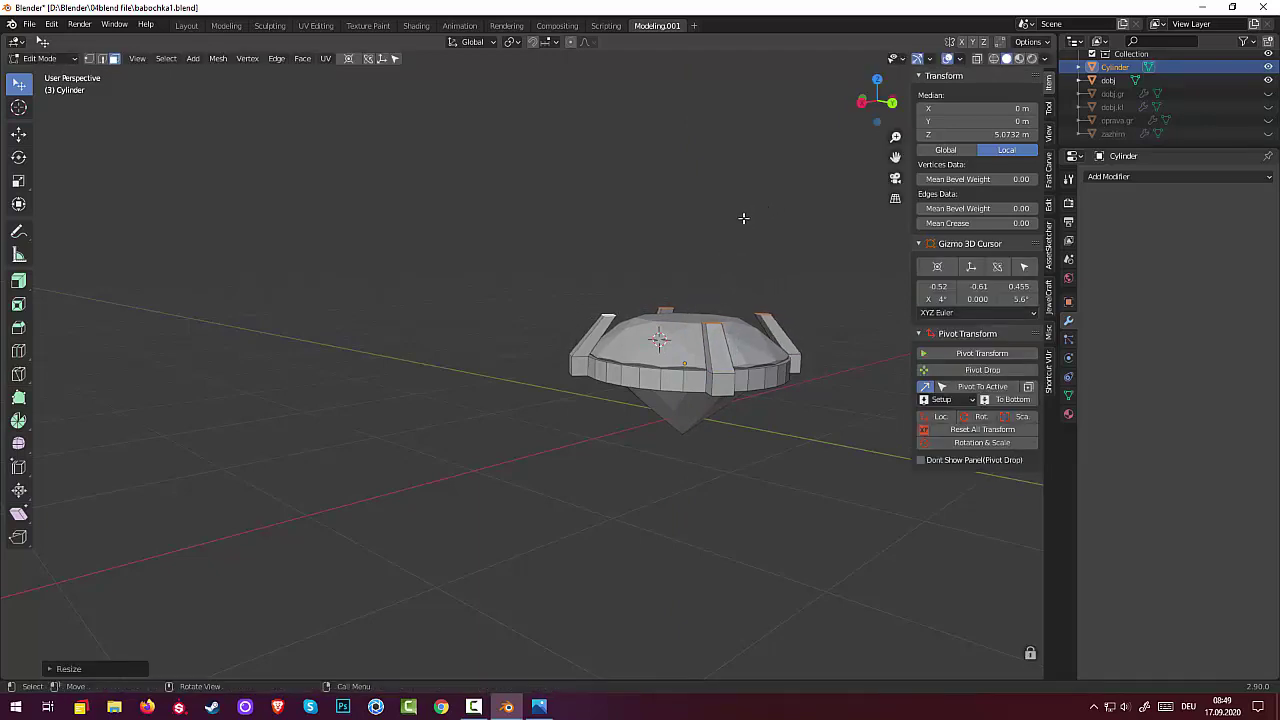
key(g)
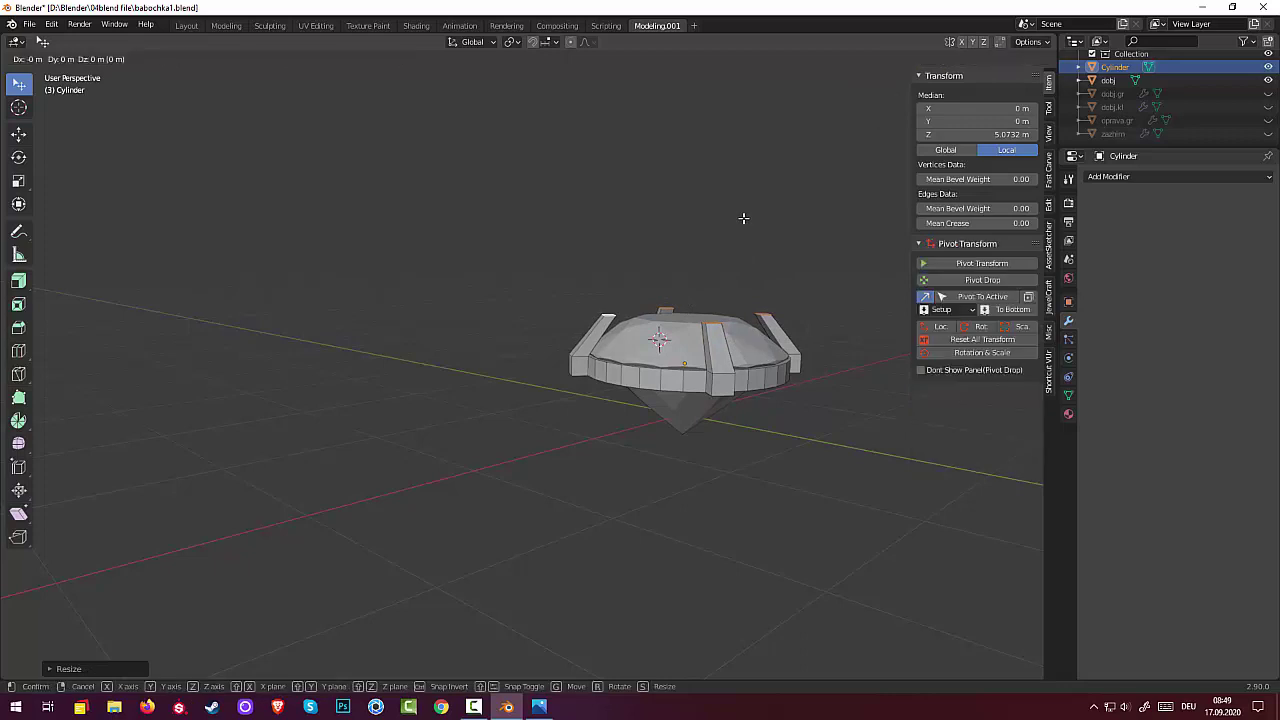
key(z)
click(742, 234)
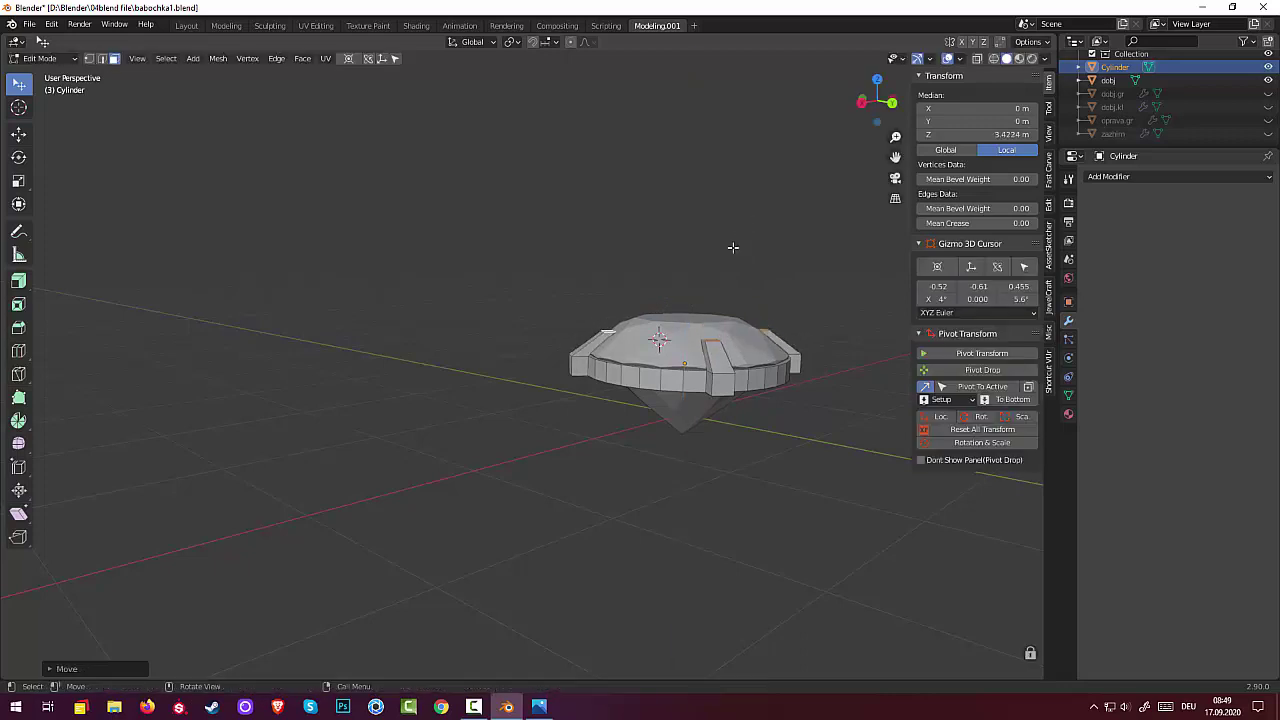
Reselect the end faces of all four prongs and scale them outward, away from the diamond's centre
click(737, 407)
middle_drag(737, 407, 711, 430)
click(737, 434)
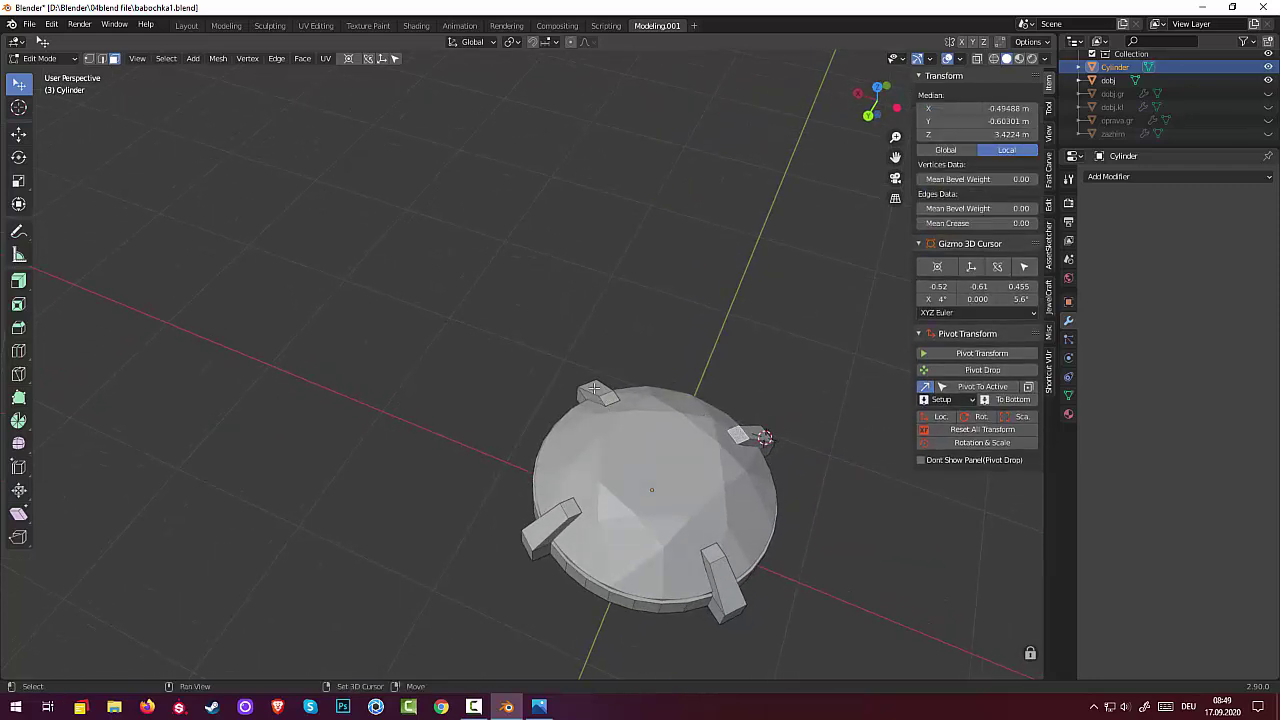
shift+click(574, 510)
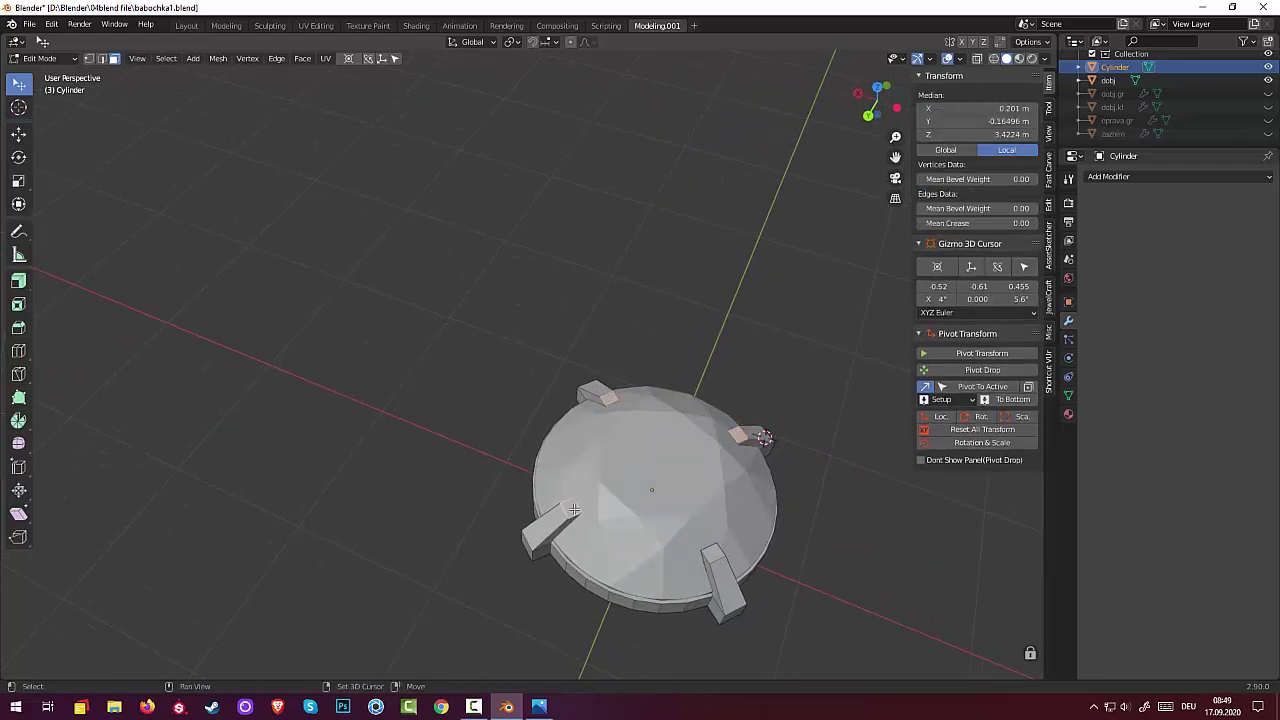
shift+click(693, 557)
key(s)
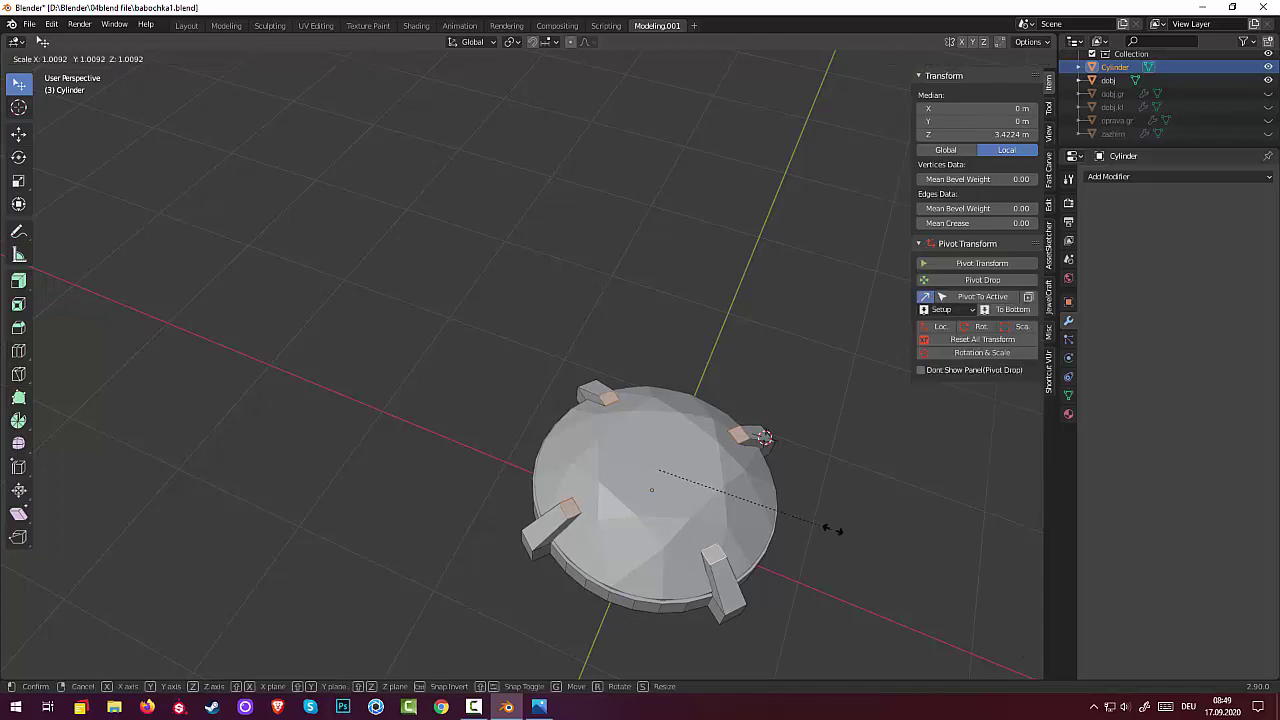
click(886, 566)
Lower the prong tips about 0.07 m along Z, scale them inward to about 0.8, and clear the selection
middle_drag(846, 455, 789, 357)
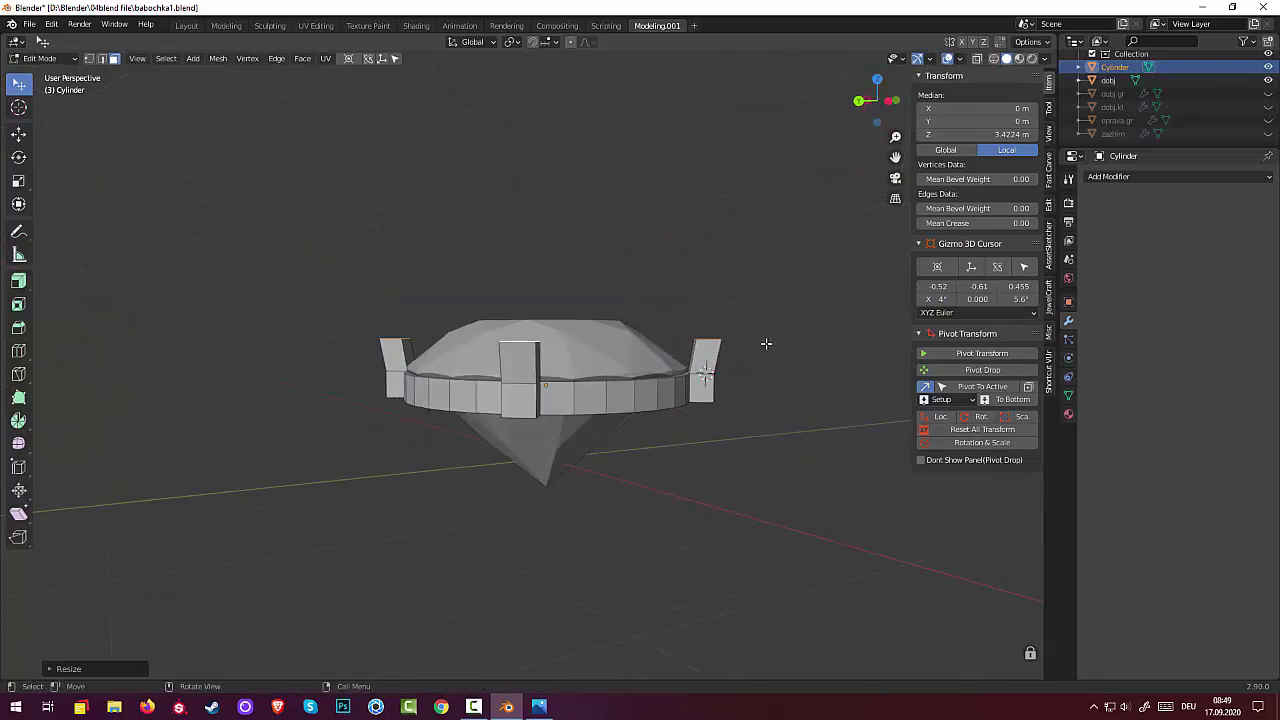
key(g)
key(z)
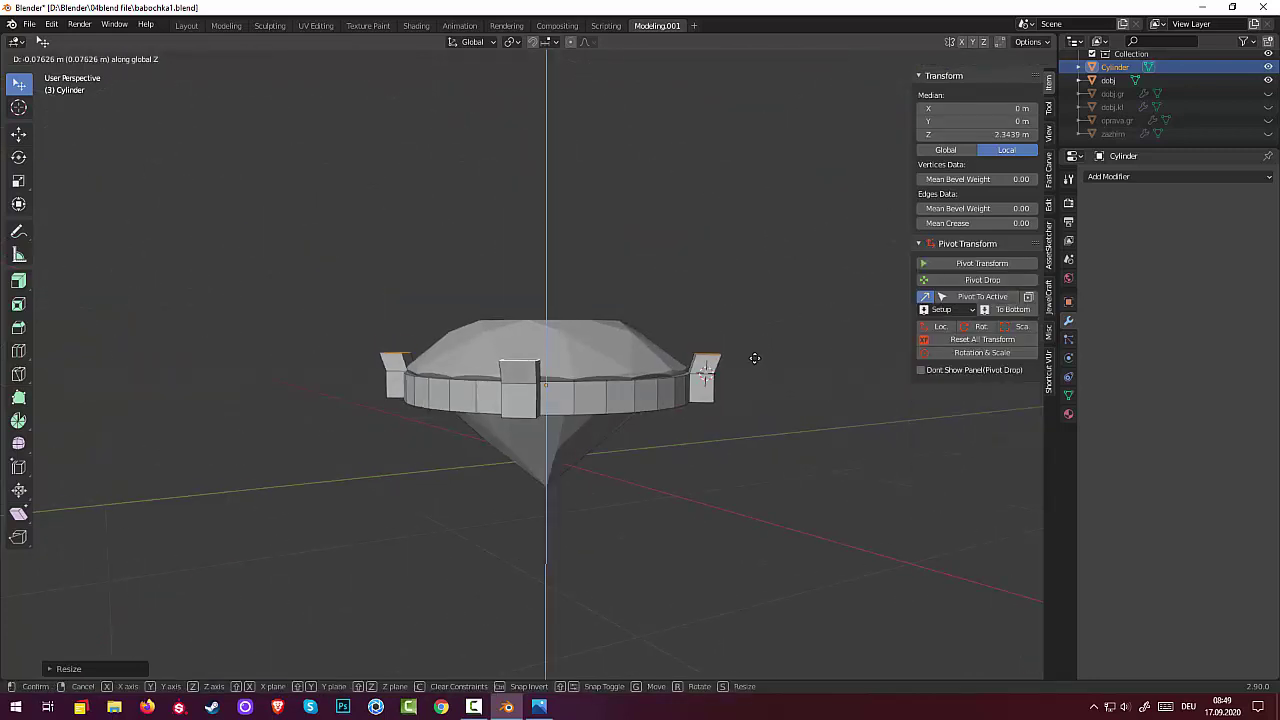
click(753, 356)
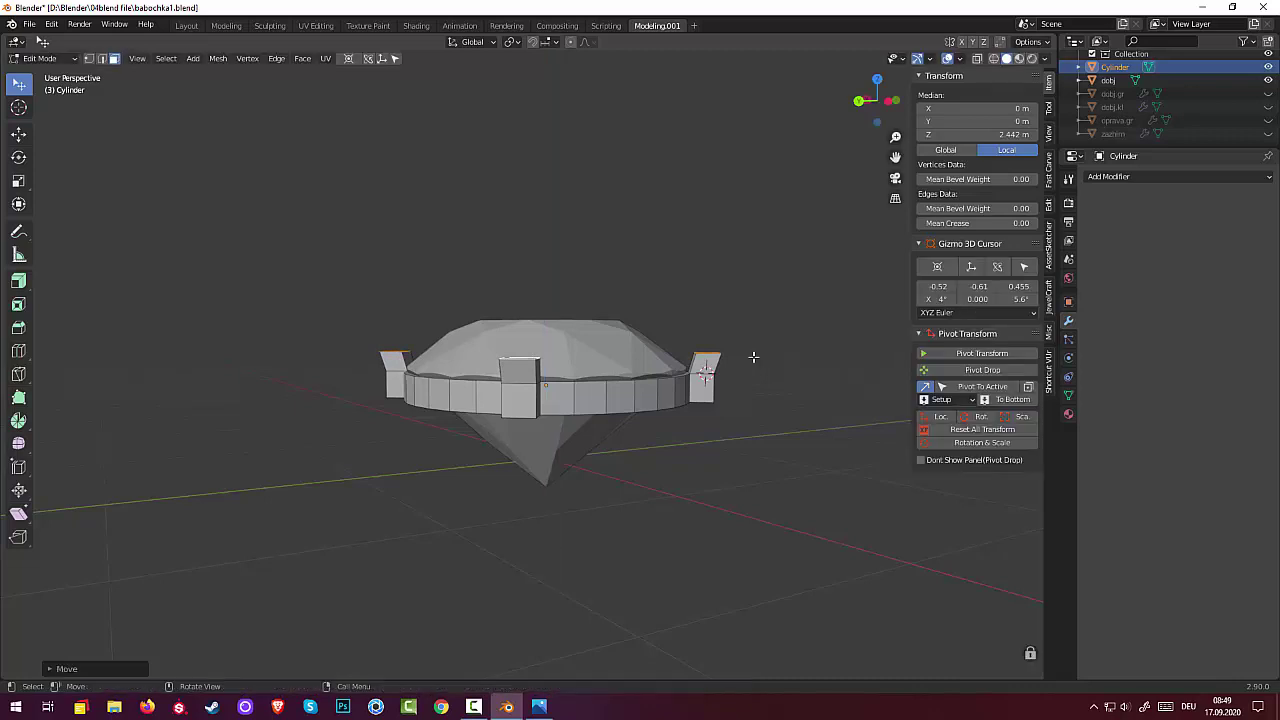
key(s)
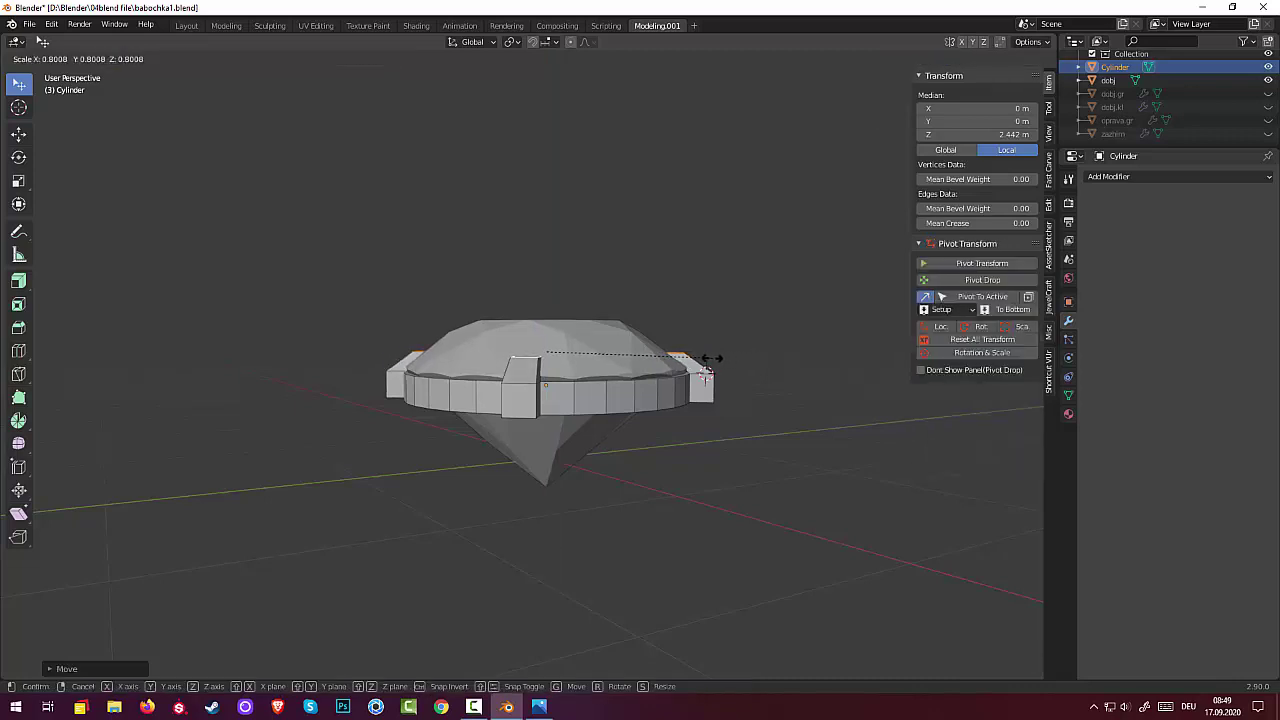
click(706, 370)
key(alt+a)
Add a Subdivision Surface modifier to the cylinder with viewport and render levels of 3
middle_drag(689, 448, 692, 554)
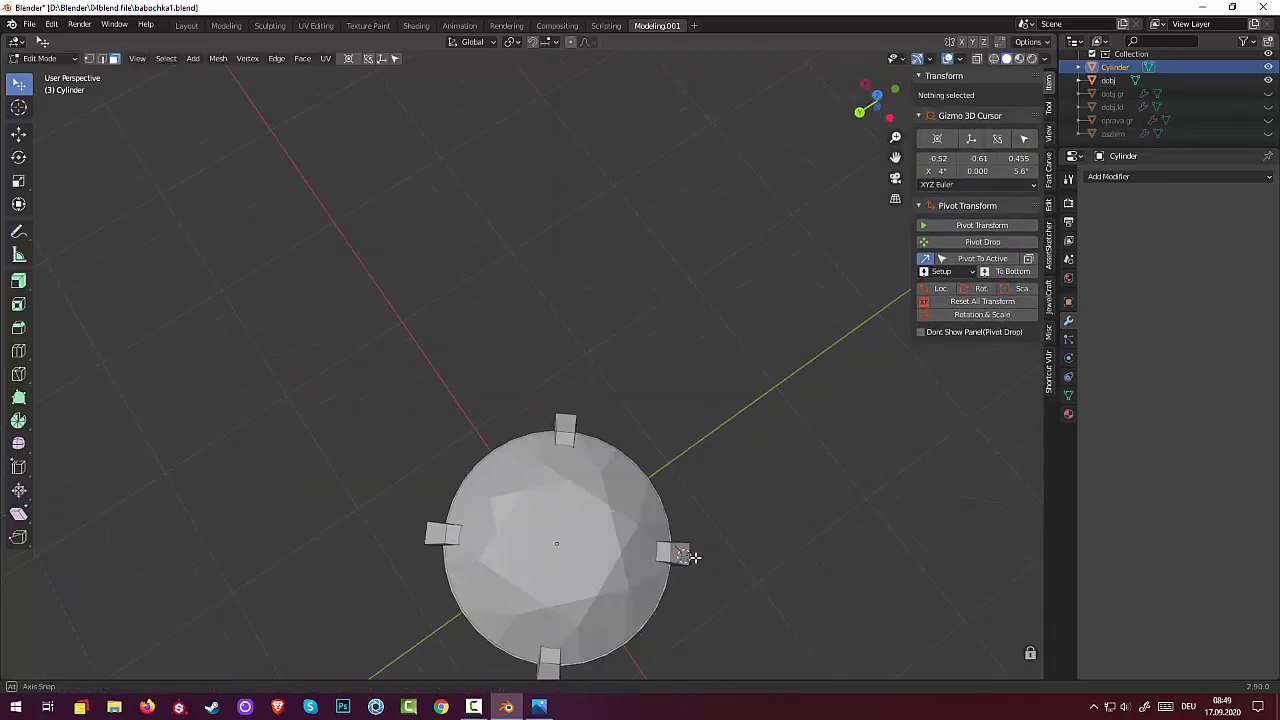
scroll(694, 556, down, 3)
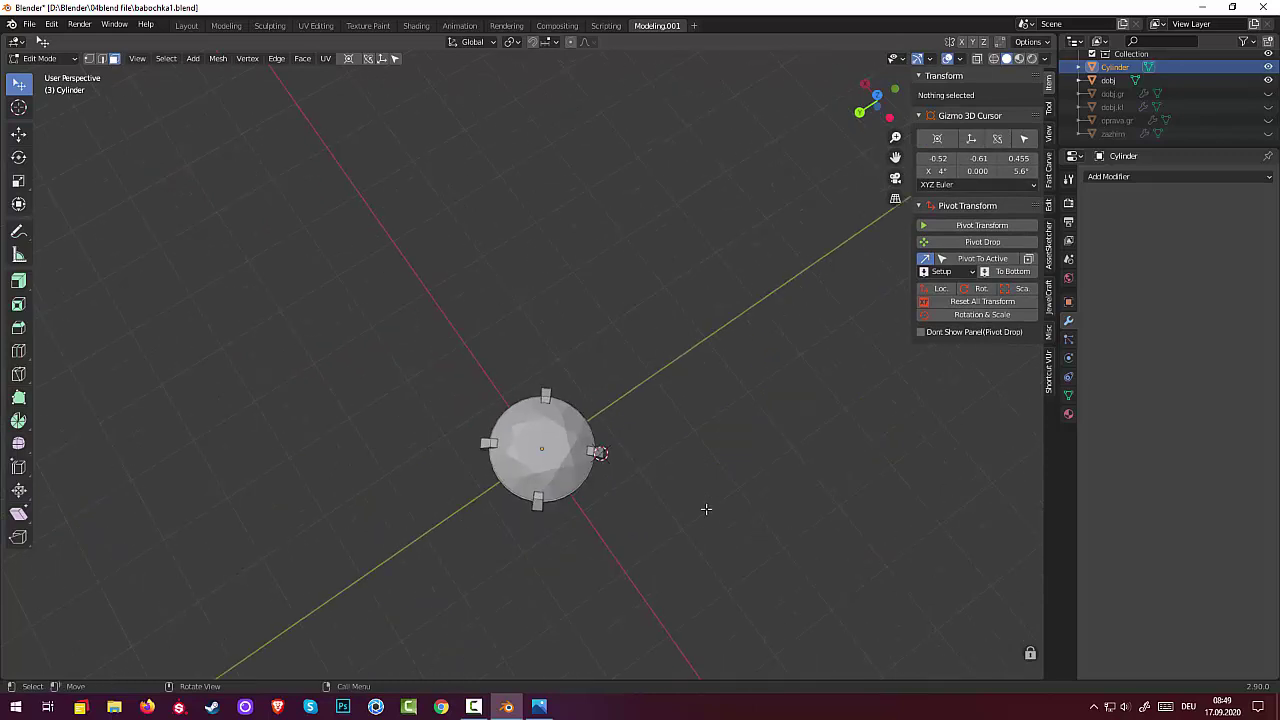
click(1103, 177)
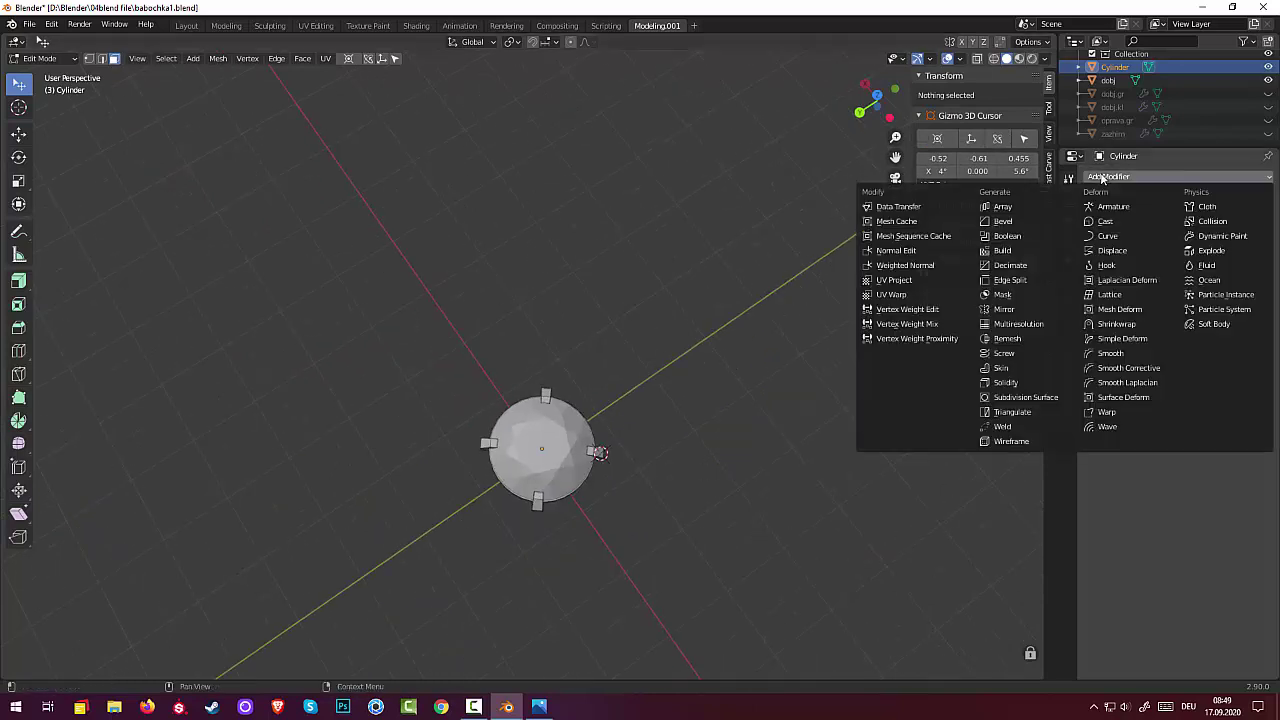
click(1027, 398)
middle_drag(860, 420, 658, 471)
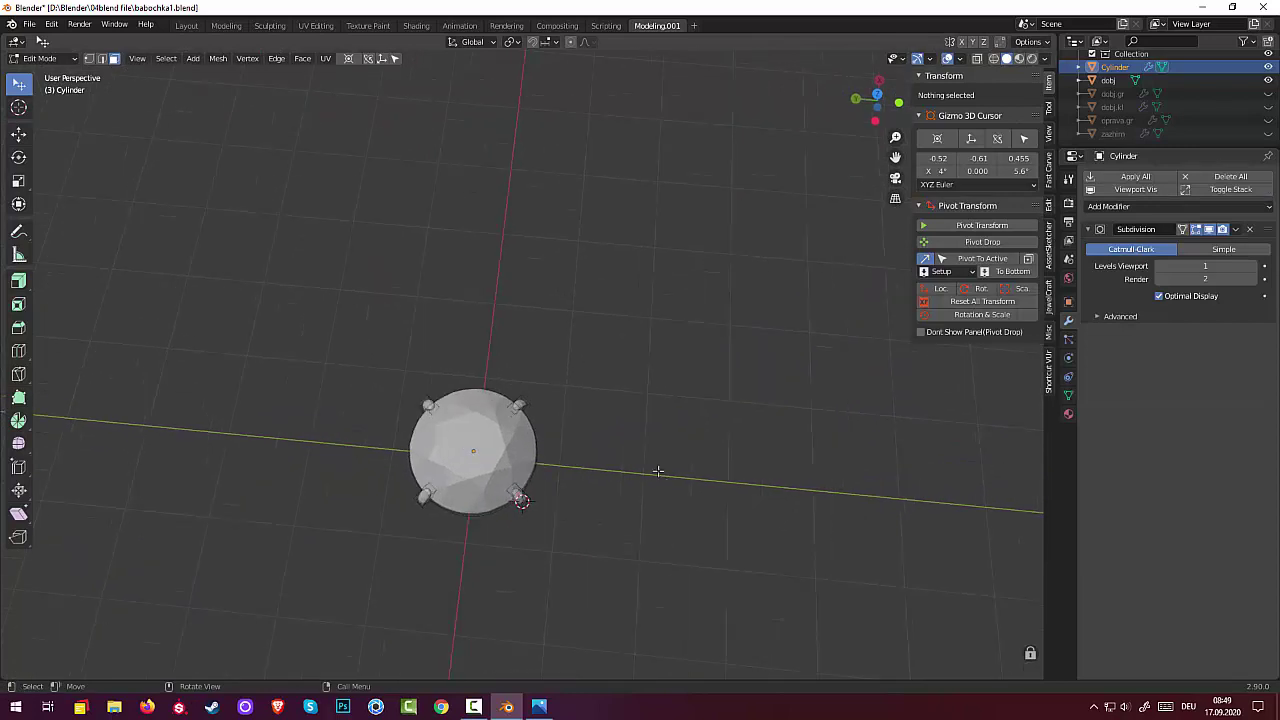
scroll(658, 471, up, 4)
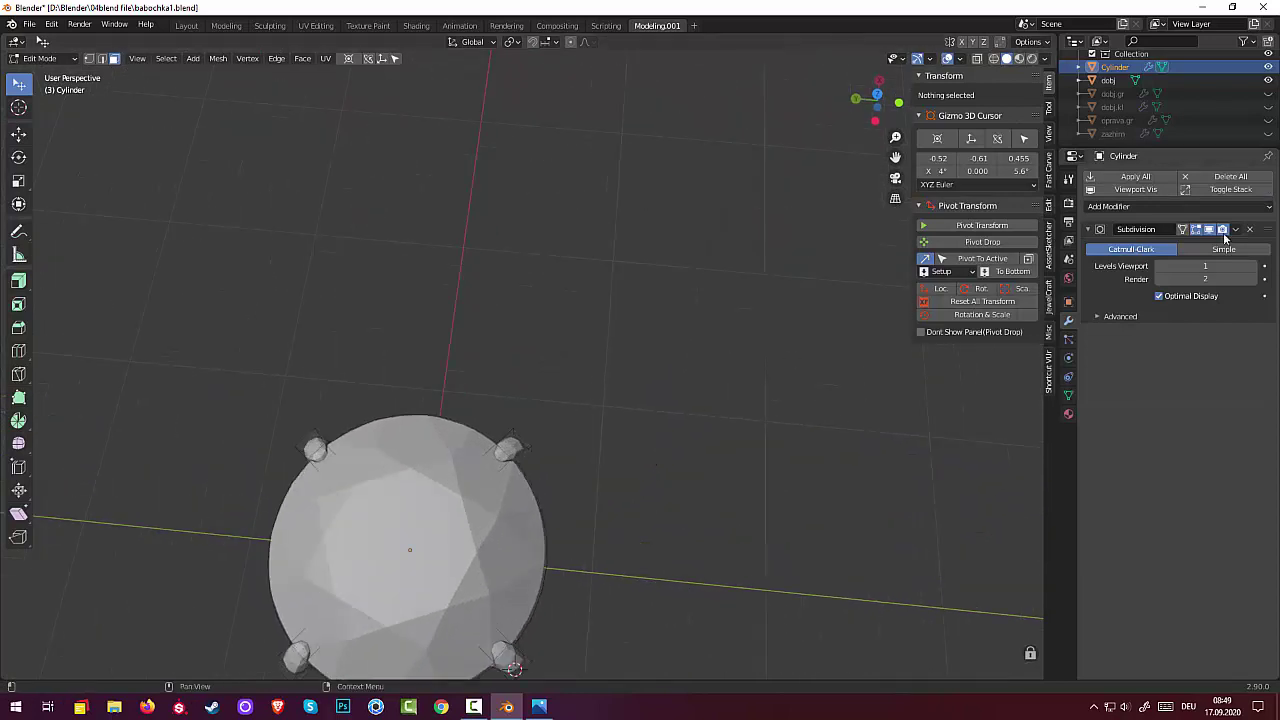
click(1255, 267)
click(1255, 267)
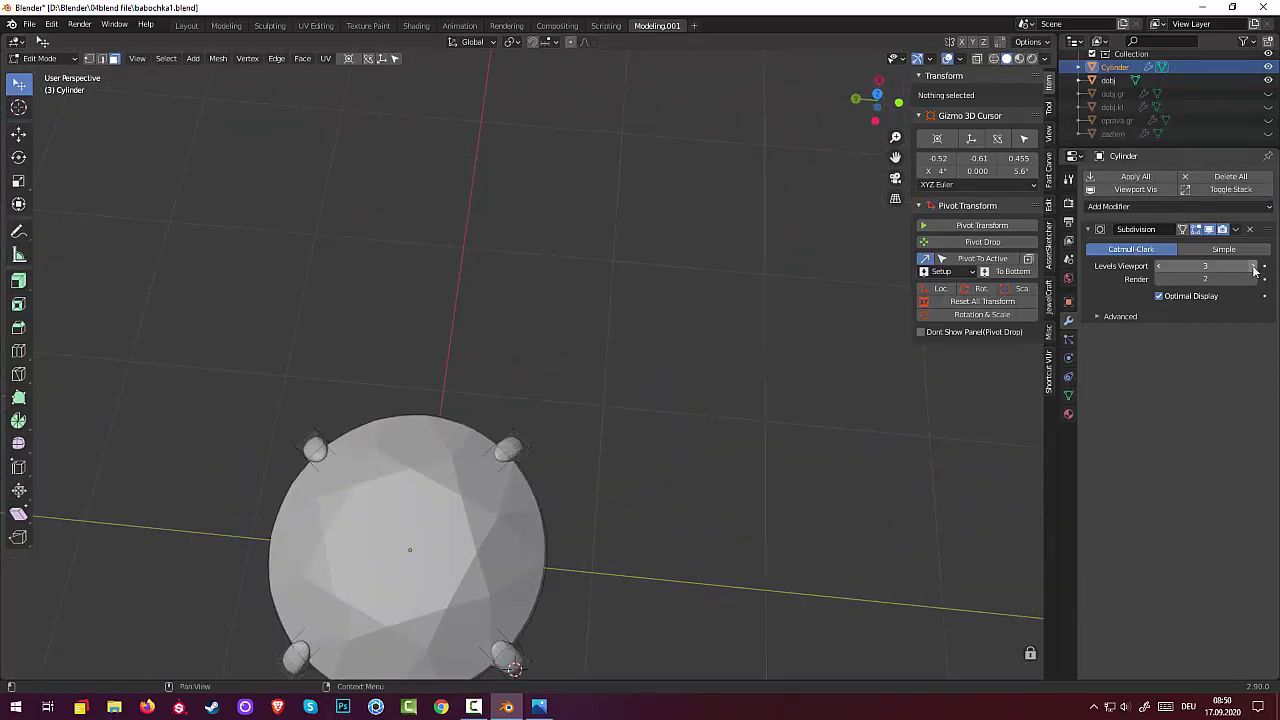
click(1253, 279)
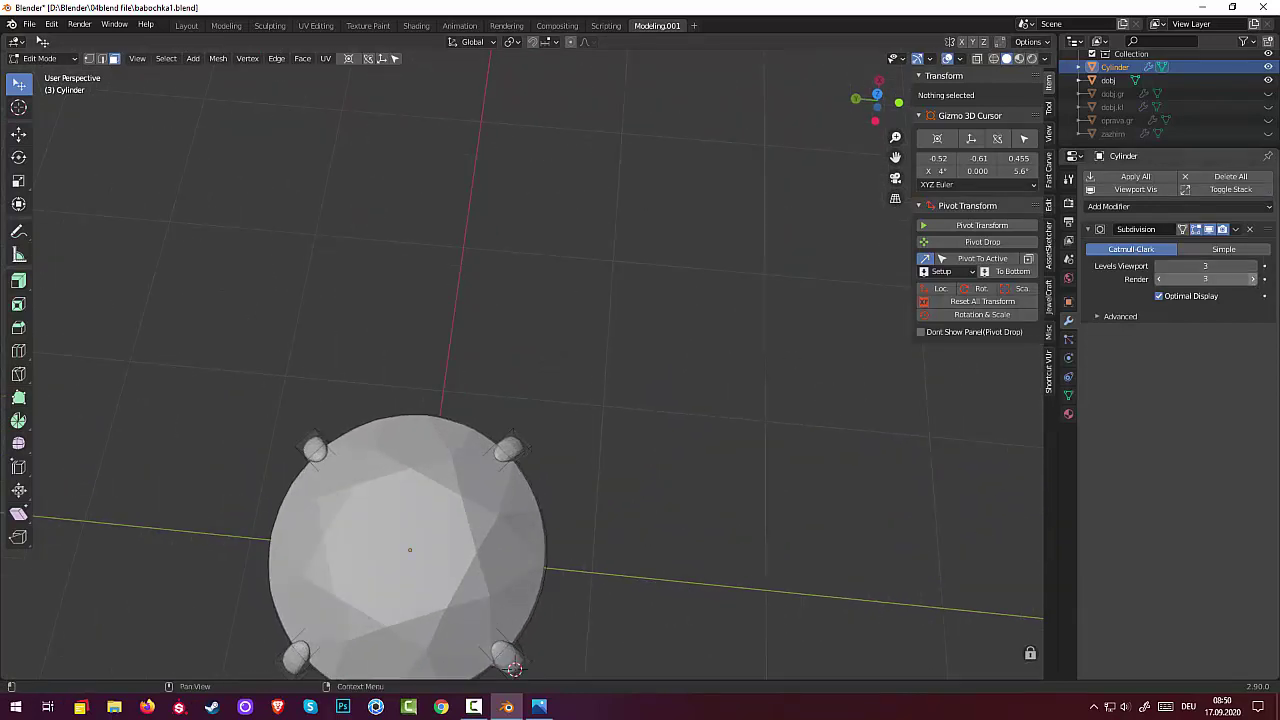
click(1158, 279)
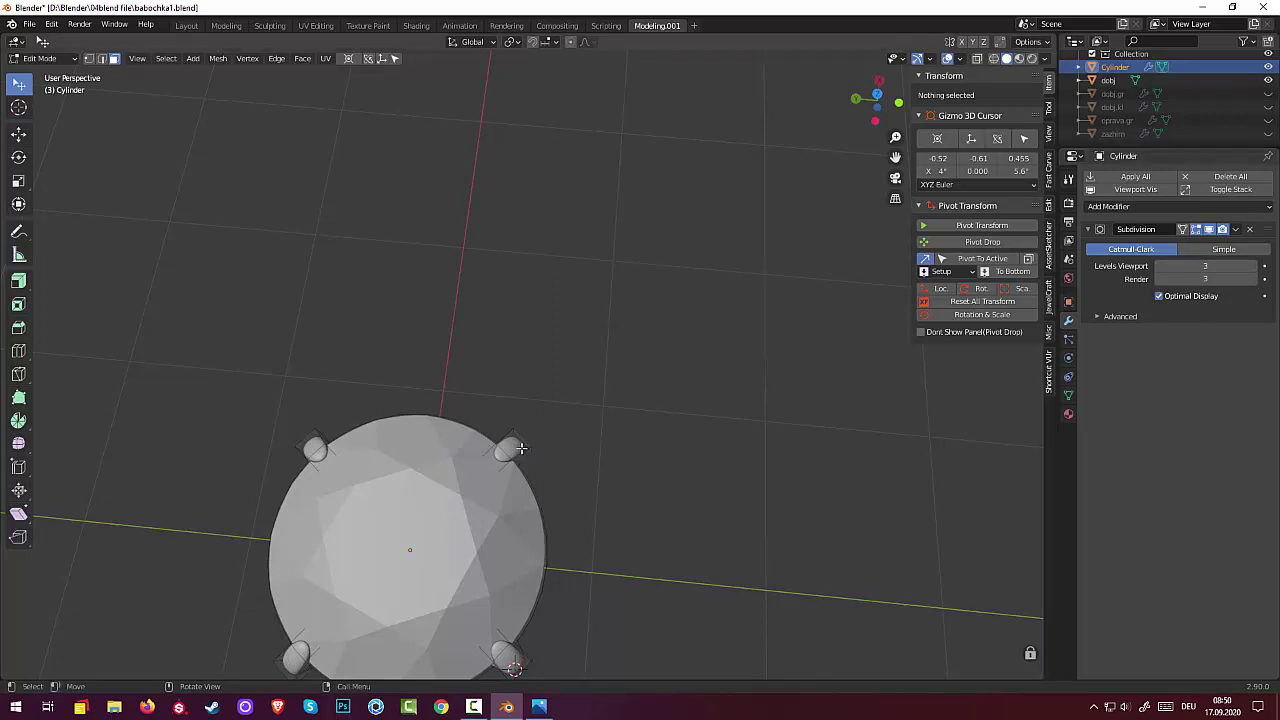
Switch the cylinder to Object Mode and apply smooth shading to the setting and its prongs
right_click(492, 407)
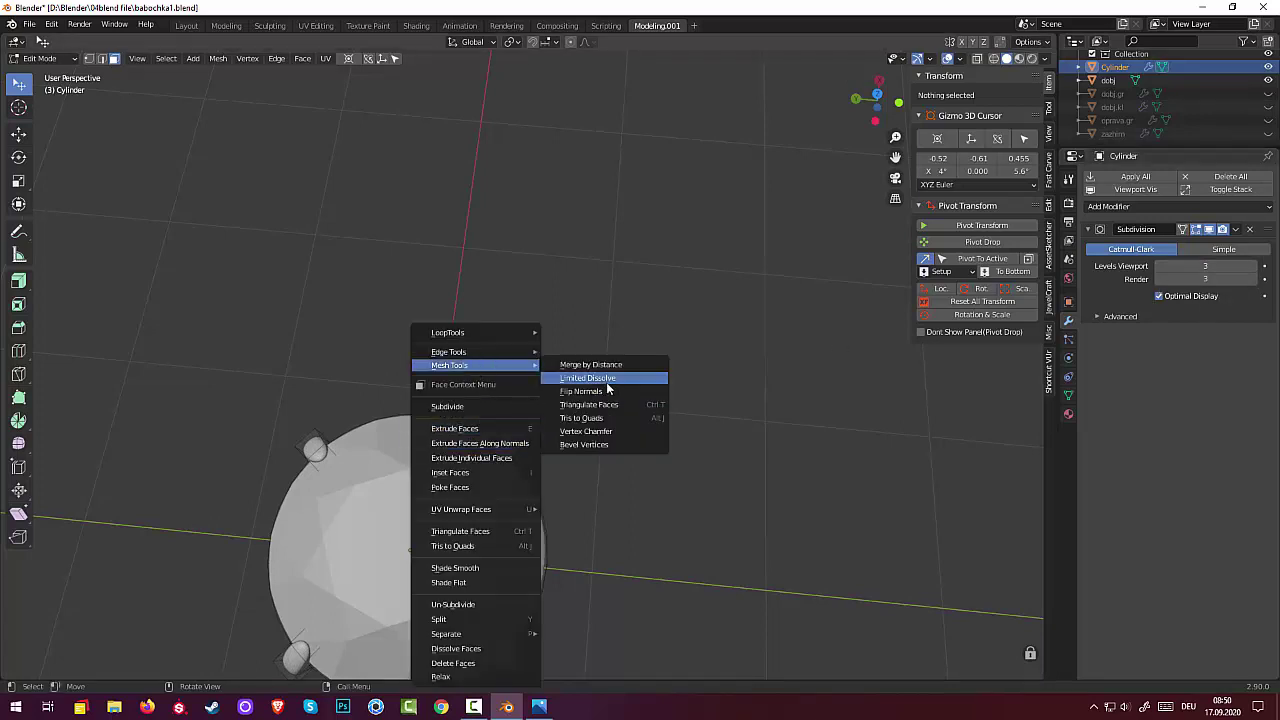
click(58, 60)
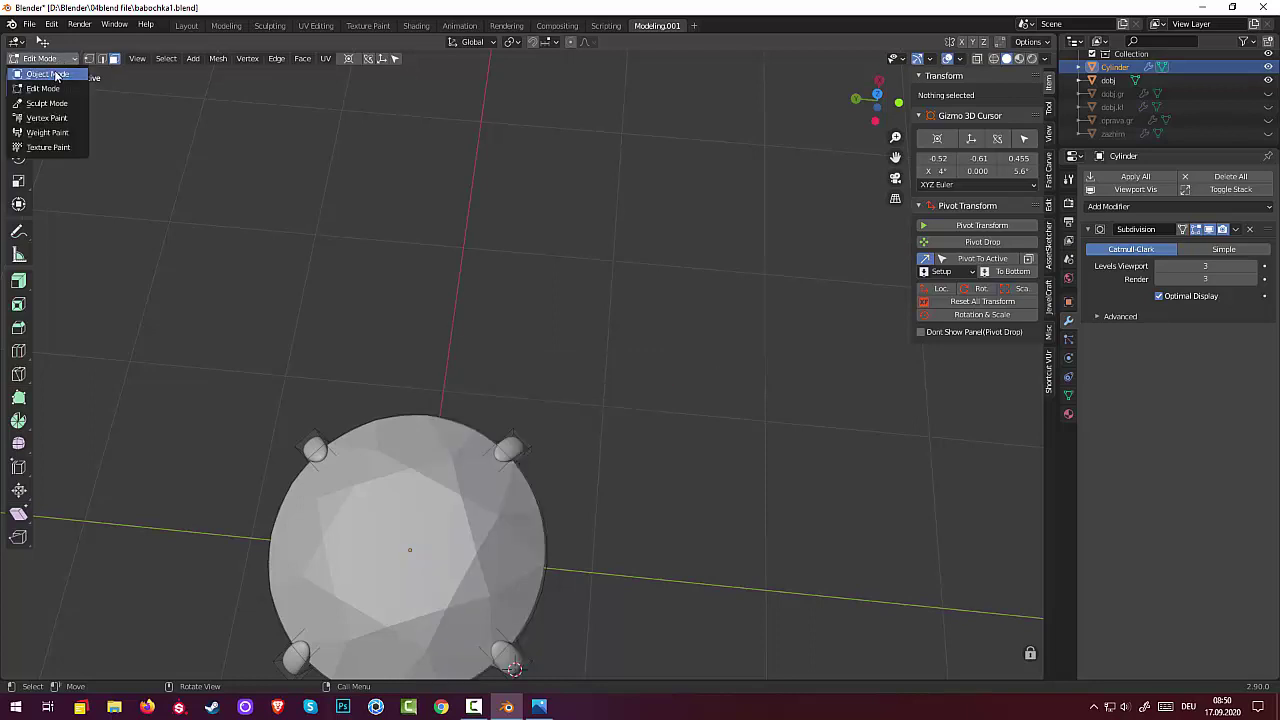
click(58, 74)
right_click(505, 446)
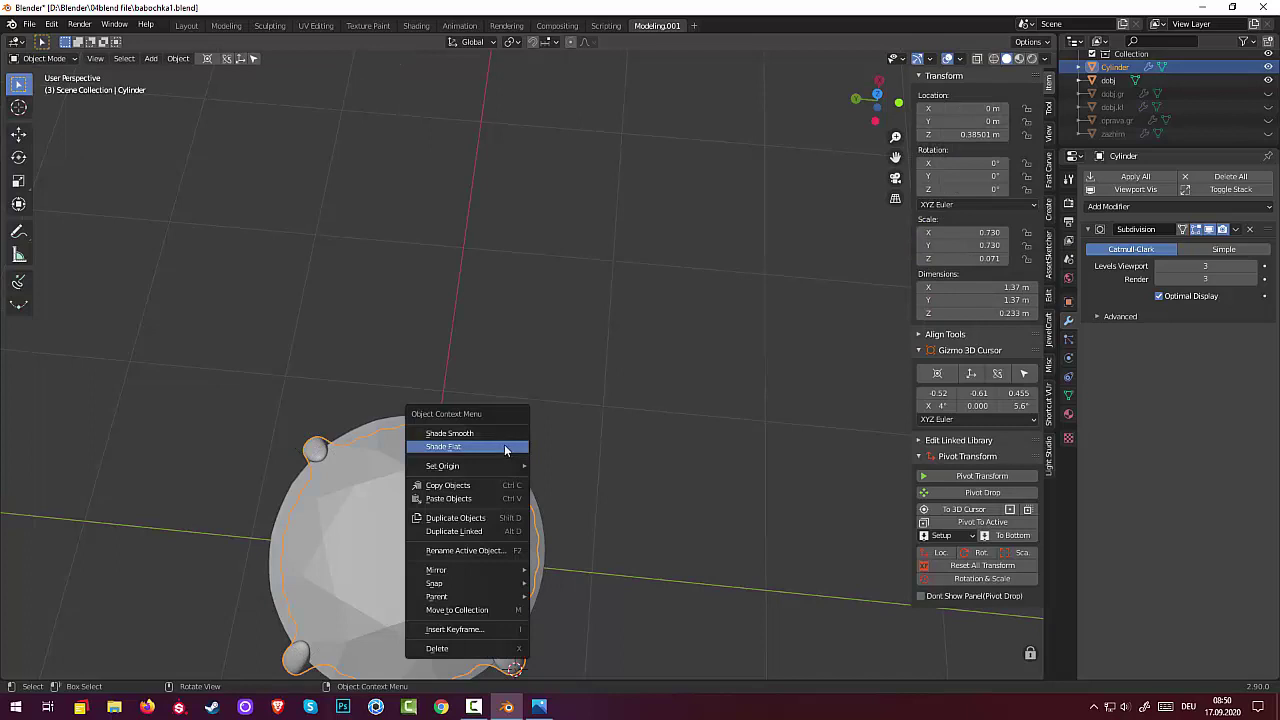
click(445, 433)
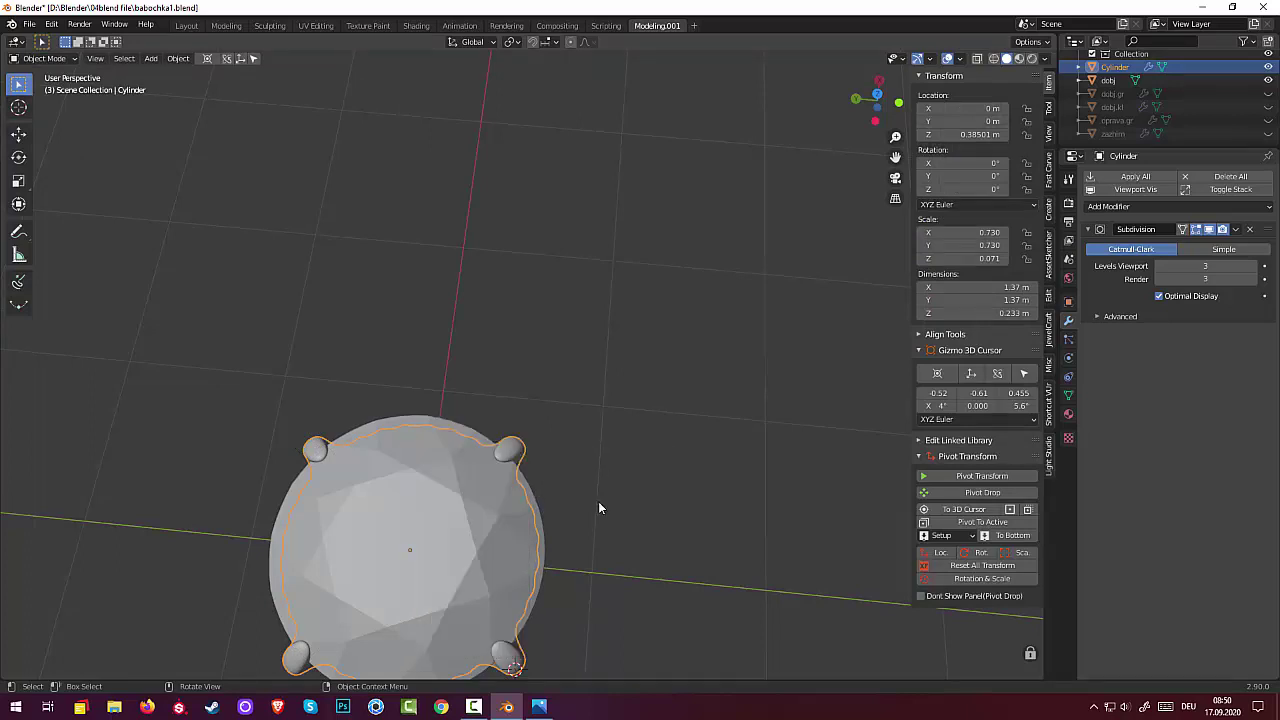
middle_drag(600, 509, 560, 373)
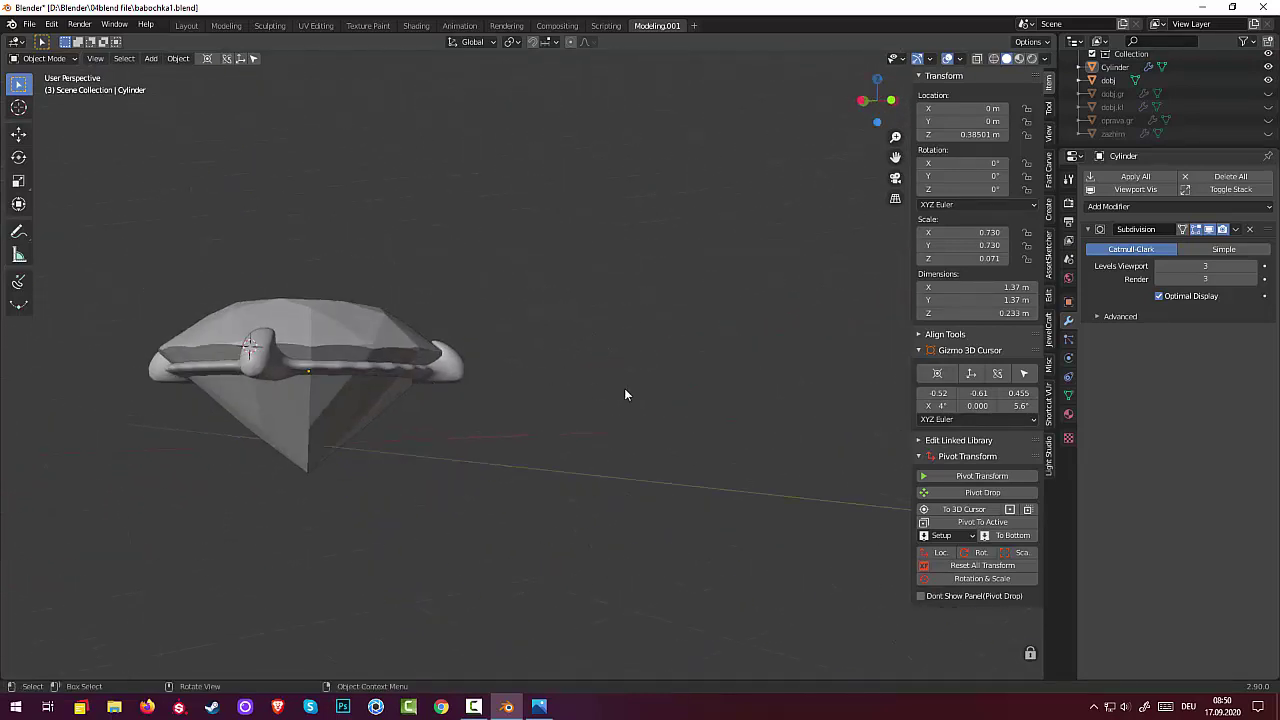
Undo the smooth shading and the Subdivision Surface modifier, returning to the plain cylinder mesh in Edit Mode
key(ctrl+z)
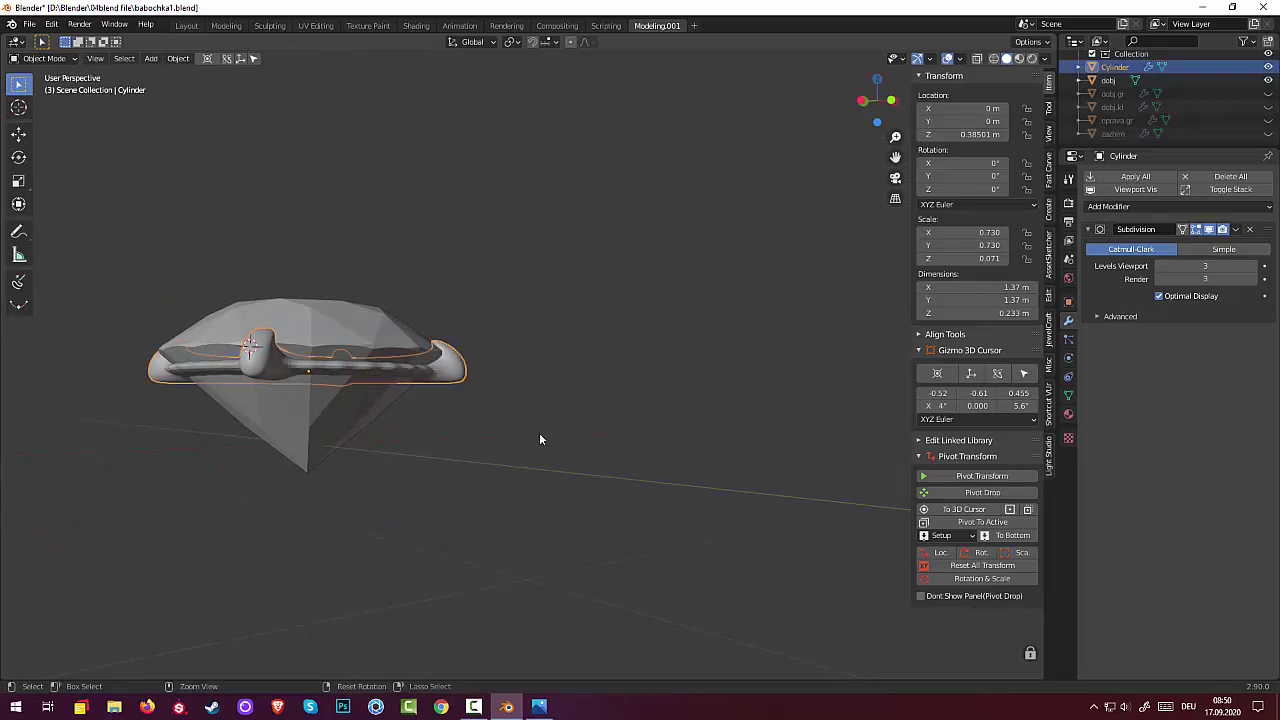
key(Tab)
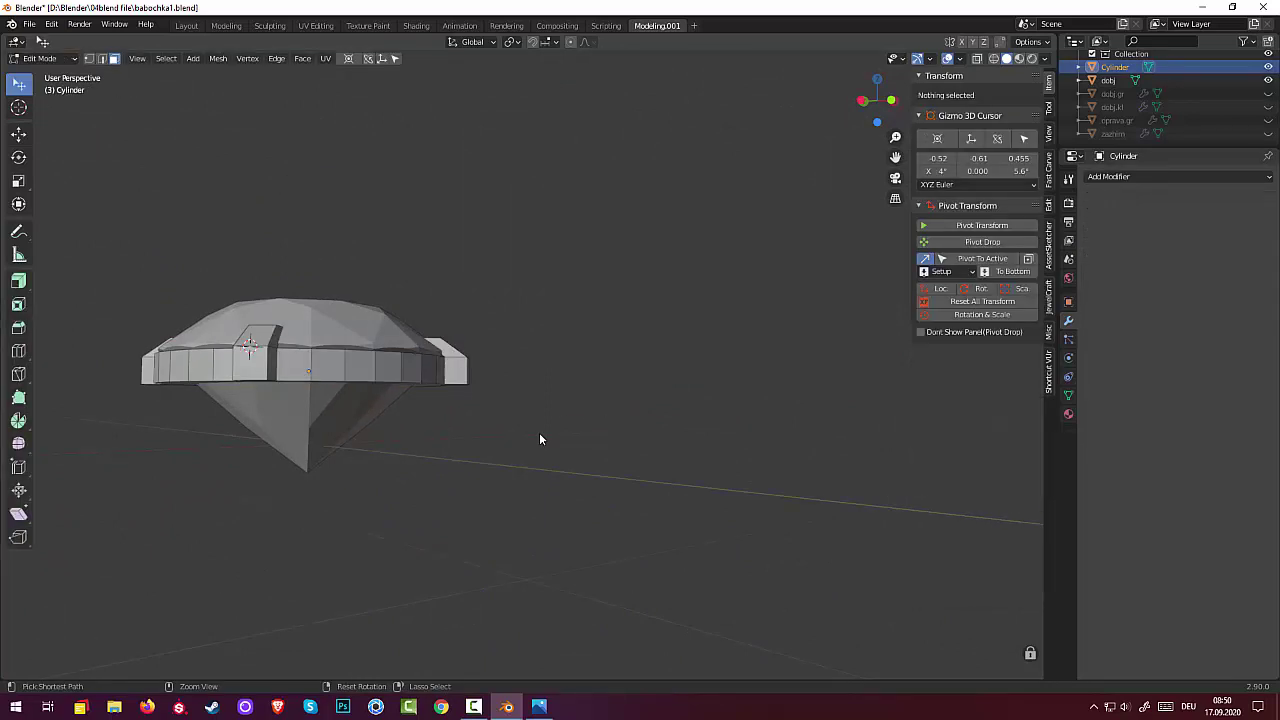
Cut two edge loops around the cylinder's side, at about 0.83 m and -0.75 m local Z, close to its upper and lower edges
click(311, 363)
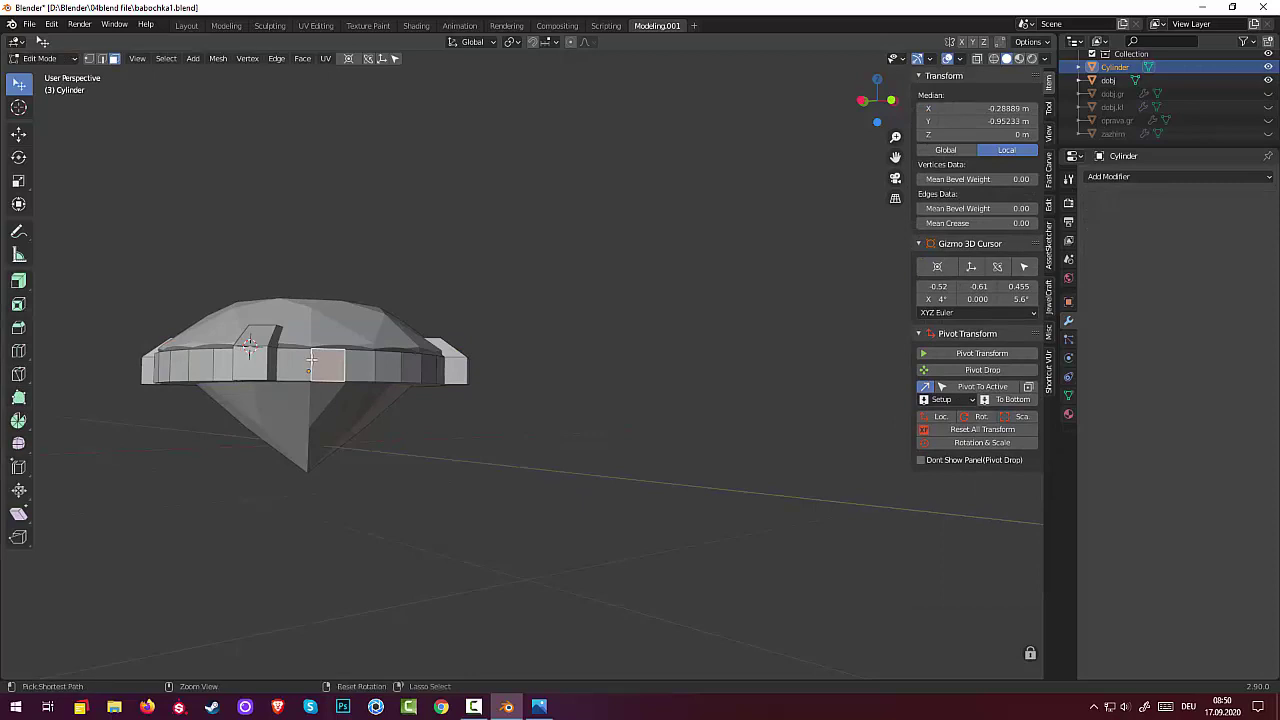
key(ctrl+r)
click(311, 360)
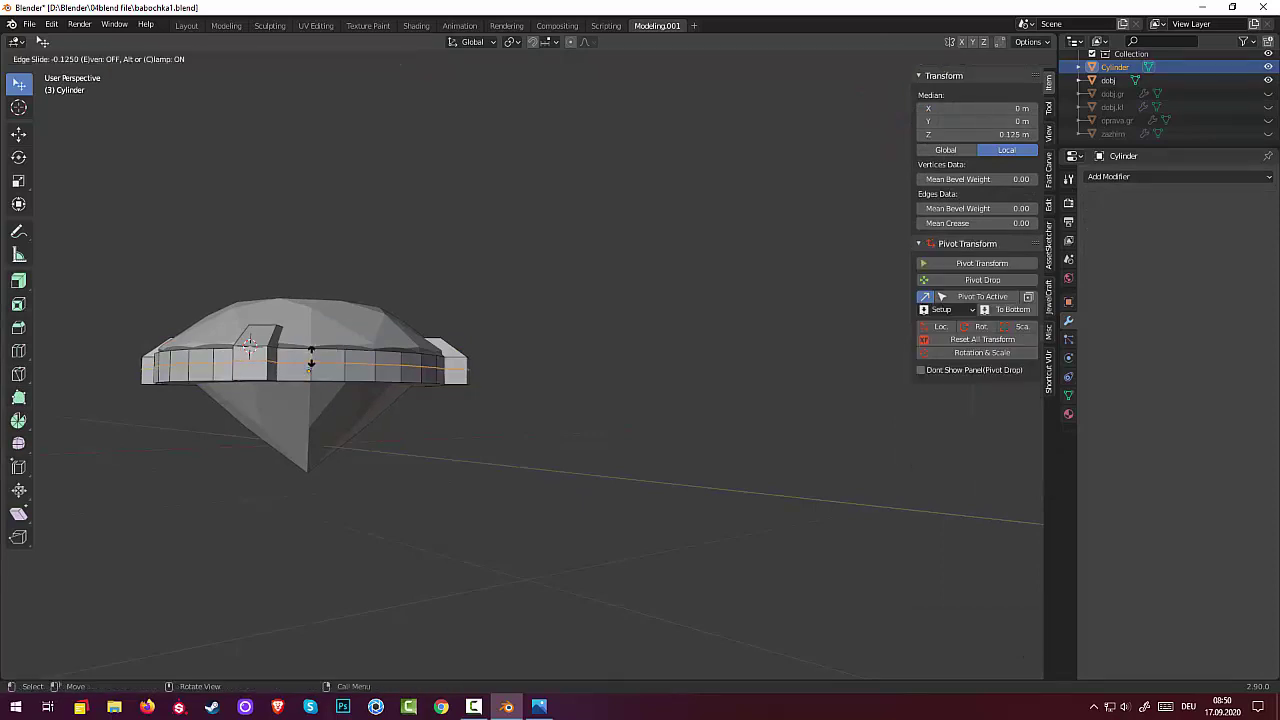
click(316, 347)
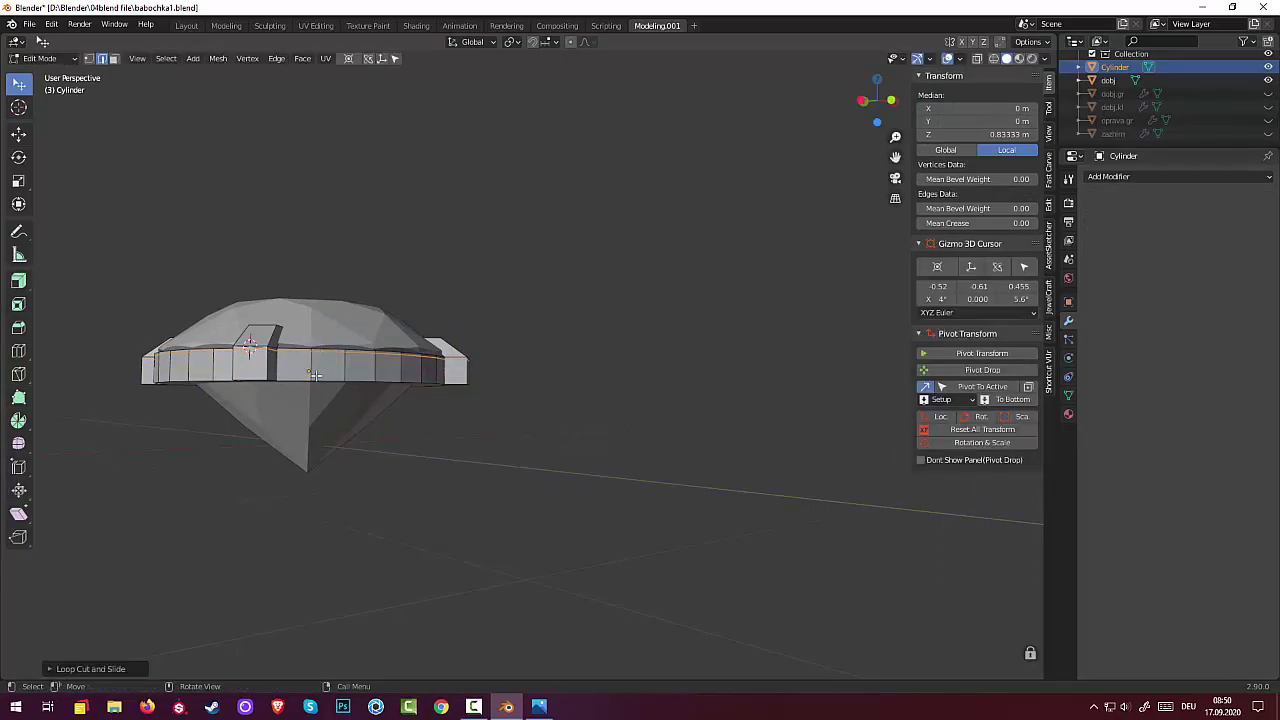
click(310, 370)
key(ctrl+r)
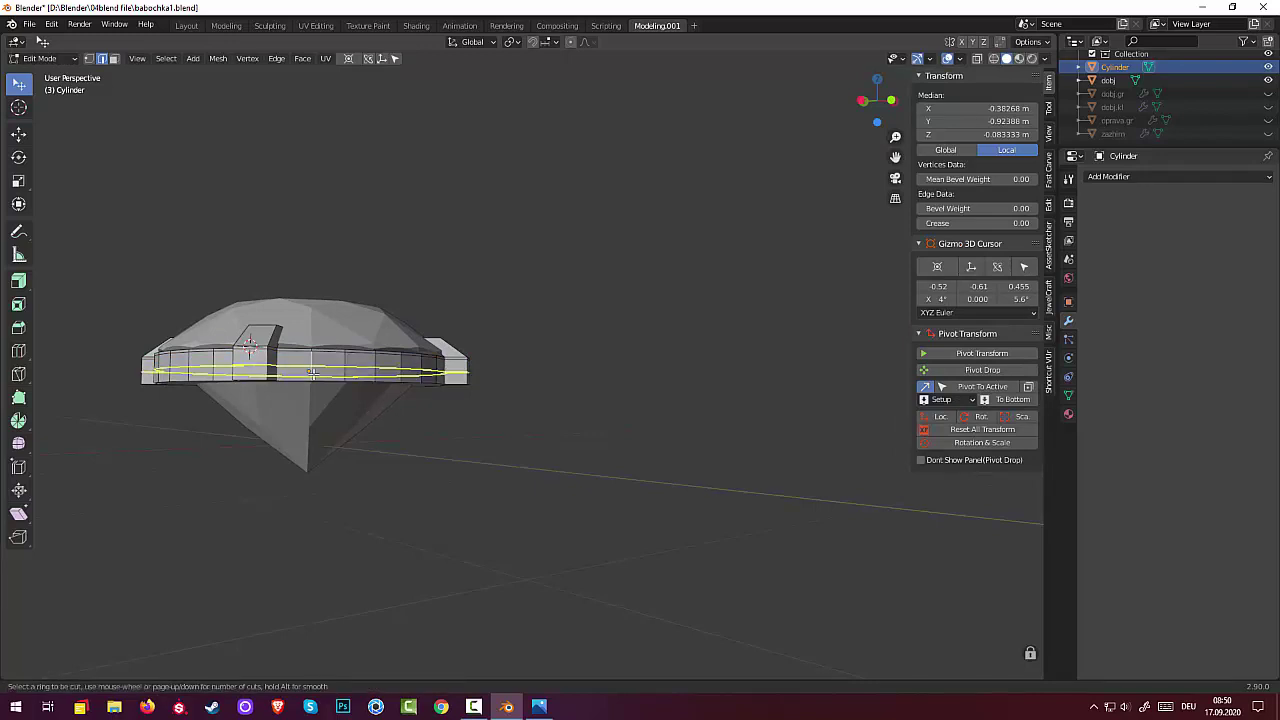
click(312, 372)
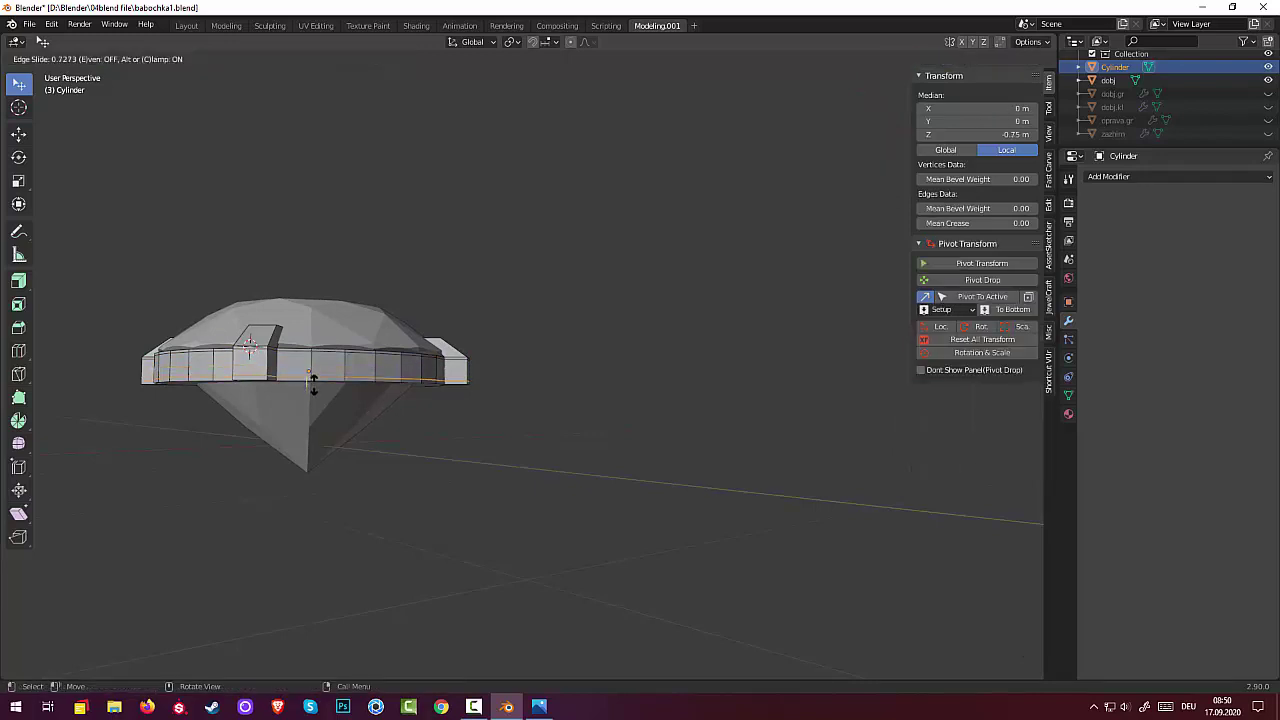
click(320, 385)
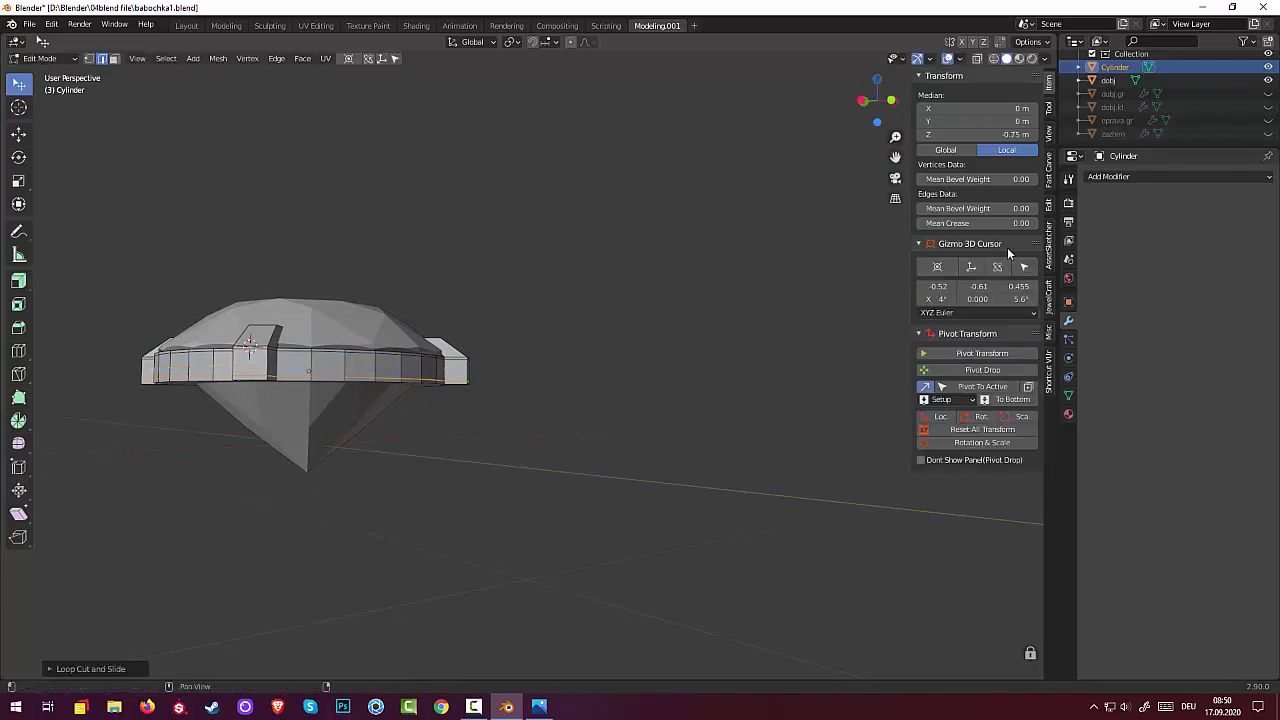
Hide the dobj diamond and set the cylinder's mesh to face selection with nothing selected
click(1267, 81)
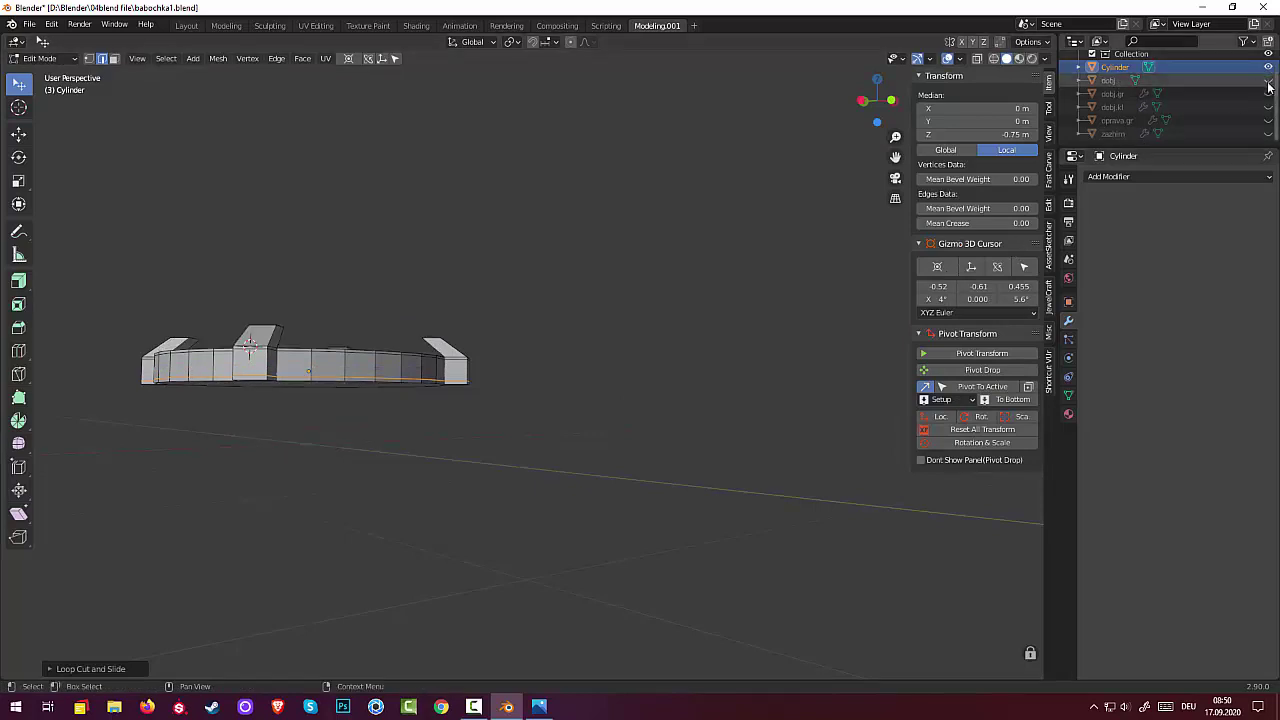
middle_drag(850, 300, 726, 350)
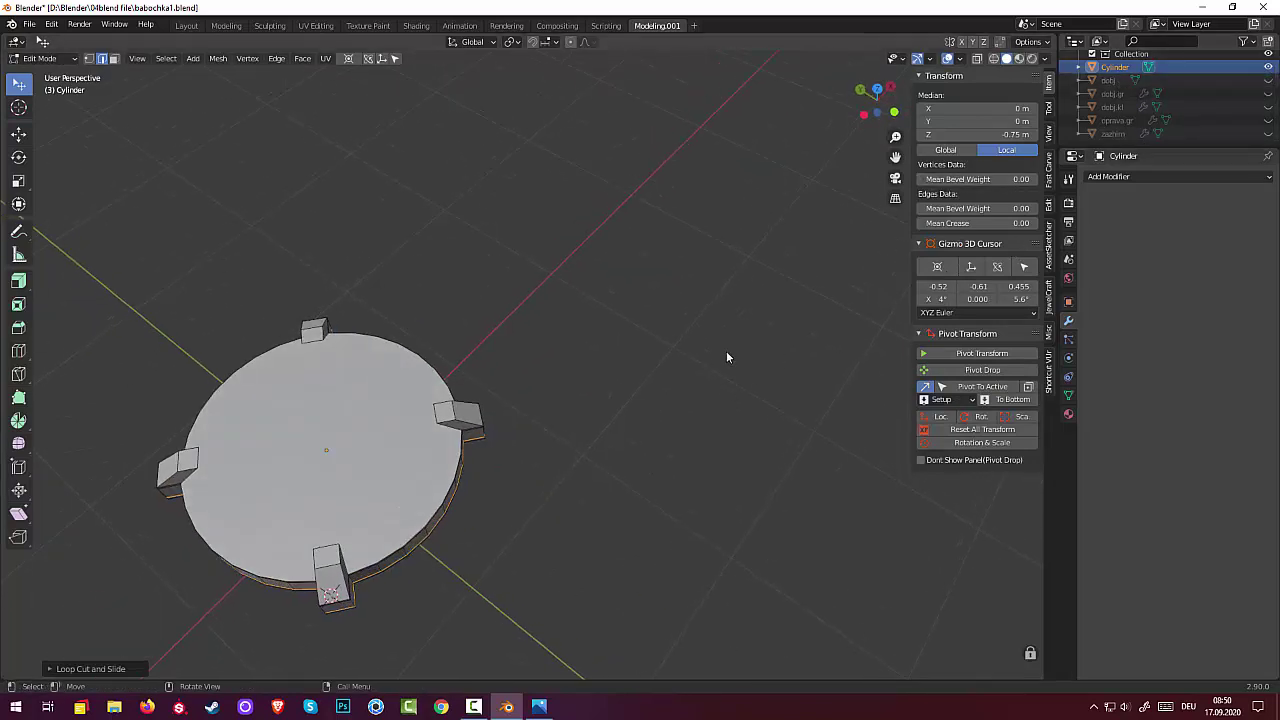
key(alt+a)
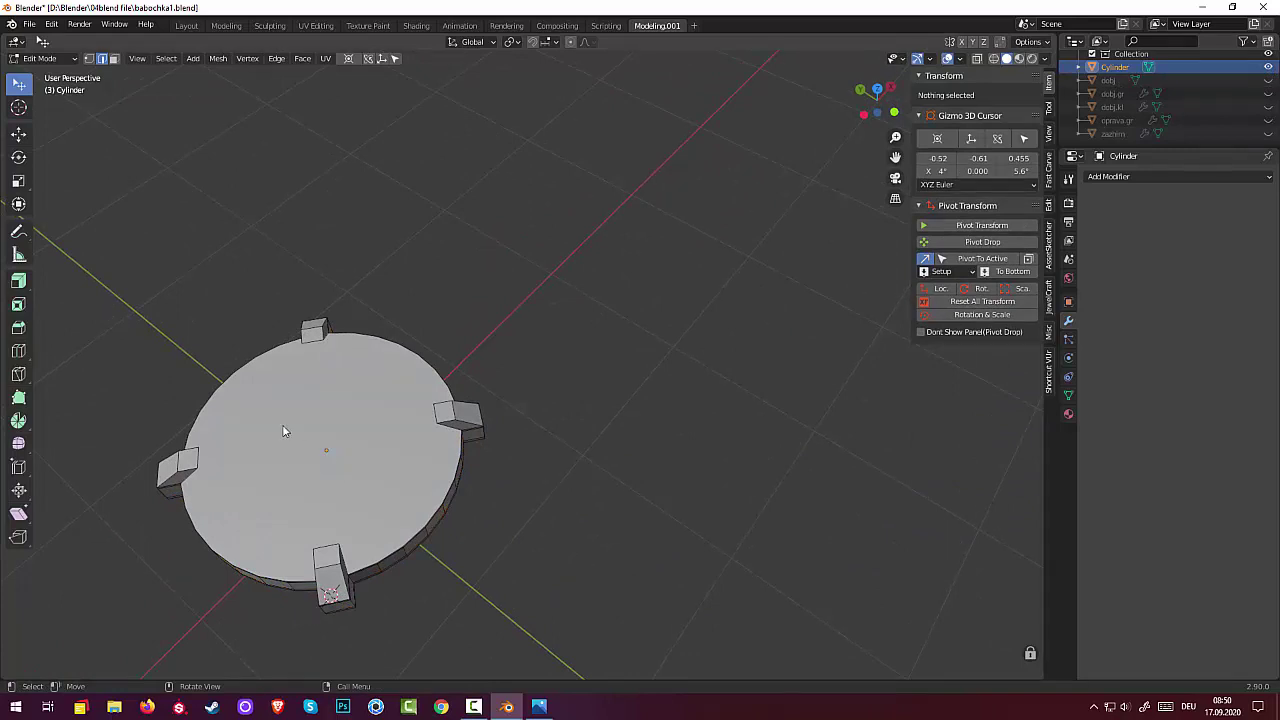
click(113, 58)
Try insetting only the cylinder's large top face by a thickness of about 0.13
click(296, 460)
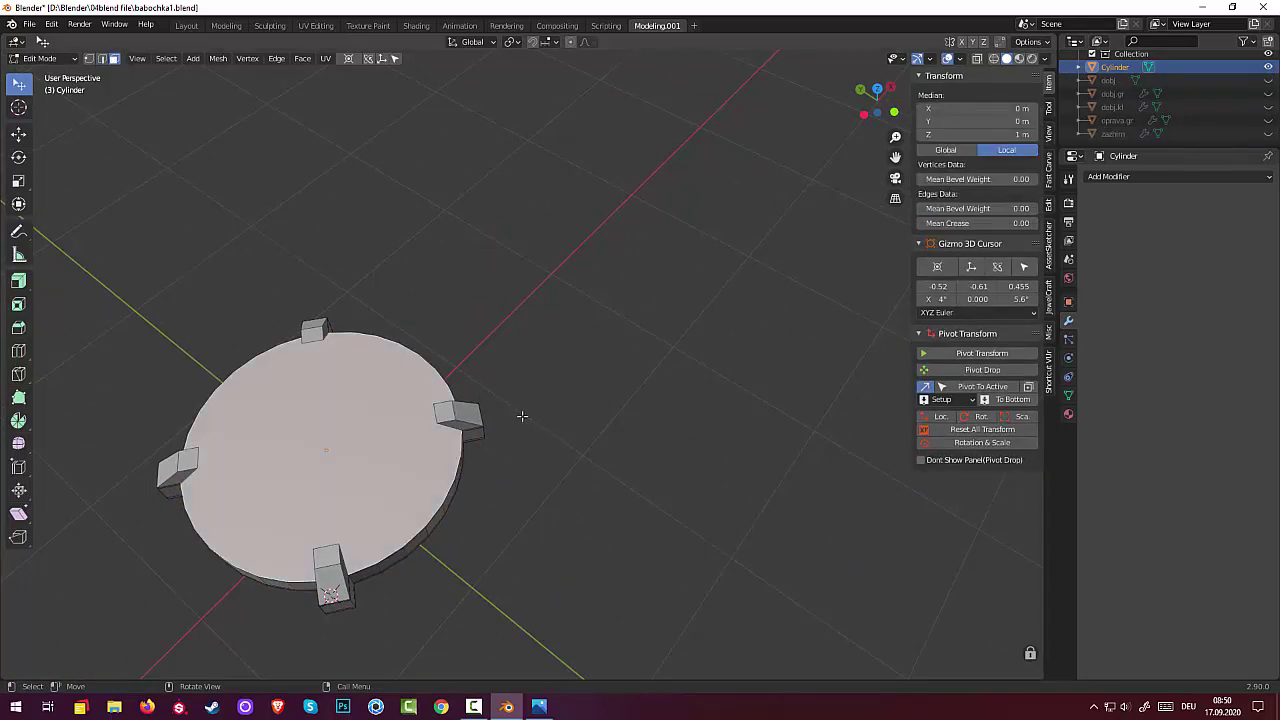
key(i)
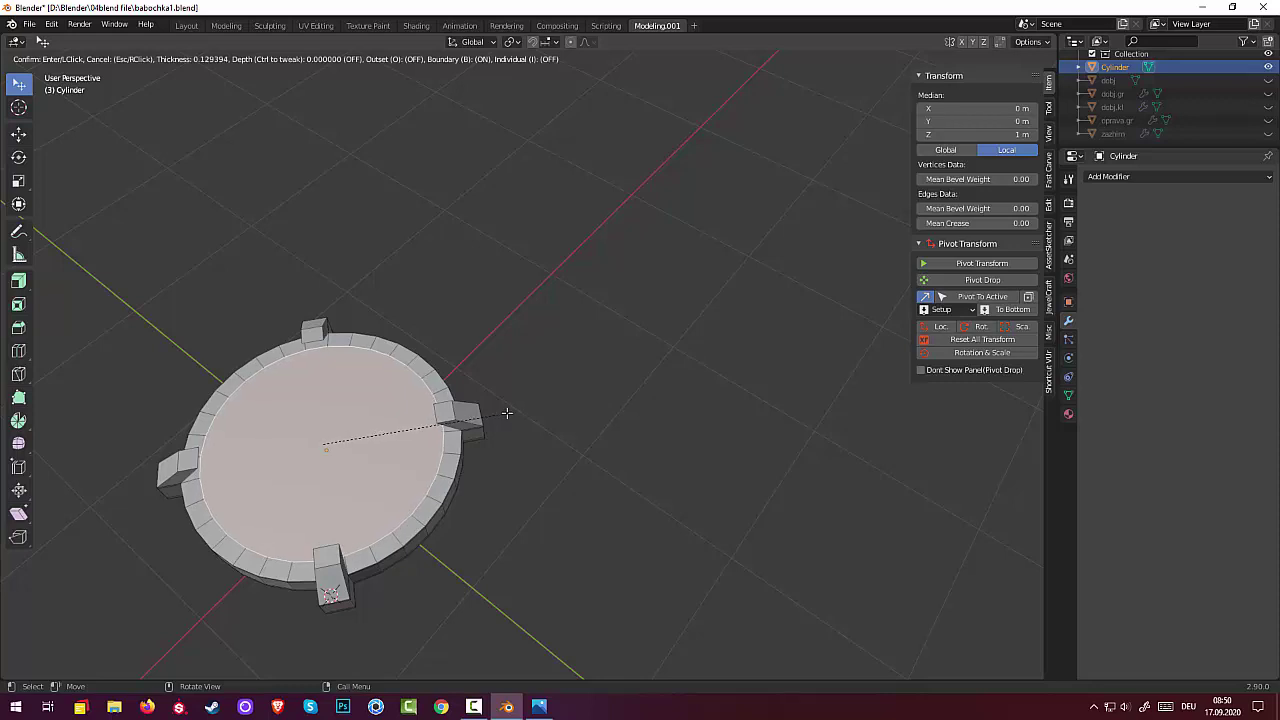
click(507, 413)
middle_drag(543, 443, 604, 553)
key(ctrl+z)
Select the cylinder's top and bottom cap faces together and inset both by a thickness of about 0.2
click(405, 424)
shift+click(406, 423)
click(406, 423)
middle_drag(603, 554, 606, 483)
key(i)
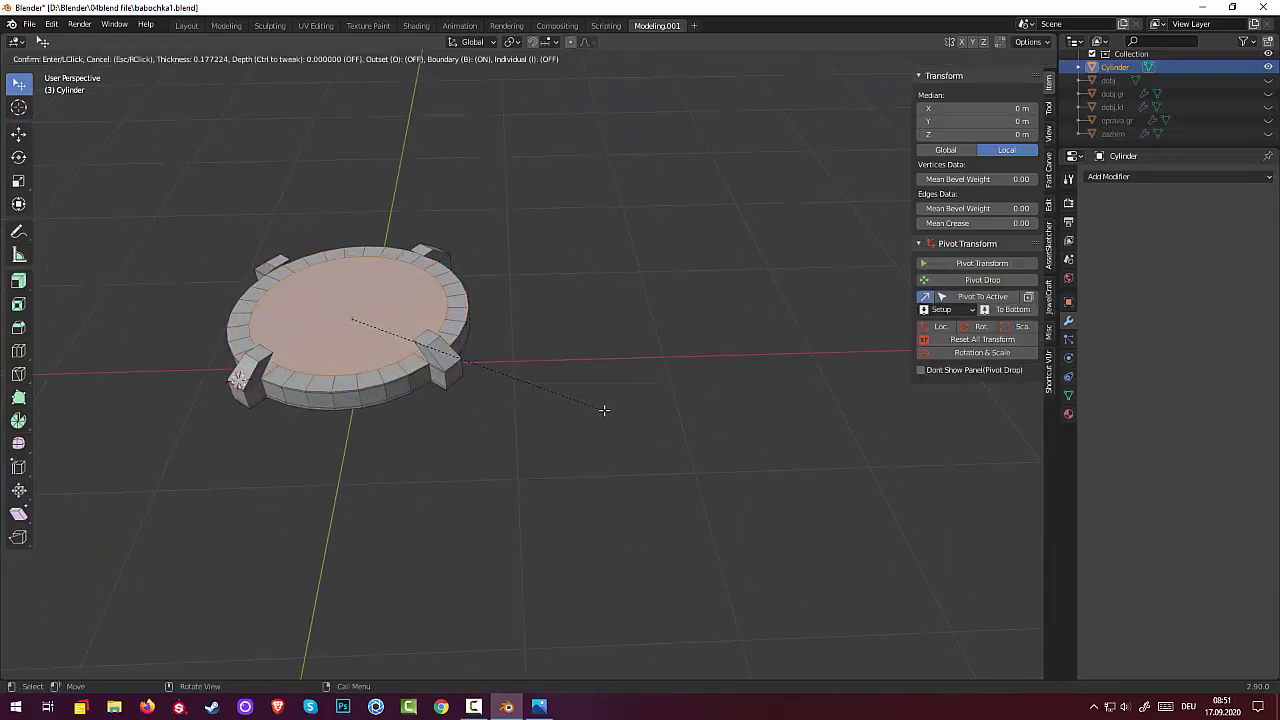
click(601, 409)
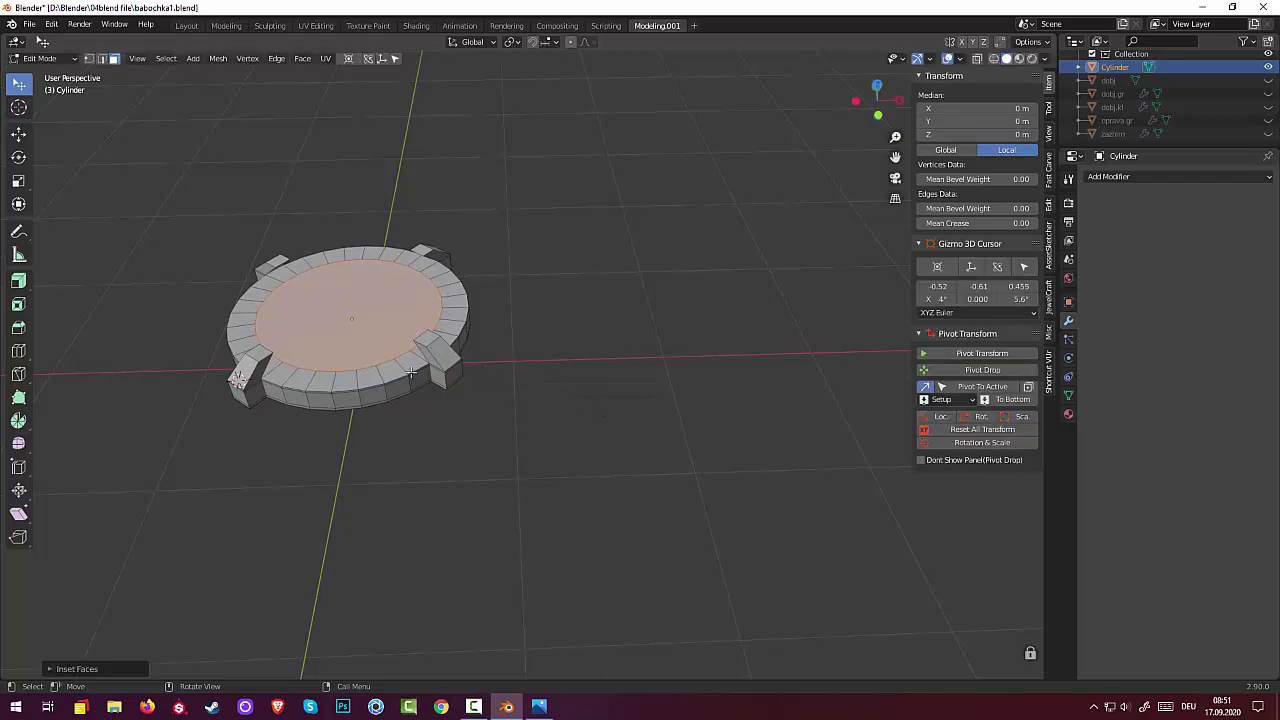
Scale the inset top face slightly outward and add the inset bottom face to the selection
click(392, 323)
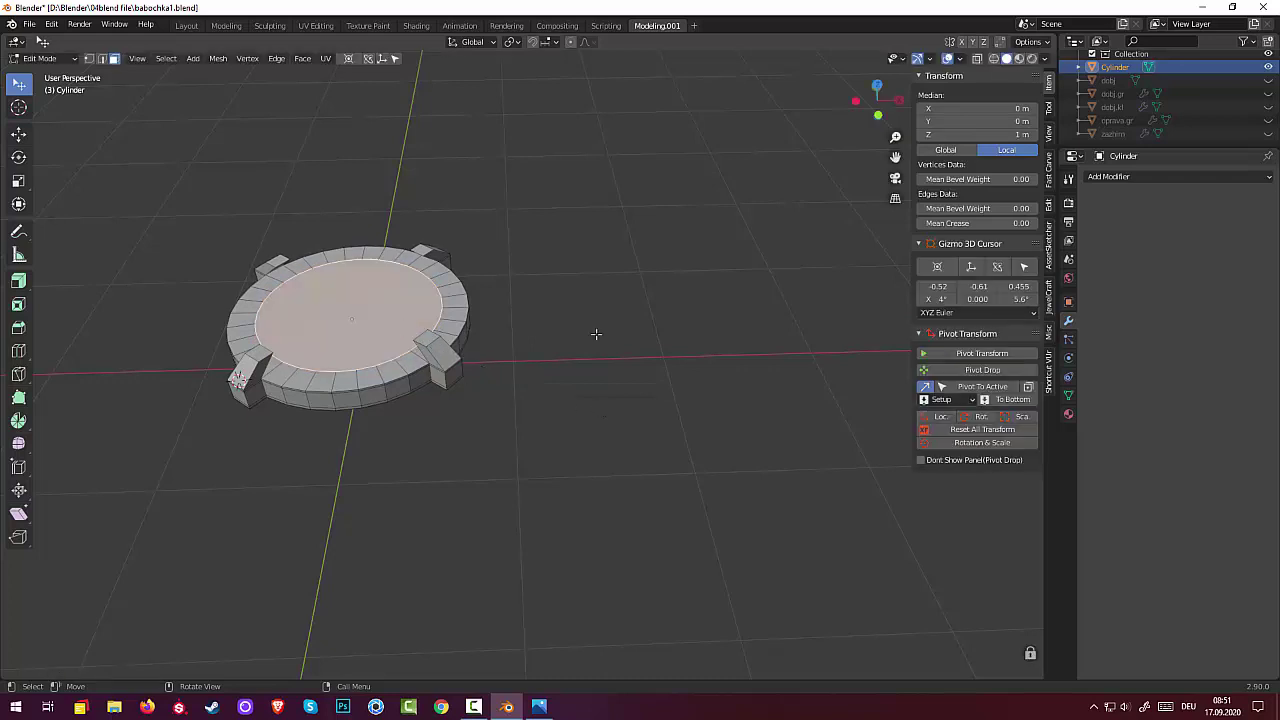
key(s)
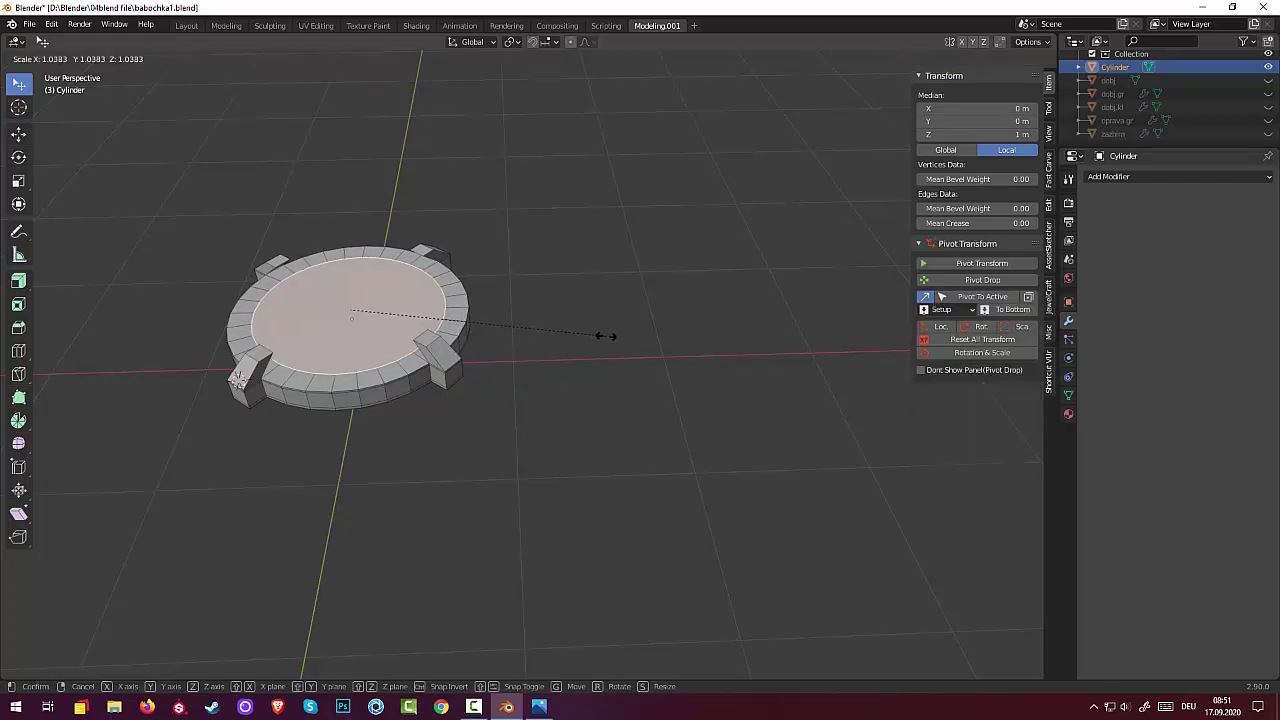
click(628, 337)
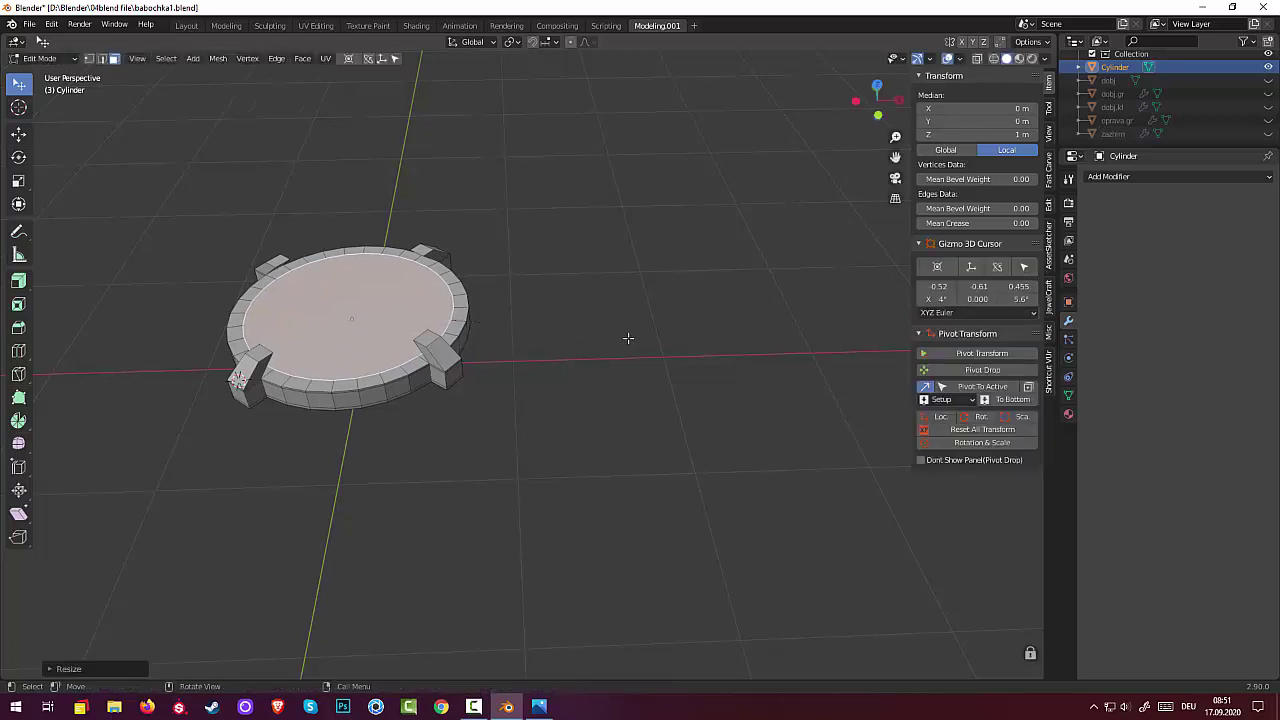
middle_drag(503, 217, 486, 109)
click(392, 429)
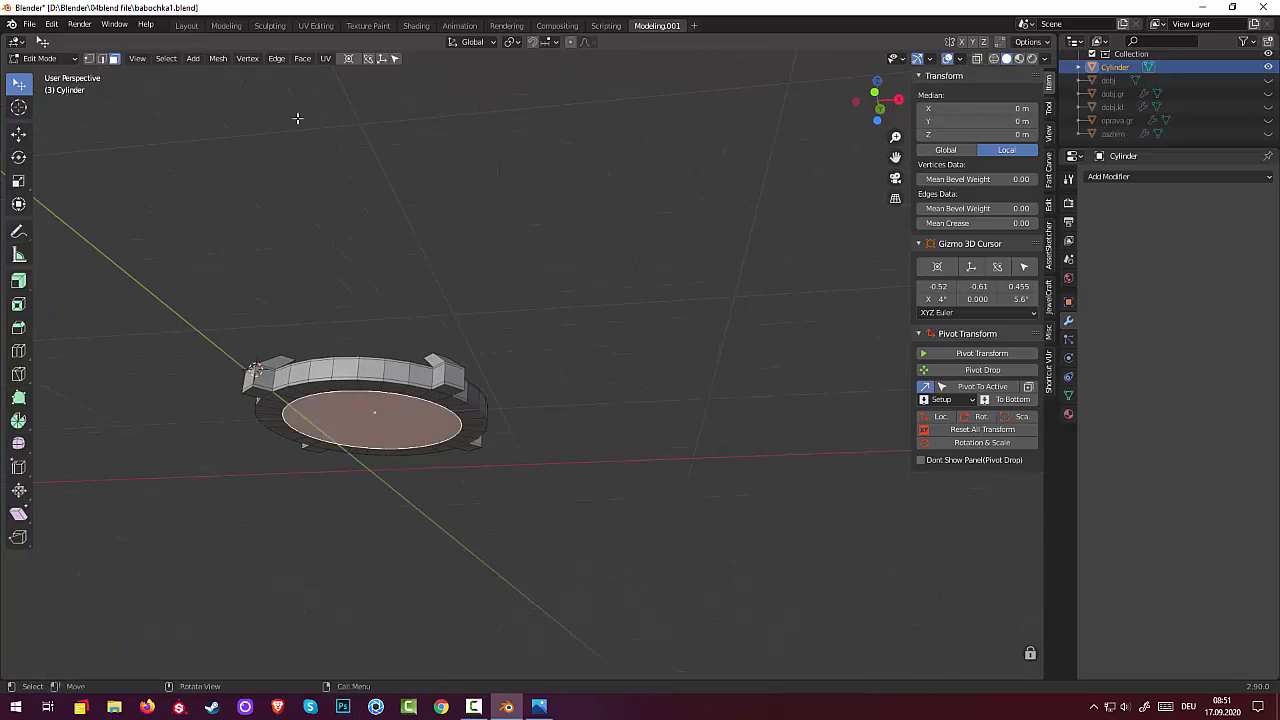
click(275, 59)
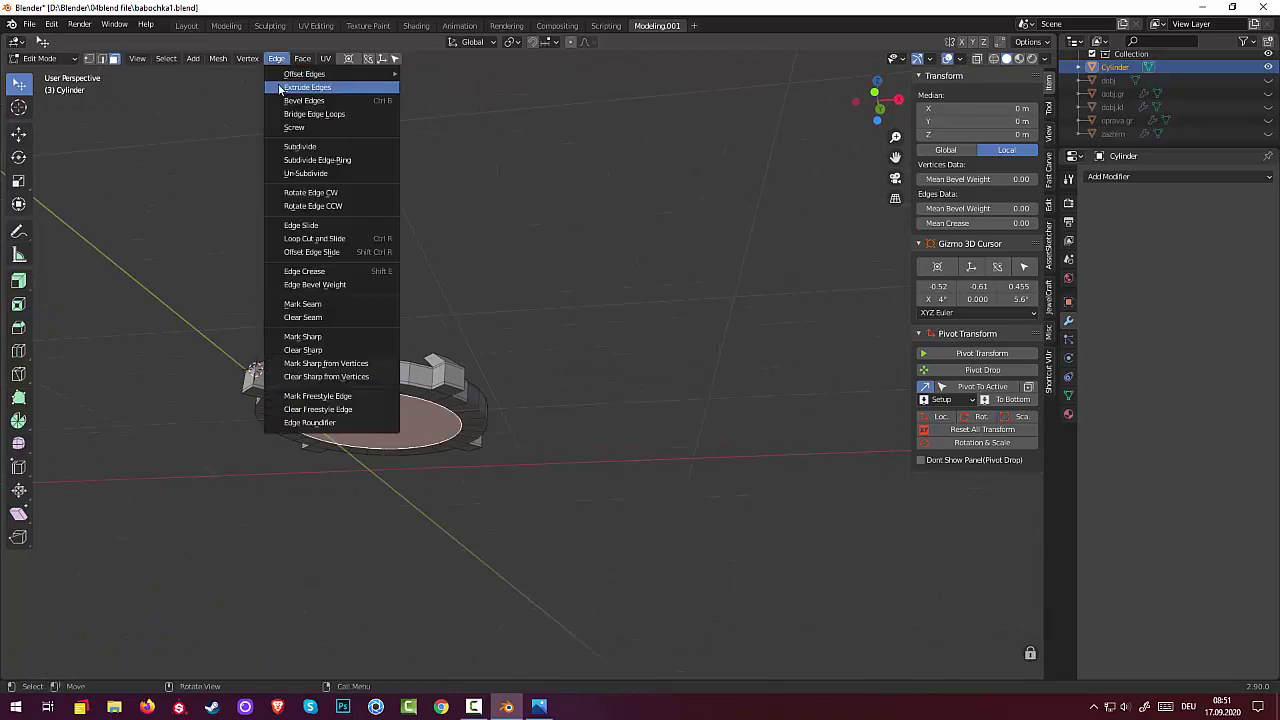
click(44, 60)
click(48, 72)
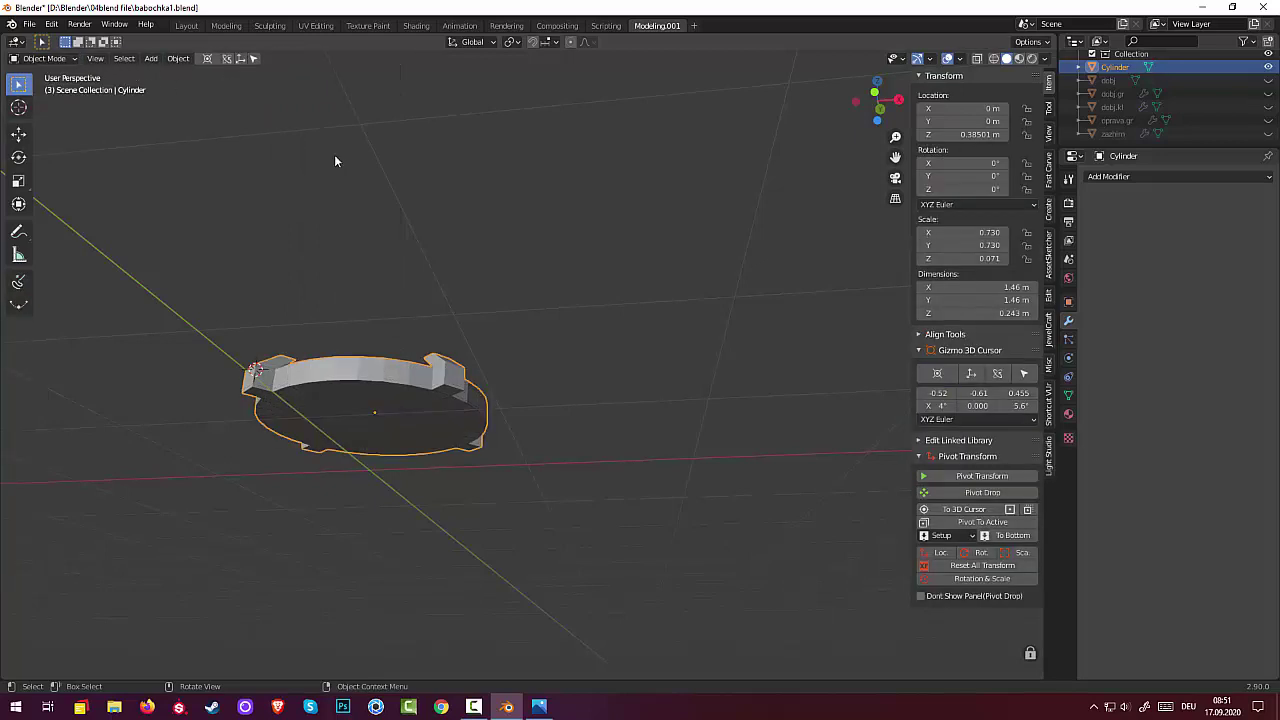
click(60, 60)
click(52, 88)
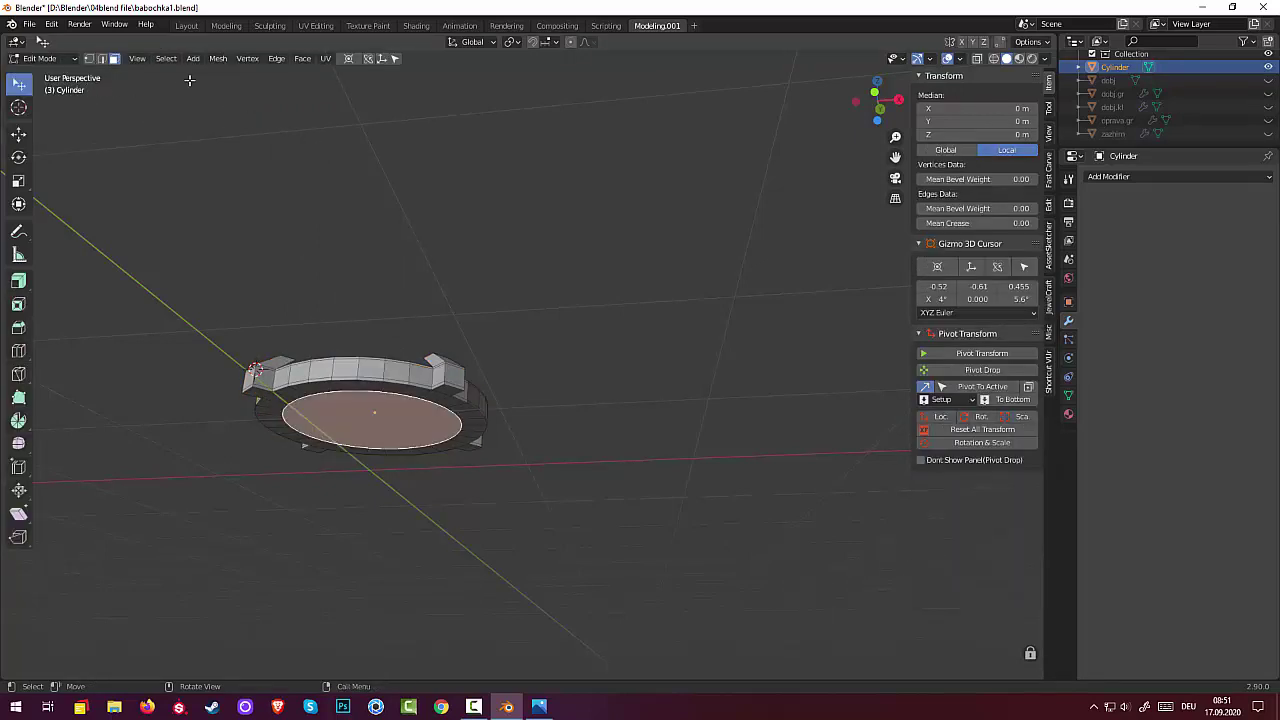
Bridge the edge loops of the two inset cap faces to open a hole through the setting, and clear the selection
click(276, 58)
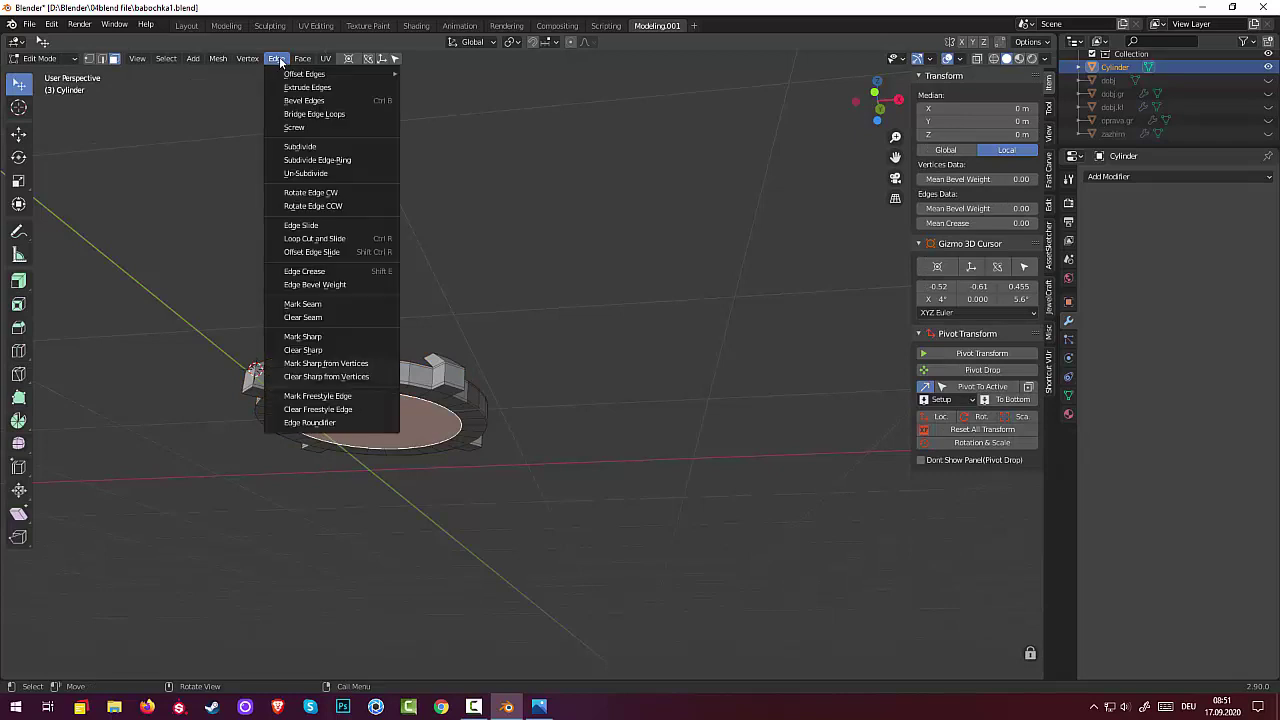
click(294, 116)
key(alt+a)
Cut two edge loops into the ring's top surface, one close to its outer rim and one close to its inner rim
middle_drag(503, 217, 490, 280)
click(507, 292)
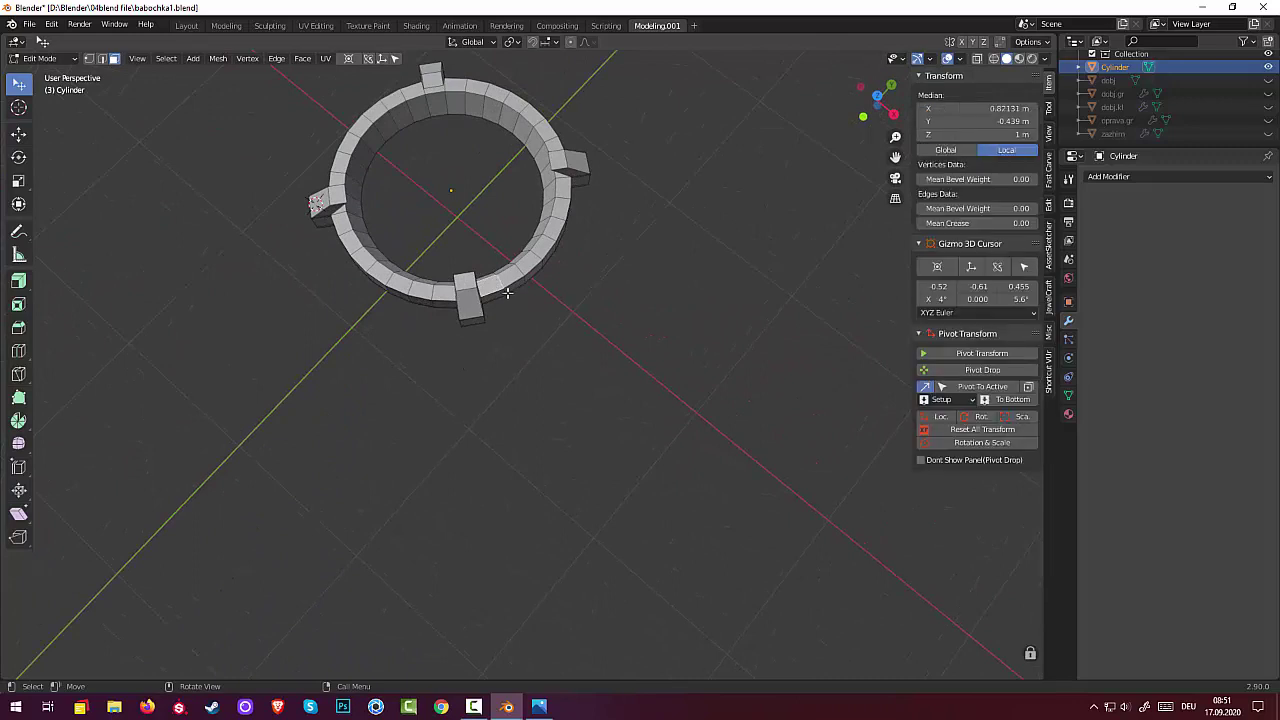
alt+click(497, 283)
key(g)
key(g)
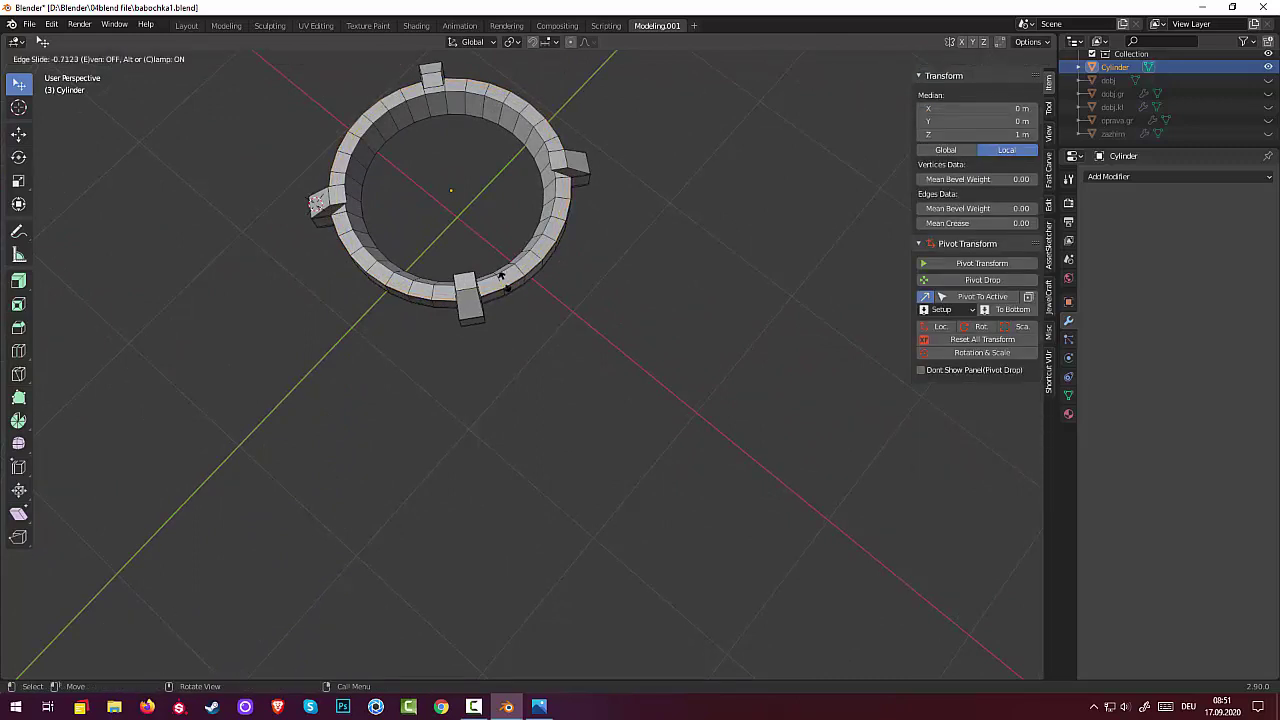
click(507, 271)
click(519, 267)
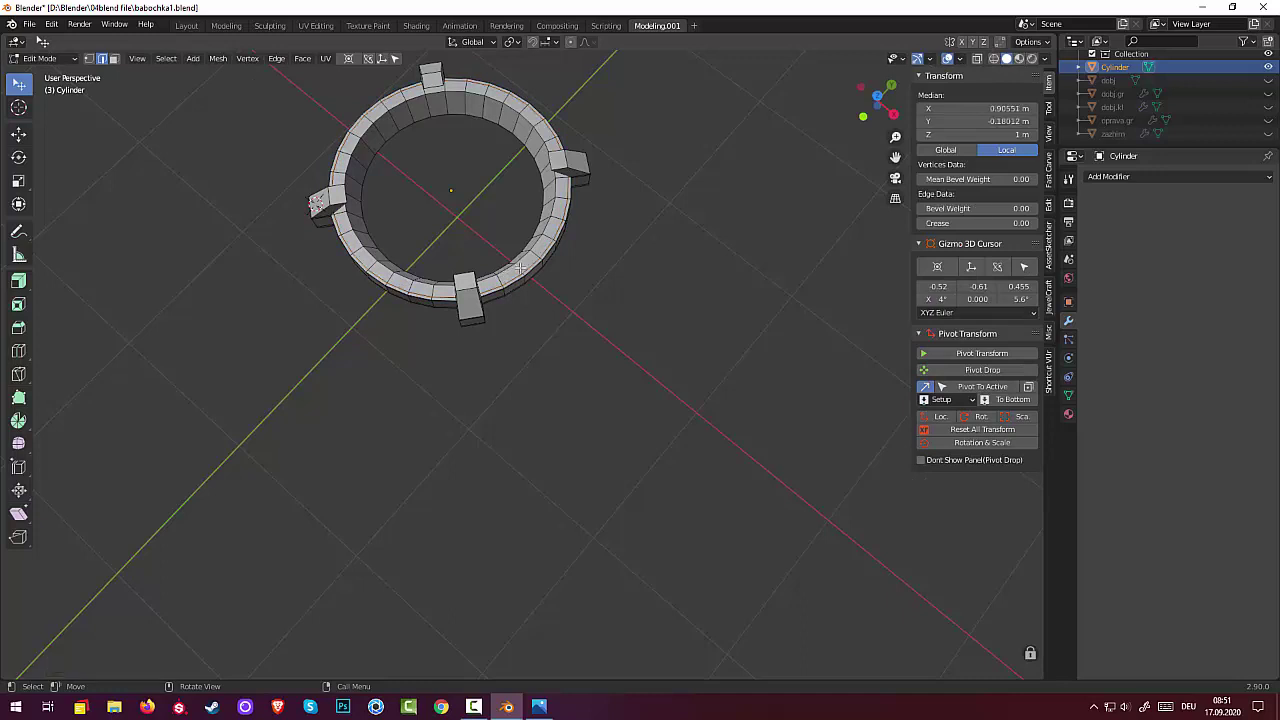
key(ctrl+r)
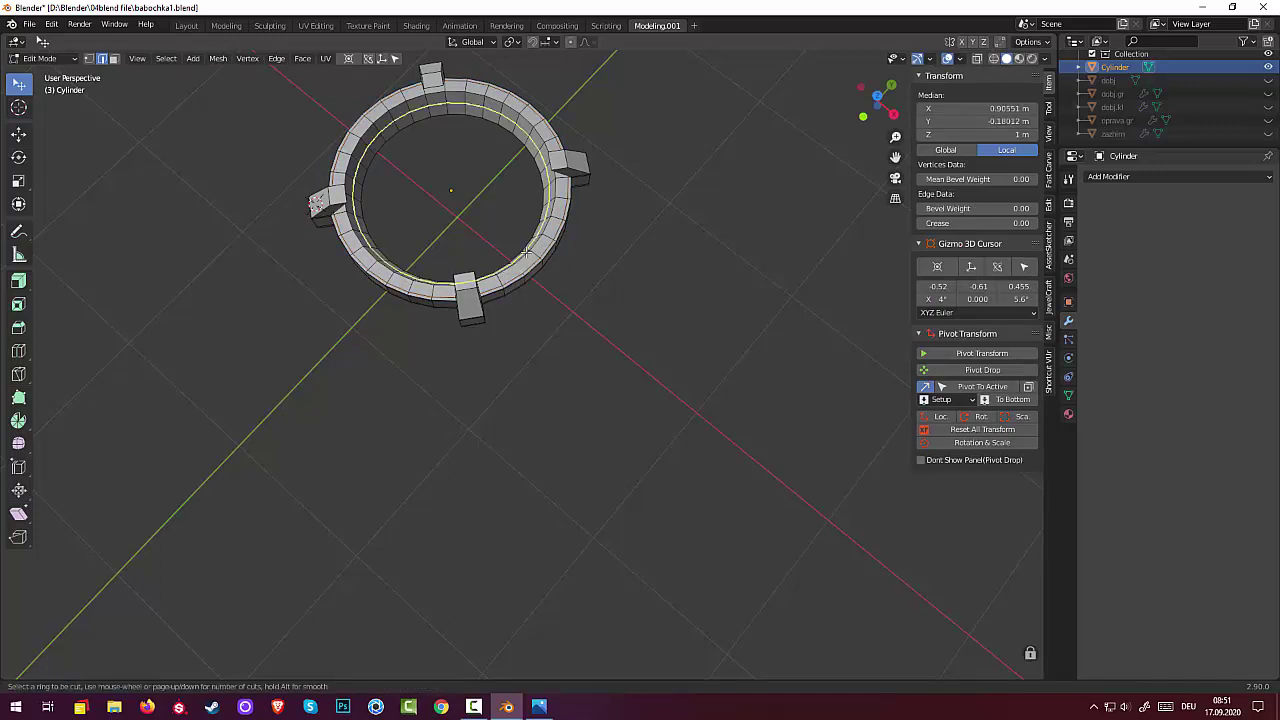
click(521, 263)
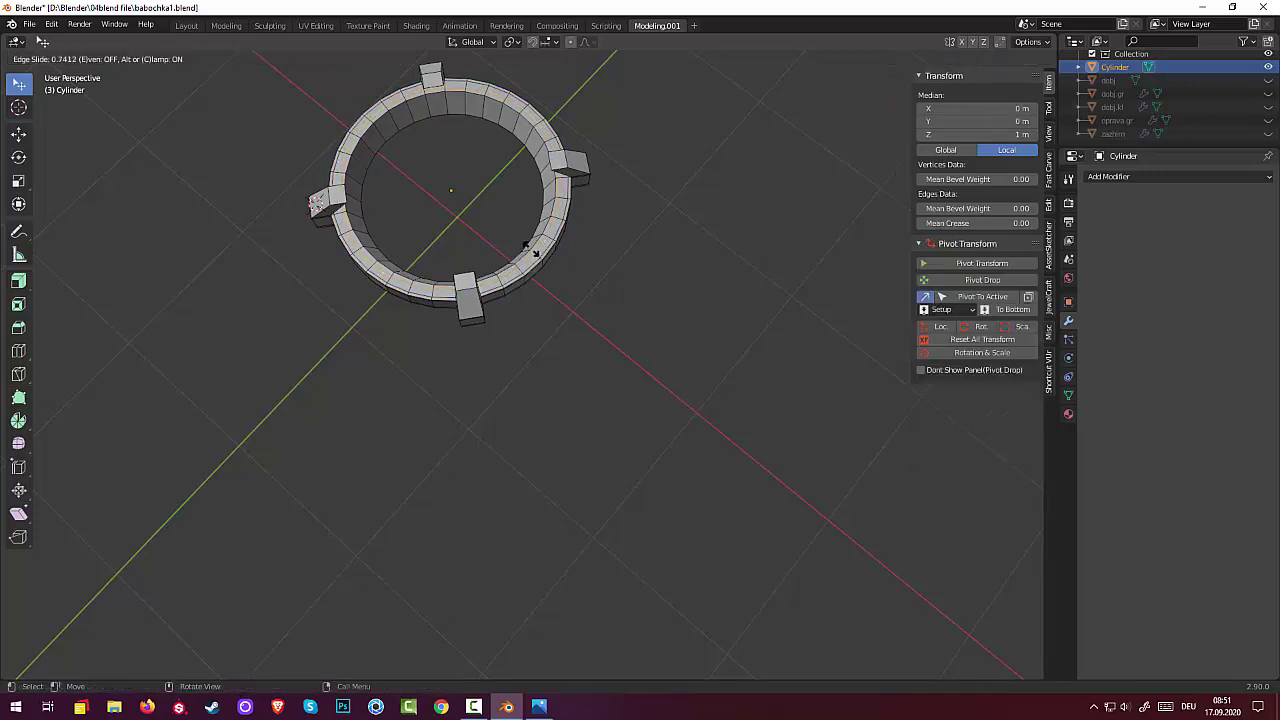
click(545, 239)
Cut two edge loops into the ring's inner wall, one close to its upper edge and one close to its lower edge
middle_drag(545, 239, 406, 349)
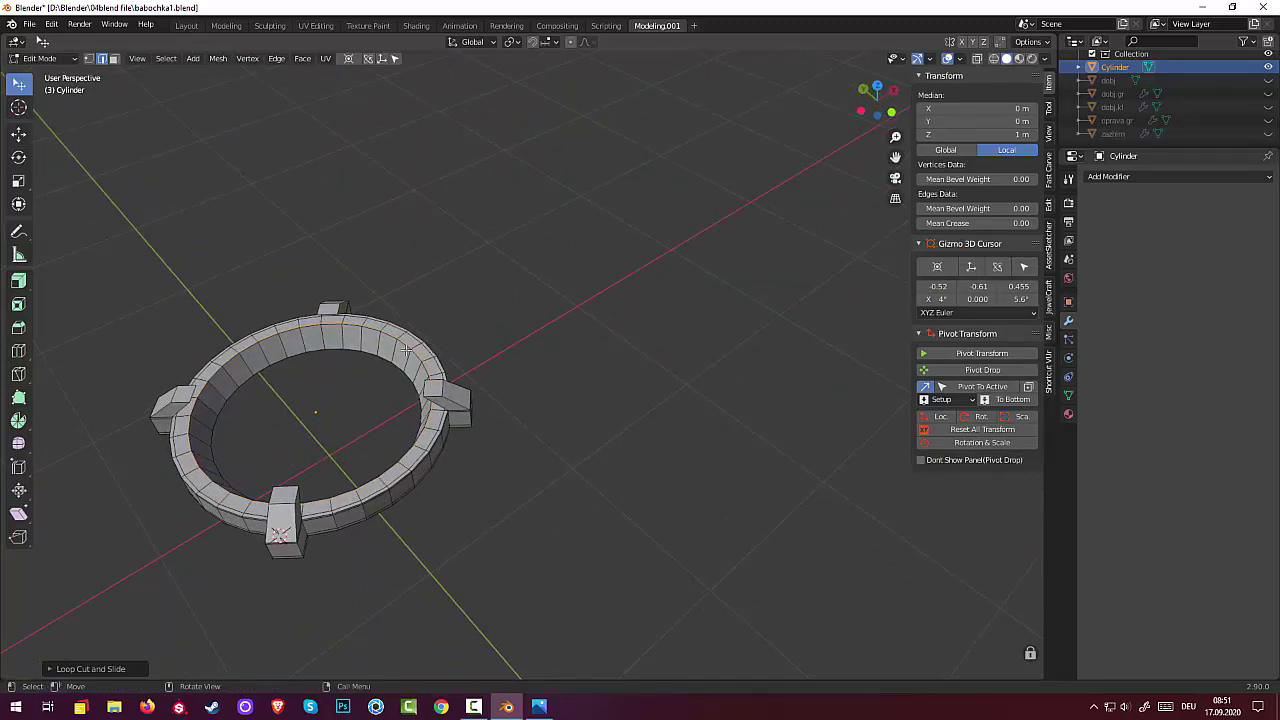
click(381, 340)
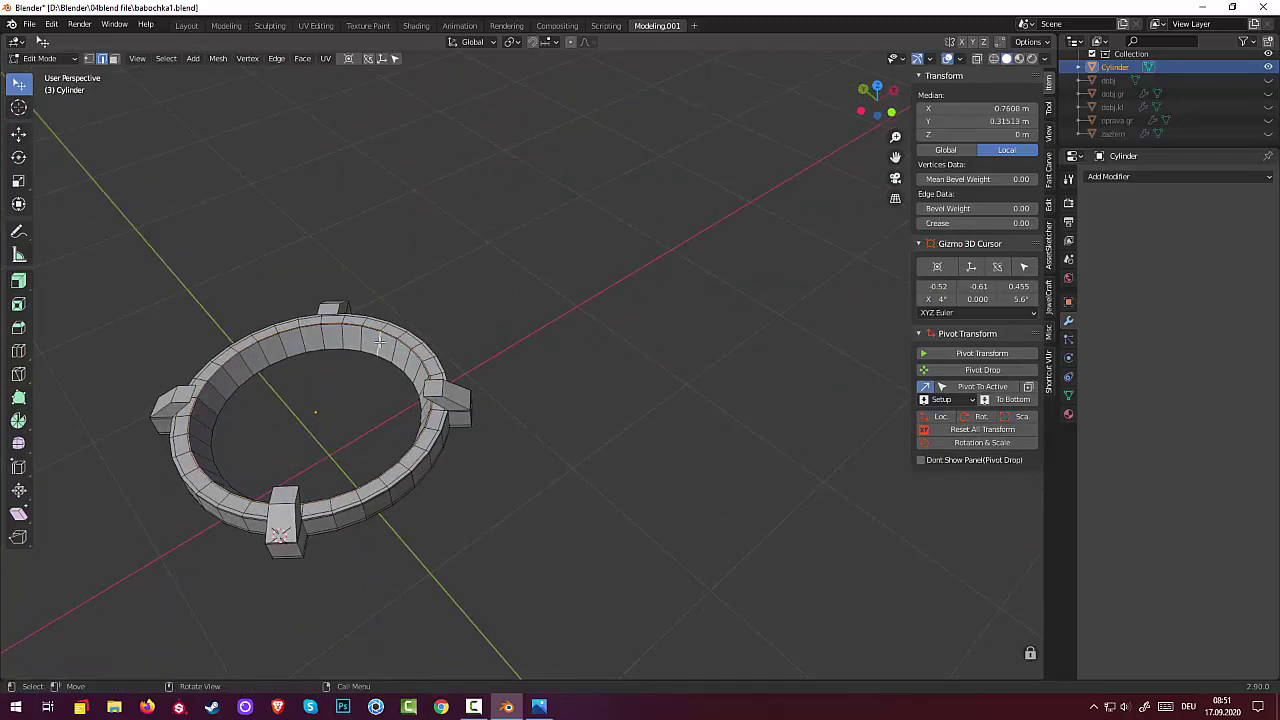
alt+click(381, 341)
key(g)
key(g)
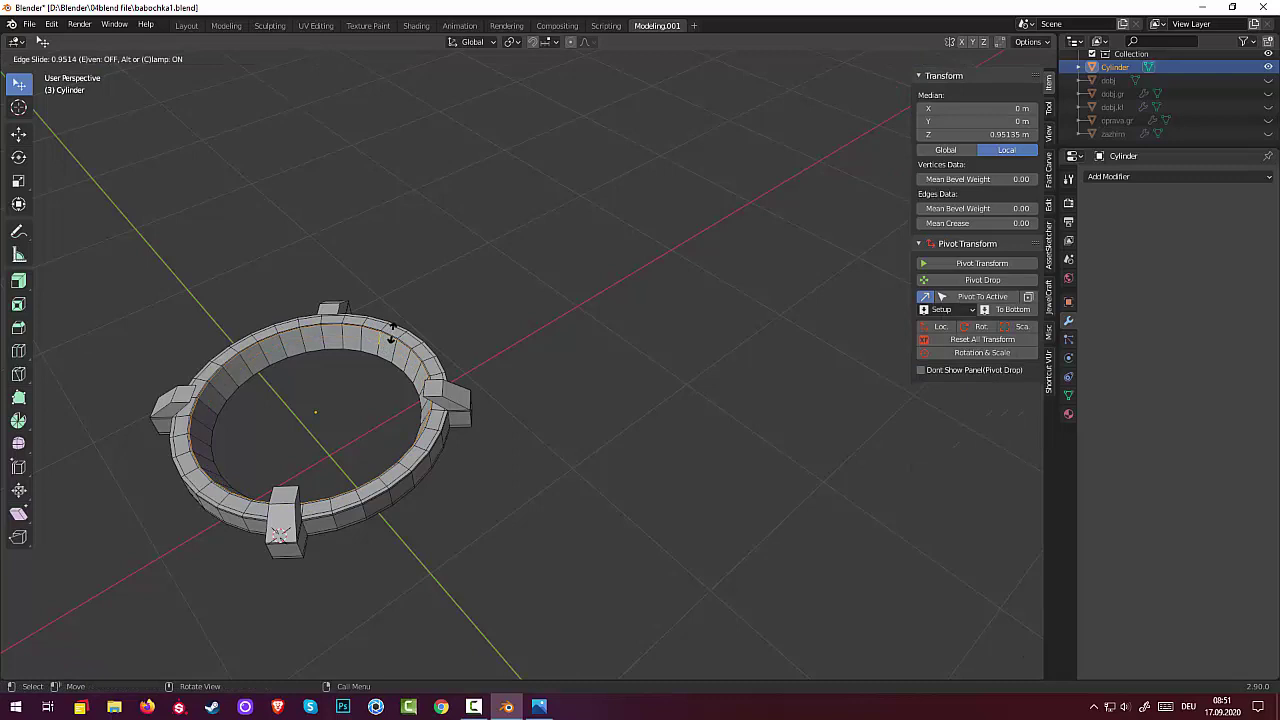
right_click(394, 334)
click(379, 348)
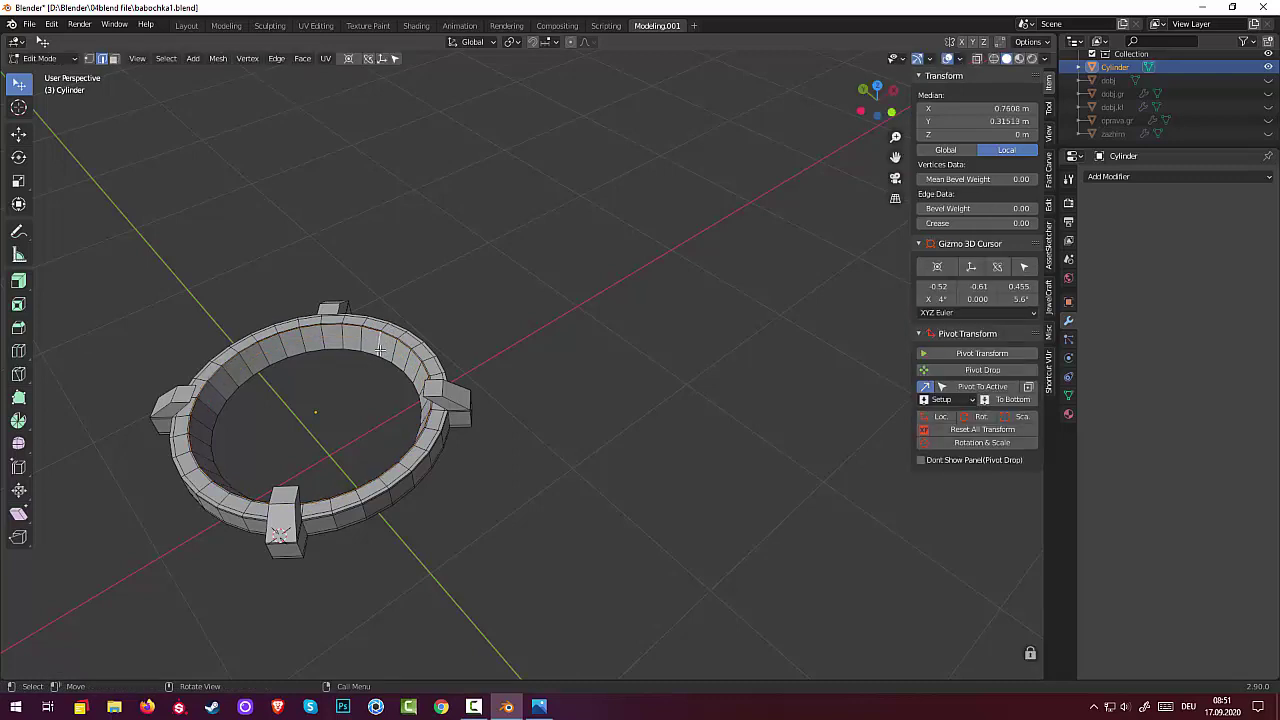
key(ctrl+r)
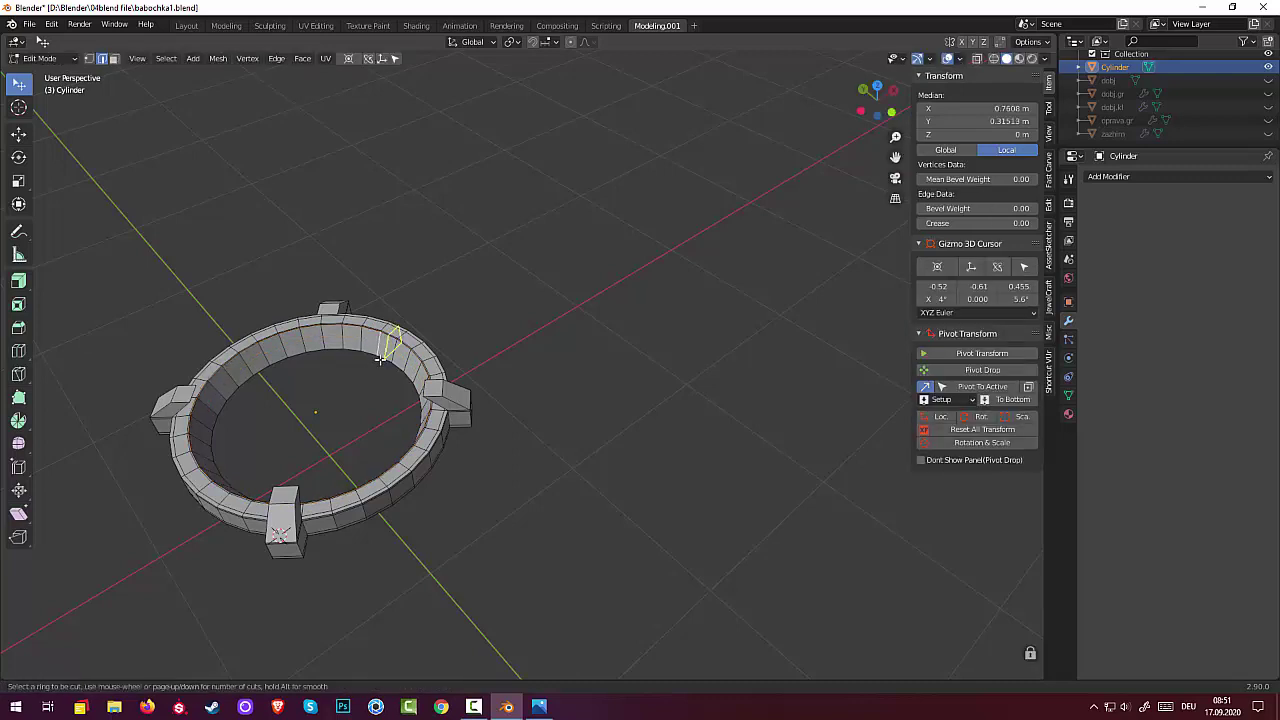
click(380, 360)
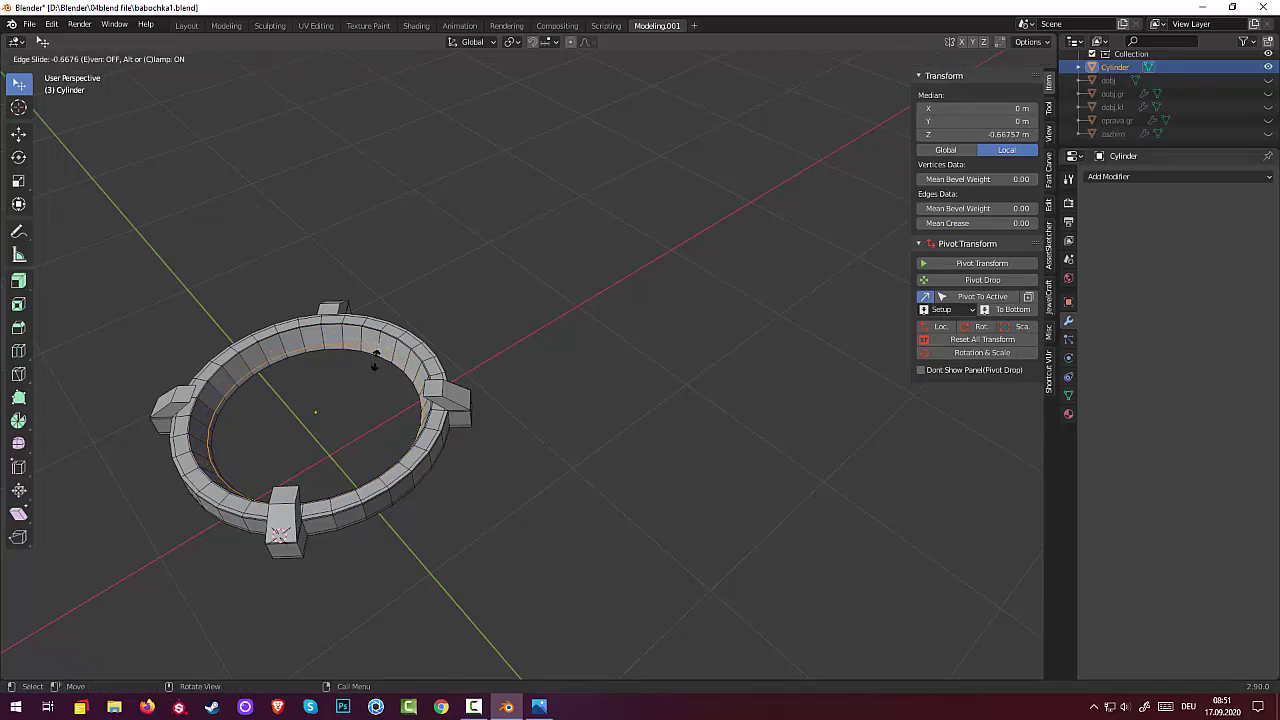
click(380, 361)
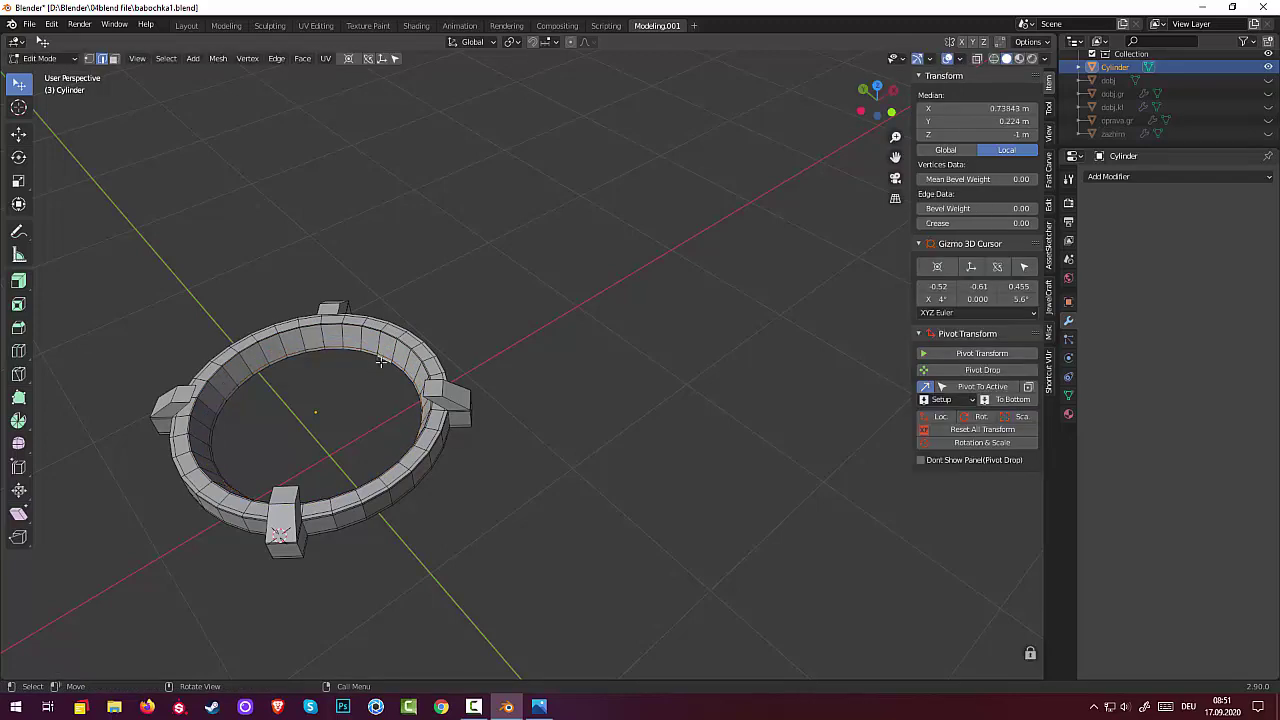
Add a Subdivision Surface modifier to the ring setting with viewport level 3 and render level 4
middle_drag(671, 306, 578, 318)
click(1100, 178)
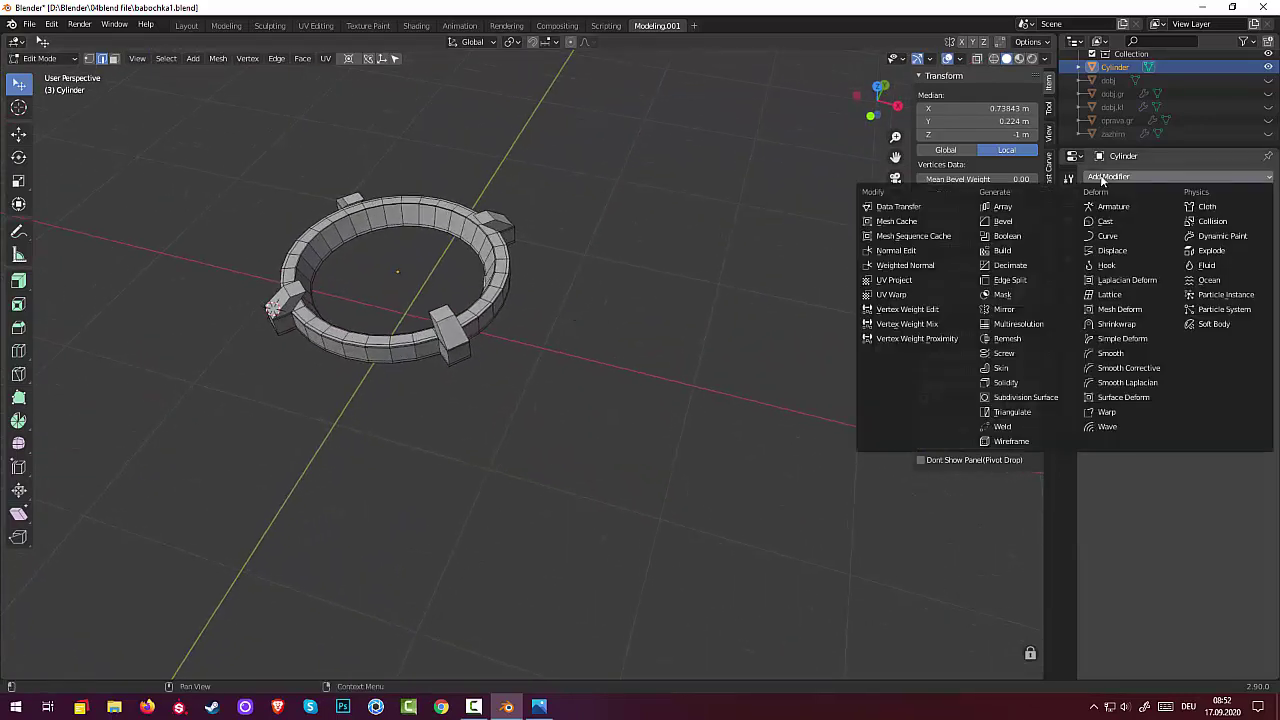
click(1022, 398)
middle_drag(731, 366, 724, 404)
click(1253, 266)
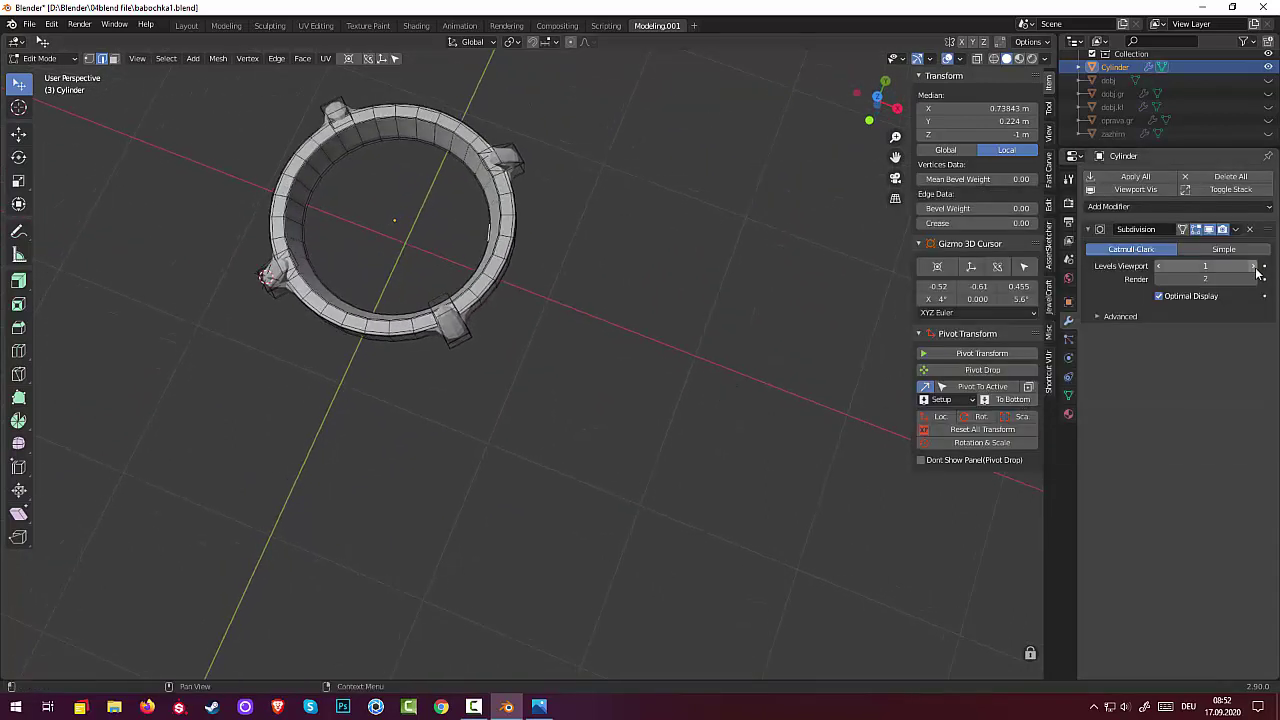
click(1253, 266)
click(1253, 279)
click(1253, 279)
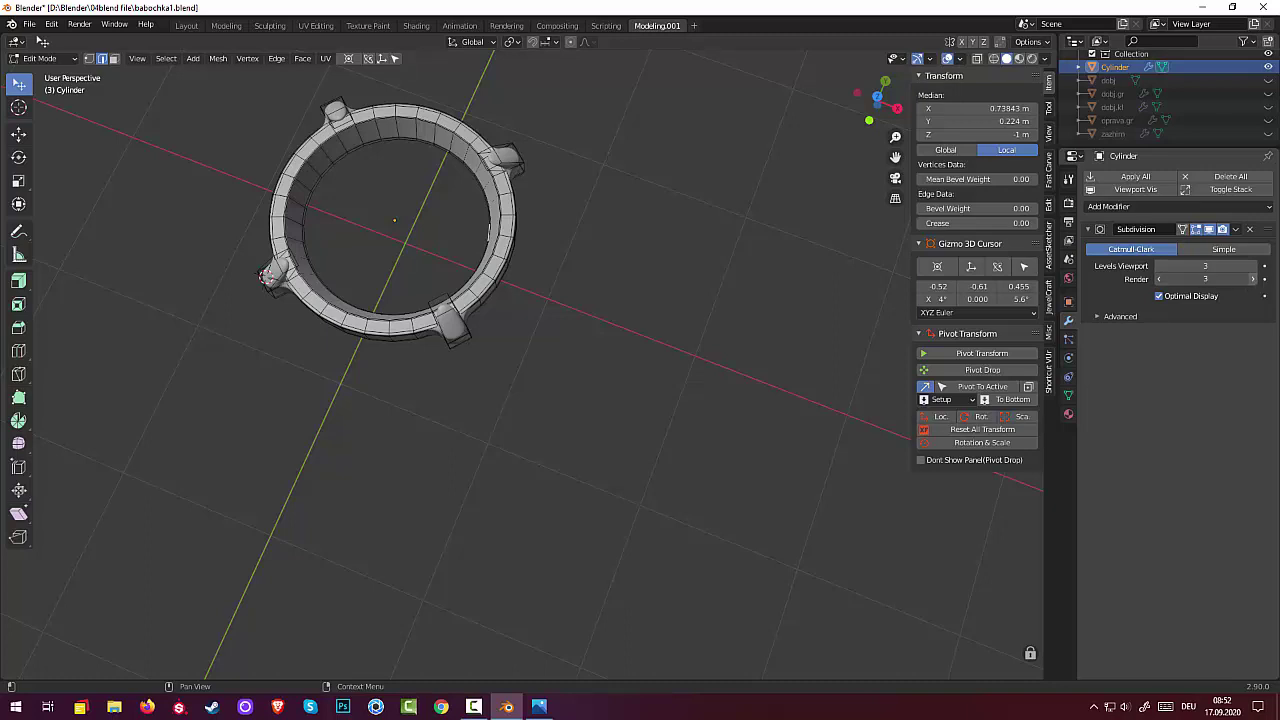
Return to Object Mode, apply smooth shading to the ring setting and deselect it
right_click(480, 287)
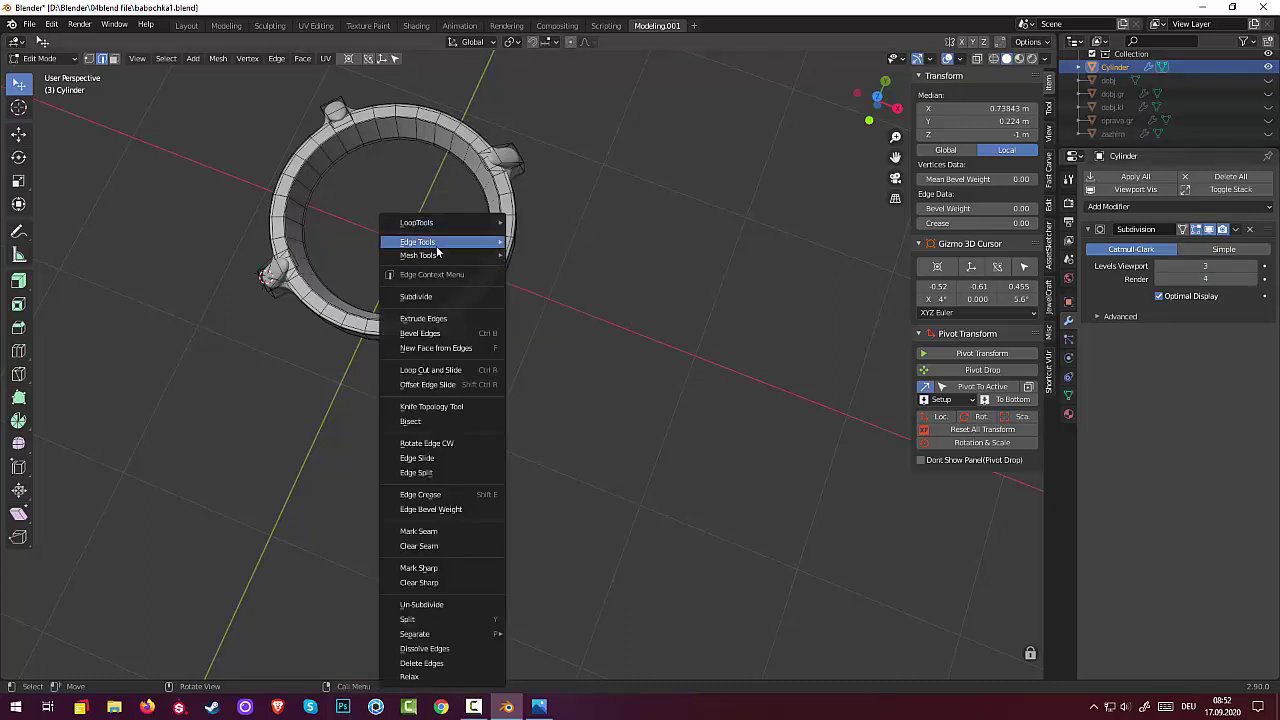
click(50, 62)
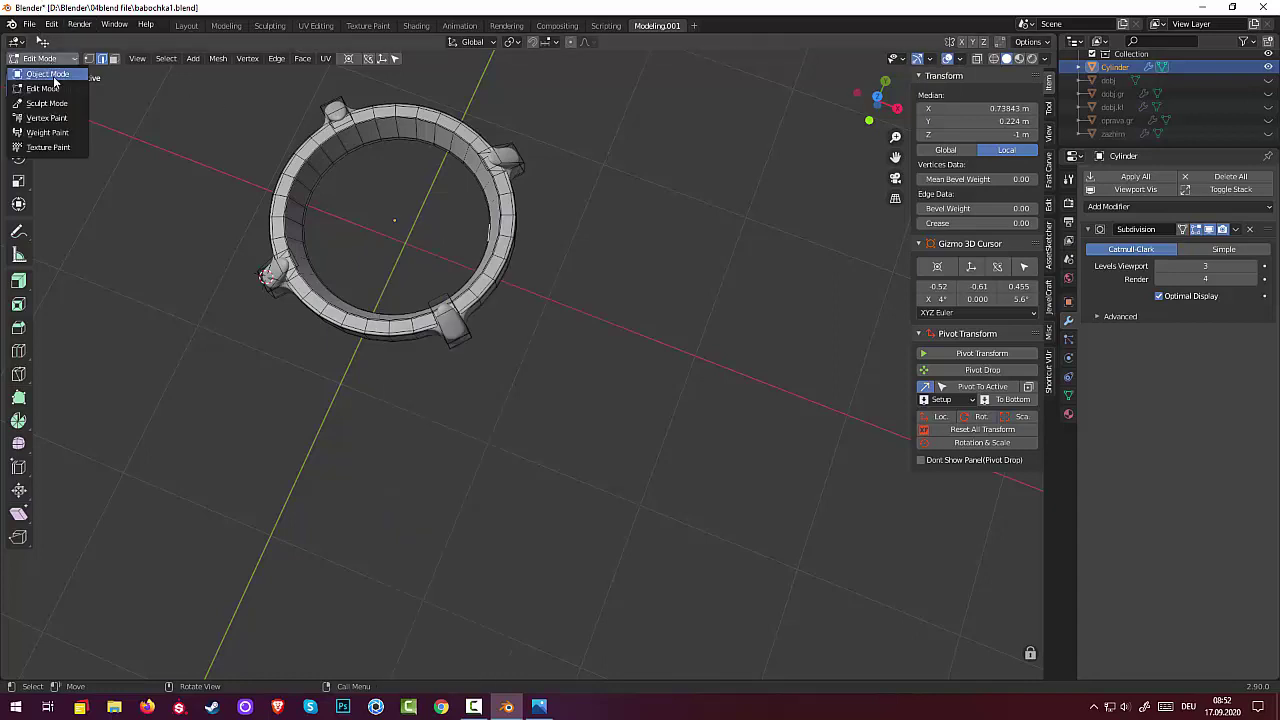
click(47, 74)
right_click(424, 116)
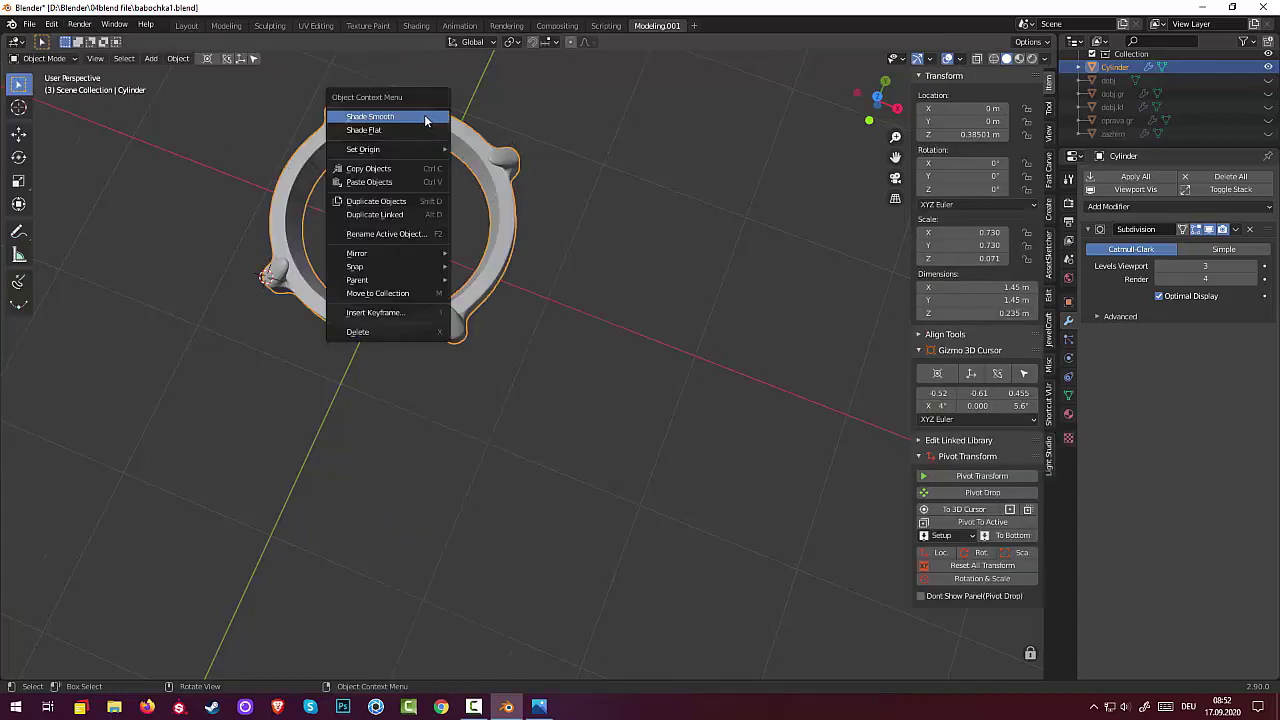
click(595, 223)
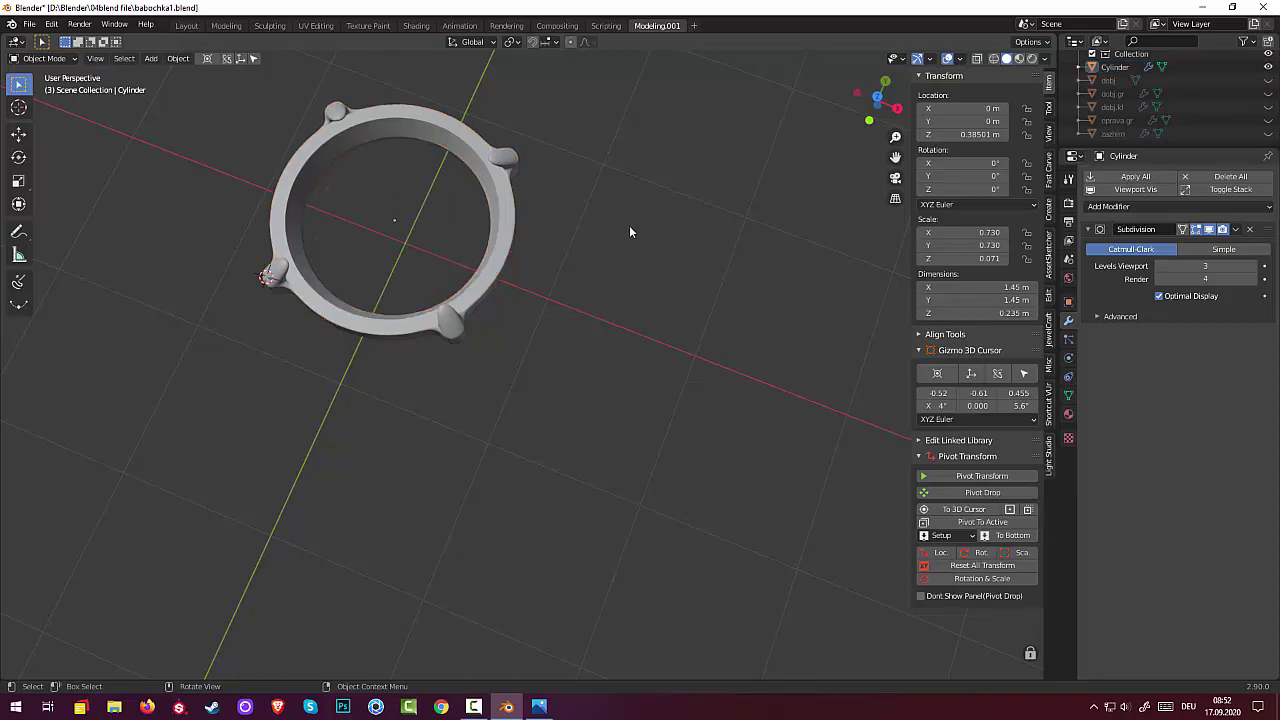
Unhide the dobj, dobj.gr, dobj.kl, oprava.gr and zazhim objects and inspect the whole butterfly
middle_drag(631, 231, 1027, 158)
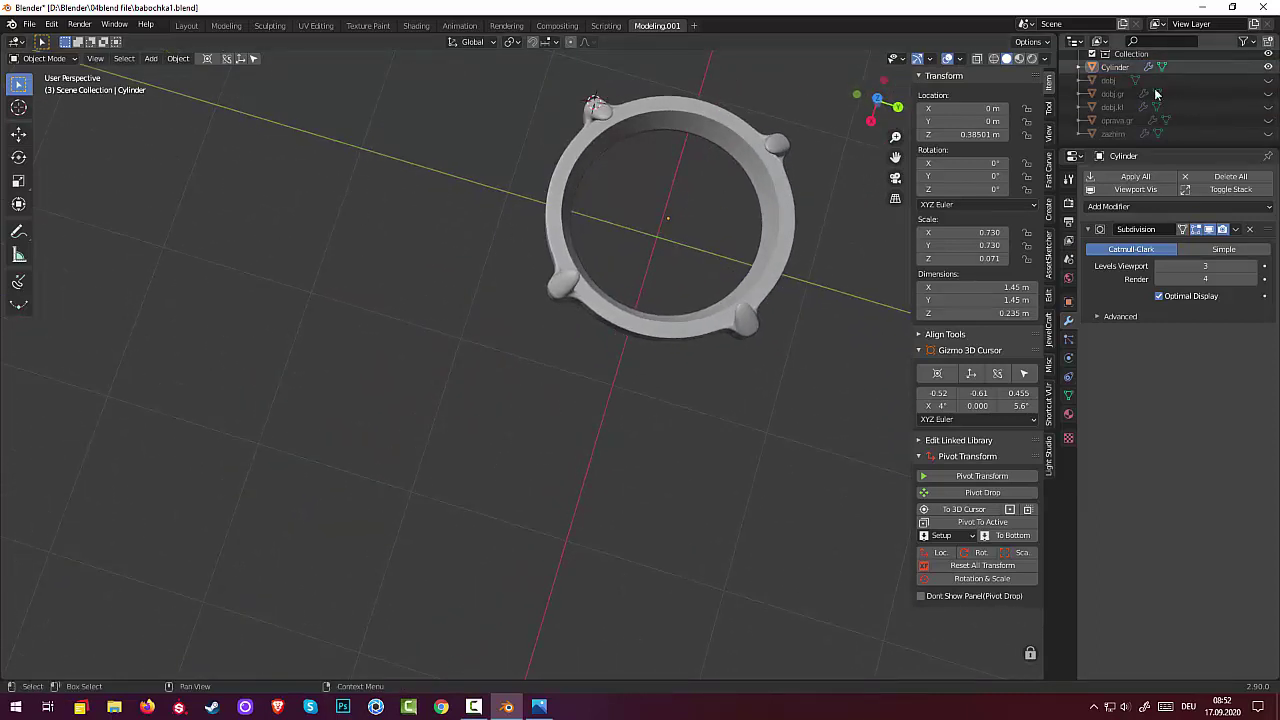
click(1268, 81)
middle_drag(711, 307, 699, 368)
scroll(492, 310, down, 3)
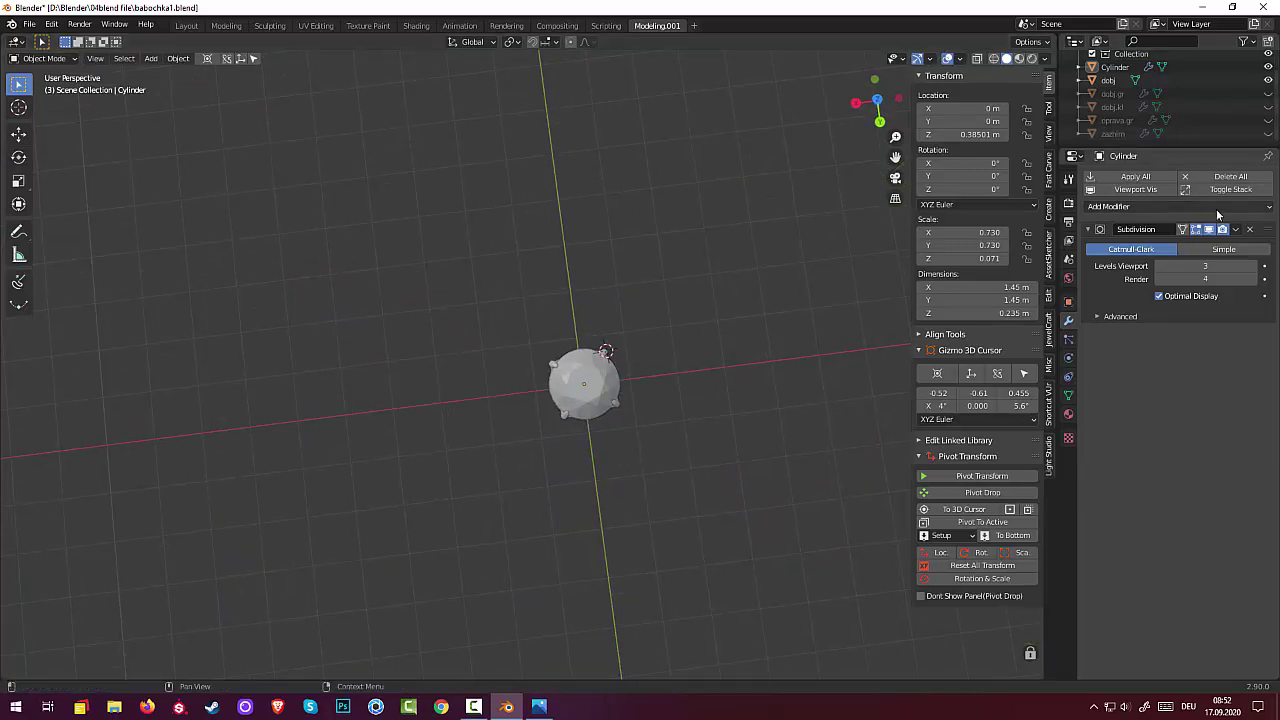
drag(1268, 93, 1269, 134)
scroll(753, 186, down, 3)
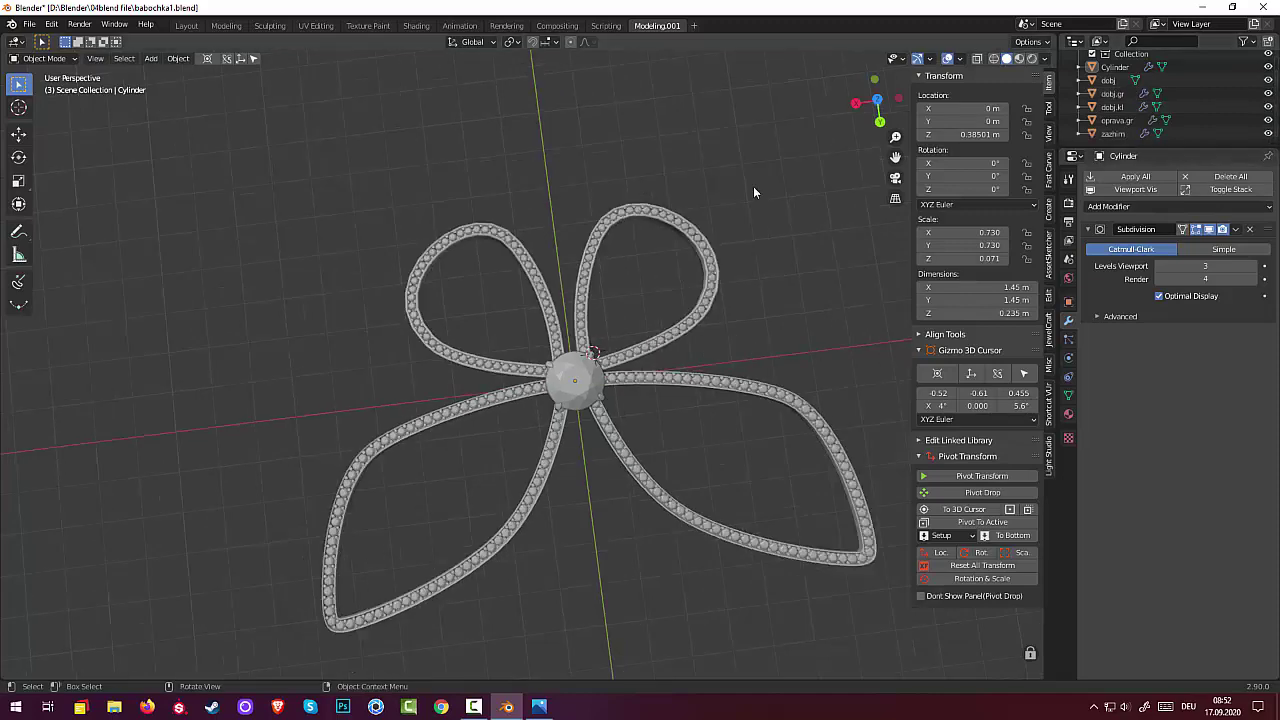
middle_drag(730, 257, 990, 280)
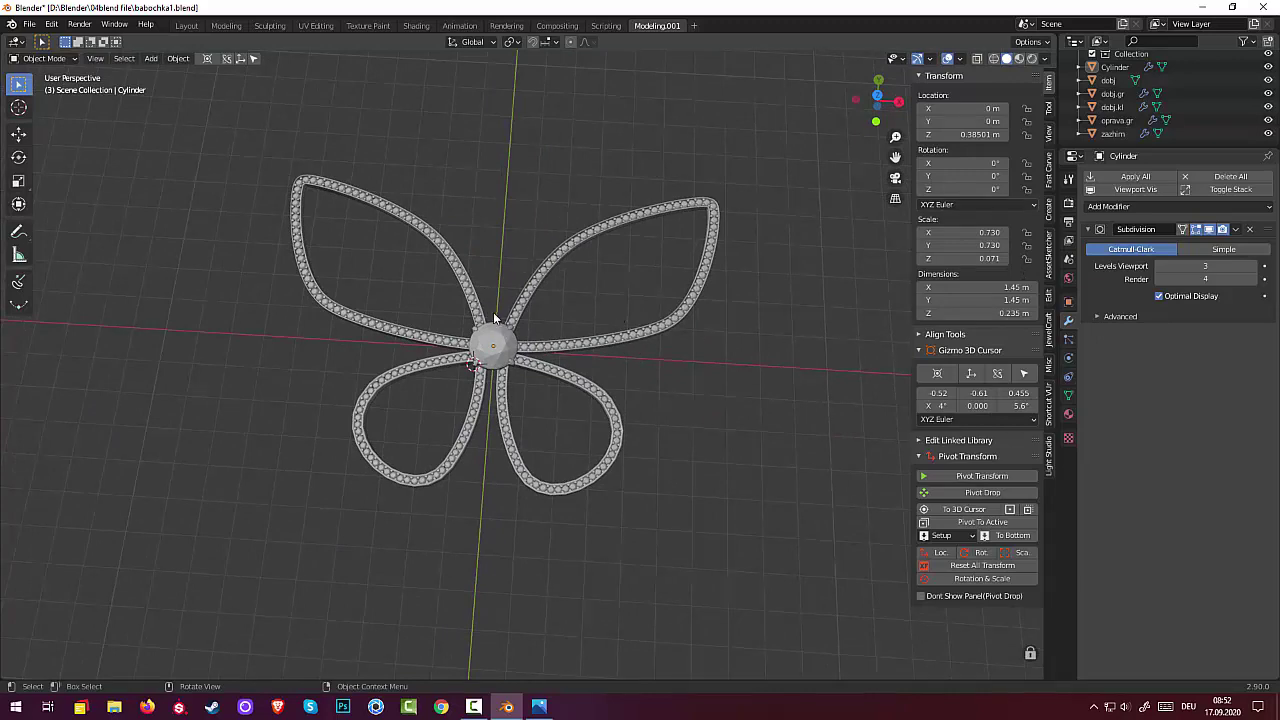
middle_drag(492, 316, 512, 350)
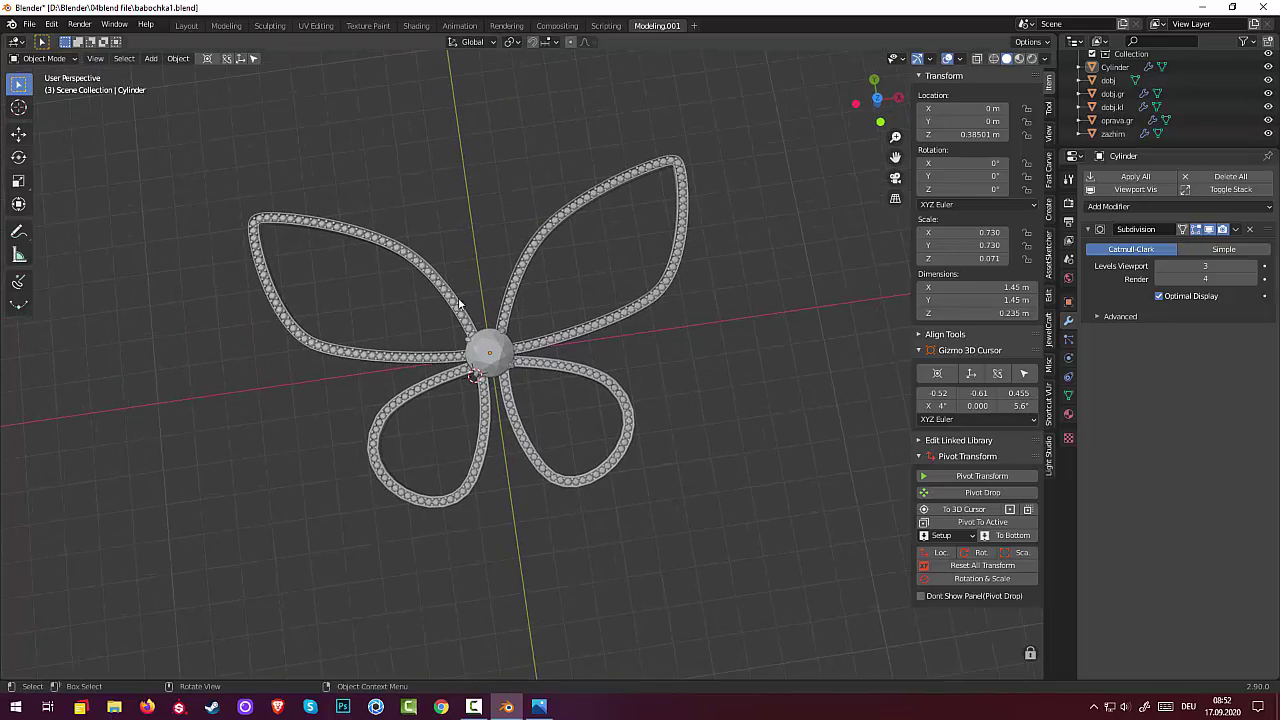
Add a UV sphere and move it next to the central diamond, between the two large pointed wings
key(ctrl)
key(shift+a)
mouse_move(563, 327)
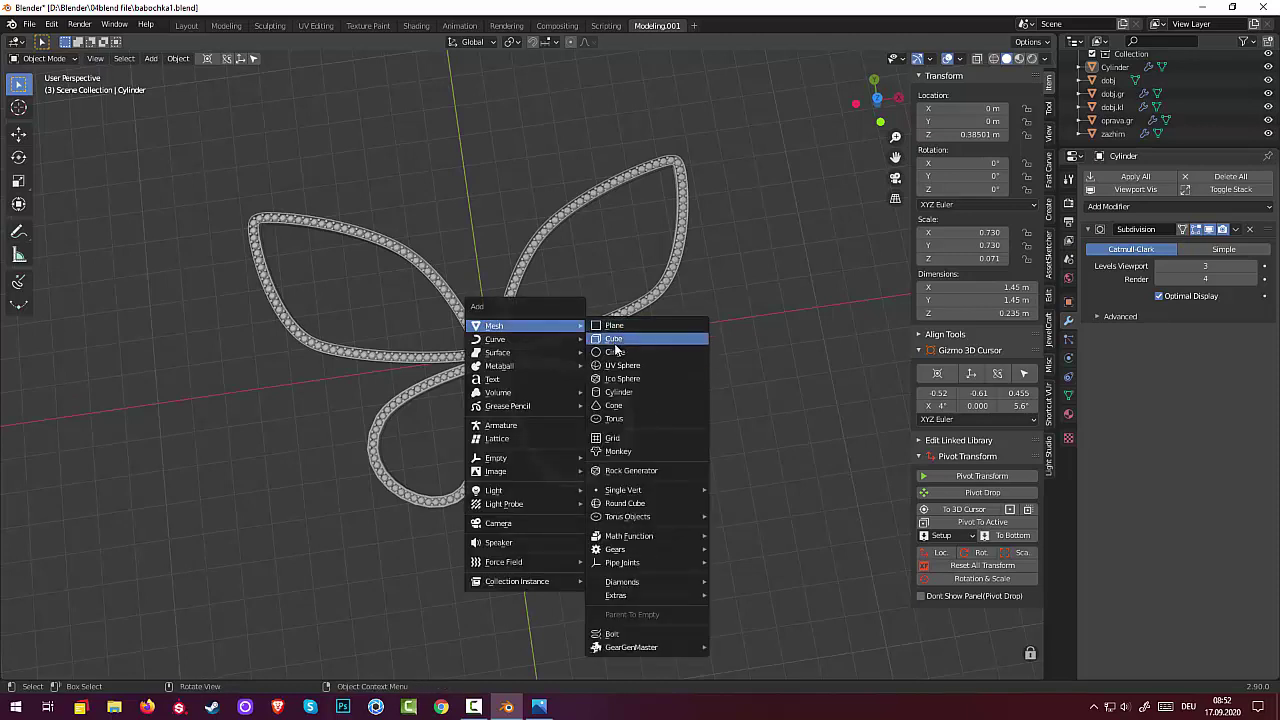
click(639, 366)
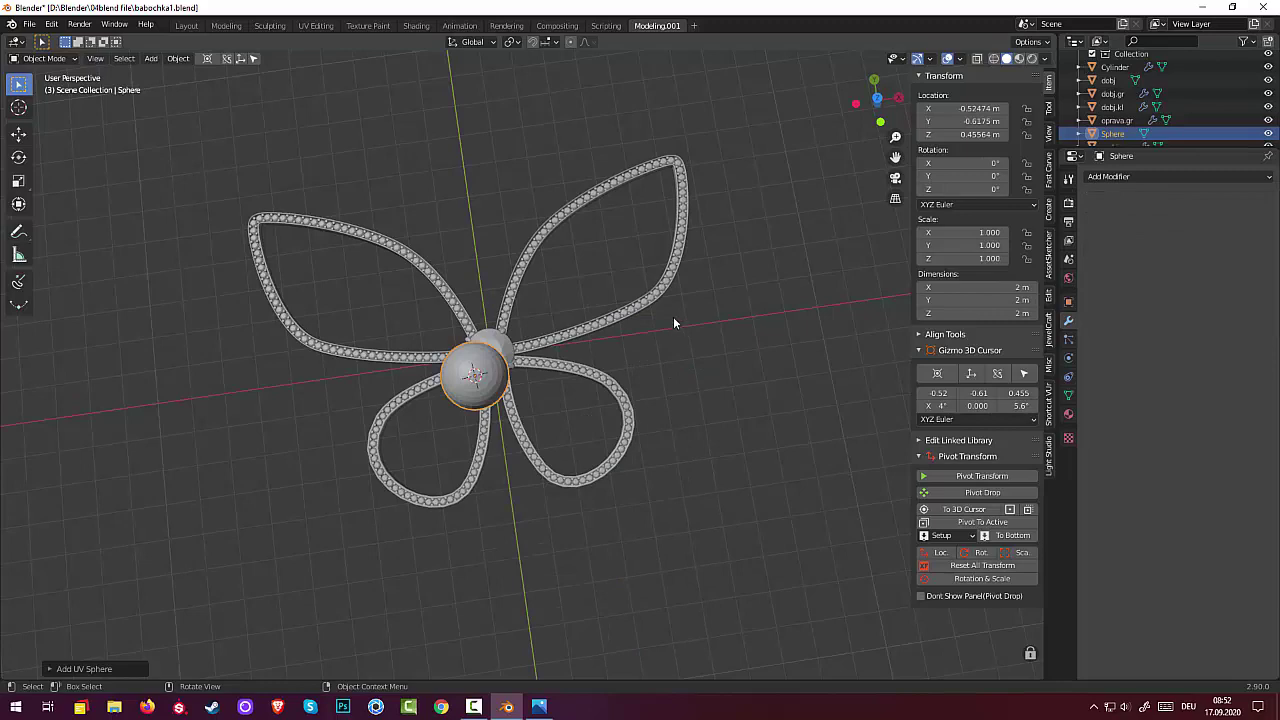
key(KP_7)
mouse_move(672, 316)
middle_down()
mouse_move(674, 171)
mouse_move(663, 254)
mouse_move(678, 369)
mouse_move(677, 294)
mouse_move(651, 329)
middle_up()
key(g)
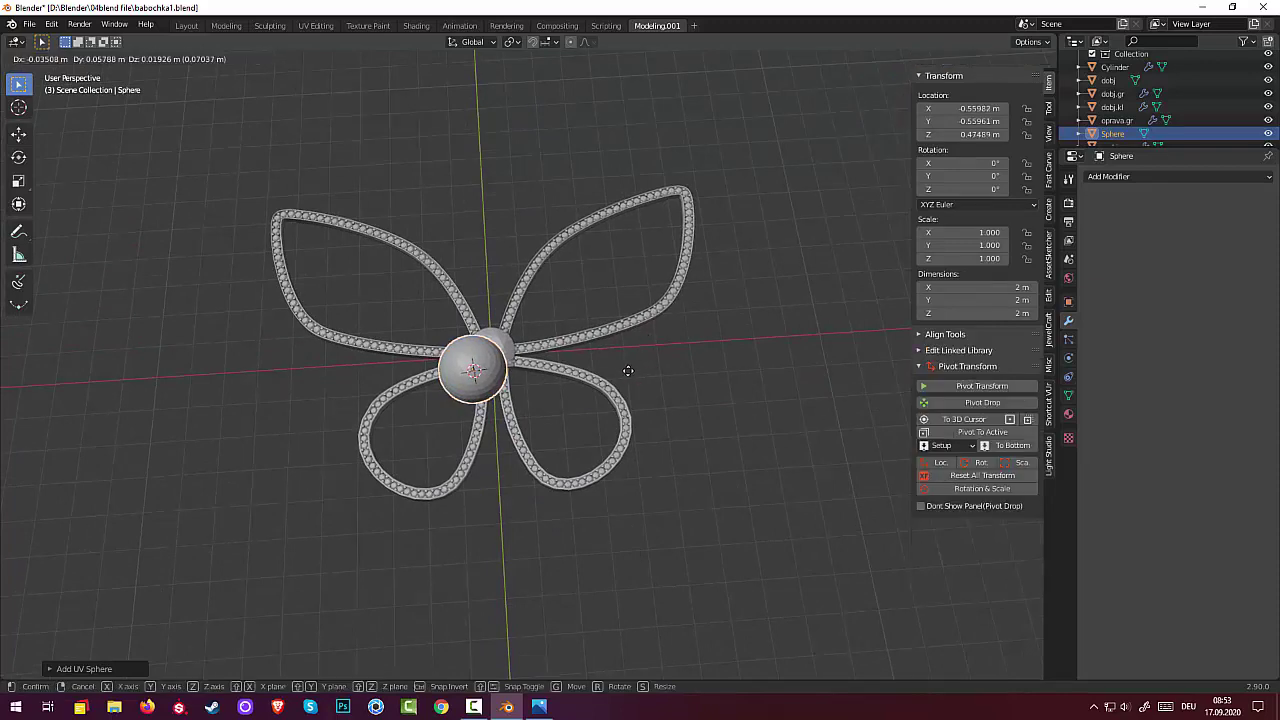
click(646, 291)
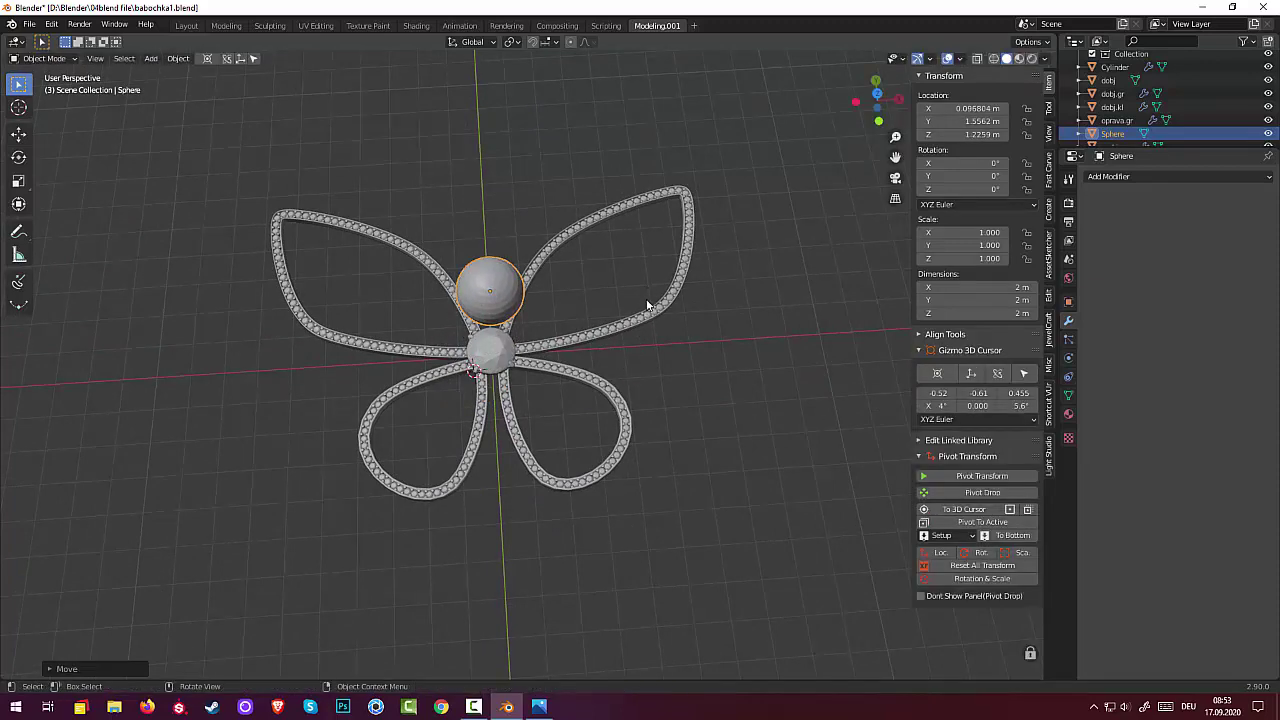
In the top view, scale the sphere uniformly to about 0.45
key(KP_7)
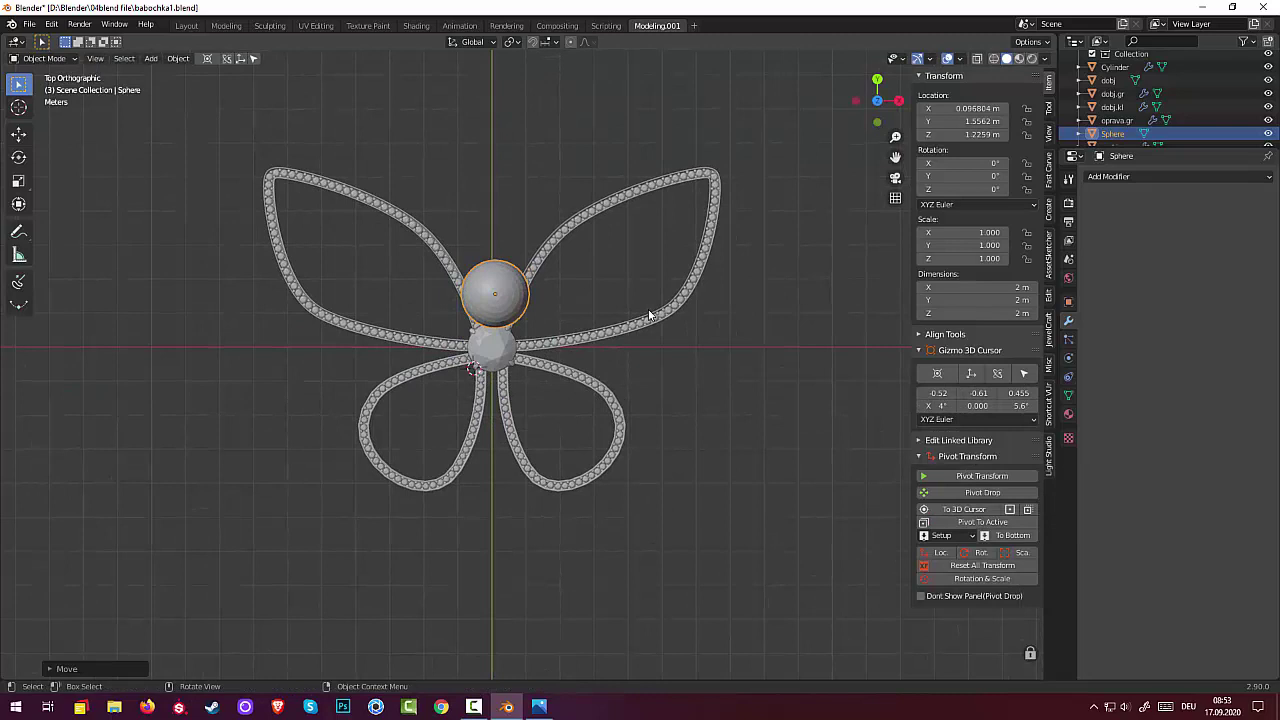
key(s)
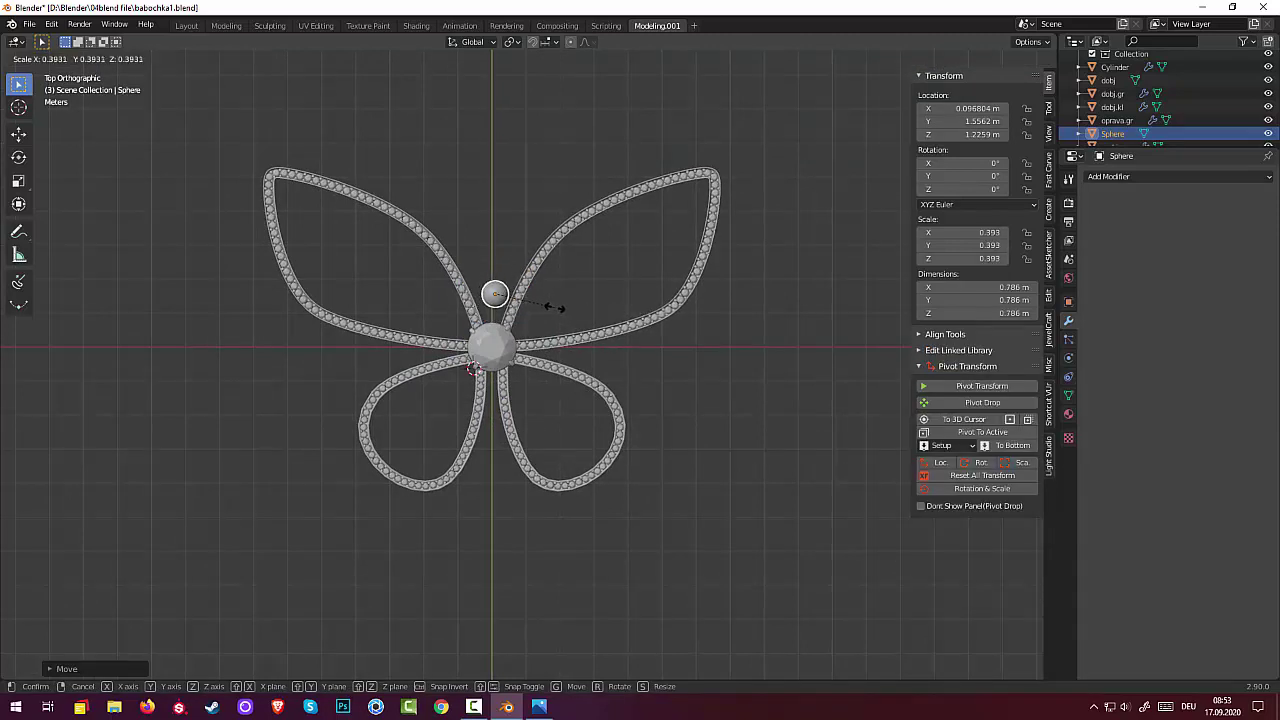
click(557, 308)
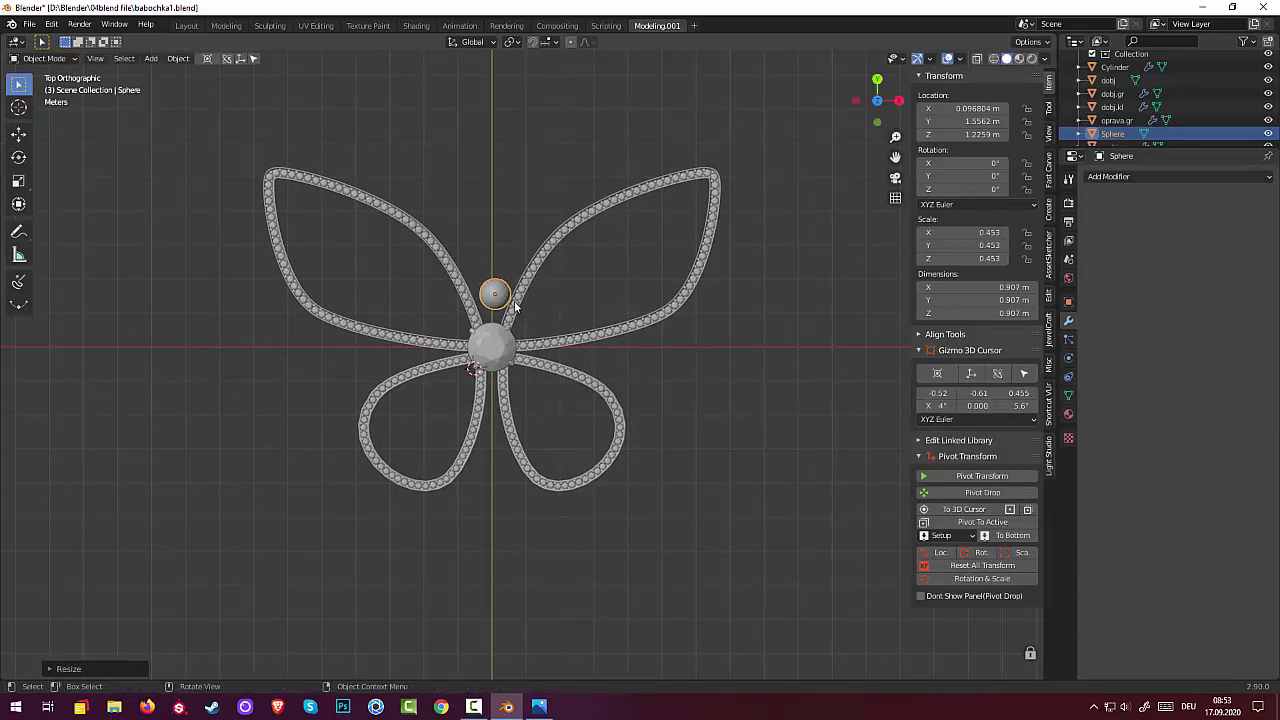
Reset the 3D cursor to the world origin and move the sphere onto the centre line at Y about 1.03 m
click(240, 59)
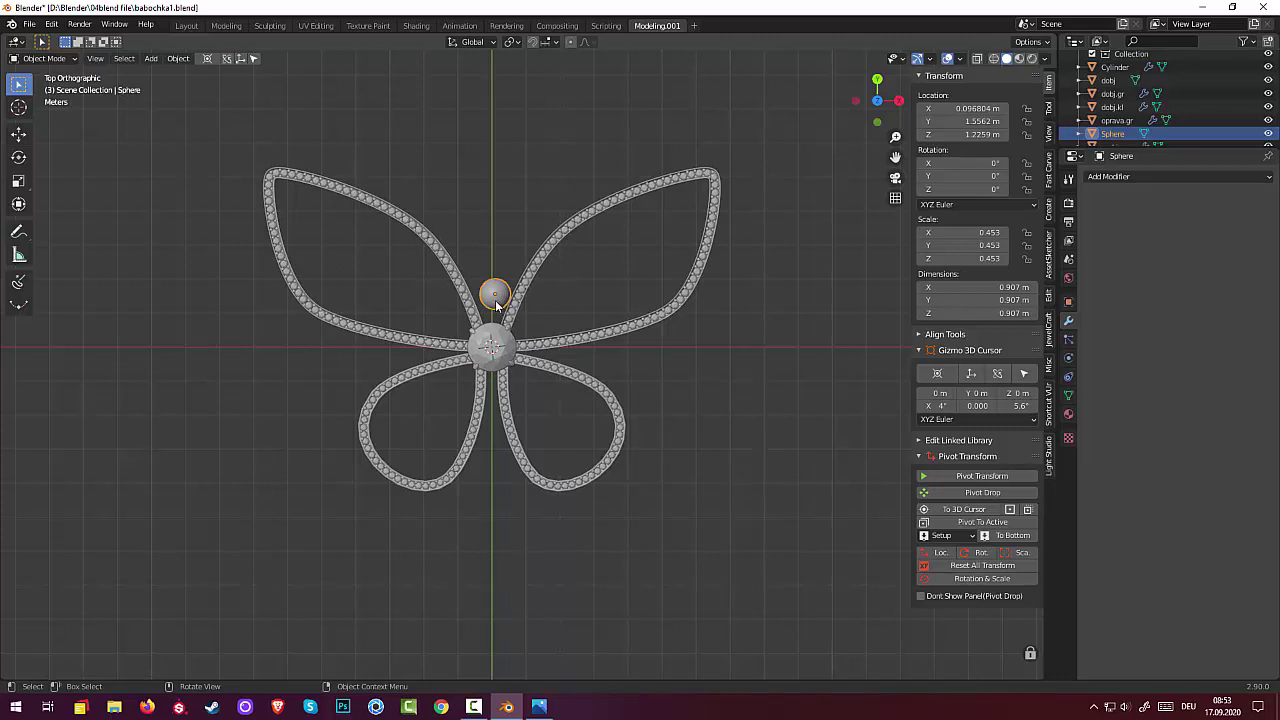
key(g)
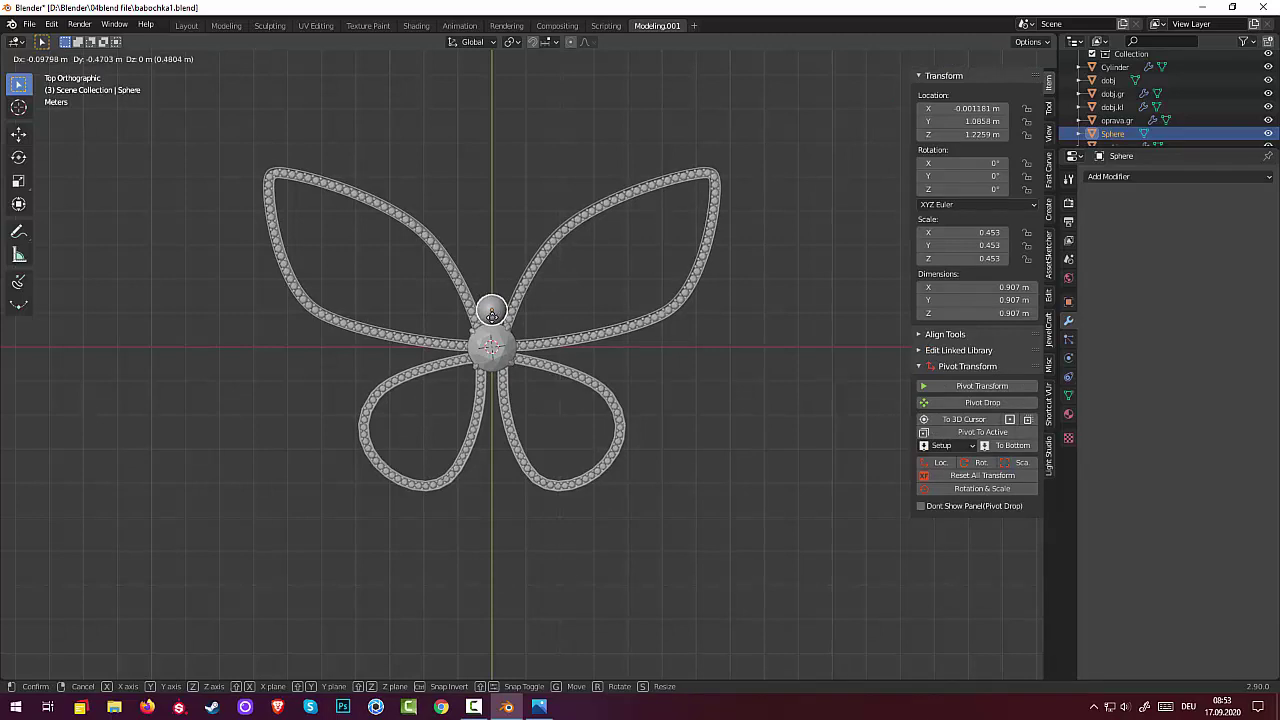
click(491, 316)
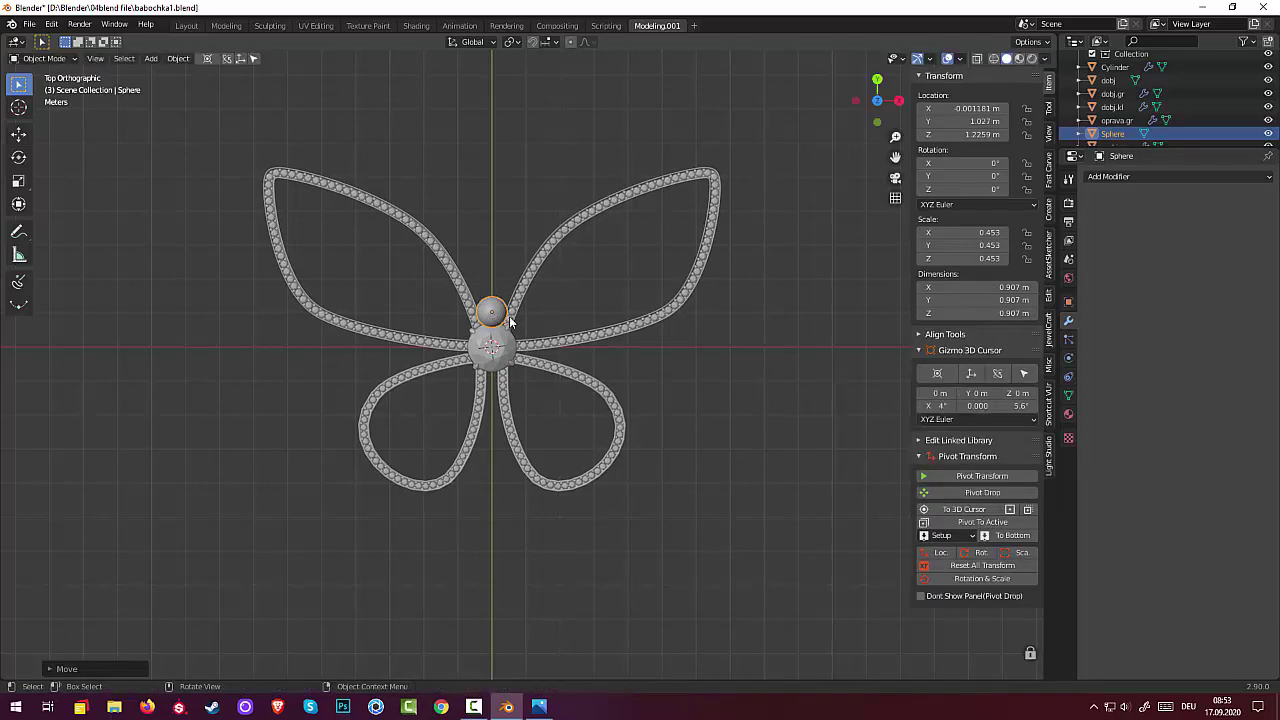
Scale the sphere down to about 0.36 and move it closer to the central diamond, to Y about 0.91 m
key(s)
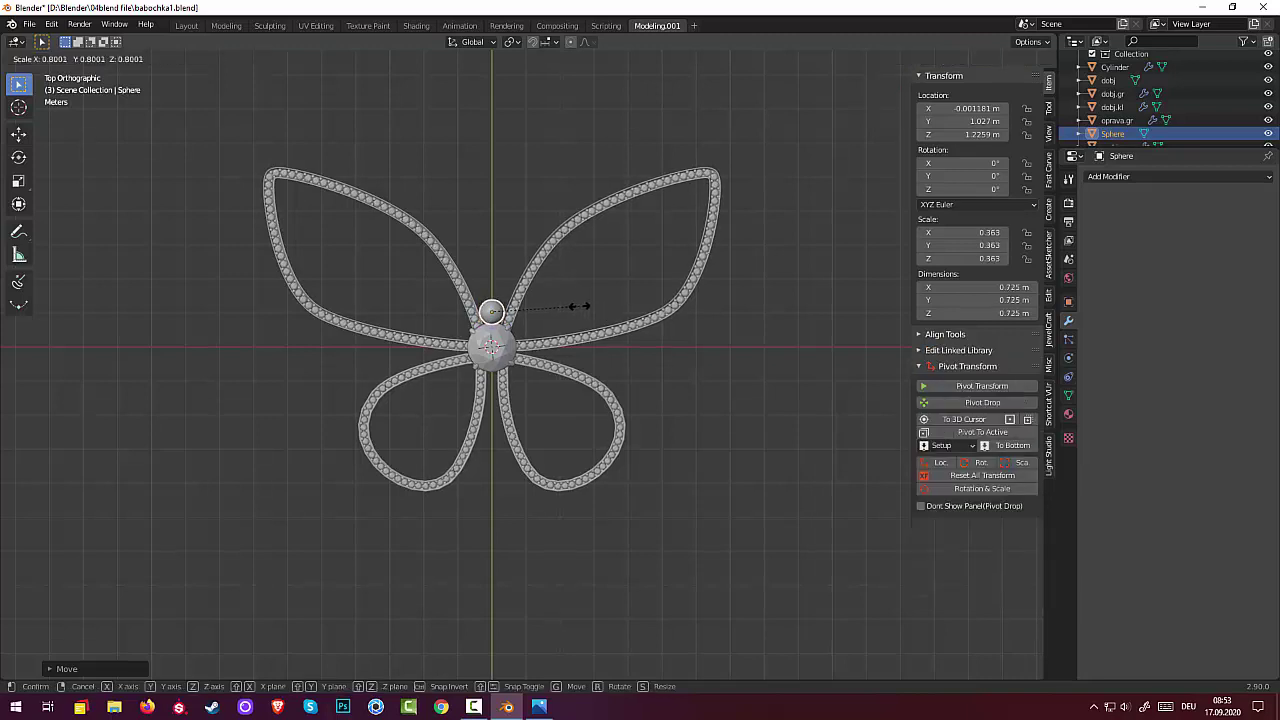
click(583, 306)
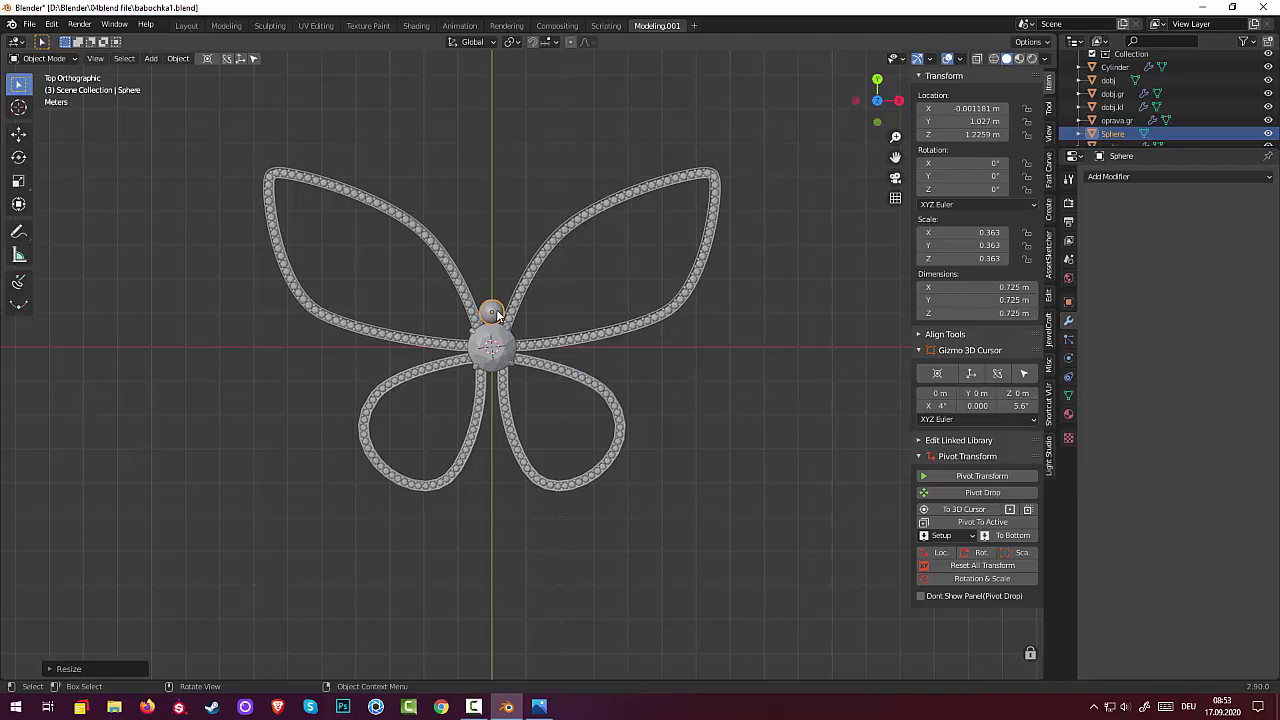
key(g)
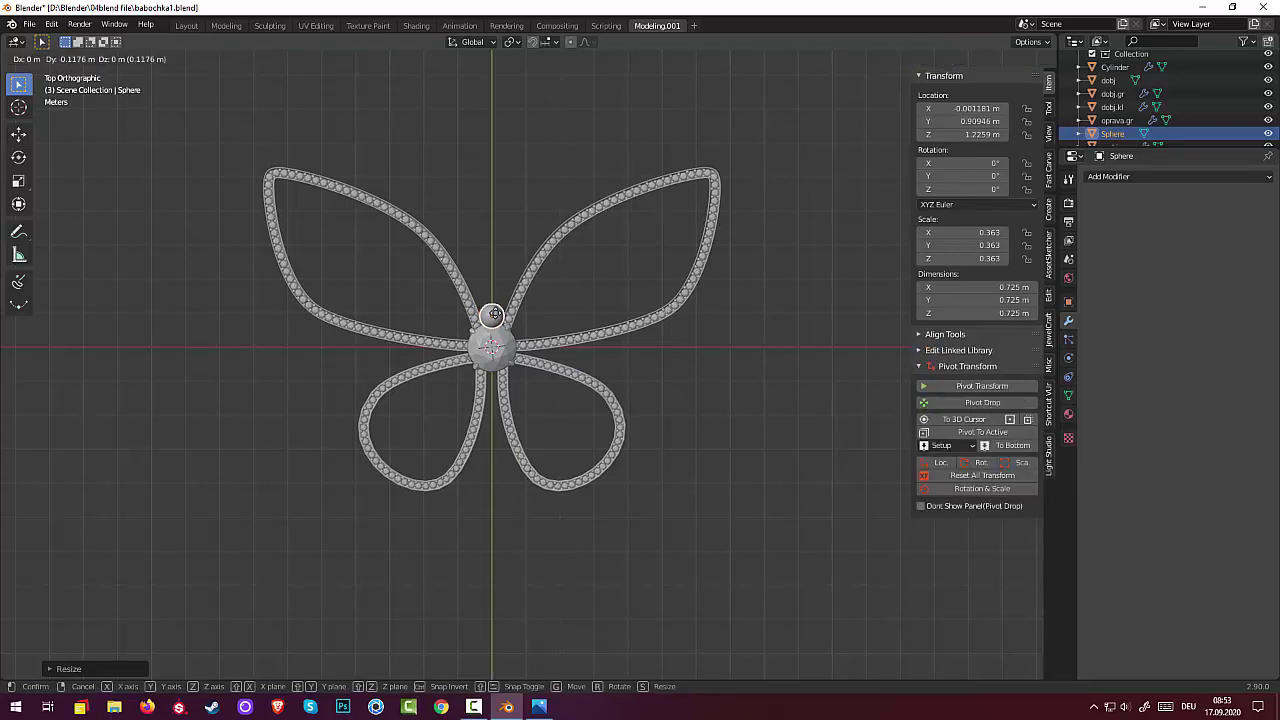
key(Return)
Lower the sphere about 1.03 m along the Z axis to the level of the wings, and select the large wing frame
middle_drag(622, 339, 561, 306)
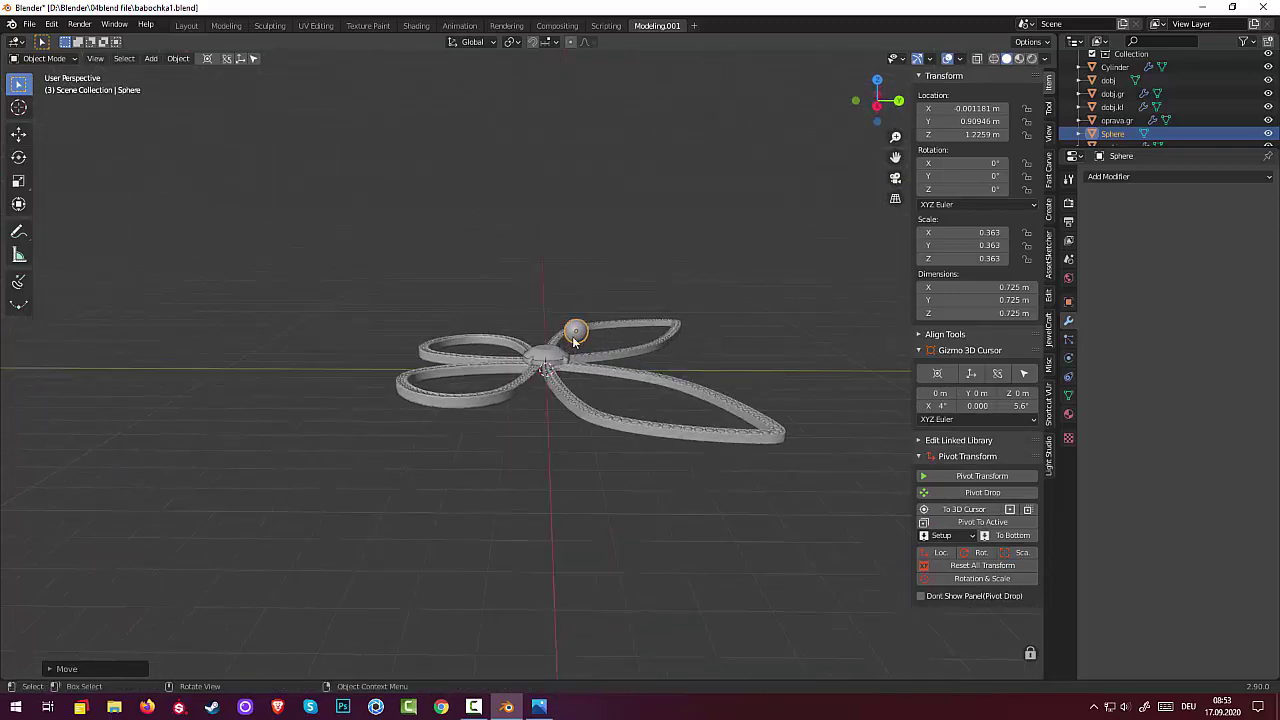
key(g)
key(z)
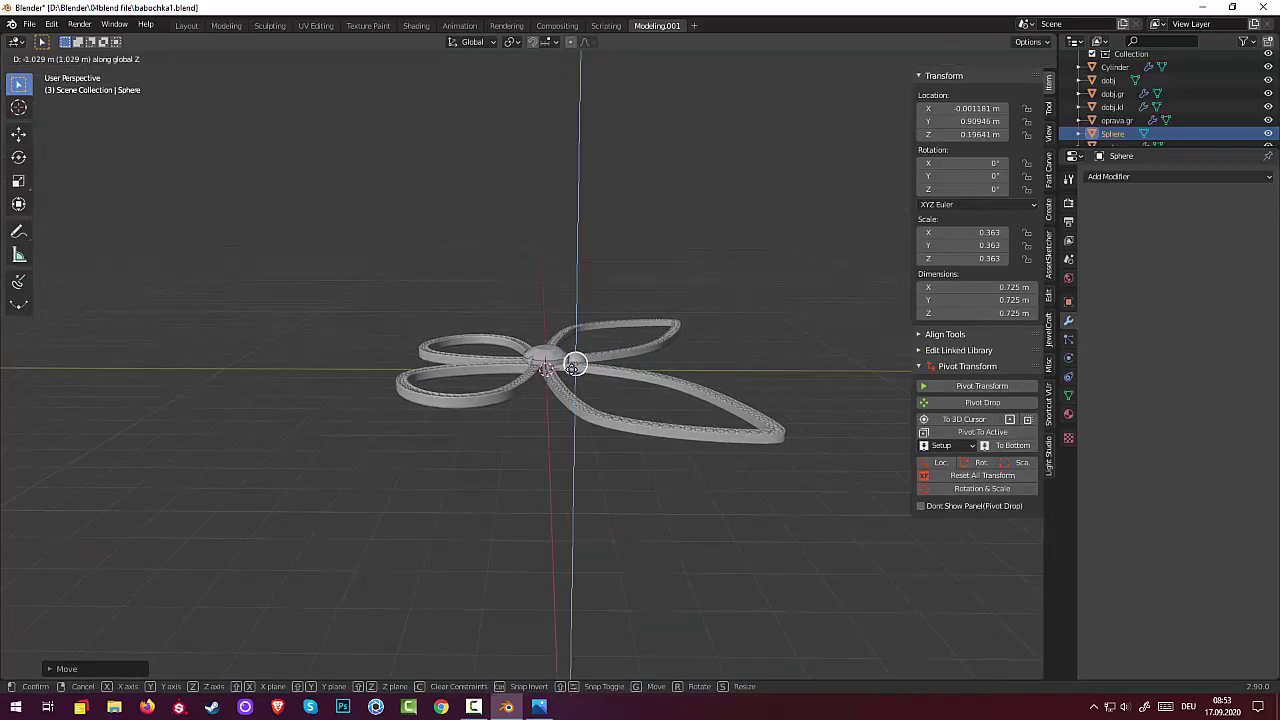
click(572, 366)
click(586, 431)
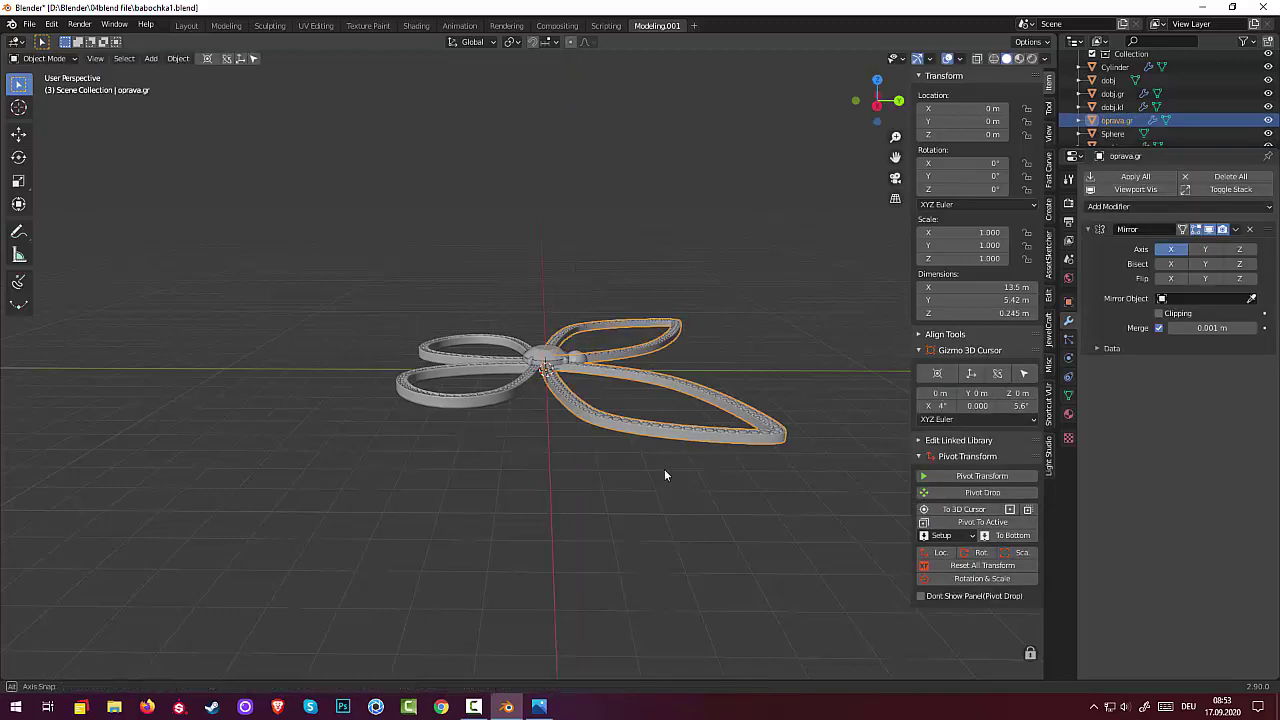
In the front view, draw an antenna curve about 3.3 m wide and 4.3 m tall, arching up and outward from the central diamond
key(KP_7)
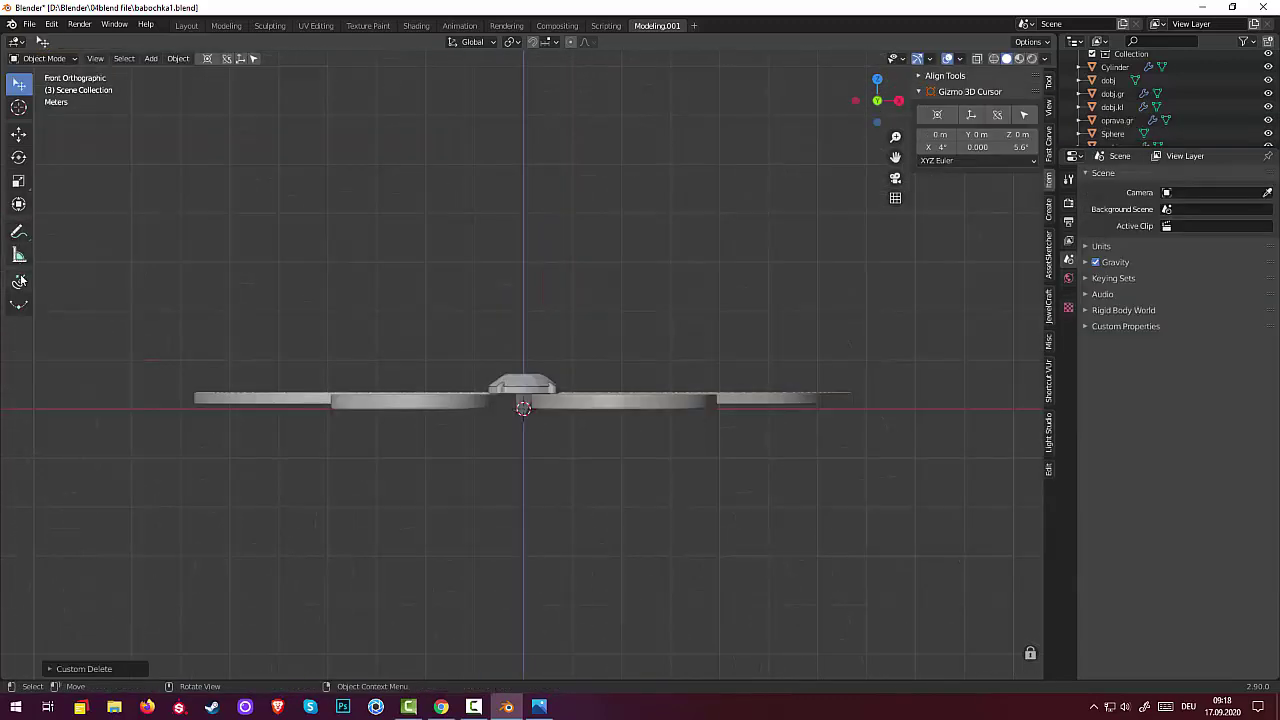
click(18, 282)
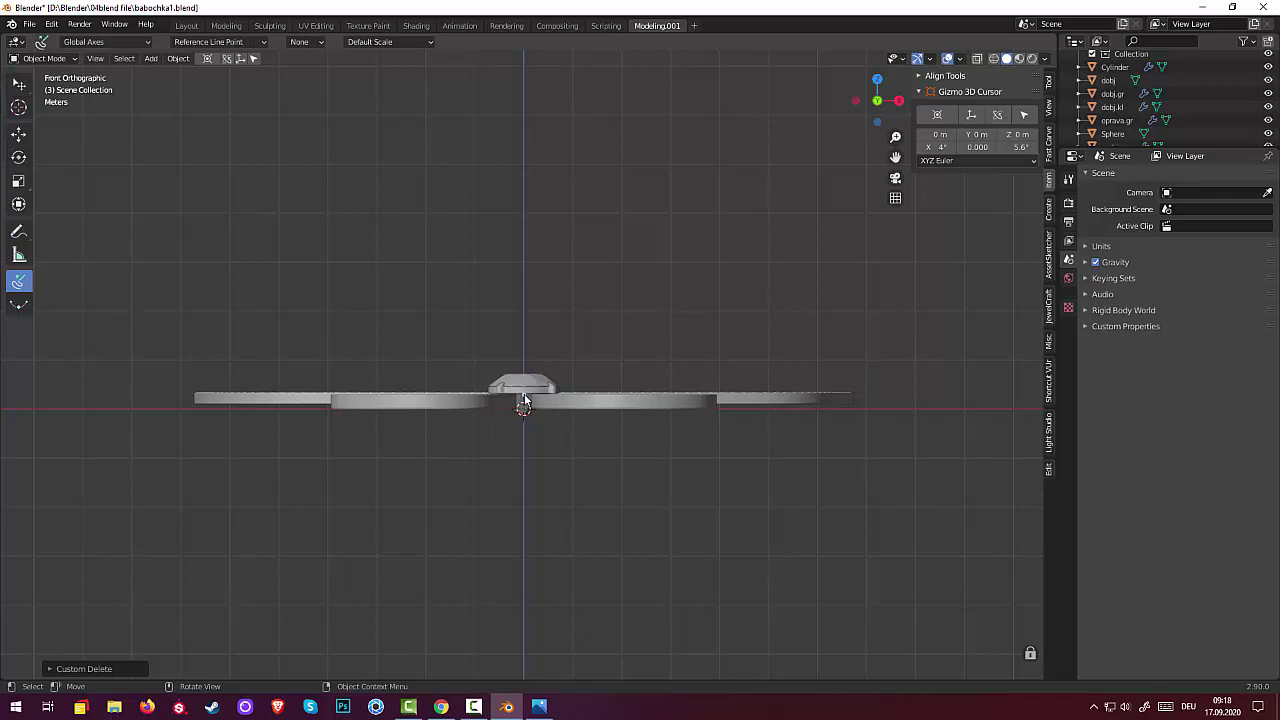
mouse_move(523, 400)
mouse_down()
mouse_move(548, 273)
mouse_move(591, 206)
mouse_move(684, 183)
mouse_up()
key(Return)
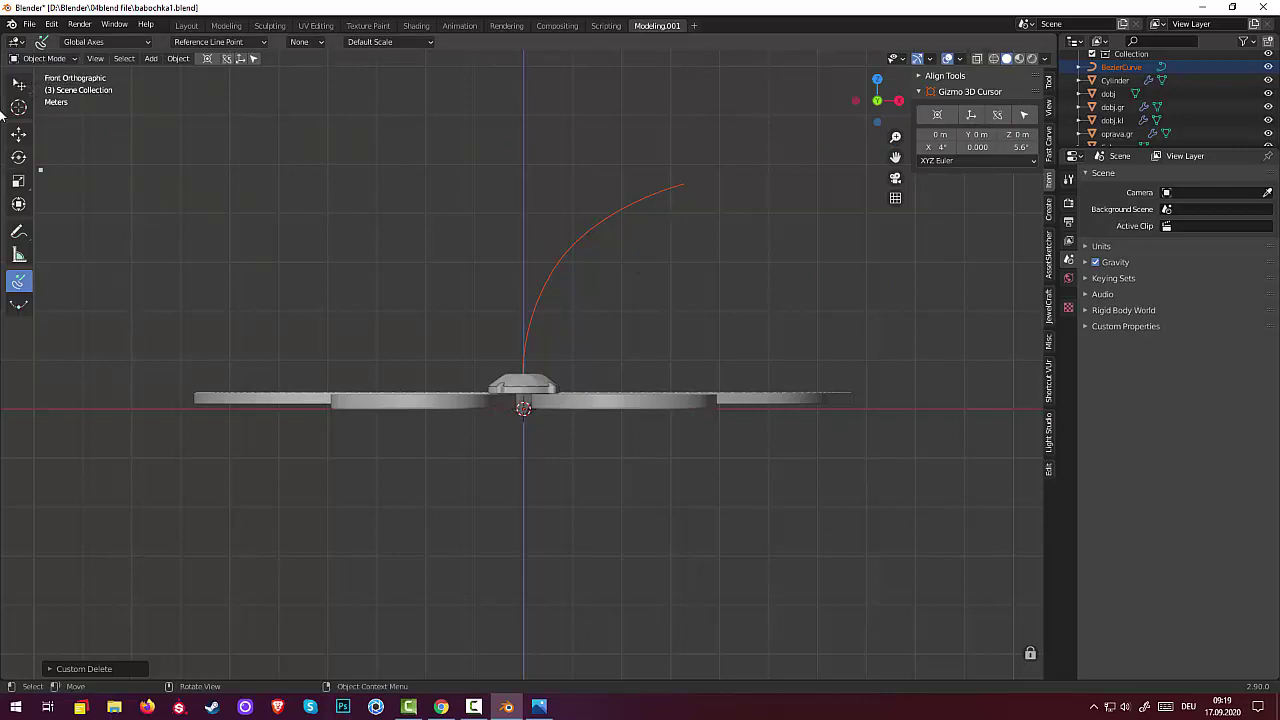
click(18, 86)
click(46, 90)
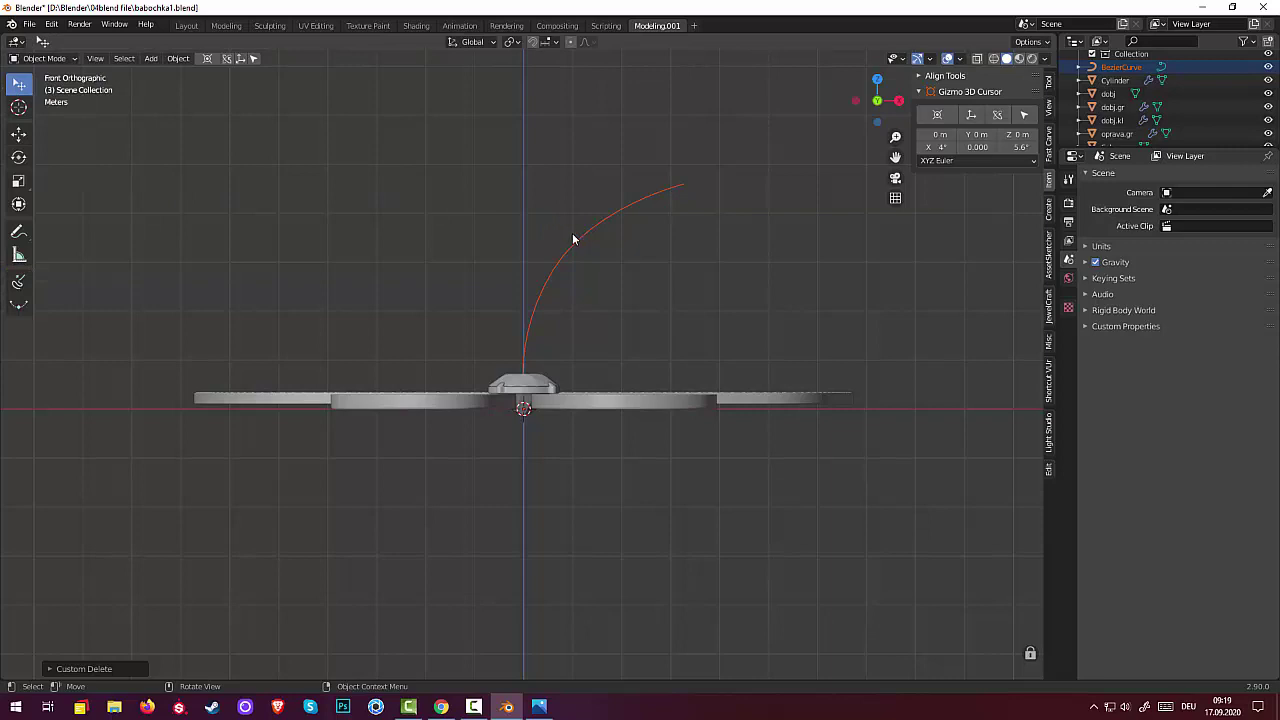
Give the antenna curve a round thickness with a bevel depth of 0.06 m
click(574, 243)
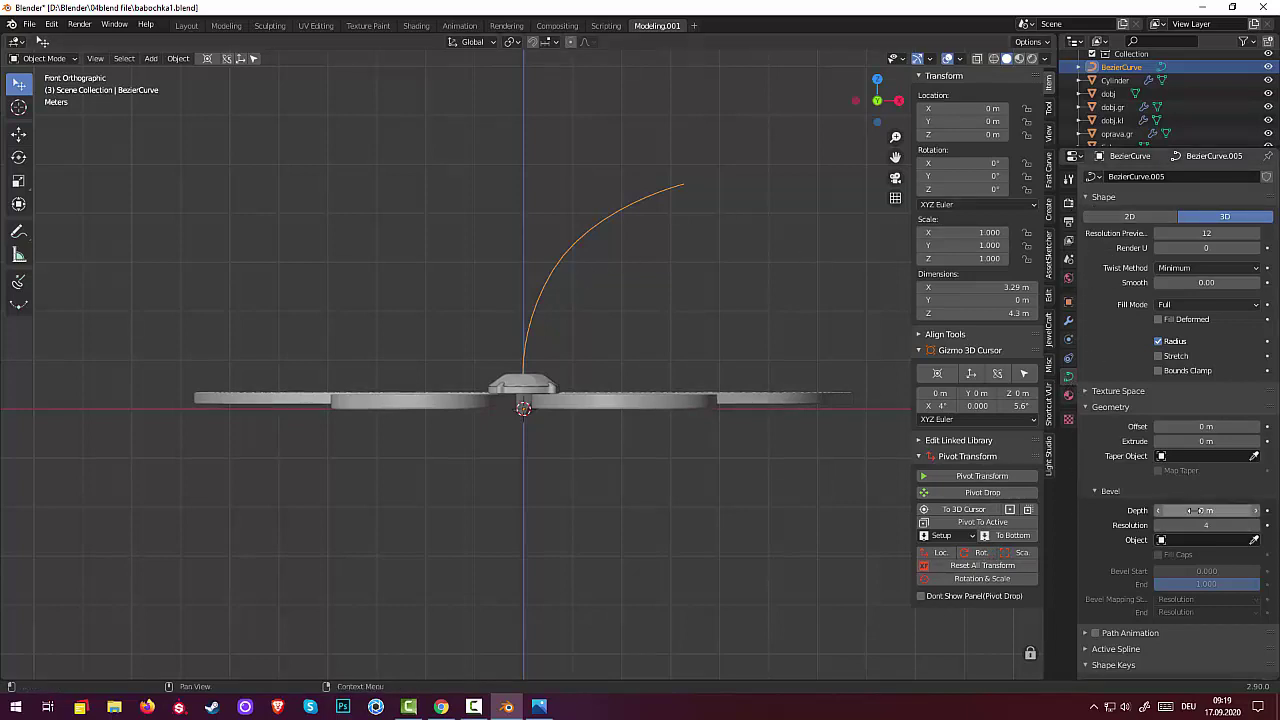
mouse_move(1203, 510)
mouse_down()
mouse_move(1240, 510)
mouse_move(1221, 510)
mouse_up()
click(770, 533)
middle_drag(770, 533, 737, 422)
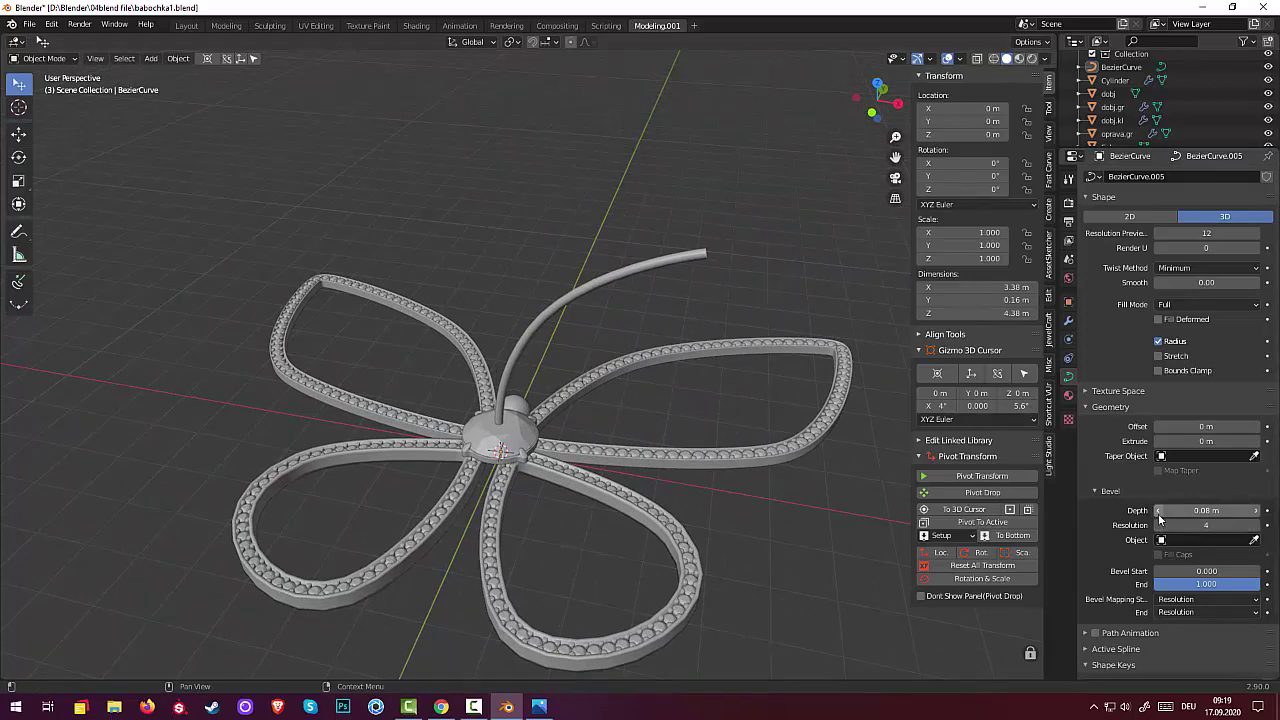
mouse_move(1158, 512)
mouse_down()
mouse_move(1135, 512)
mouse_move(1158, 512)
mouse_up()
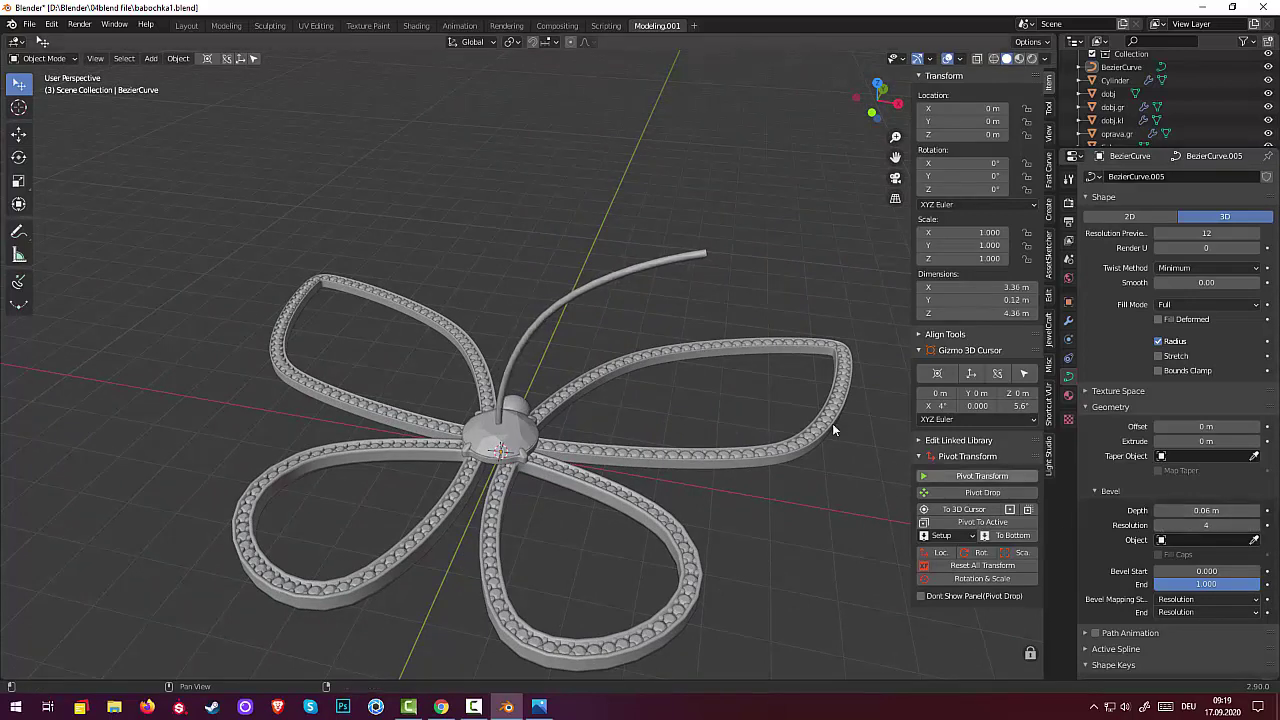
Set the antenna curve's origin to the 3D cursor and select the curve
middle_drag(701, 349, 477, 304)
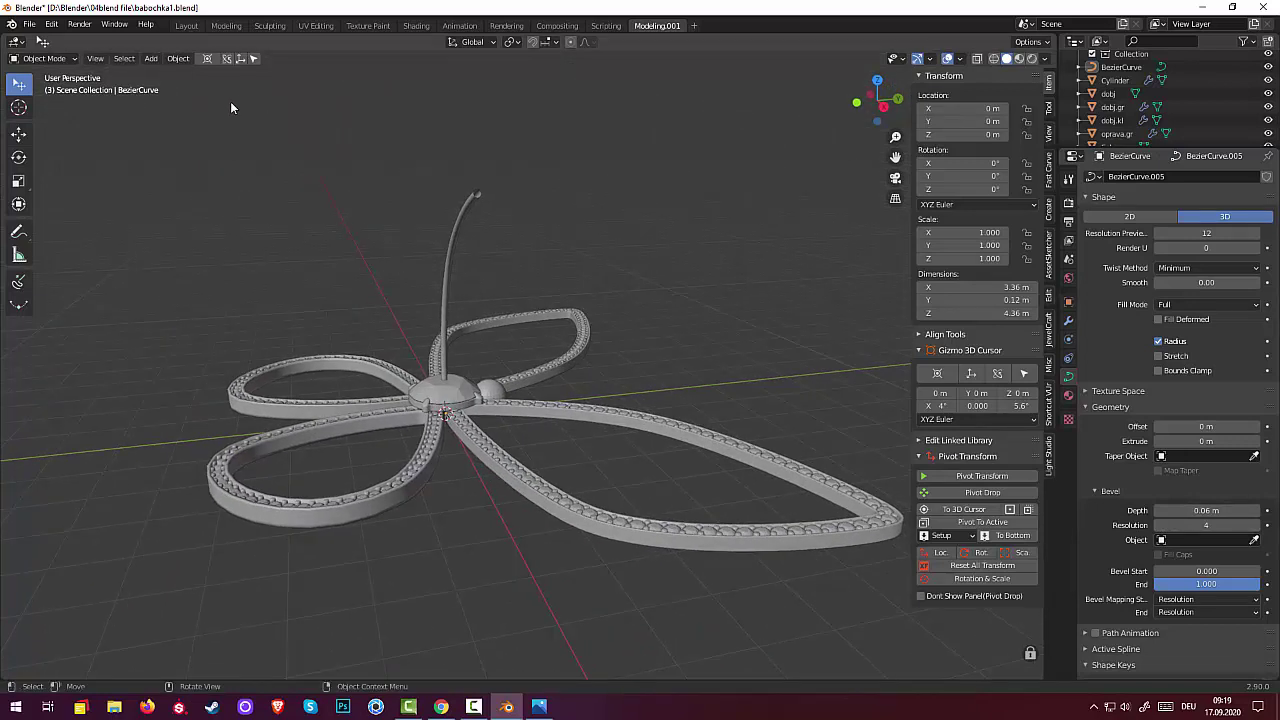
click(178, 58)
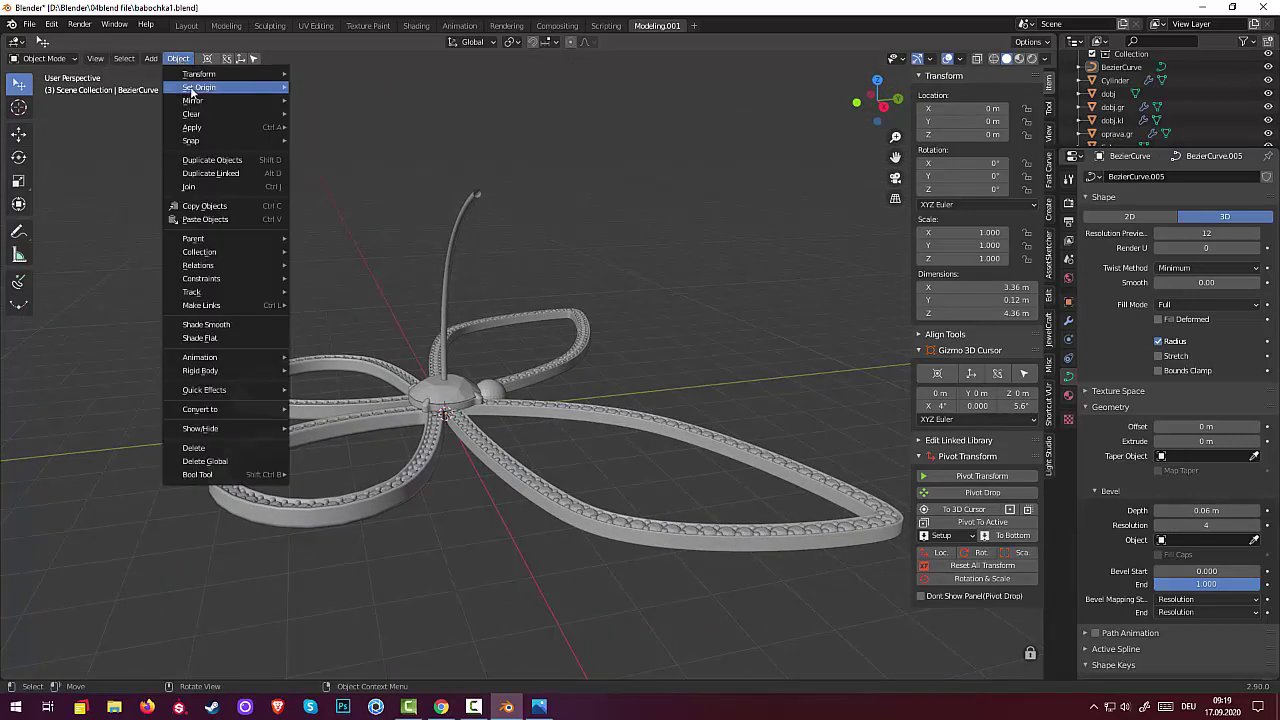
mouse_move(192, 91)
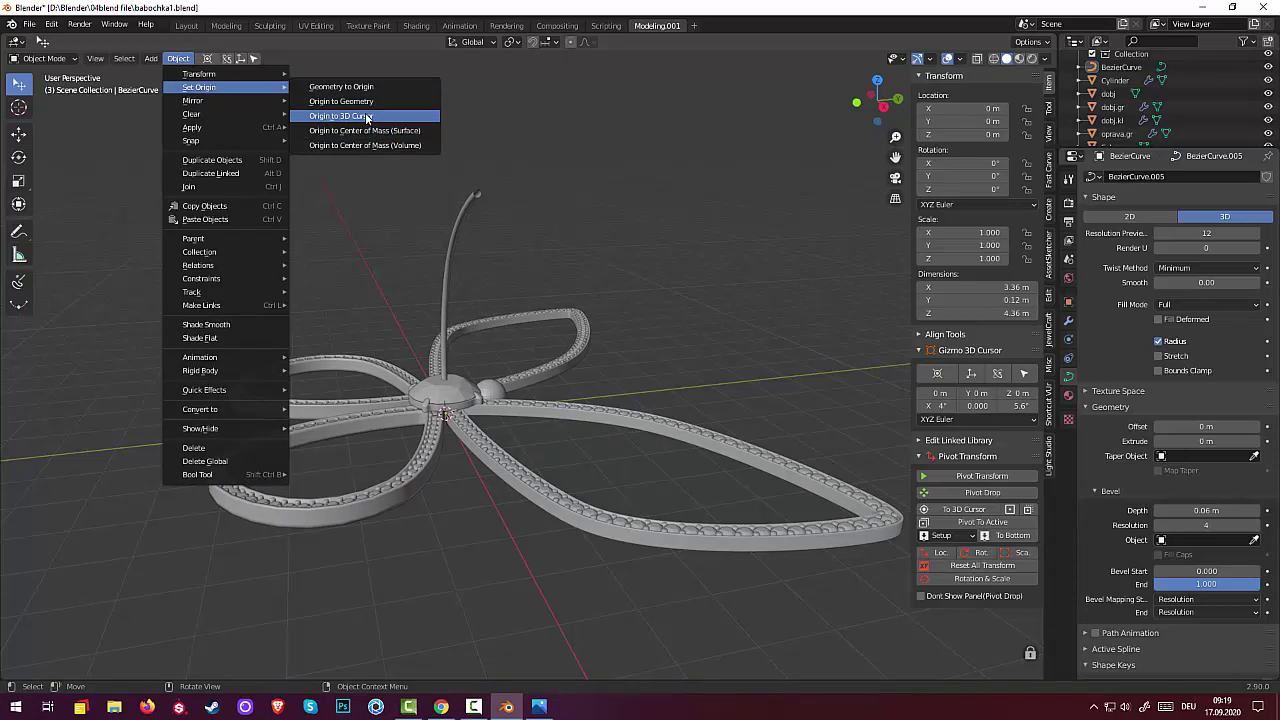
click(368, 117)
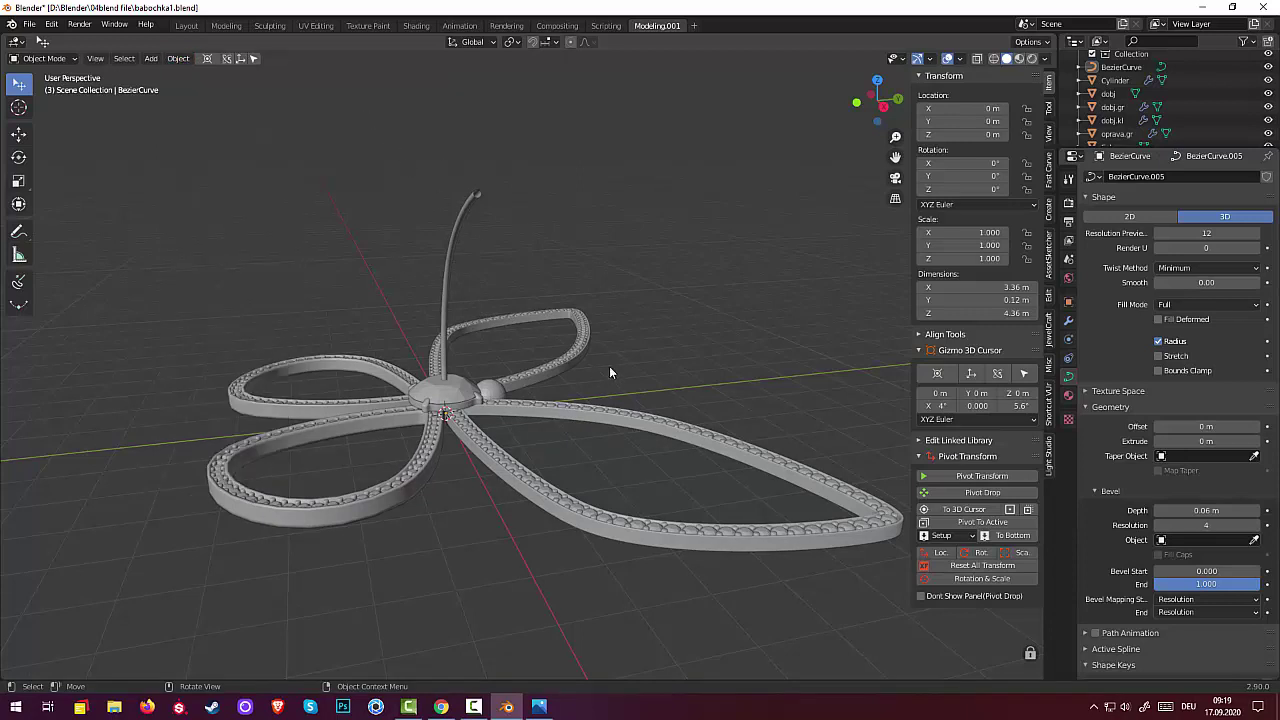
click(457, 242)
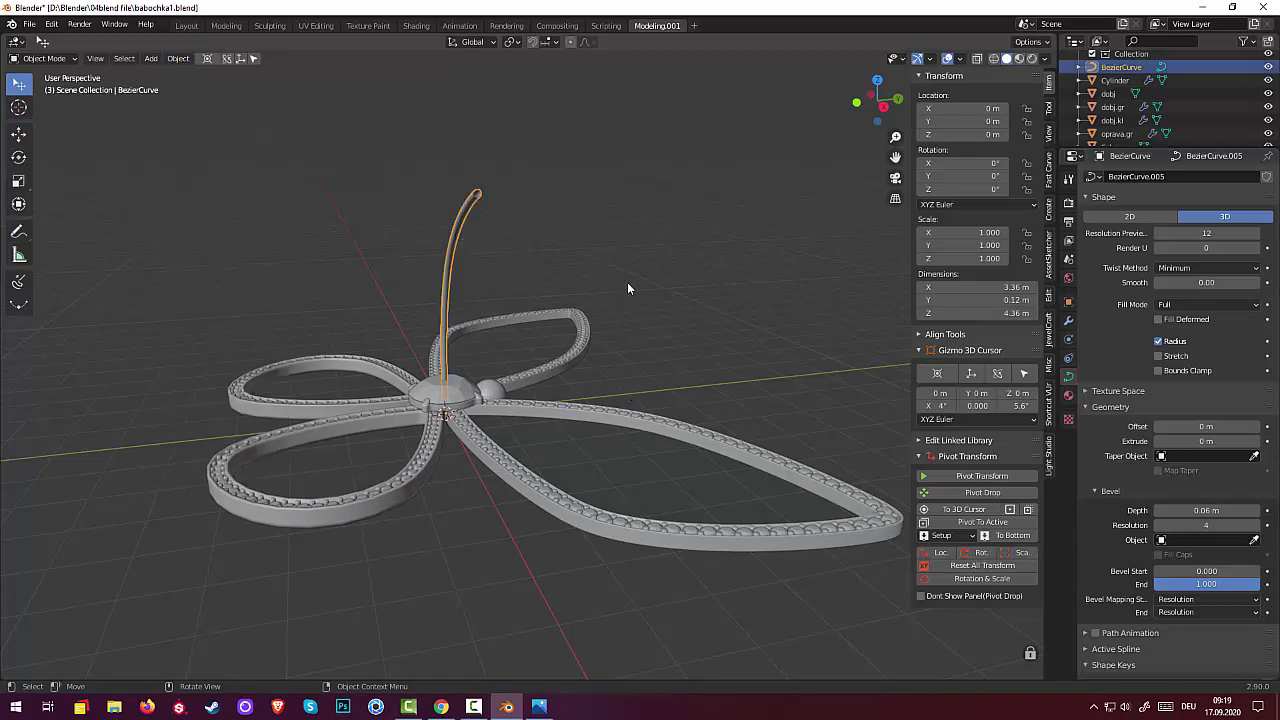
key(r)
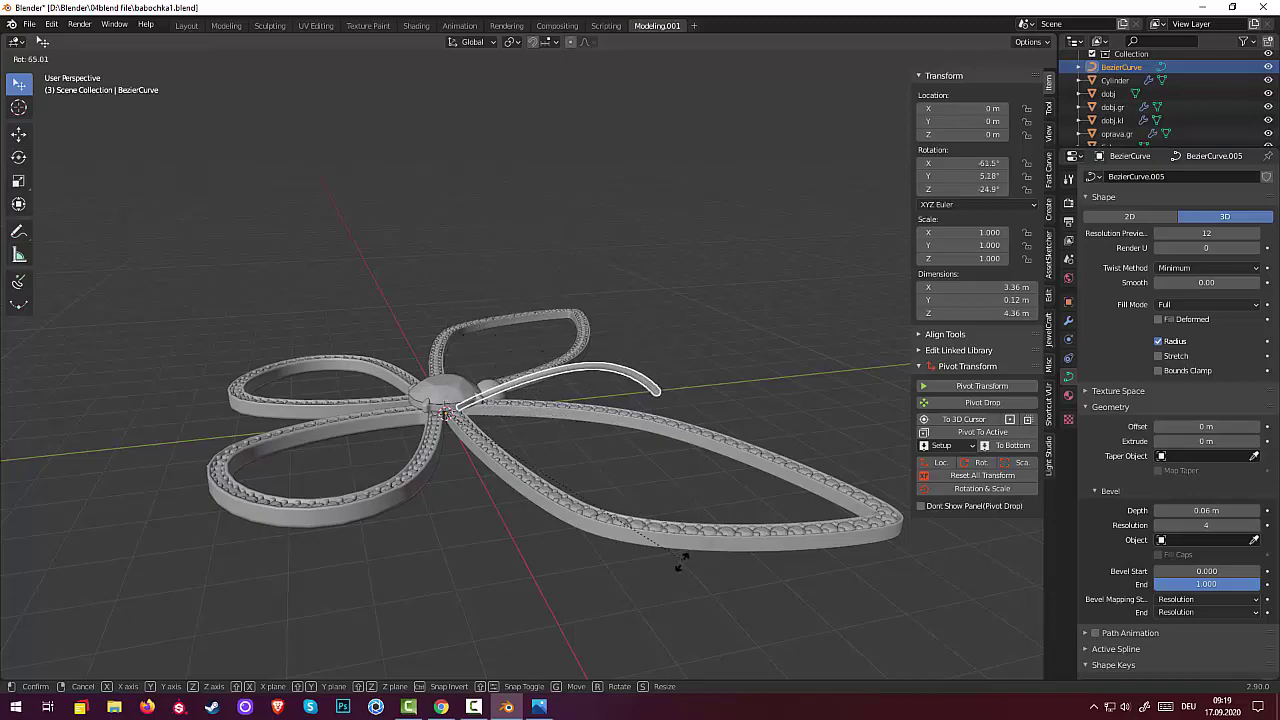
click(650, 579)
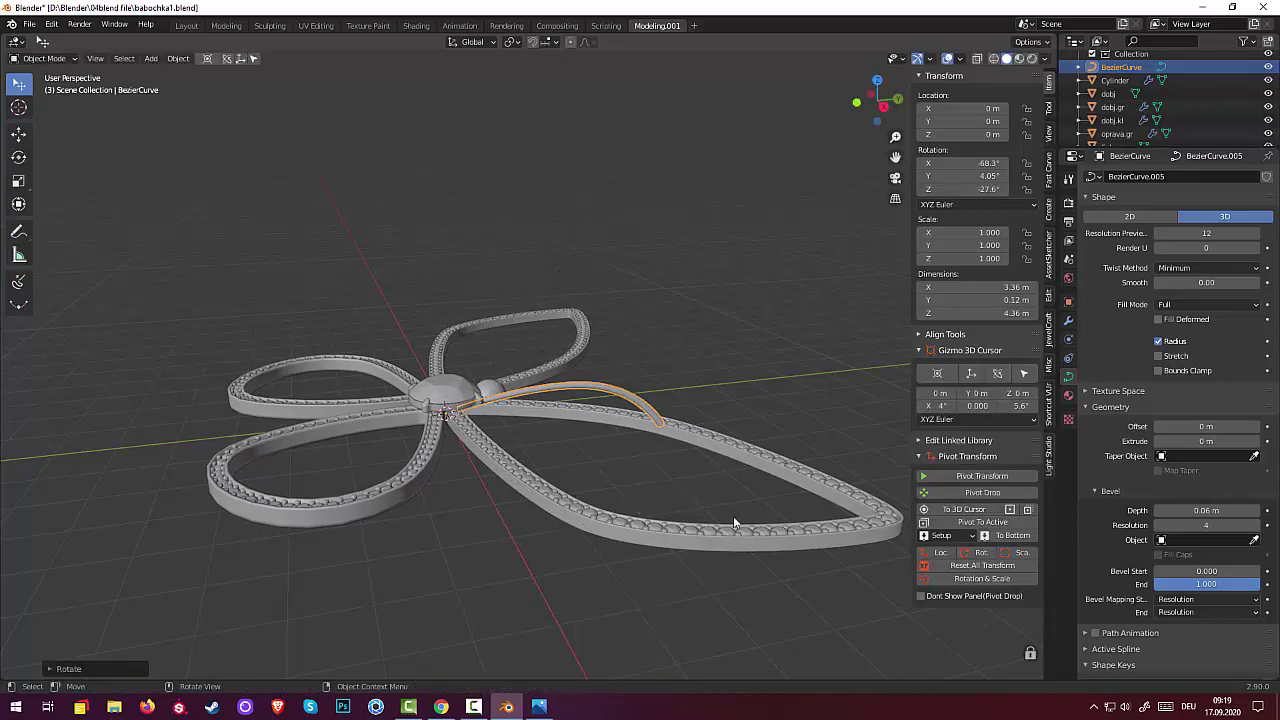
middle_drag(734, 523, 968, 496)
key(alt+r)
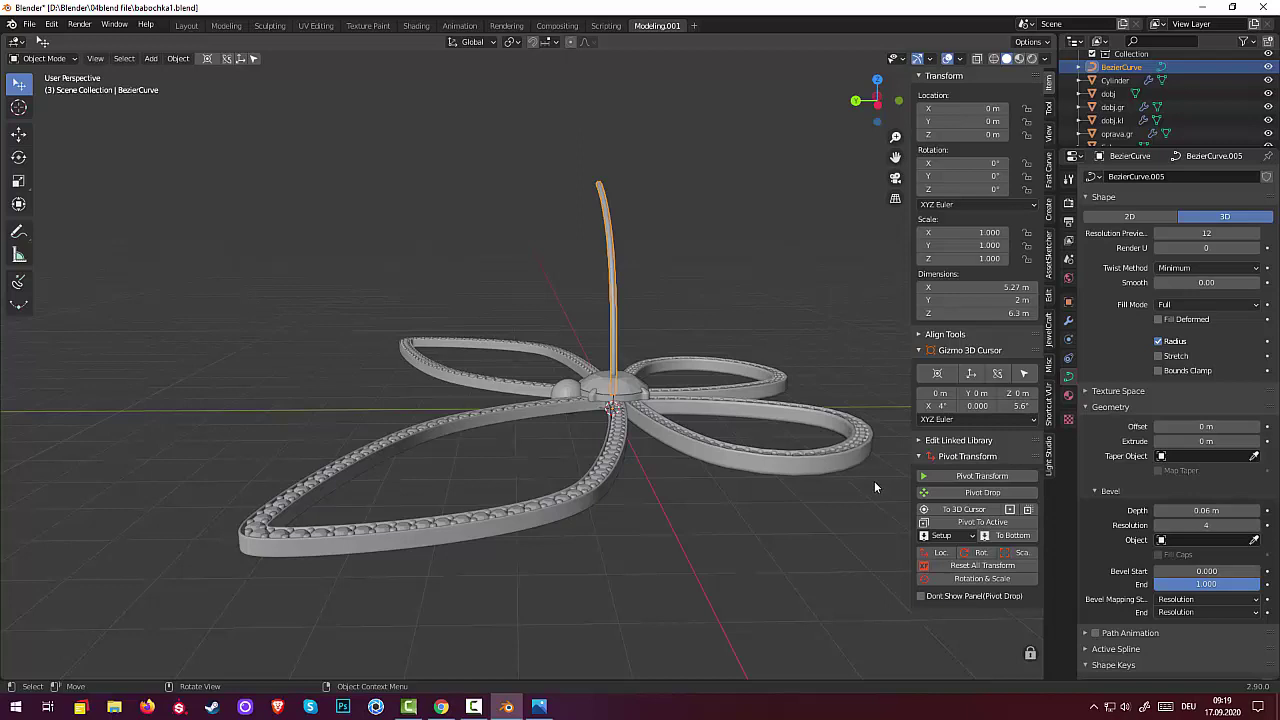
Rotate the antenna curve -90° about the global X axis to lay it flat in the plane of the wings
key(r)
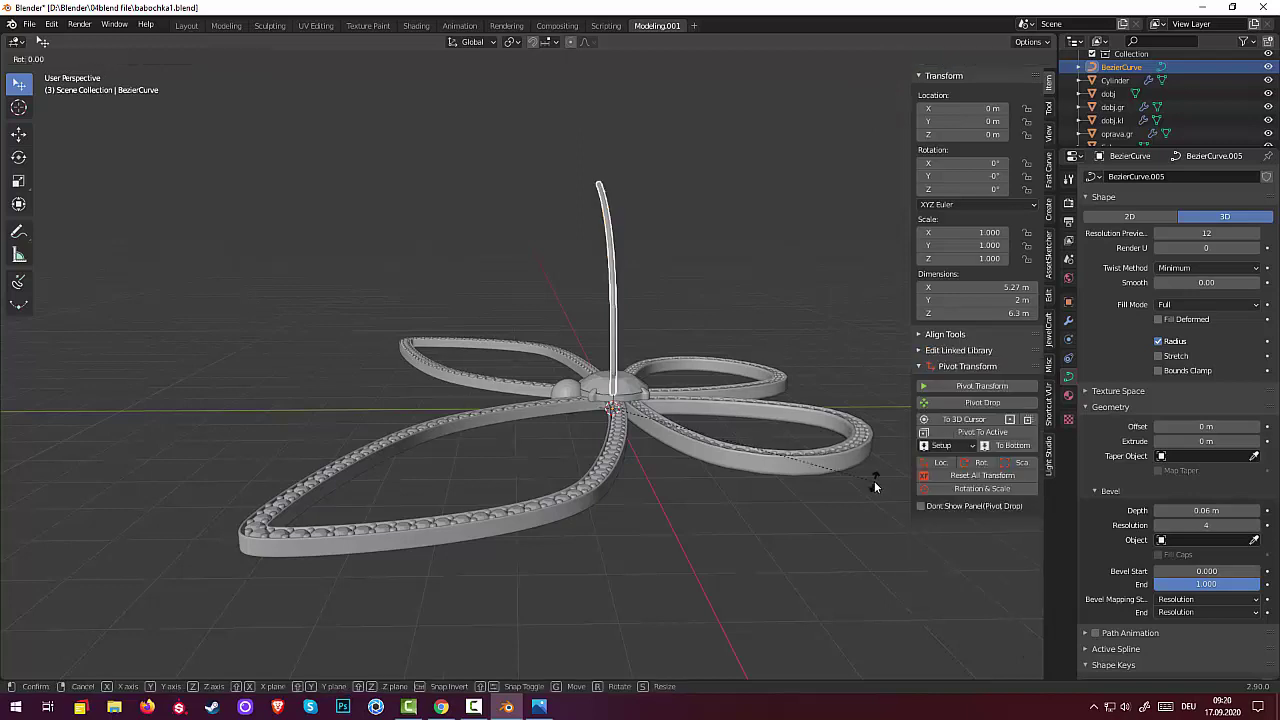
text(x90)
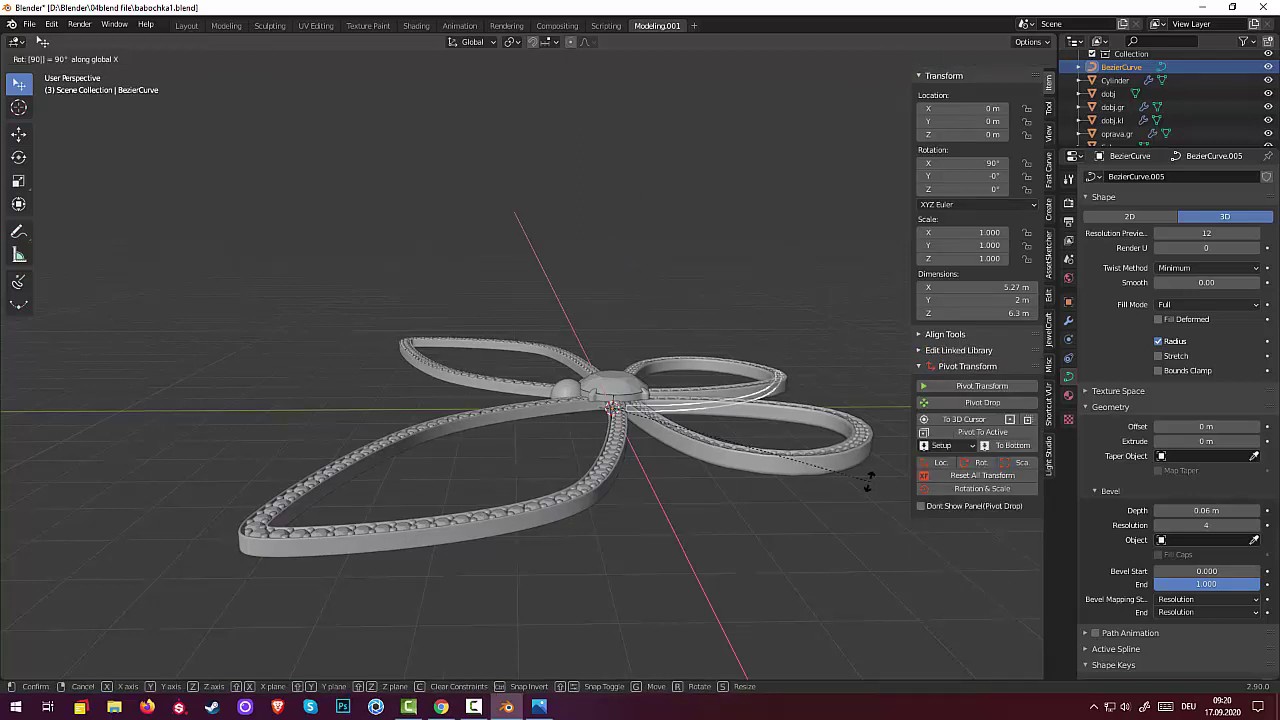
key(minus)
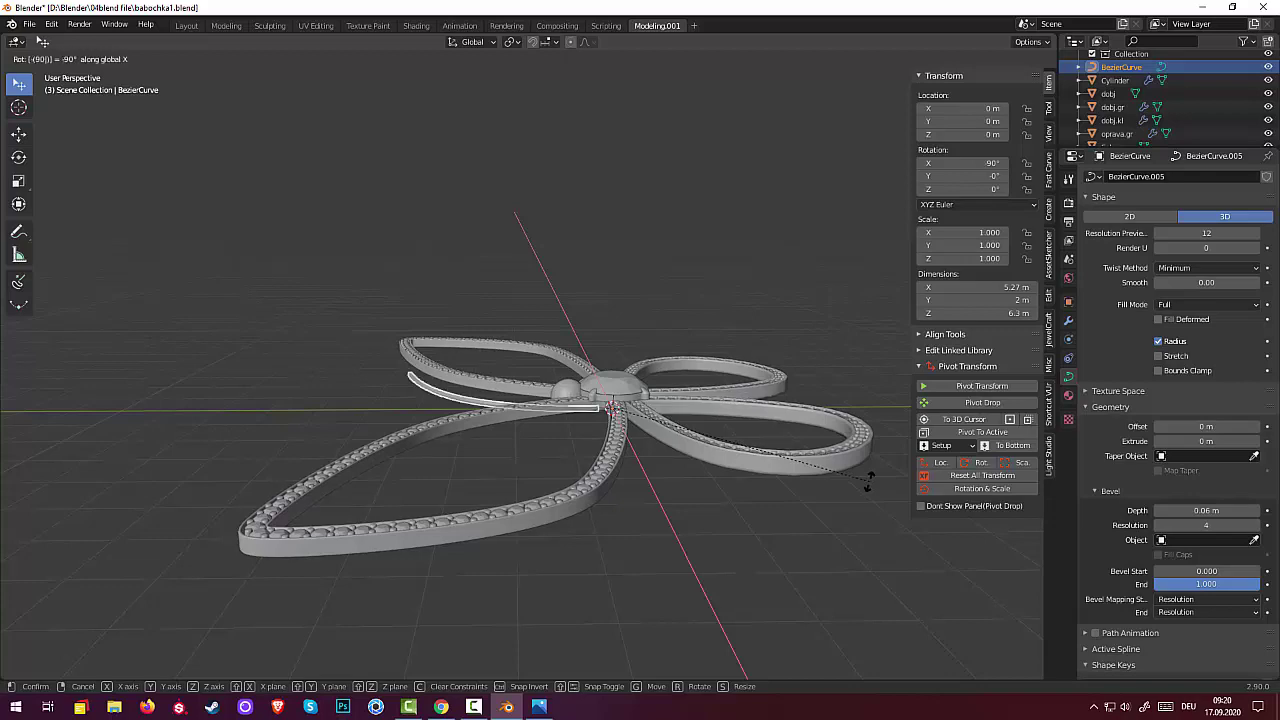
text(90)
key(Return)
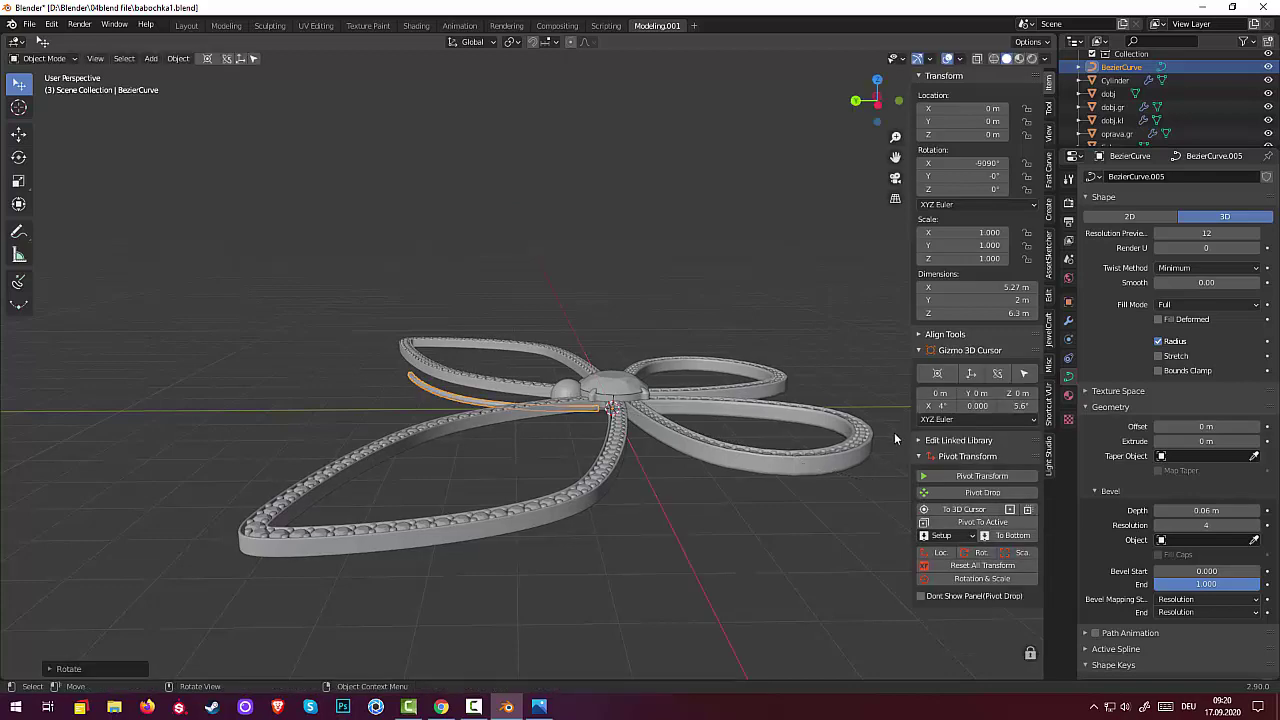
In the top view, move the antenna to X about 0.14 m, Y about 0.87 m and turn it about -2.5° around Z
middle_drag(894, 432, 747, 543)
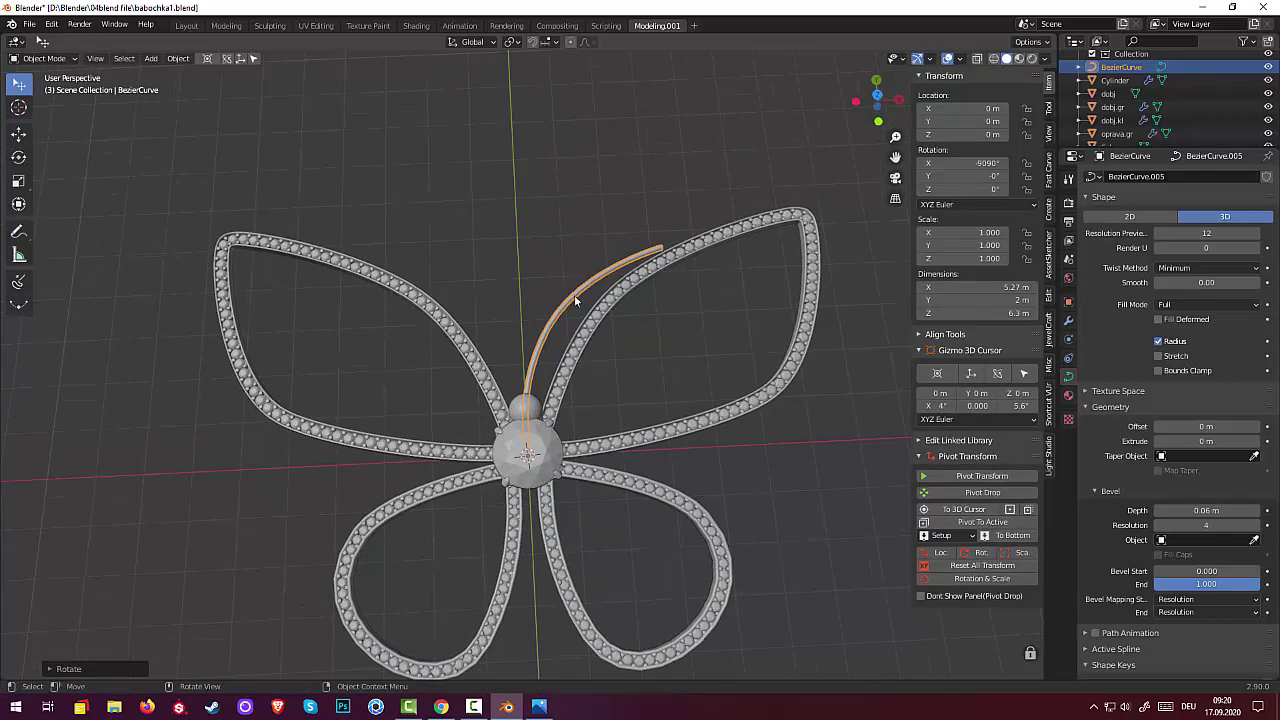
key(KP_7)
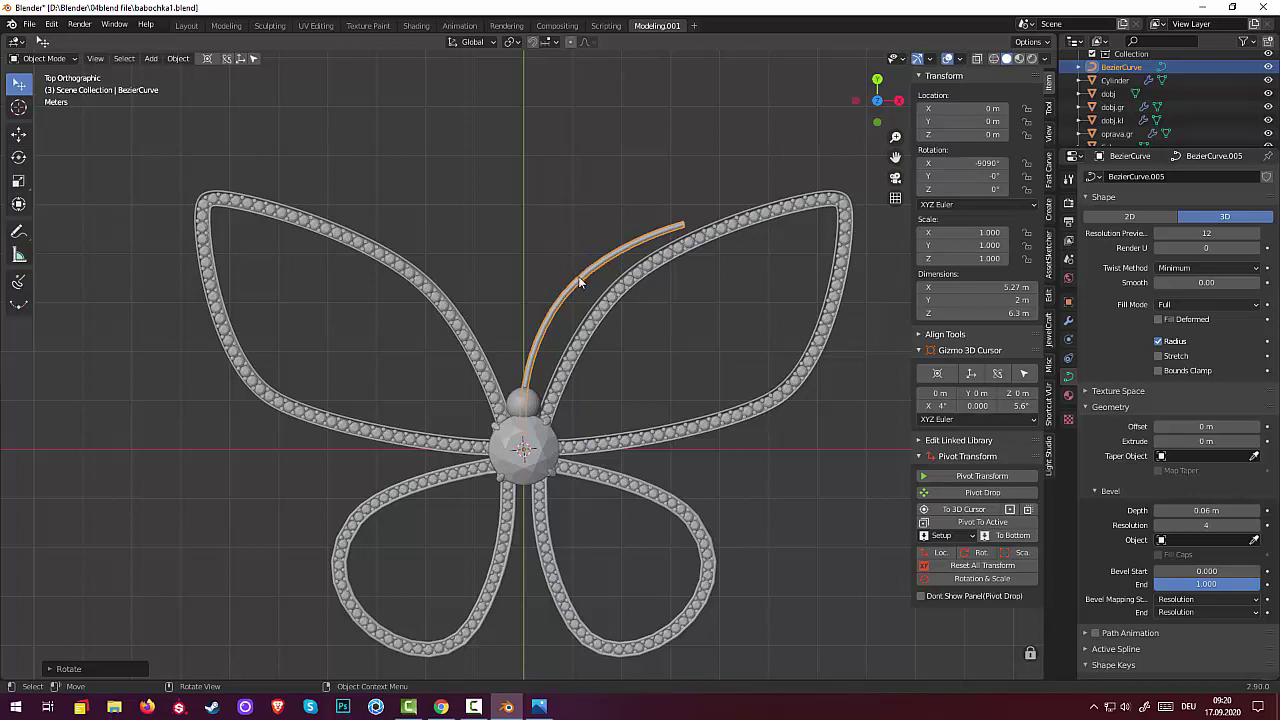
key(g)
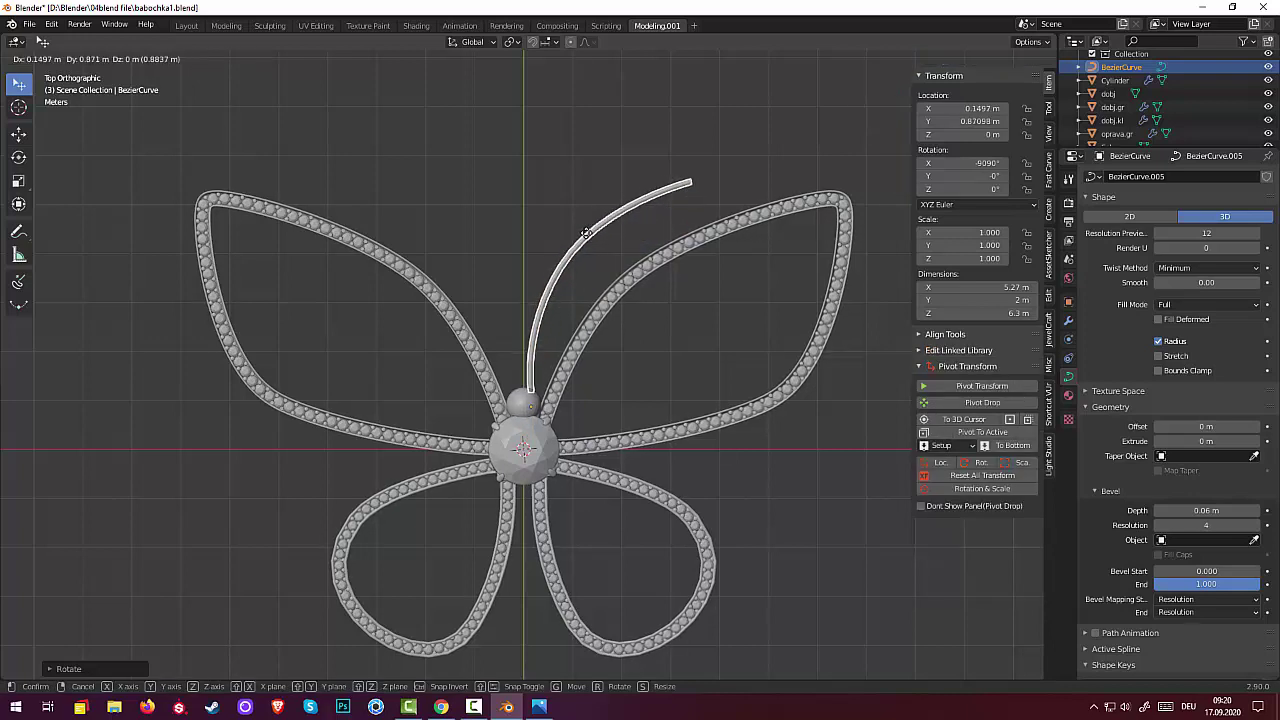
click(586, 234)
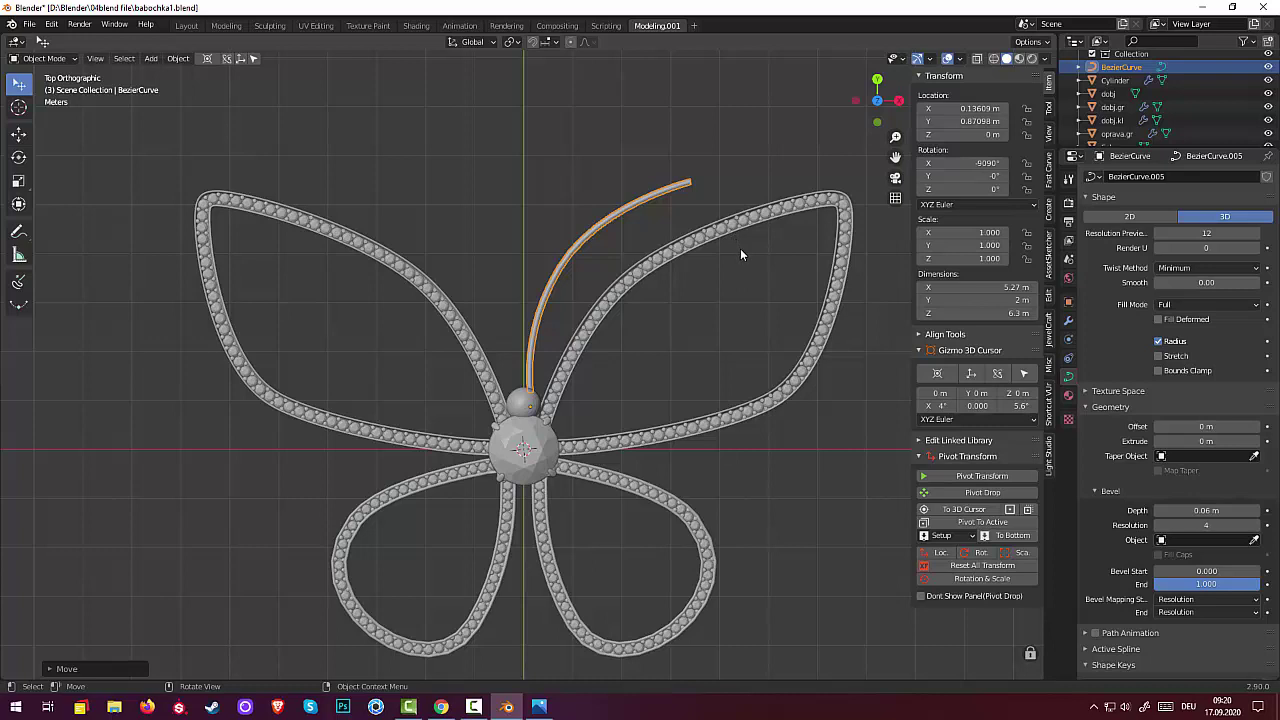
key(r)
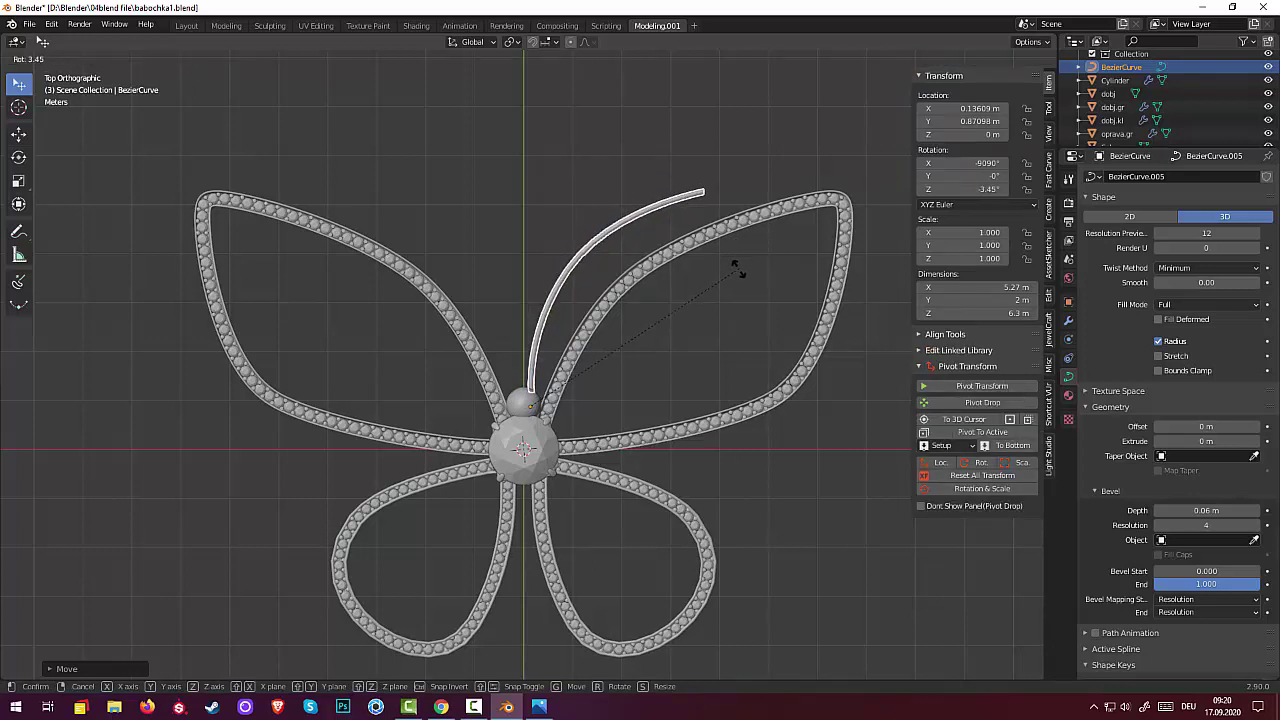
click(731, 263)
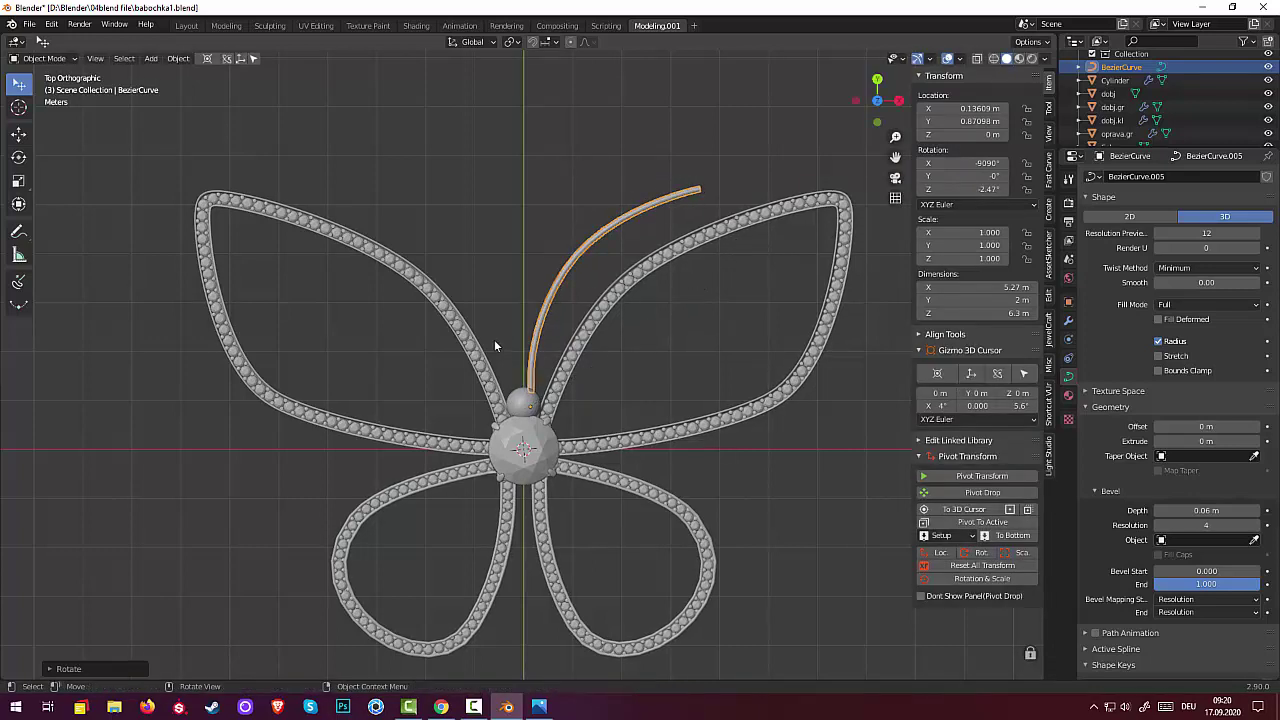
click(536, 344)
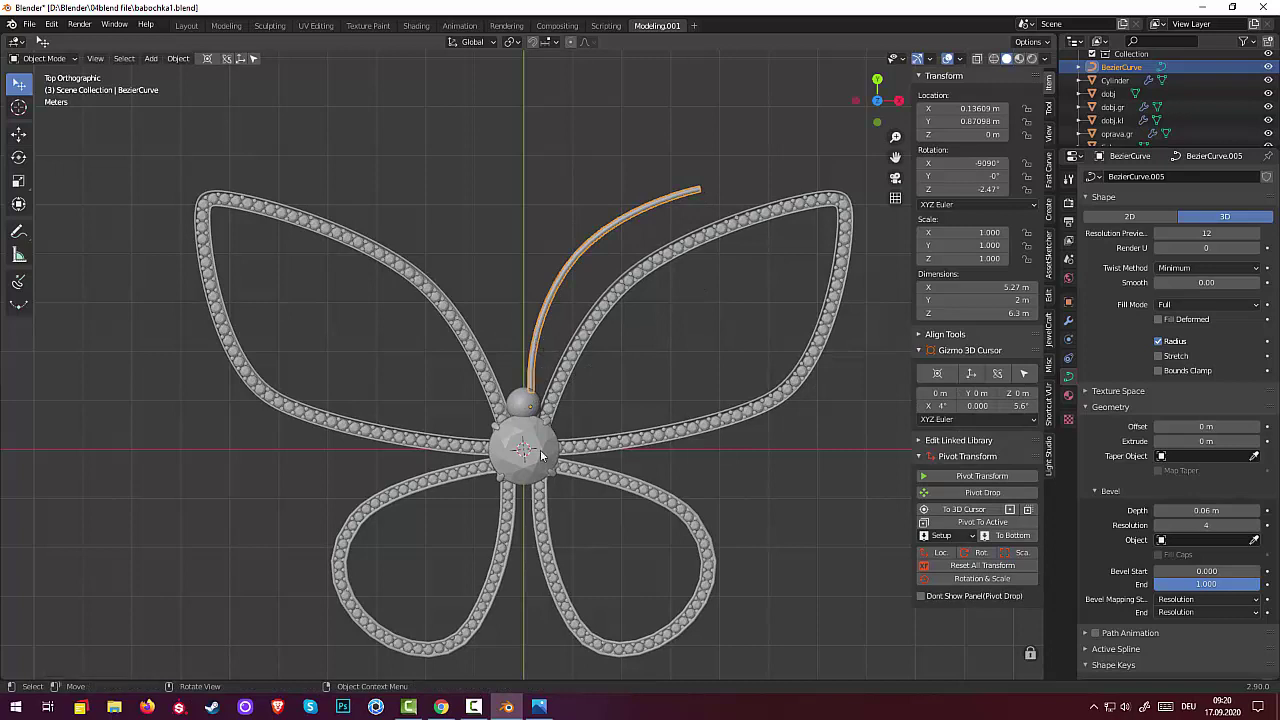
Duplicate the four-prong ring setting to the antenna's tip at X about 3.61 m, Y about 5.33 m, and shrink it to X and Y scale 0.27
click(550, 479)
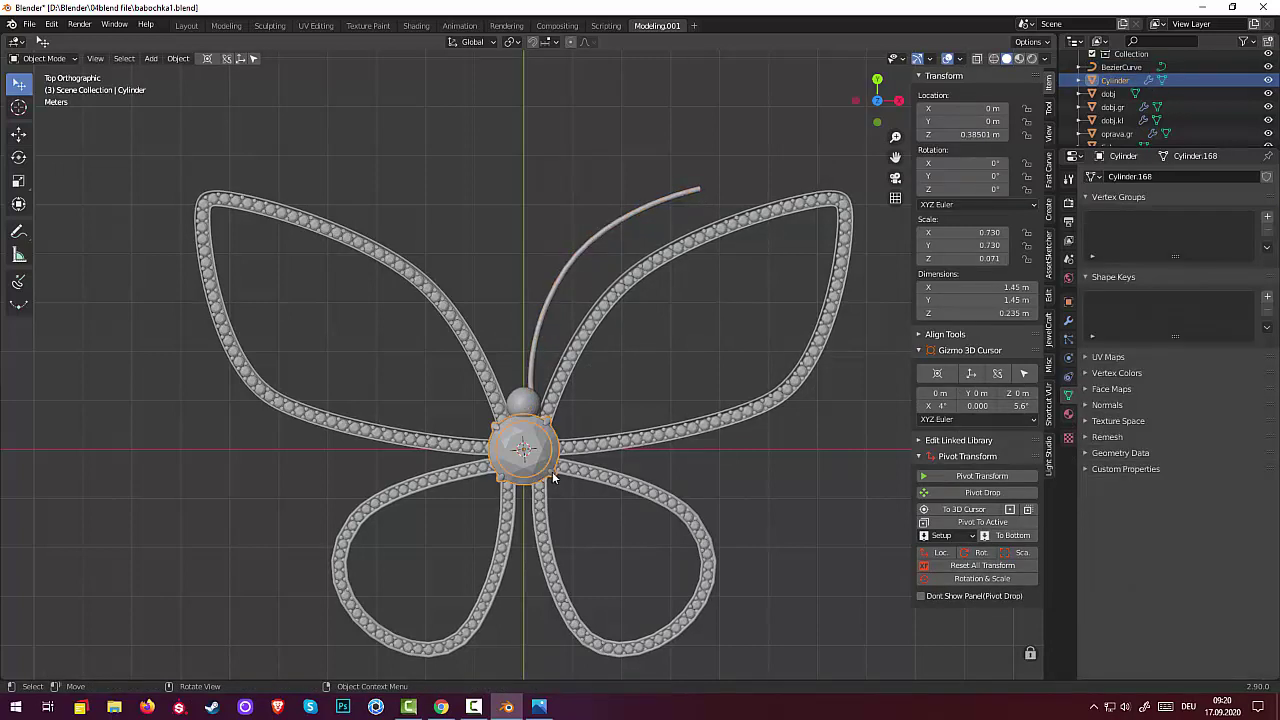
key(ctrl)
key(shift+d)
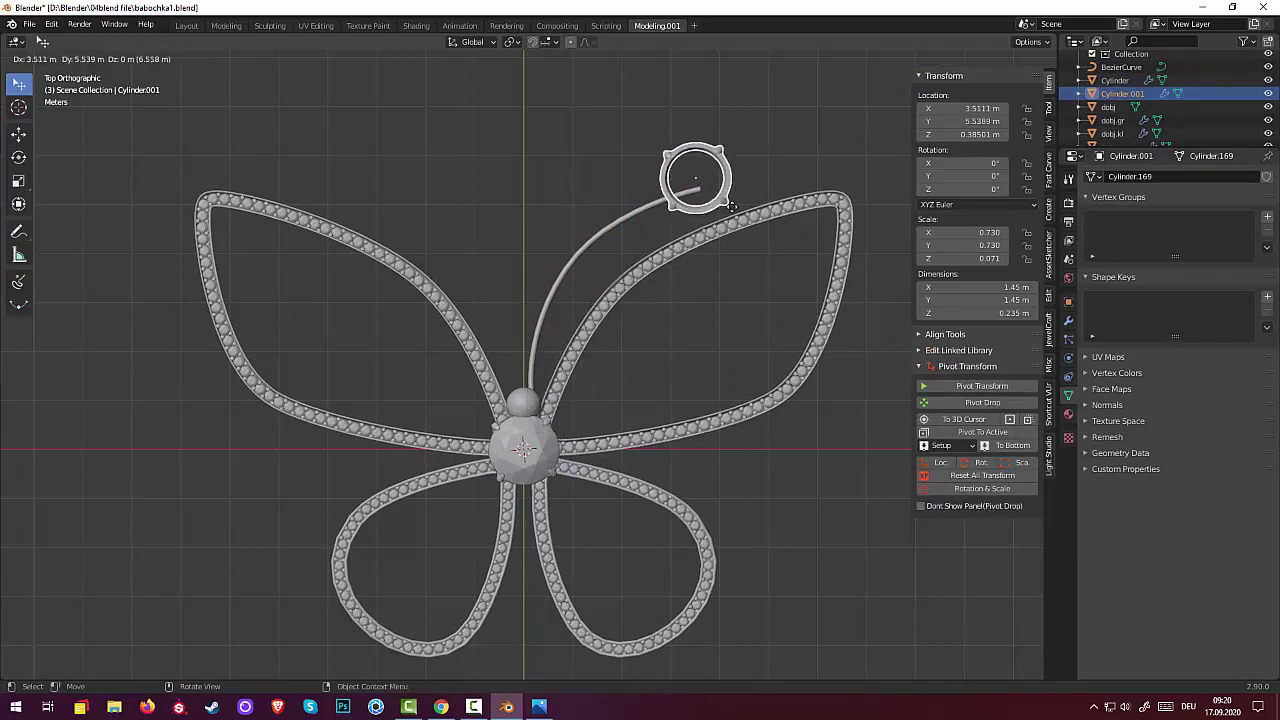
click(740, 224)
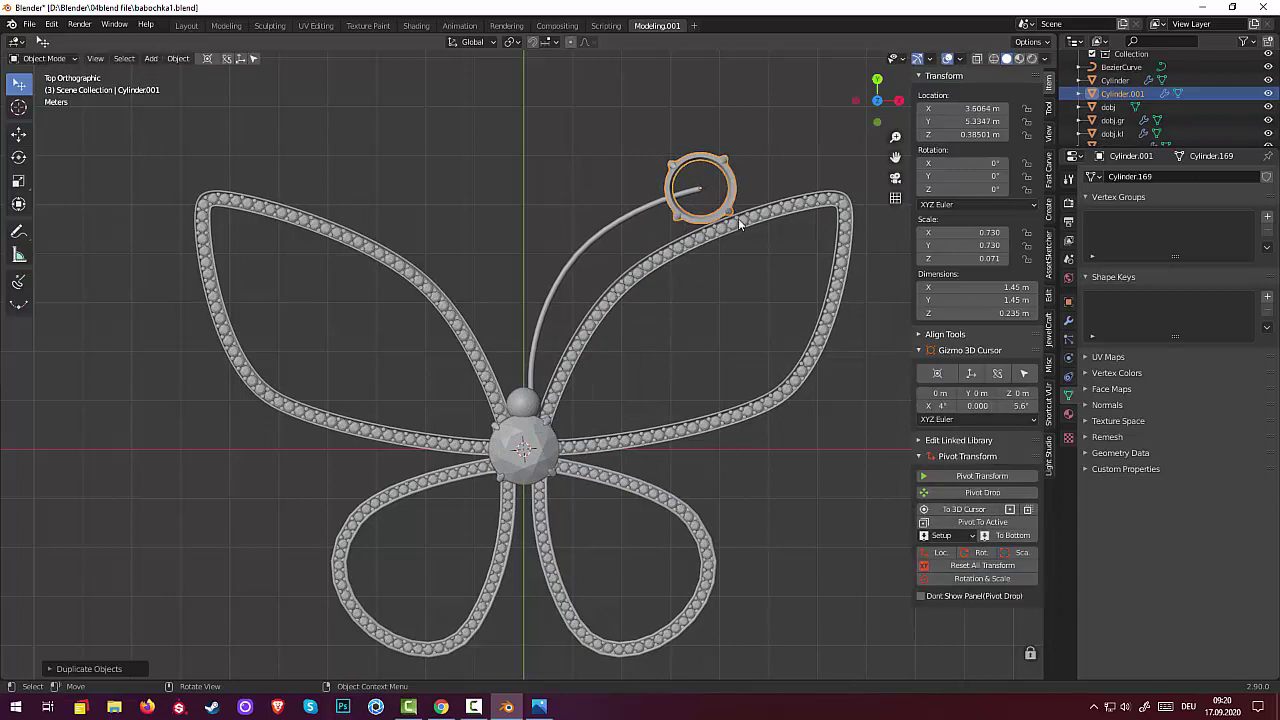
key(s)
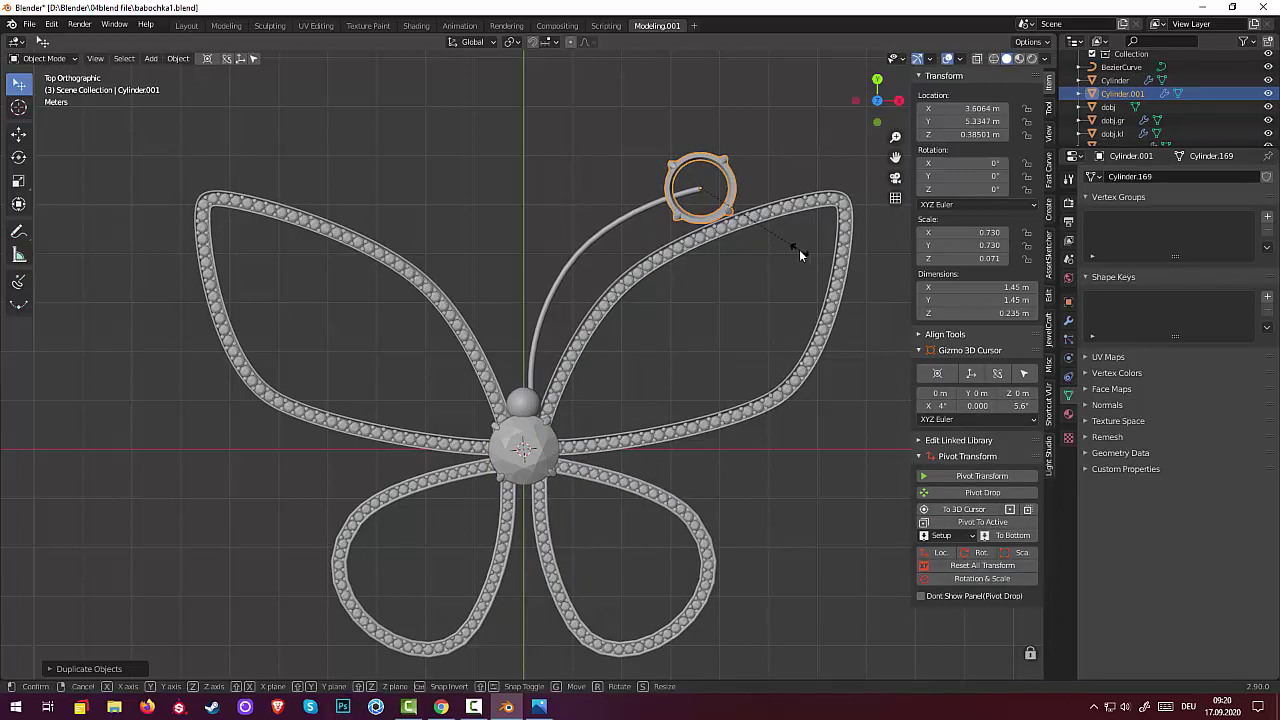
click(724, 231)
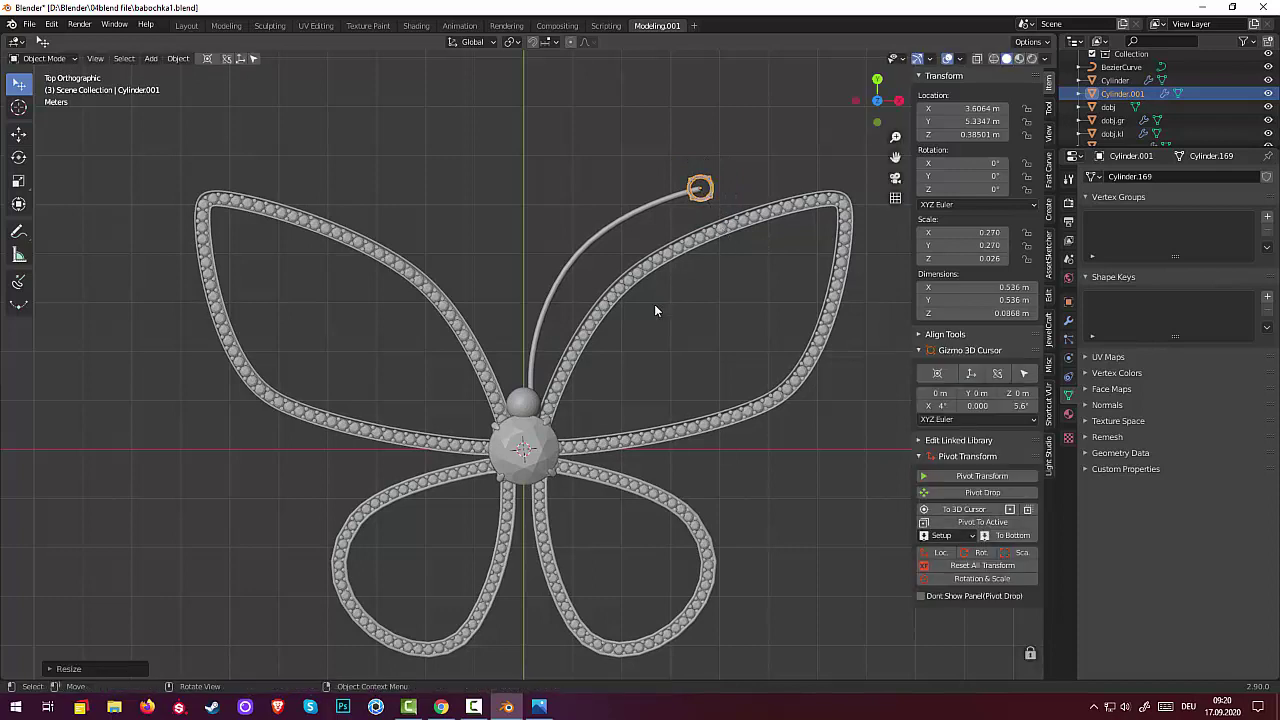
Duplicate the central diamond to the antenna's tip at X about 3.69 m, Y about 5.38 m, and shrink it to scale about 0.27
click(530, 440)
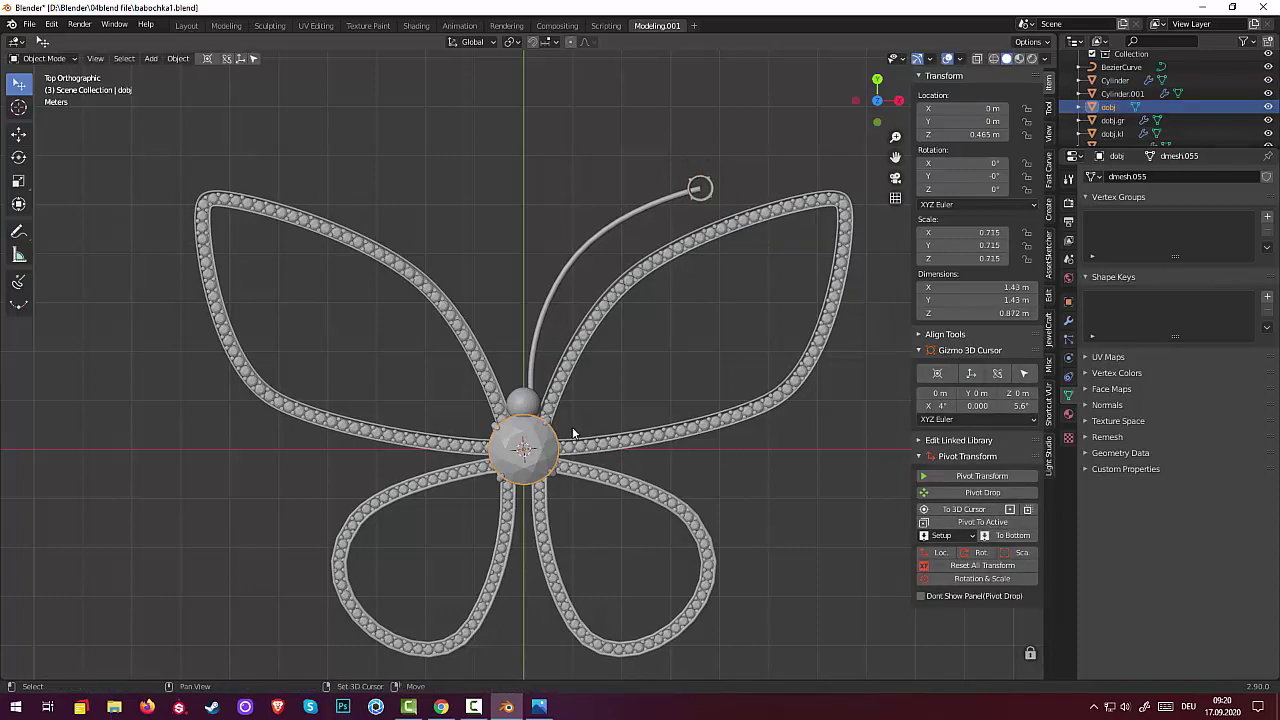
key(shift+d)
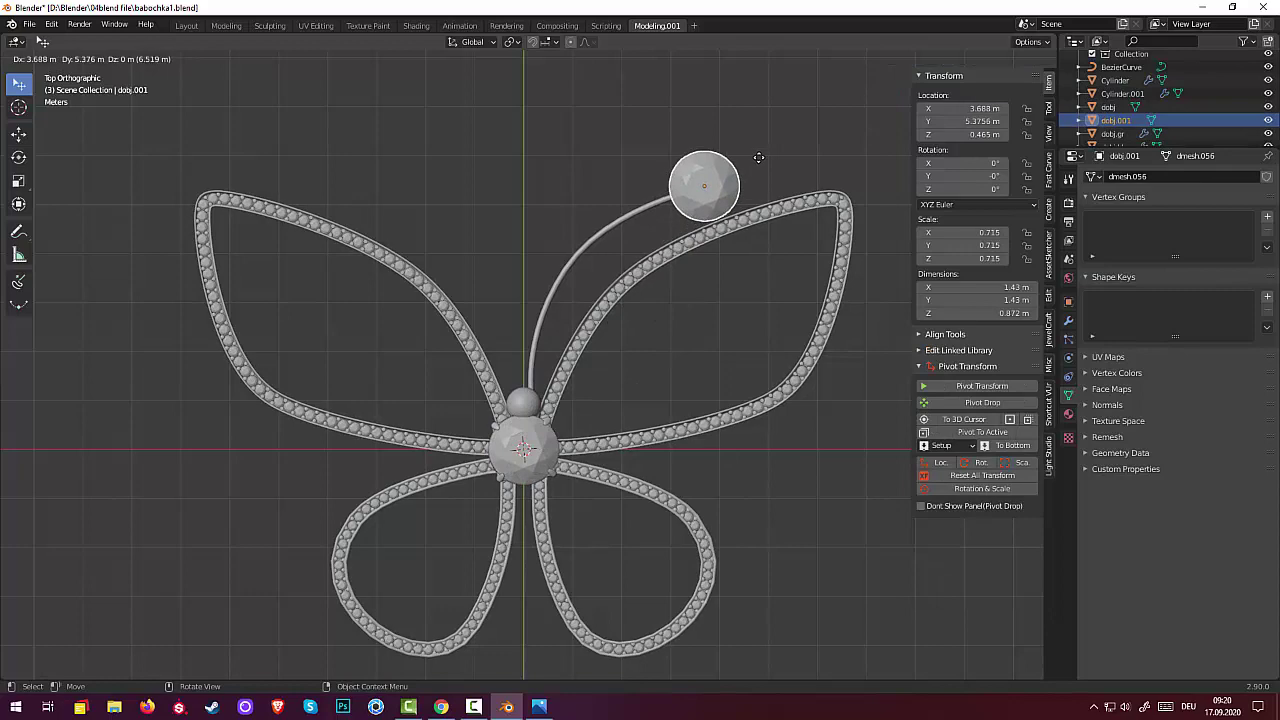
click(760, 175)
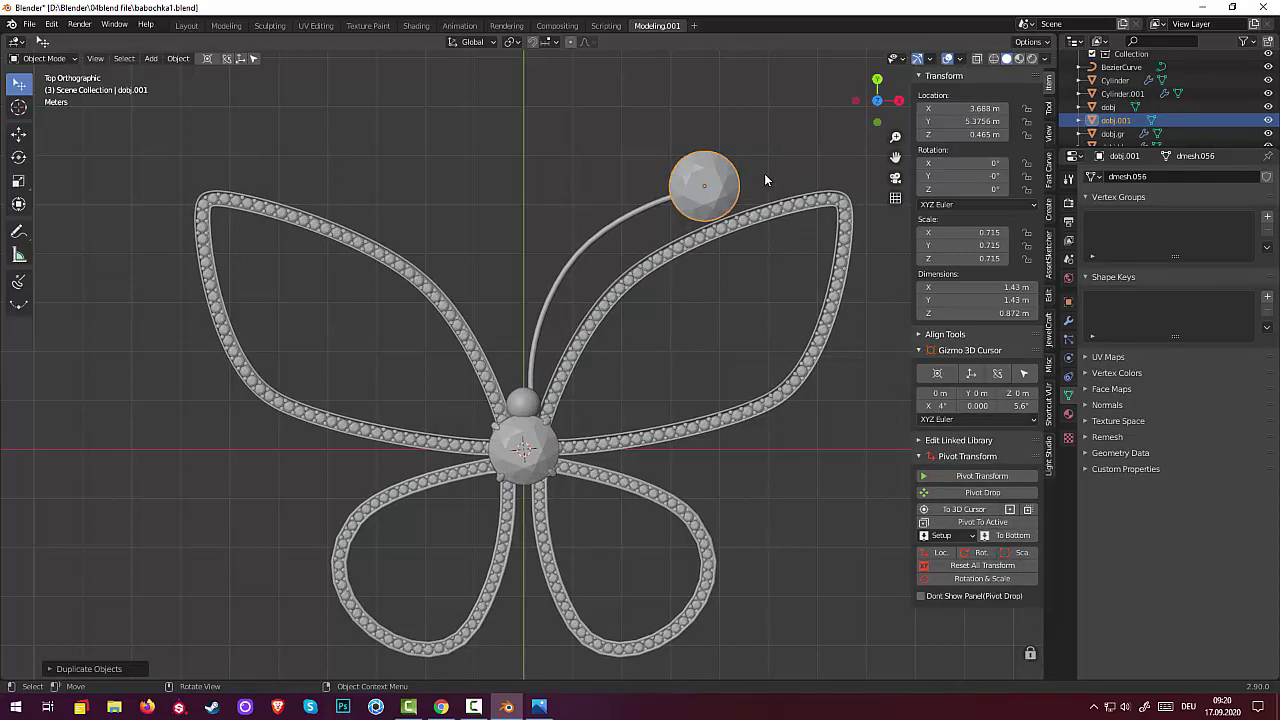
key(s)
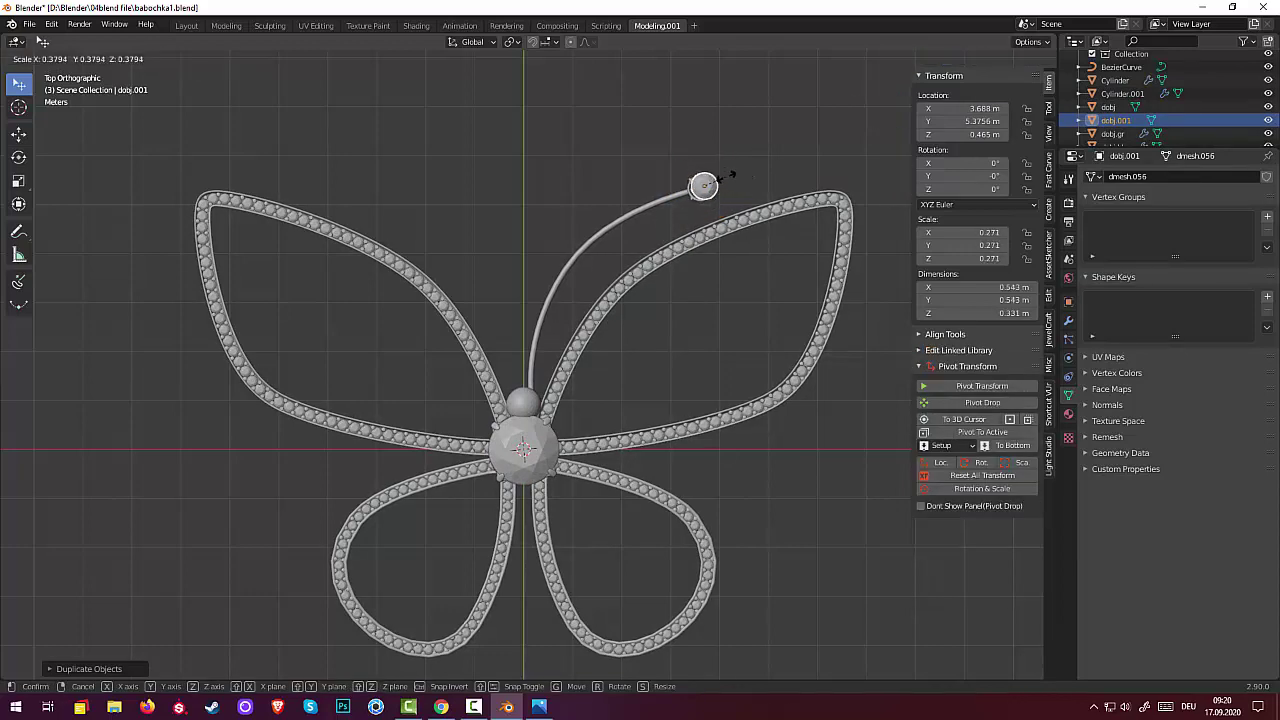
click(733, 184)
Centre the small diamond in the tip's ring setting at X about 3.61 m, Y about 5.33 m, and shrink it to scale about 0.248
scroll(737, 190, up, 3)
shift+middle_drag(738, 195, 614, 393)
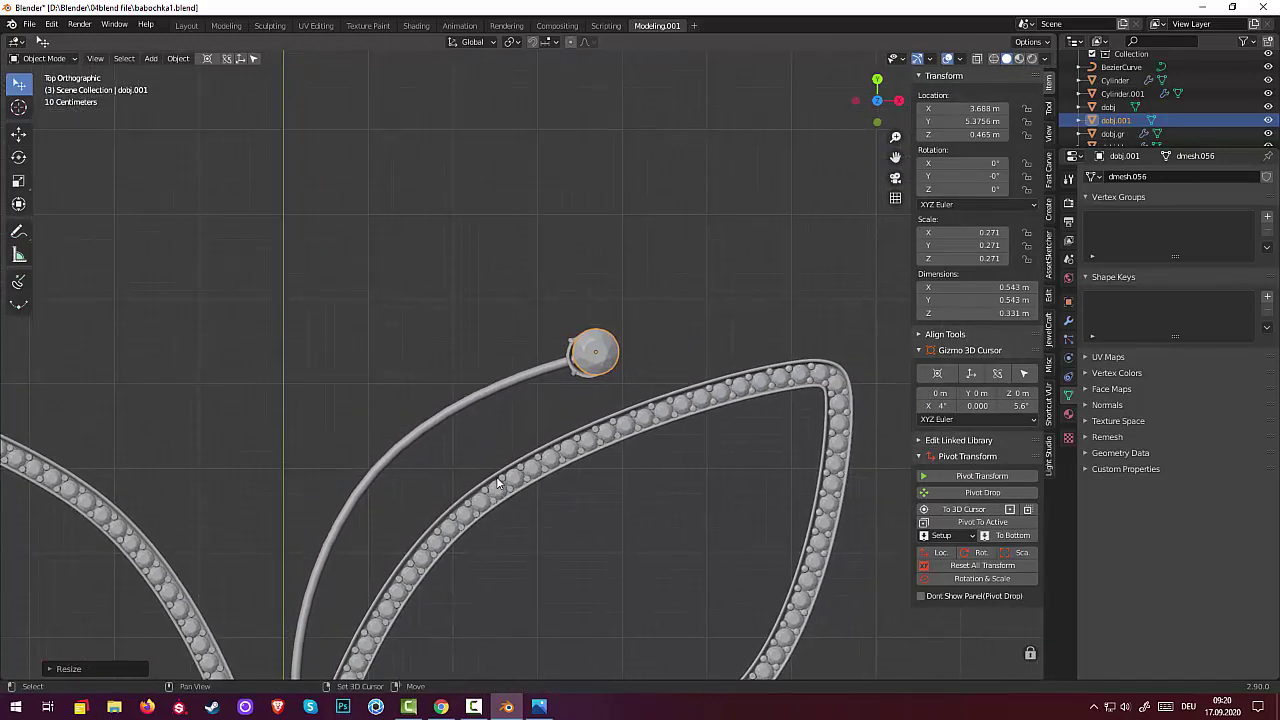
click(605, 365)
click(614, 348)
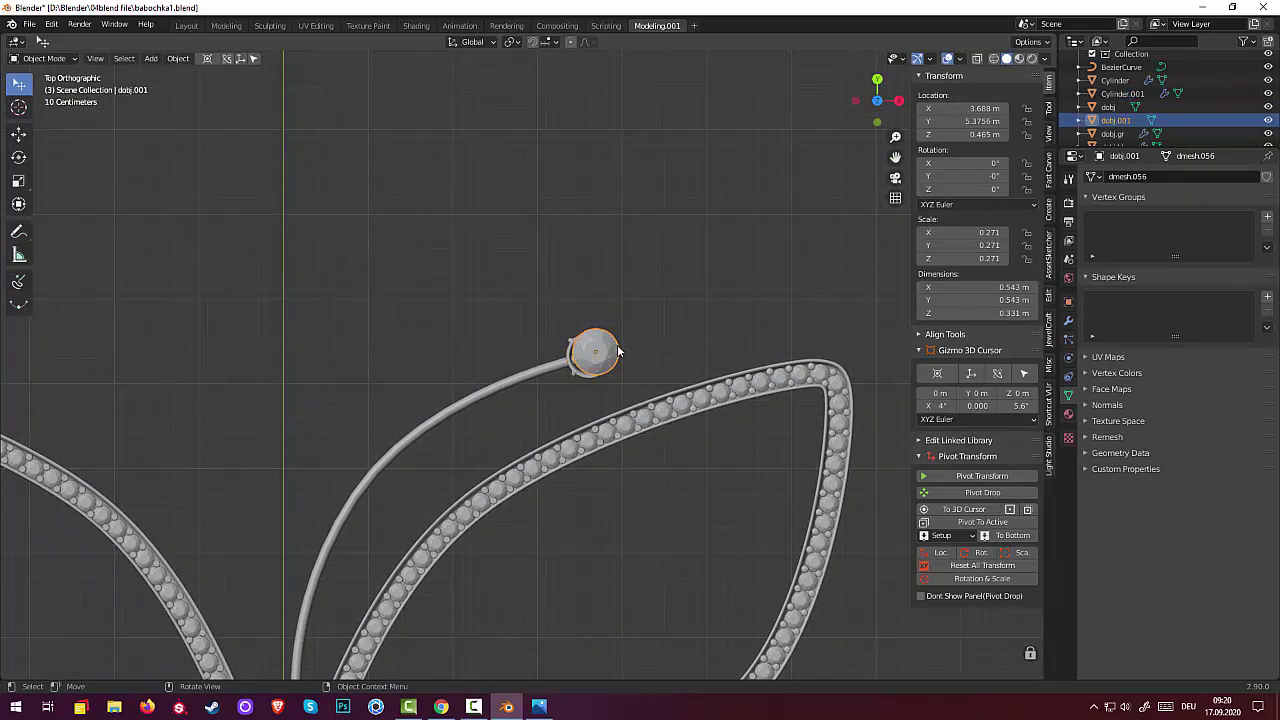
key(g)
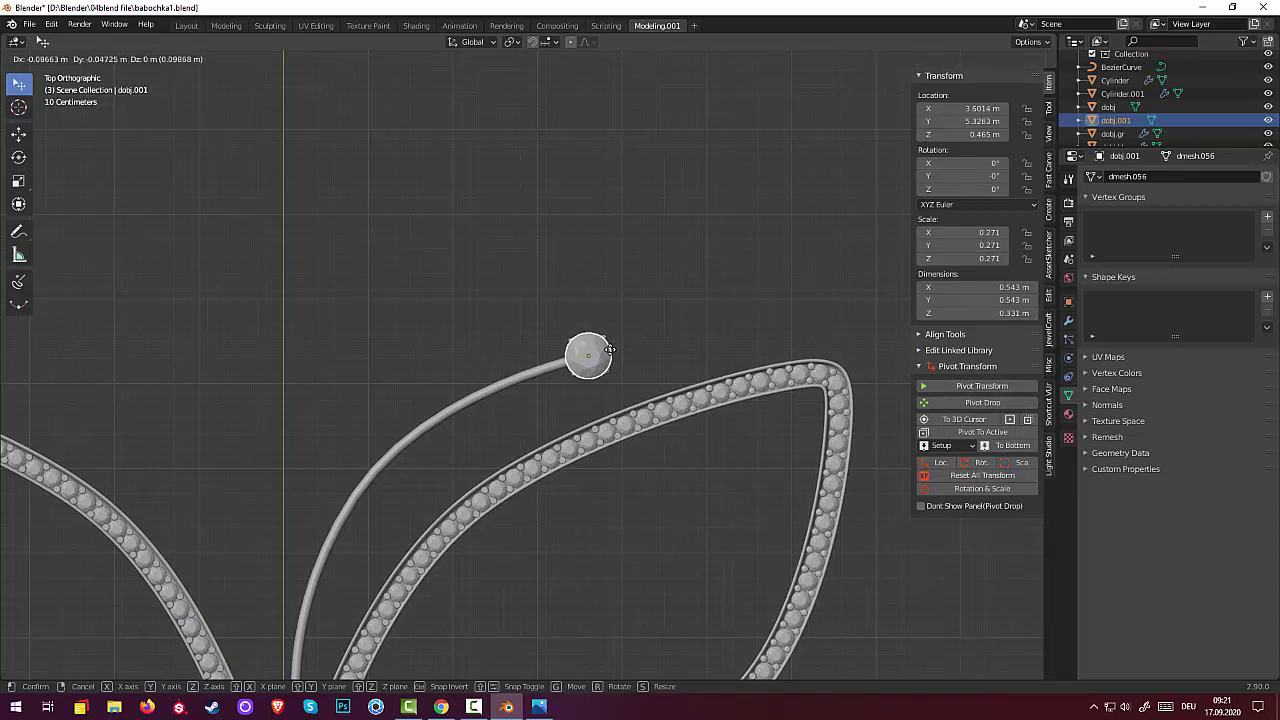
click(609, 349)
key(s)
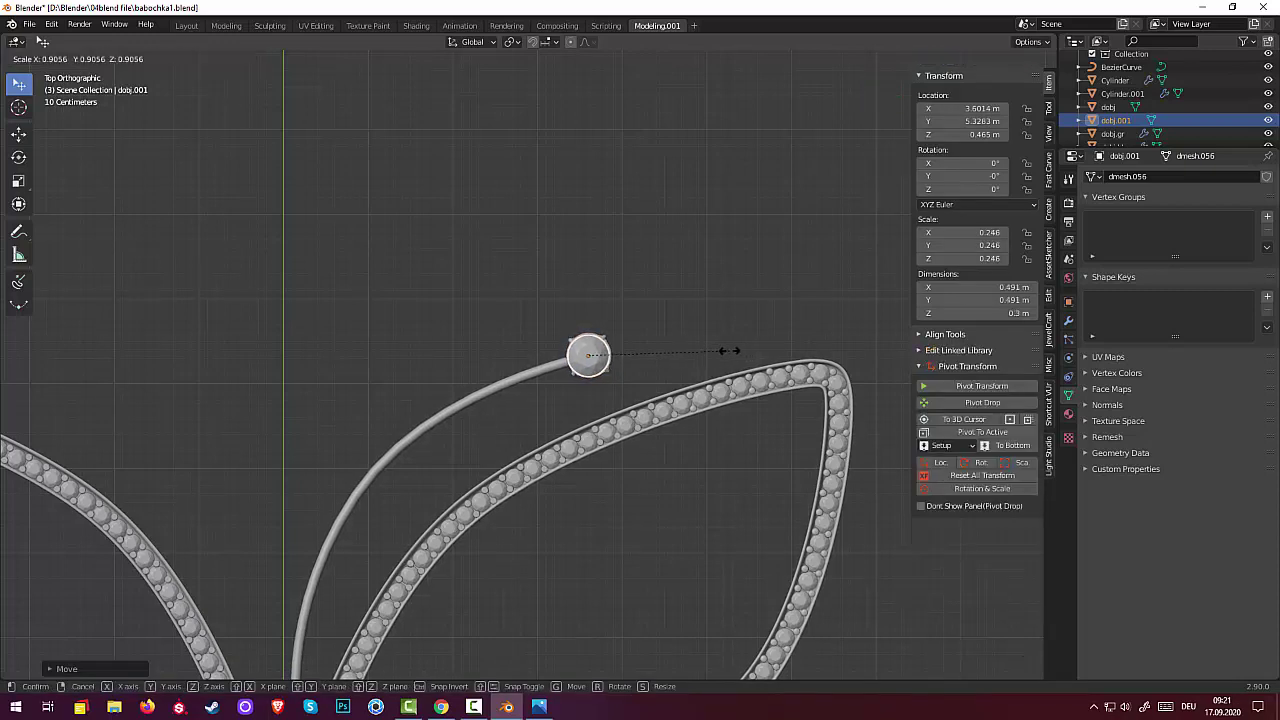
click(731, 354)
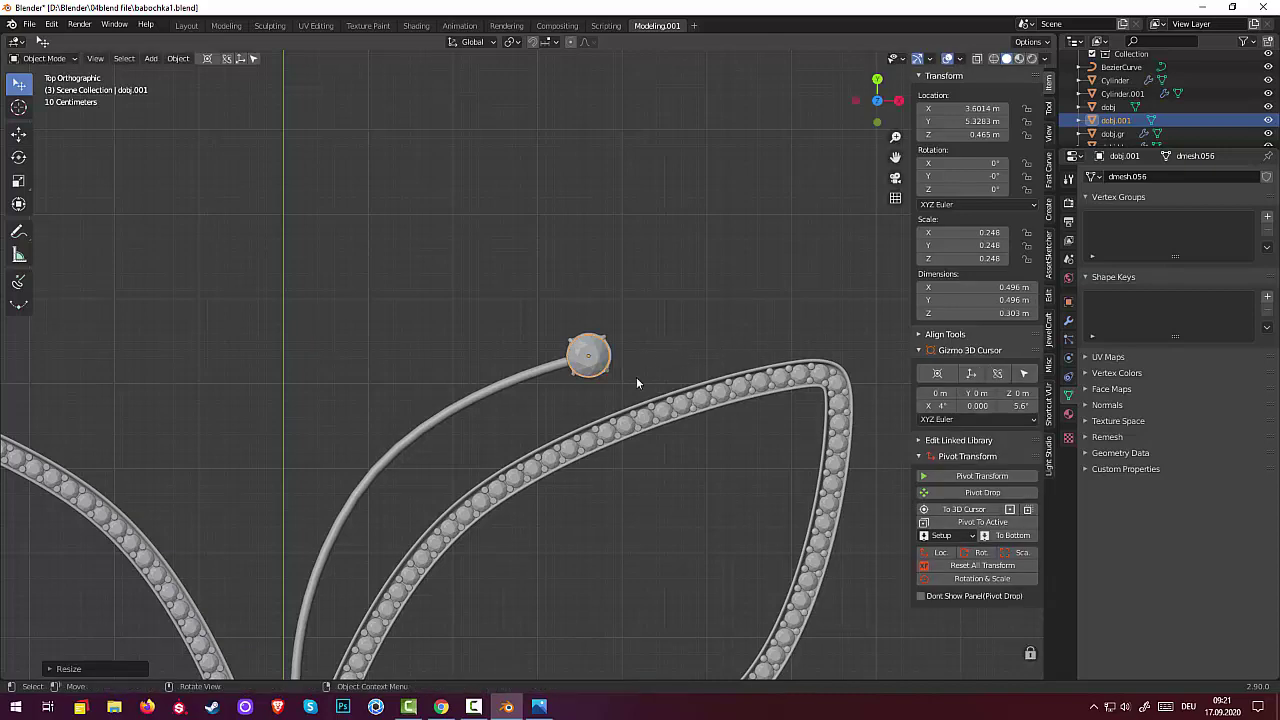
scroll(636, 377, up, 3)
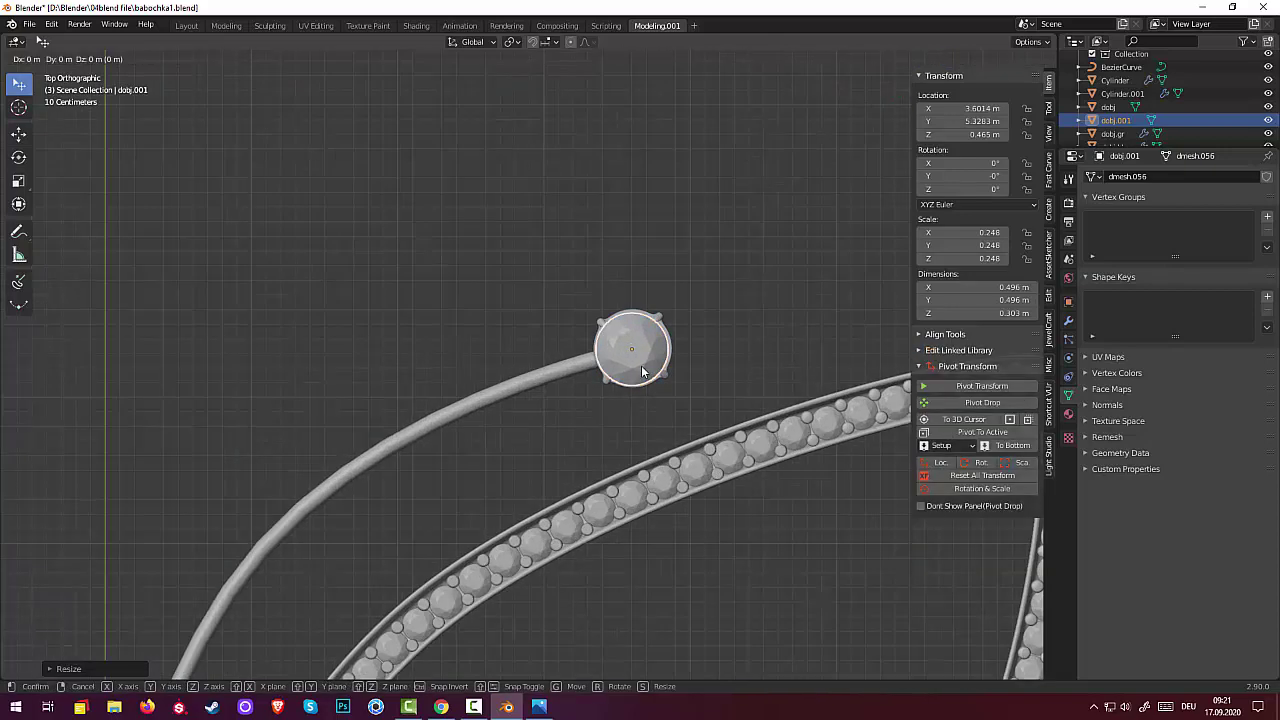
key(g)
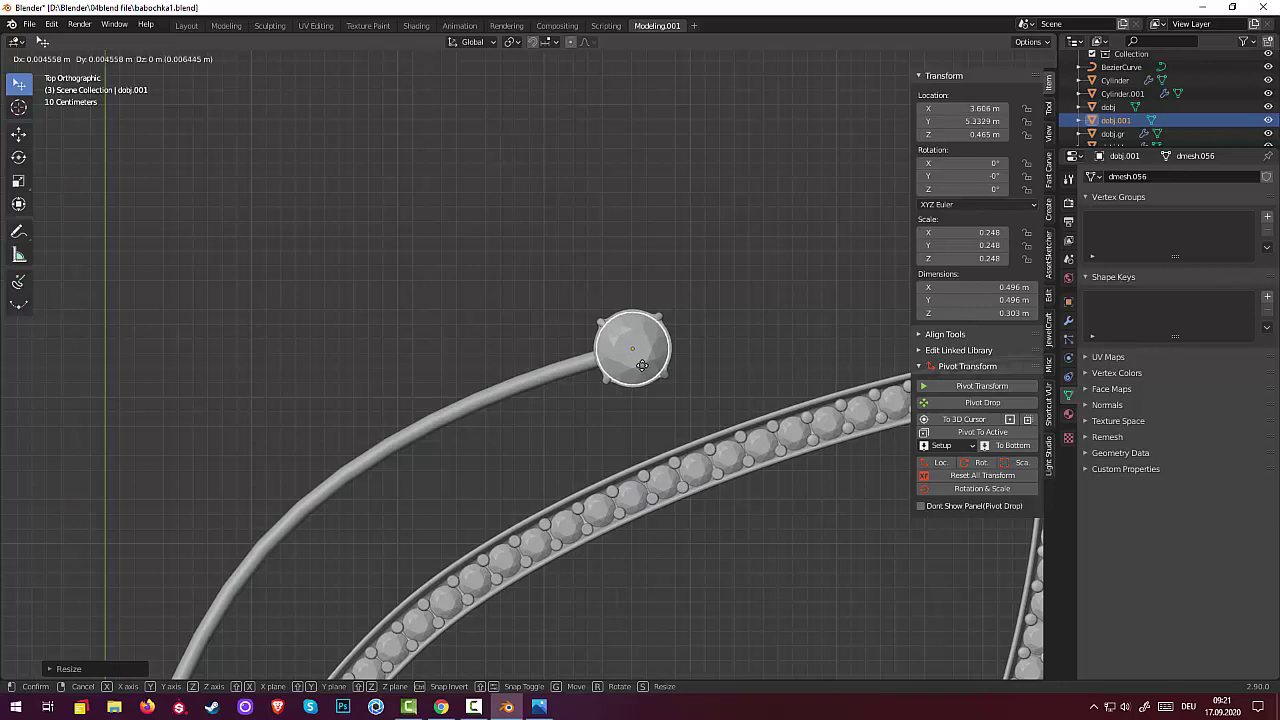
click(641, 364)
Lower the small diamond along Z into its ring setting, to Z about 0.41 m
middle_drag(723, 357, 564, 226)
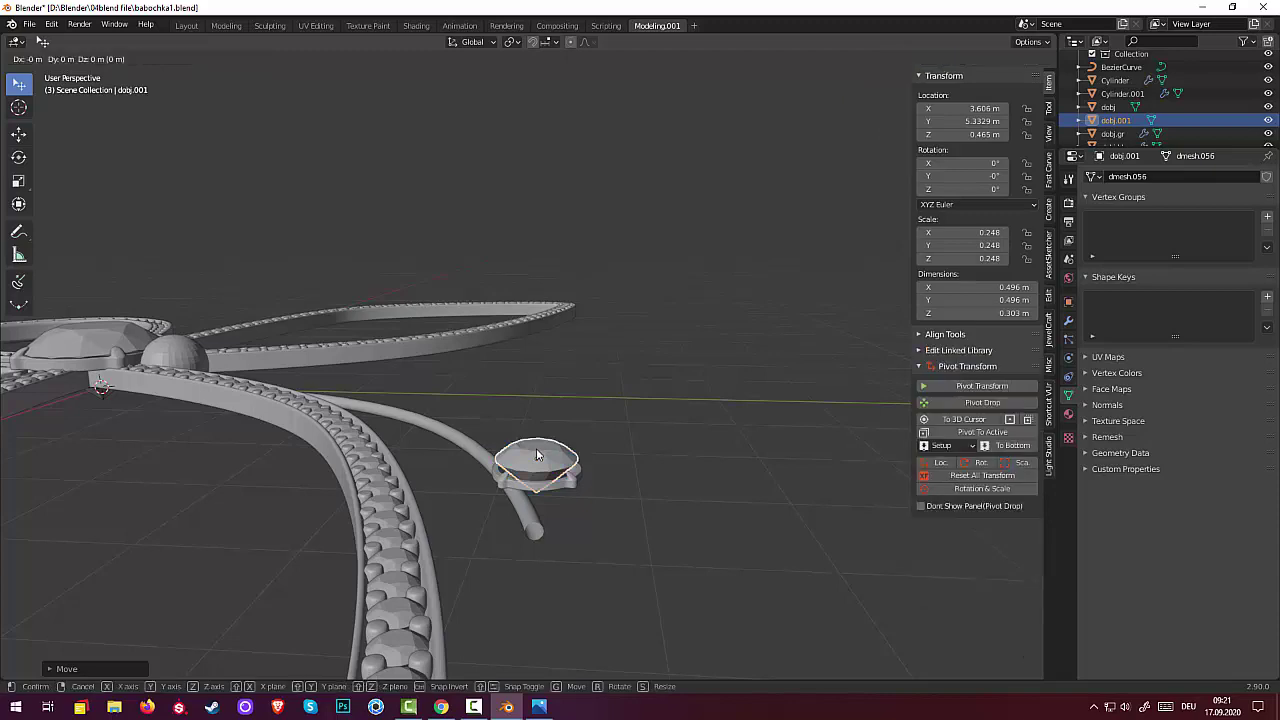
key(g)
key(z)
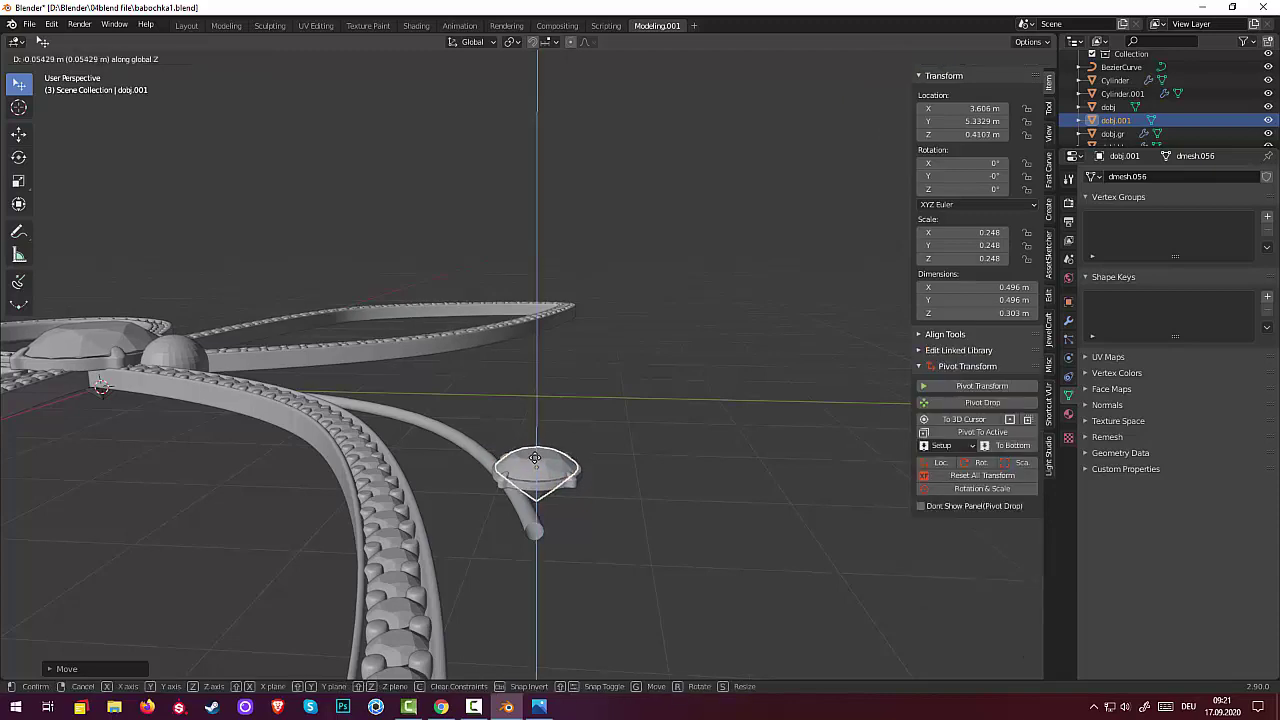
click(535, 458)
Raise the antenna curve along Z to about 0.30 m, up to the level of the wings and head
middle_drag(591, 492, 446, 470)
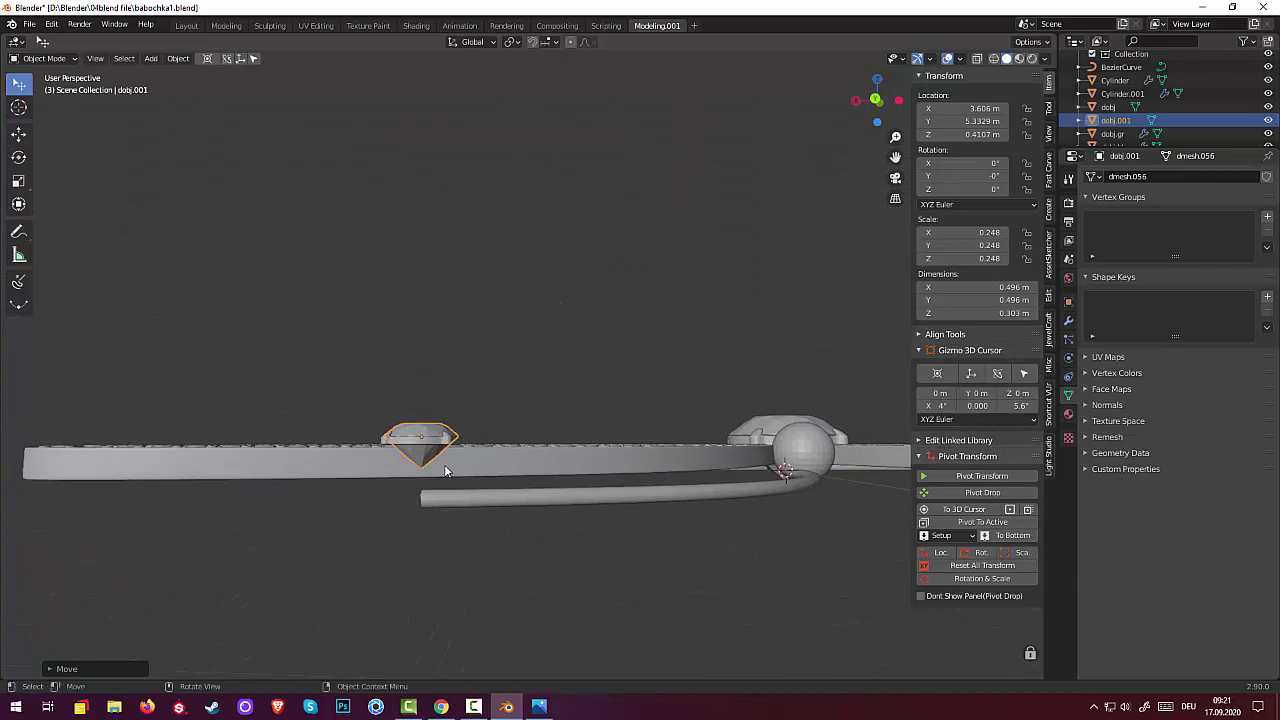
click(630, 498)
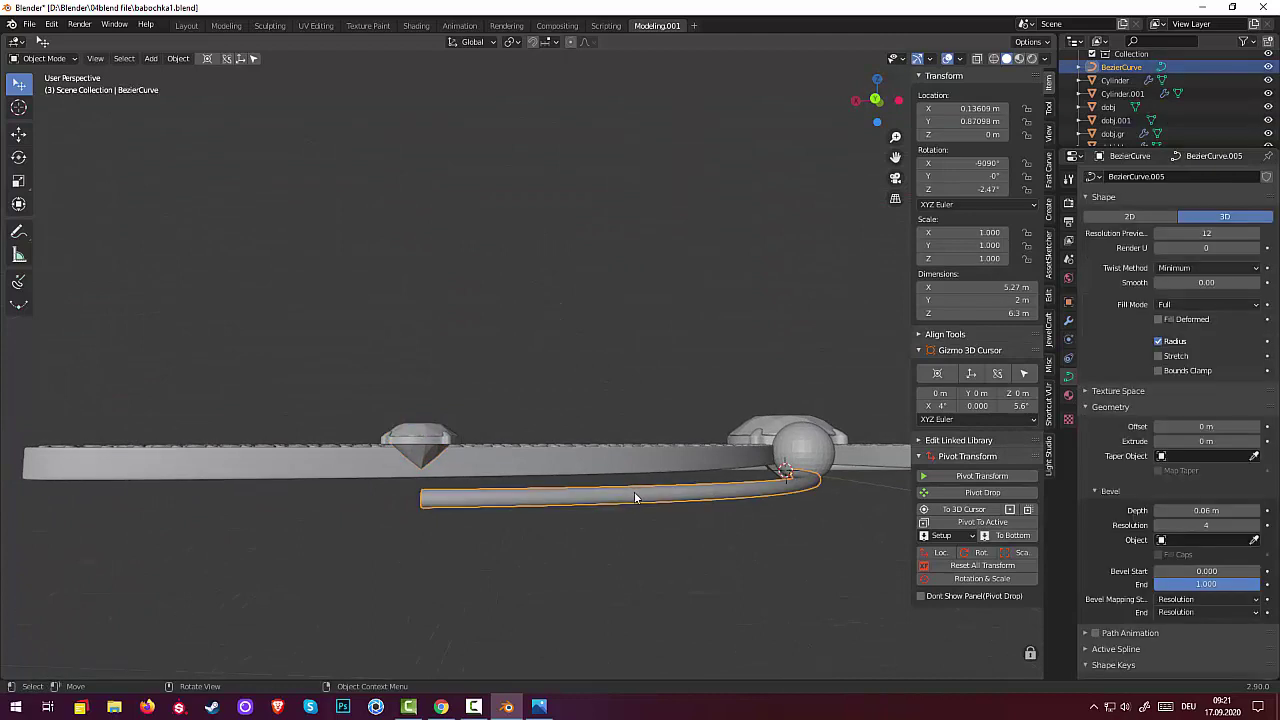
key(g)
key(z)
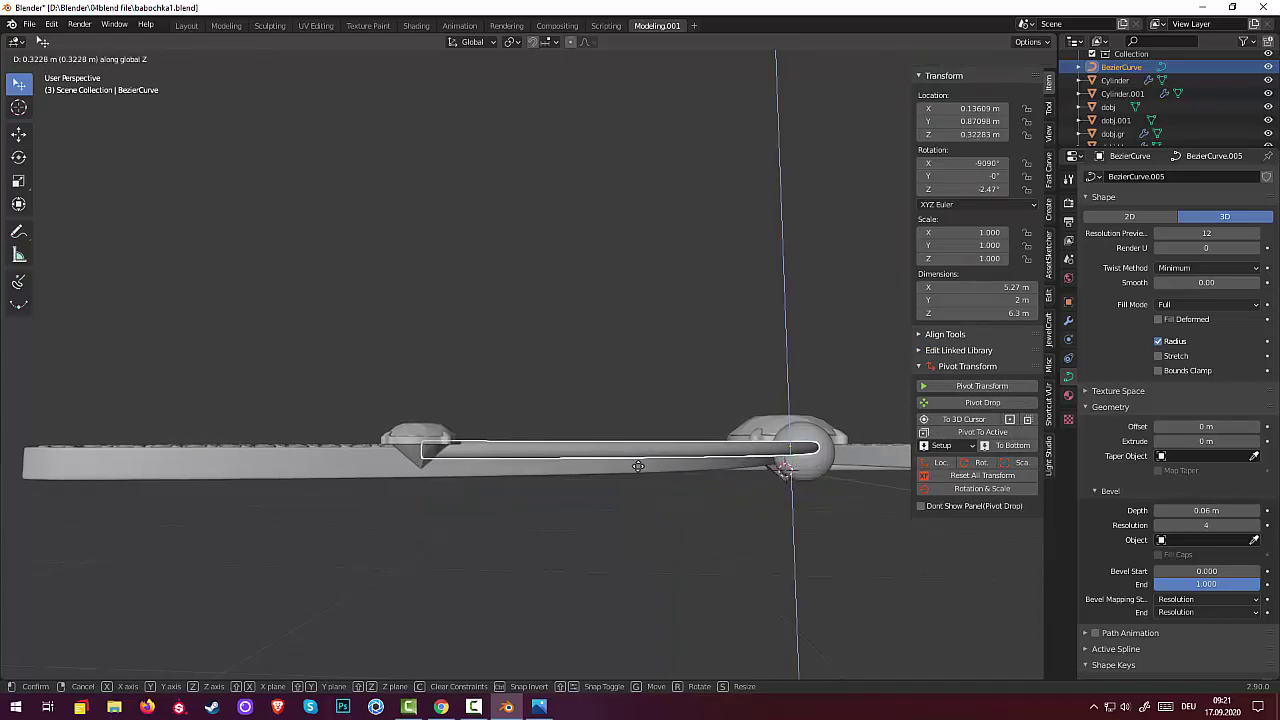
click(610, 470)
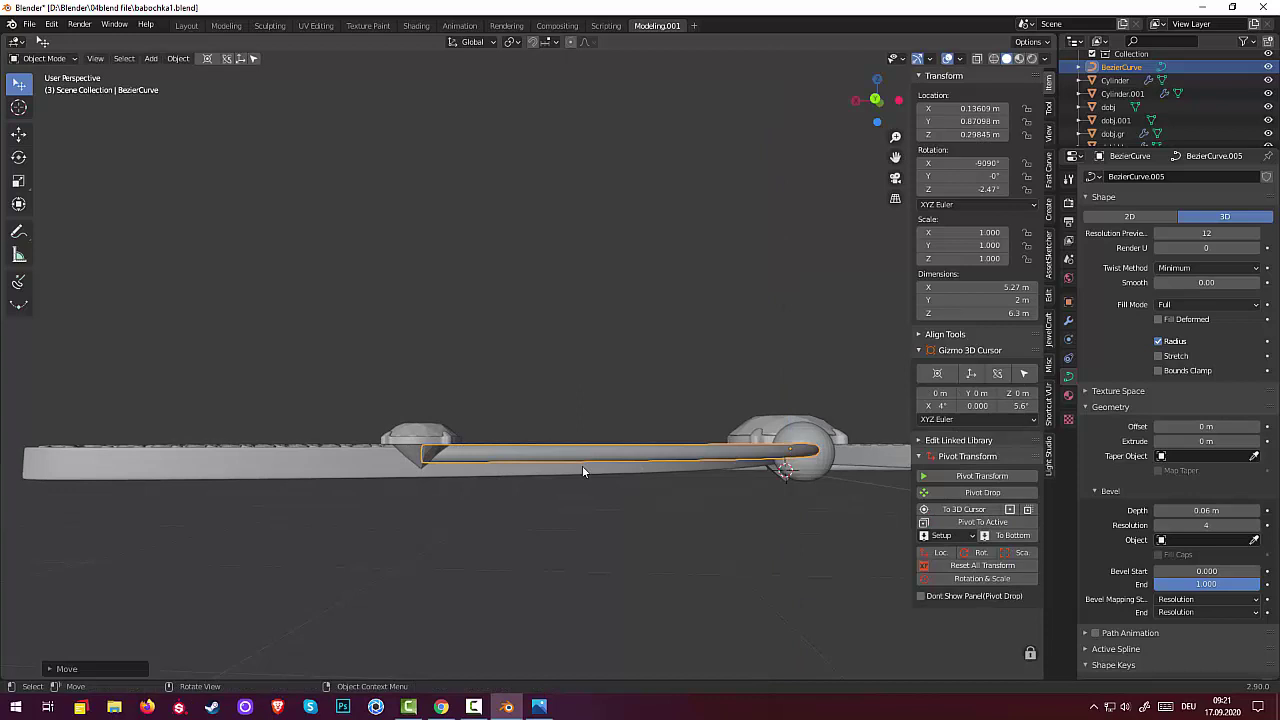
Move the small diamond and its ring setting together outward to the antenna's end, at X about 3.79 m, Y about 5.35 m
click(422, 444)
click(424, 437)
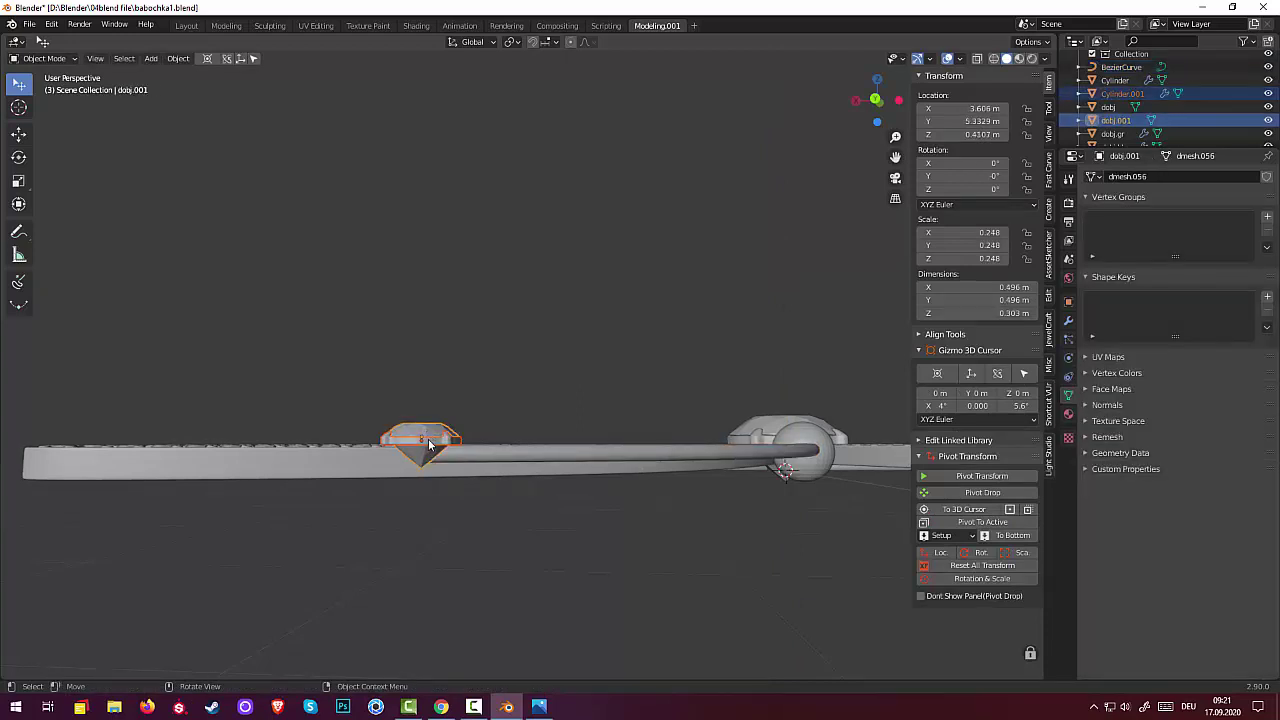
key(g)
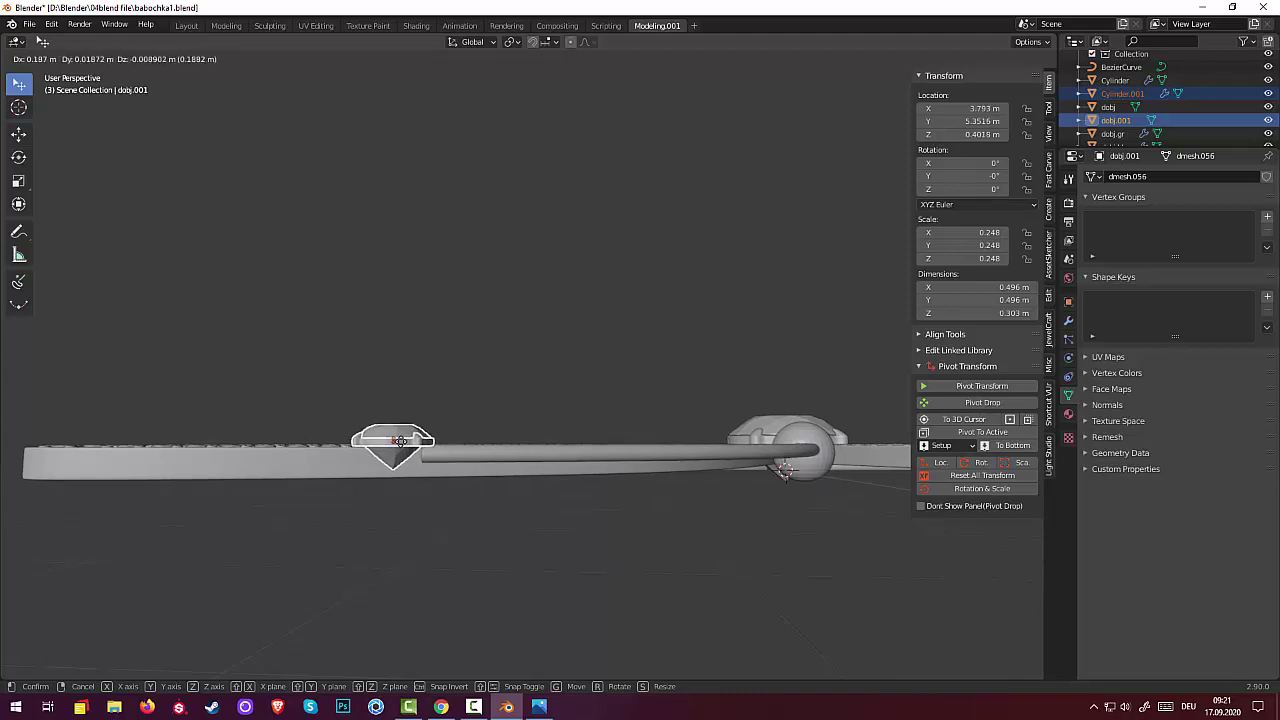
click(400, 441)
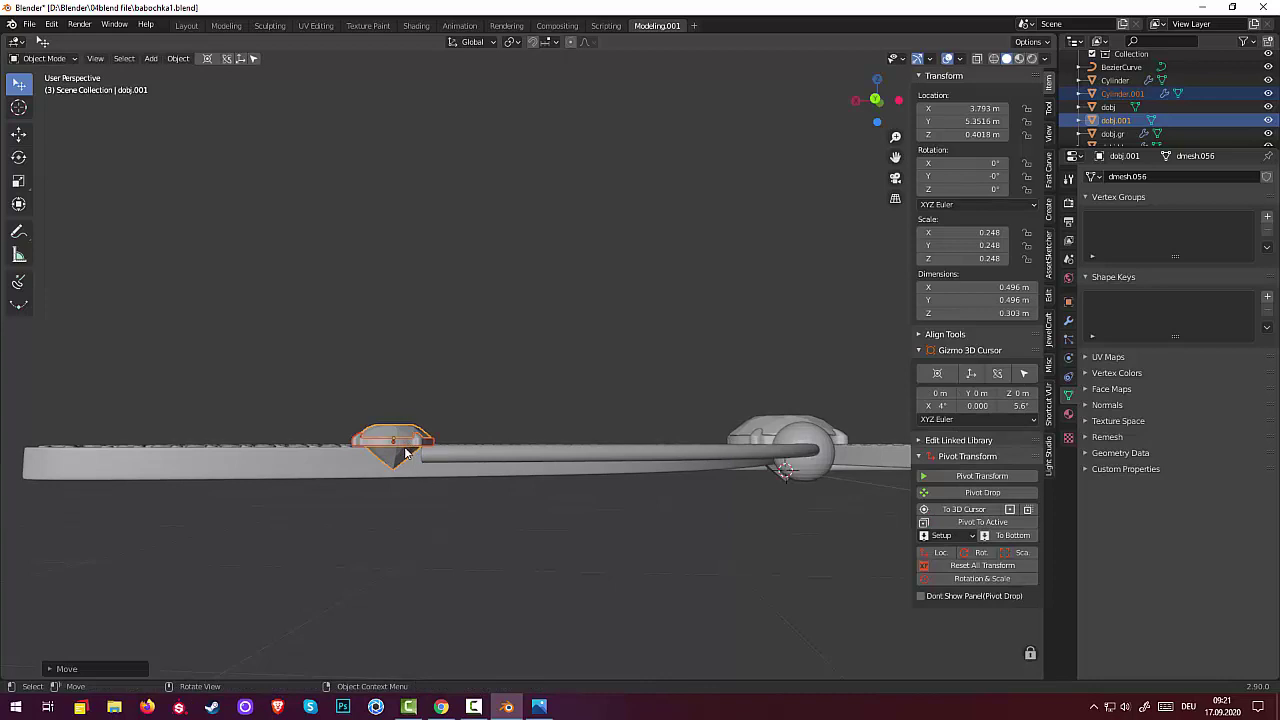
Stretch the small prong setting along Z to scale 0.057 and lower it onto the antenna's end at Z about 0.30 m
click(410, 452)
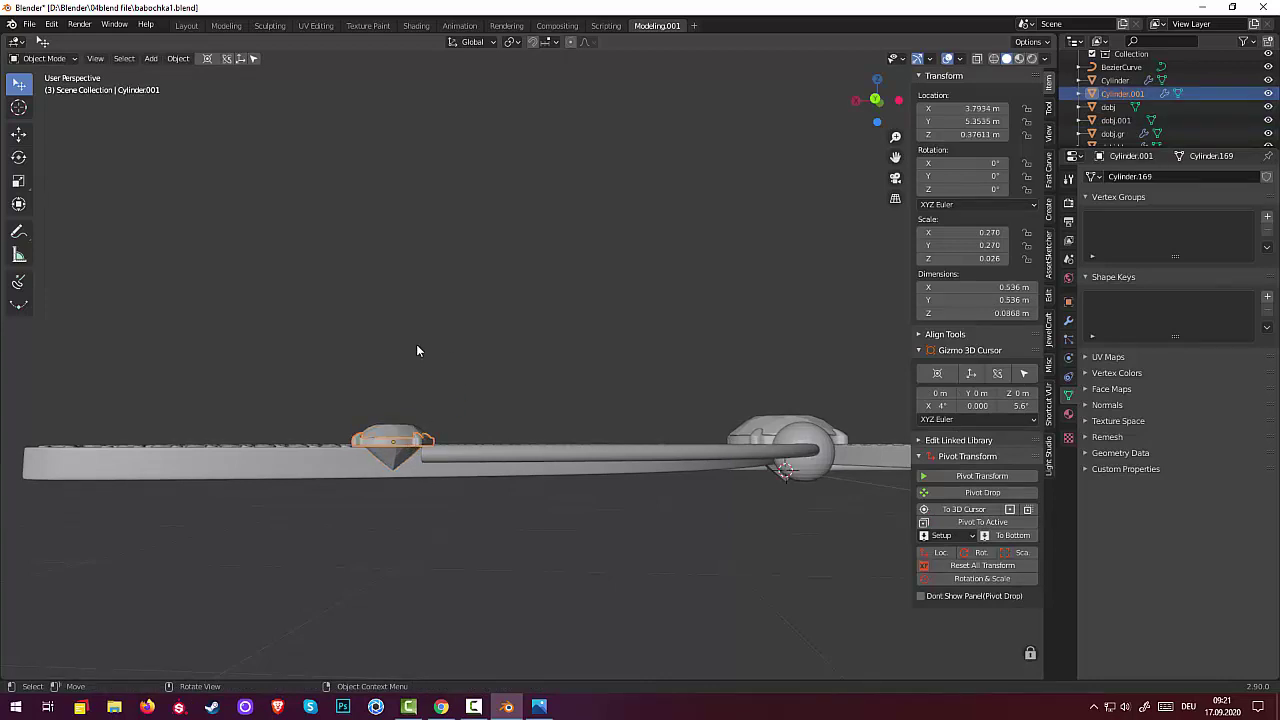
key(s)
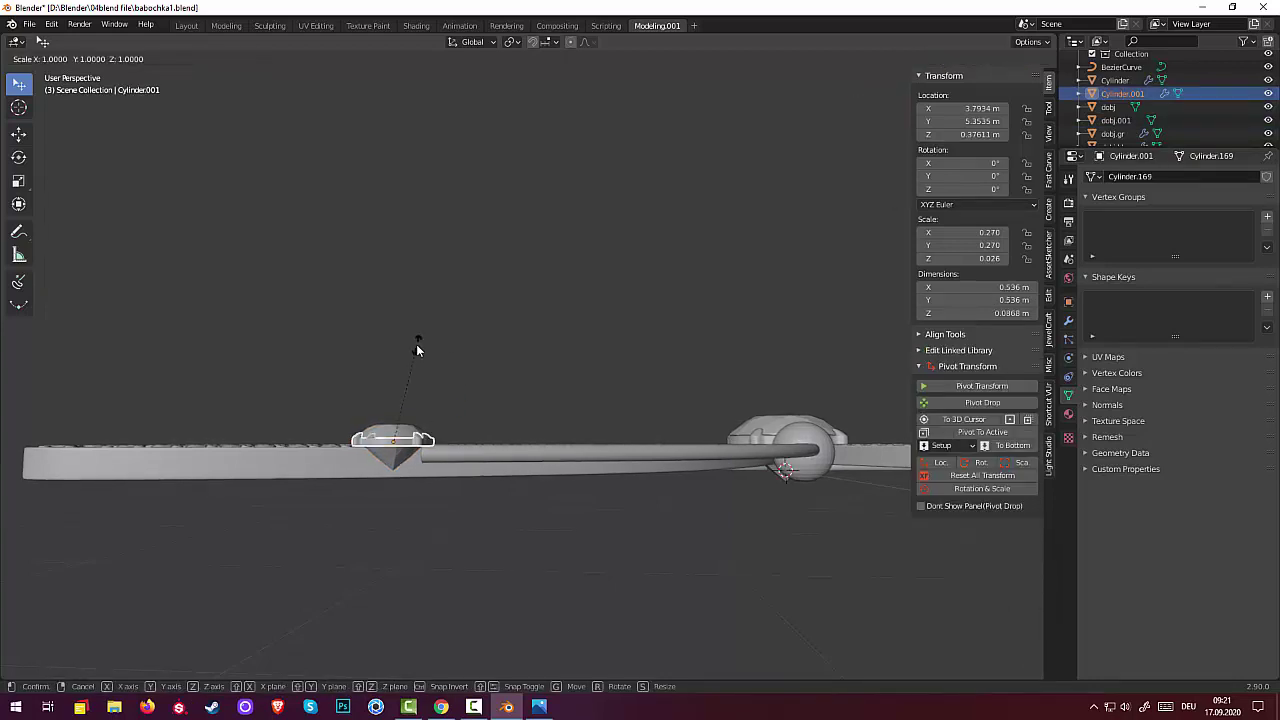
key(z)
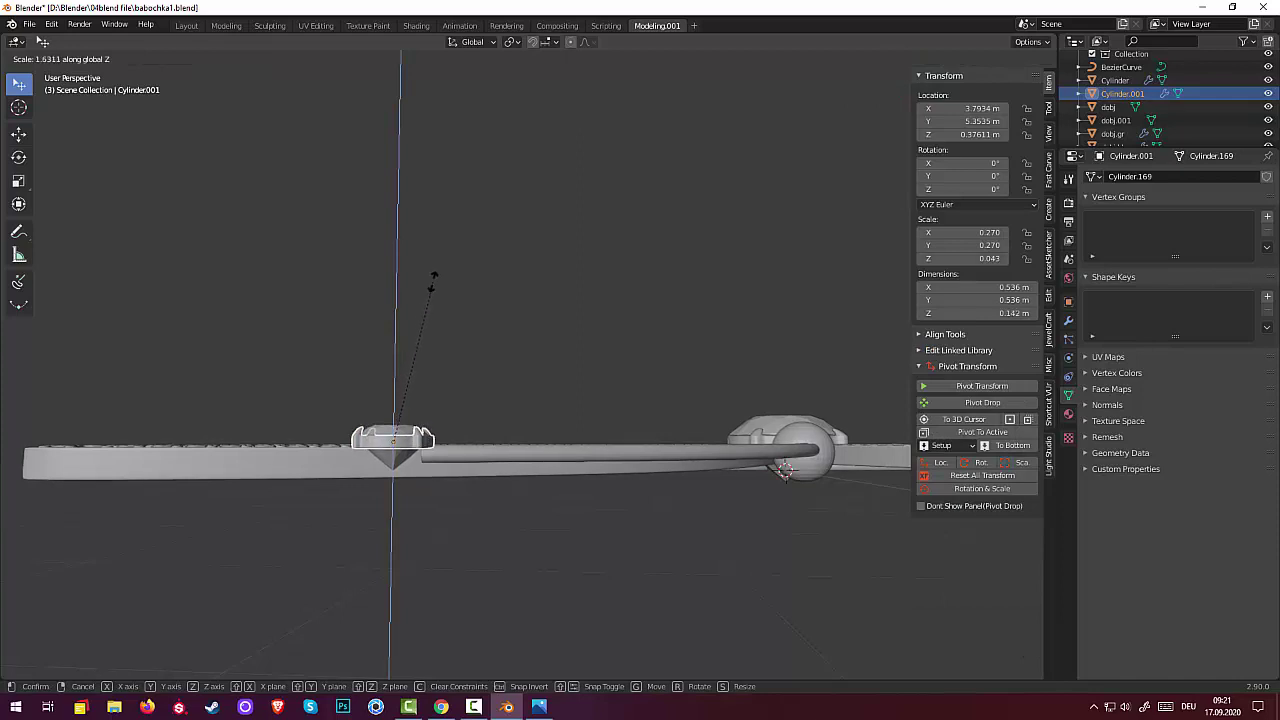
click(451, 234)
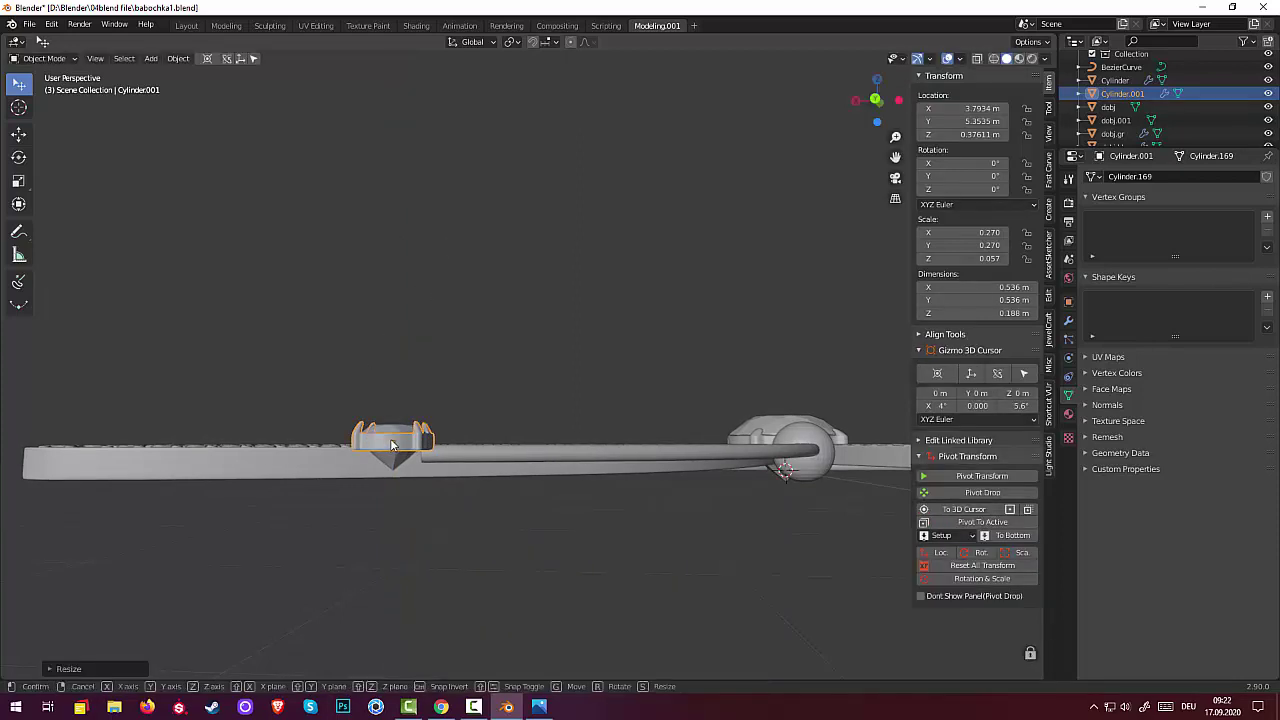
key(g)
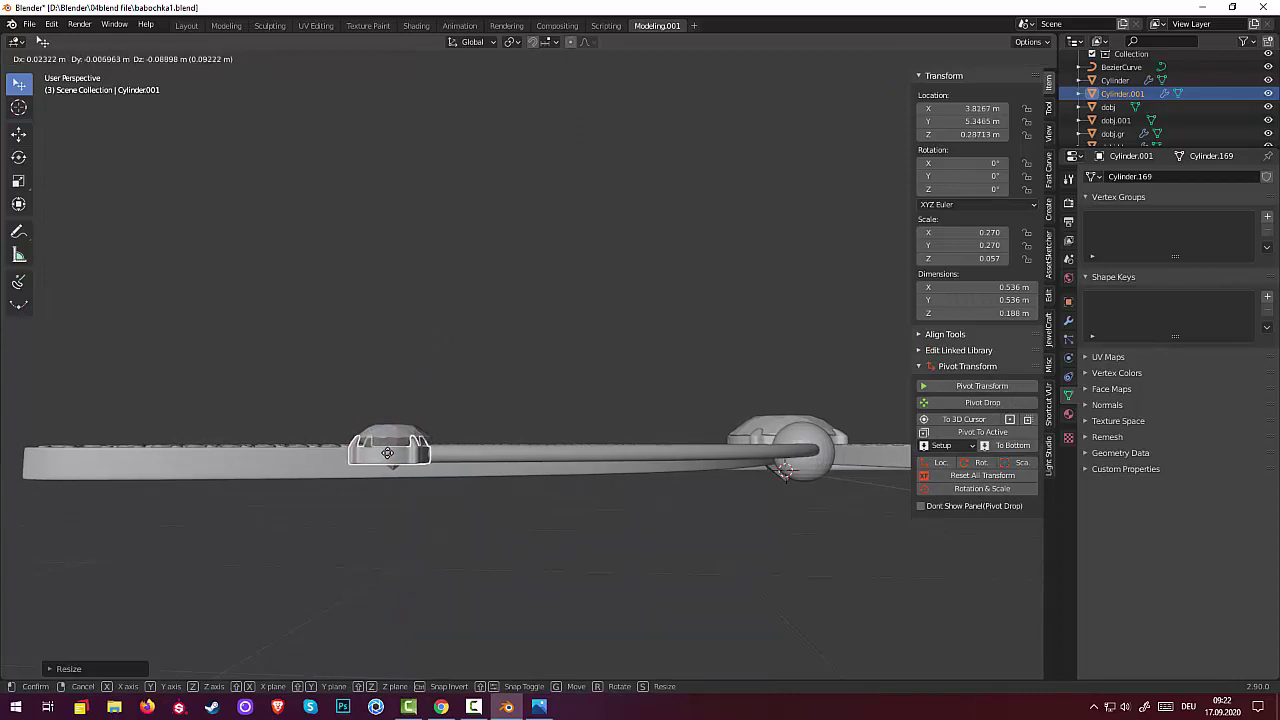
click(388, 451)
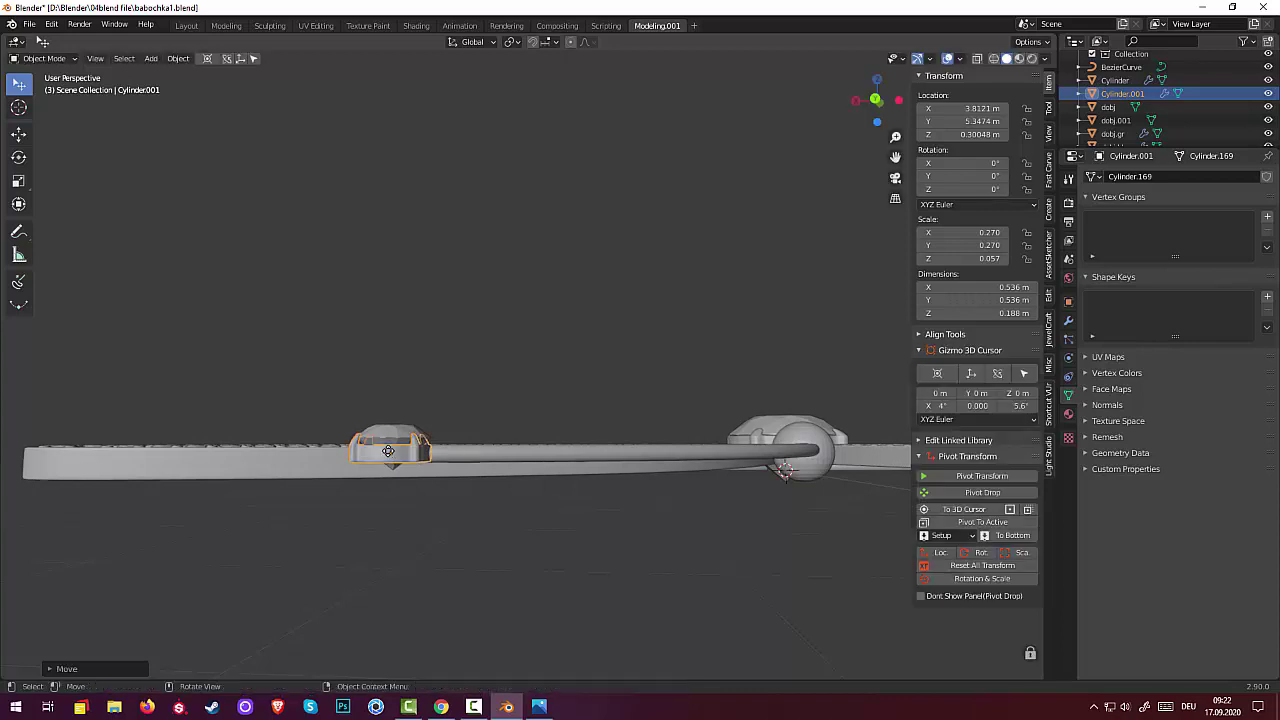
Seat the small diamond between the taller prongs at X about 3.82 m, Y about 5.35 m, Z about 0.38 m
click(388, 440)
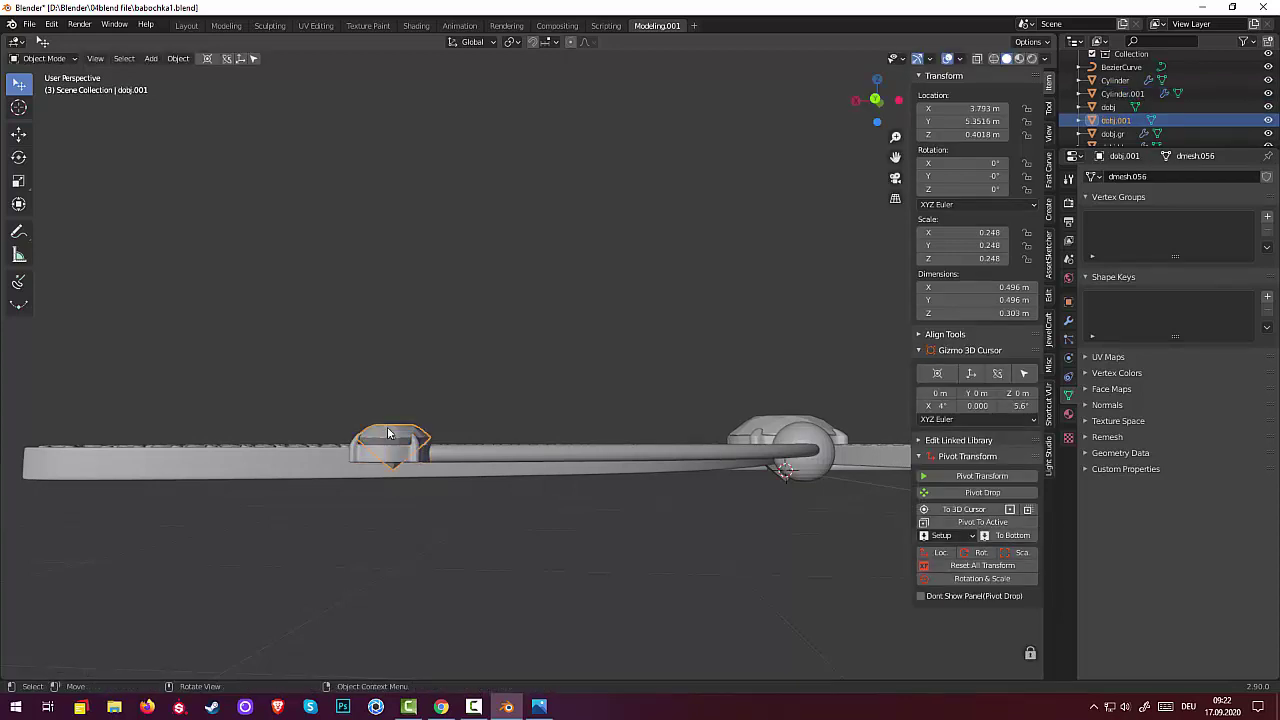
key(g)
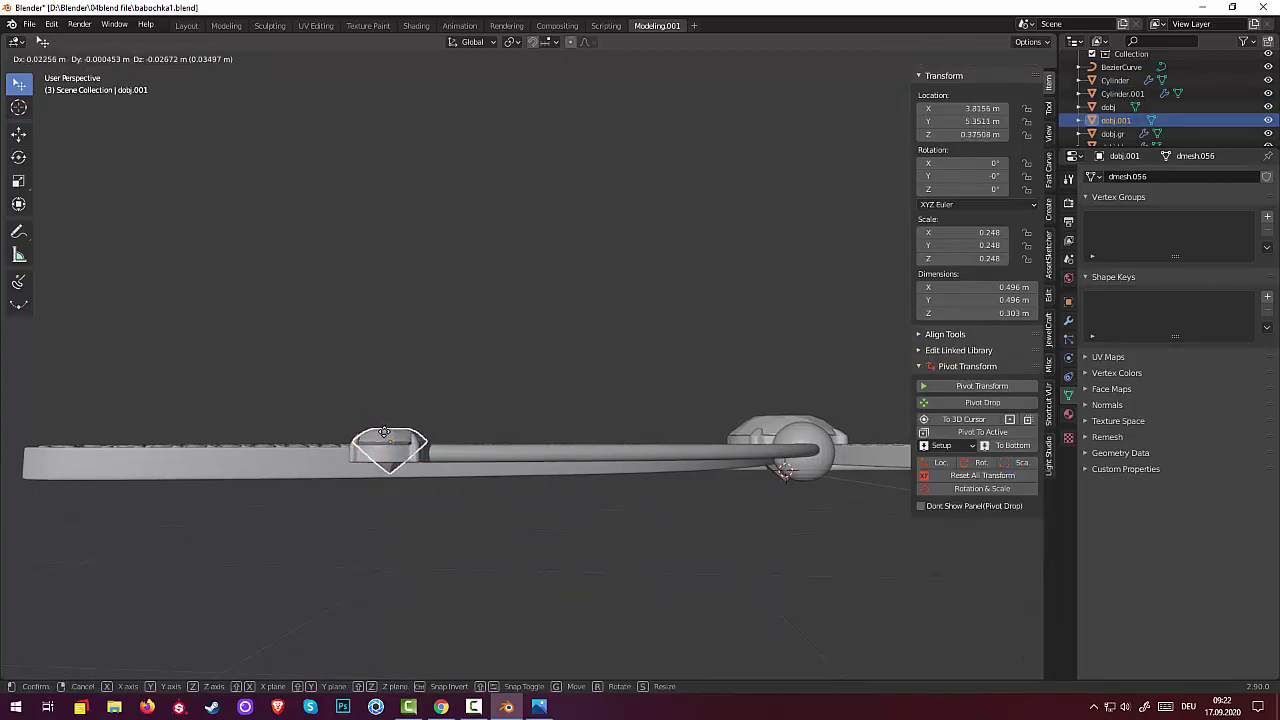
click(384, 432)
click(400, 523)
middle_drag(565, 507, 820, 520)
click(645, 349)
click(474, 707)
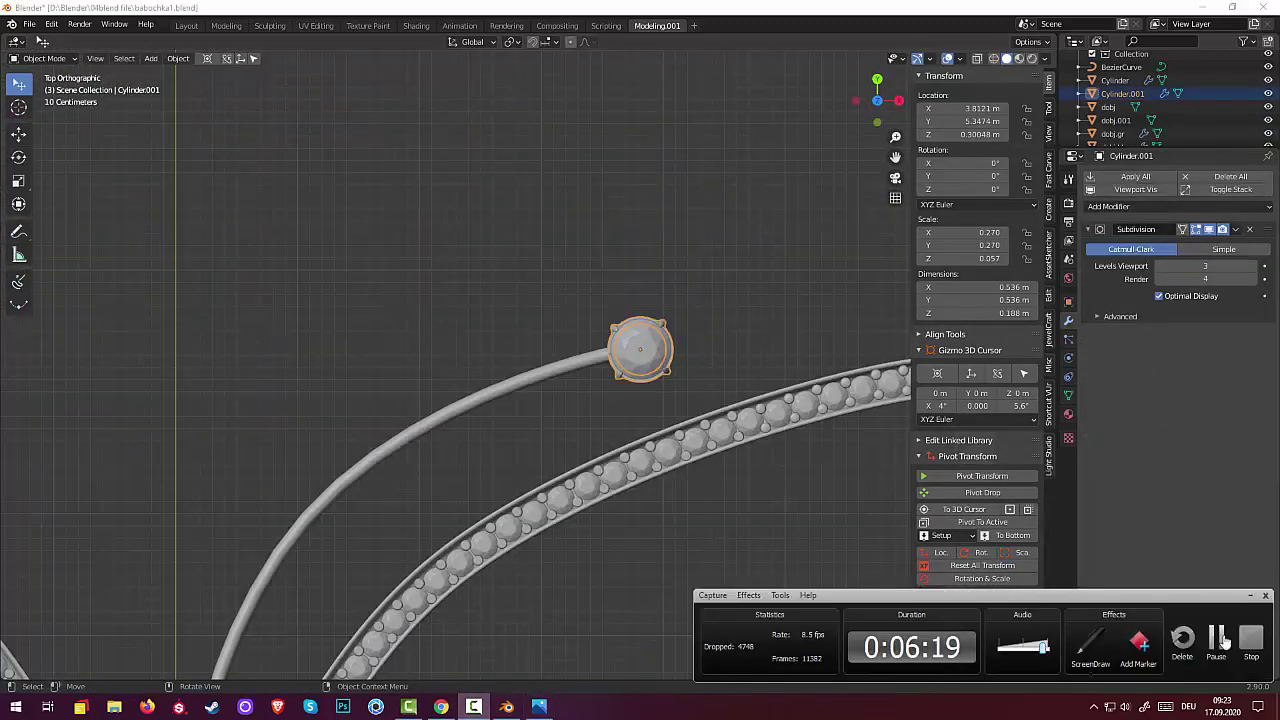
click(1220, 641)
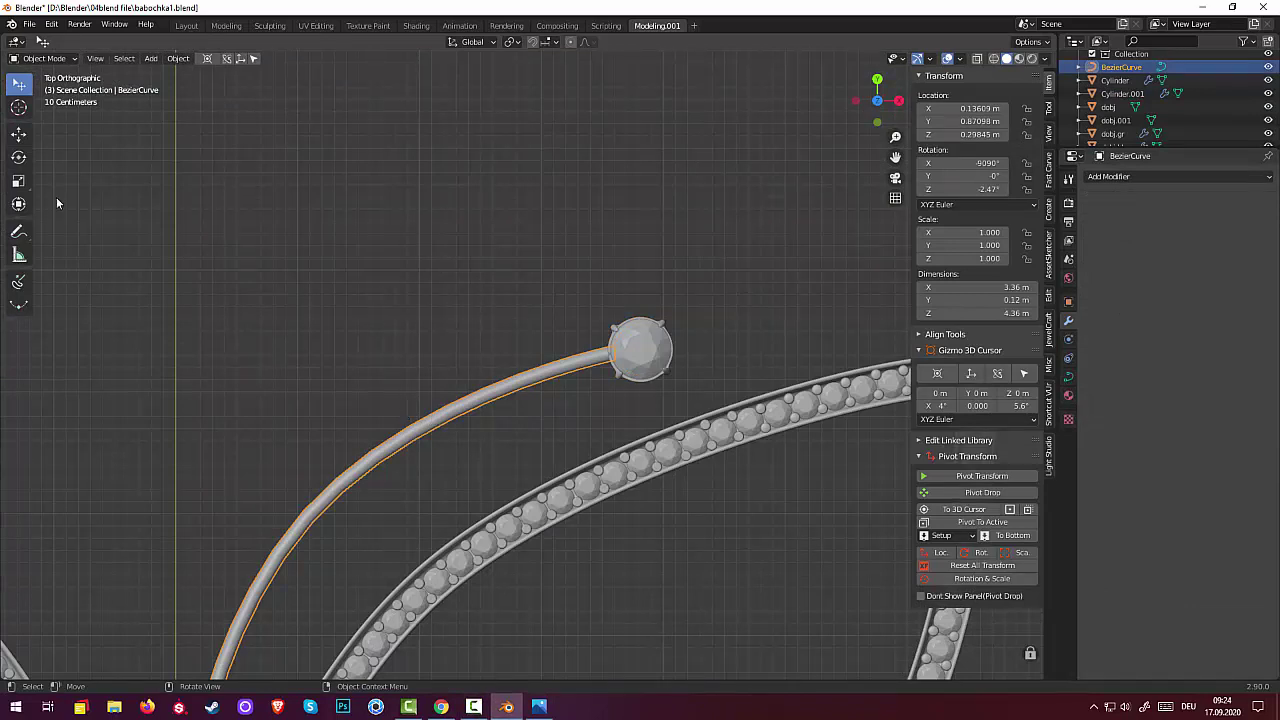
Convert the antenna curve to a mesh
click(178, 58)
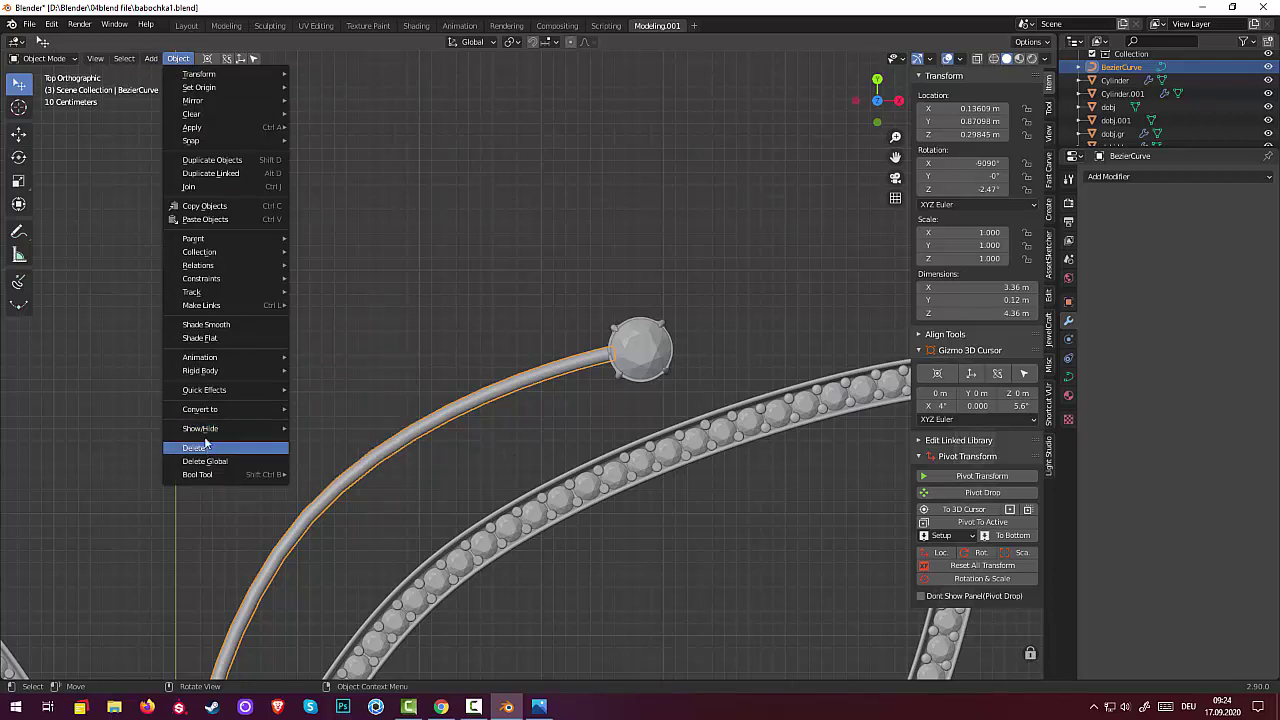
mouse_move(230, 408)
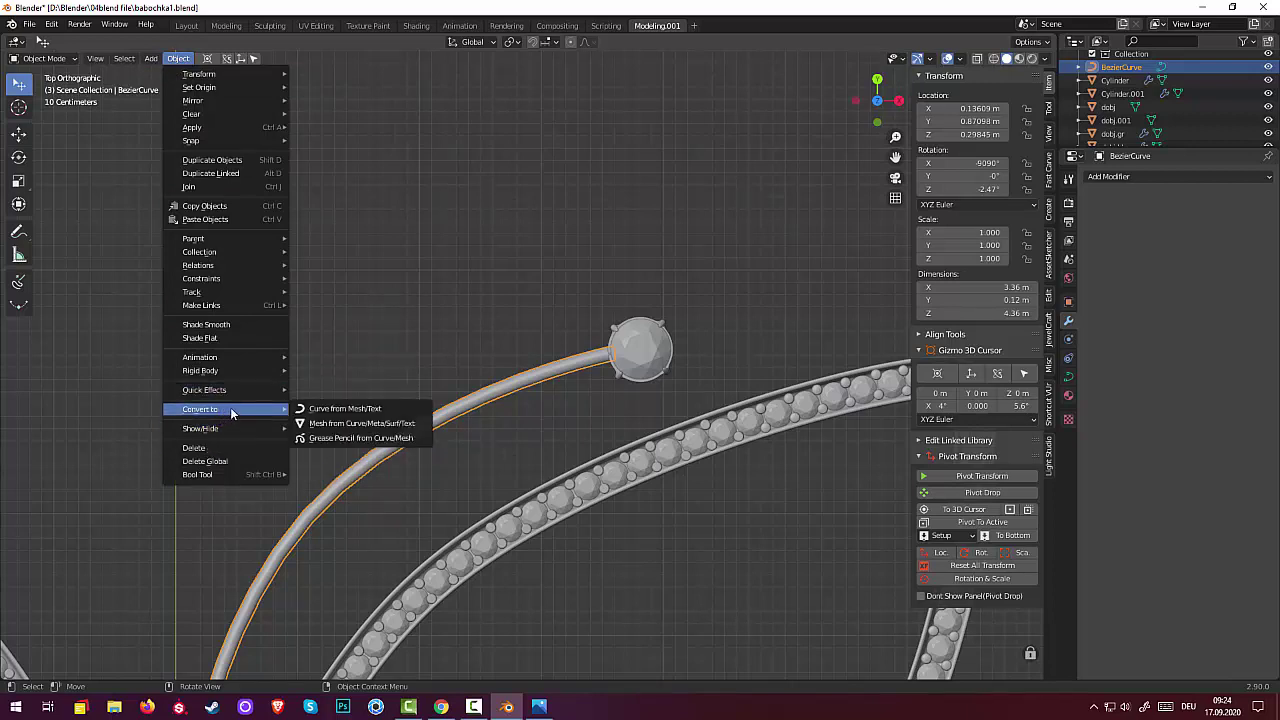
click(350, 424)
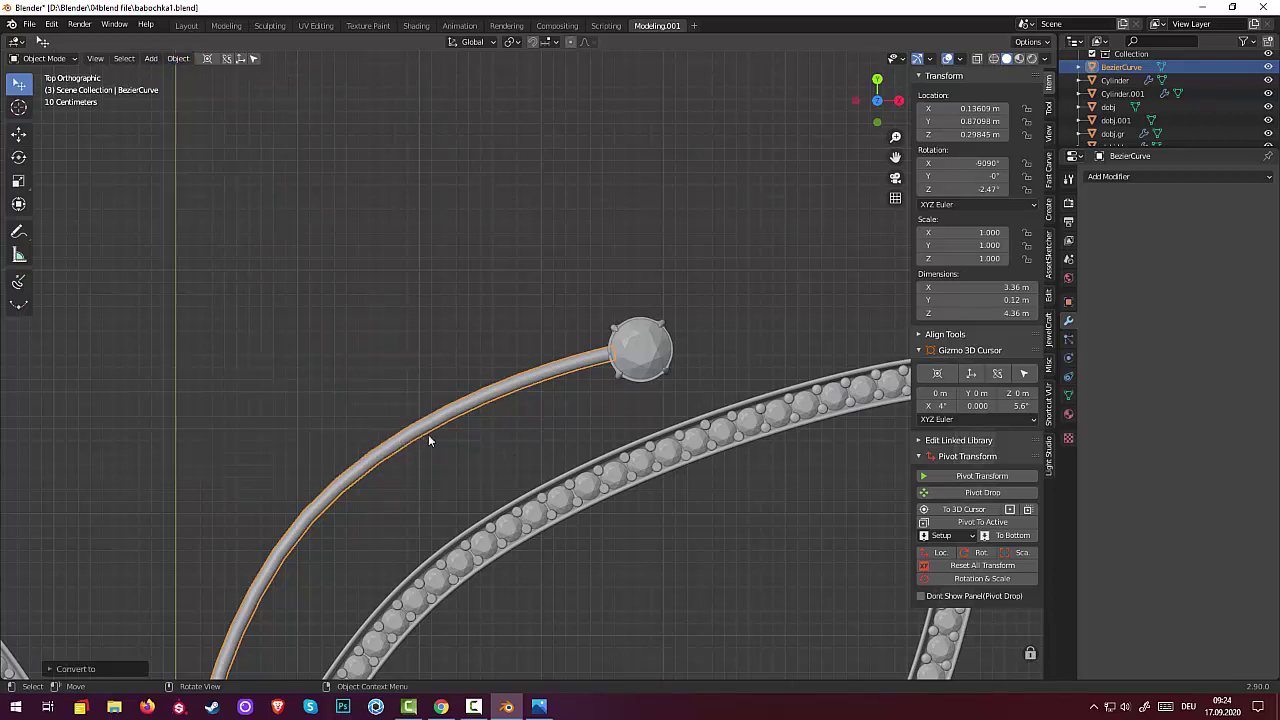
Join the antenna mesh and the small prong setting at its end into one object
shift+click(617, 378)
shift+click(620, 378)
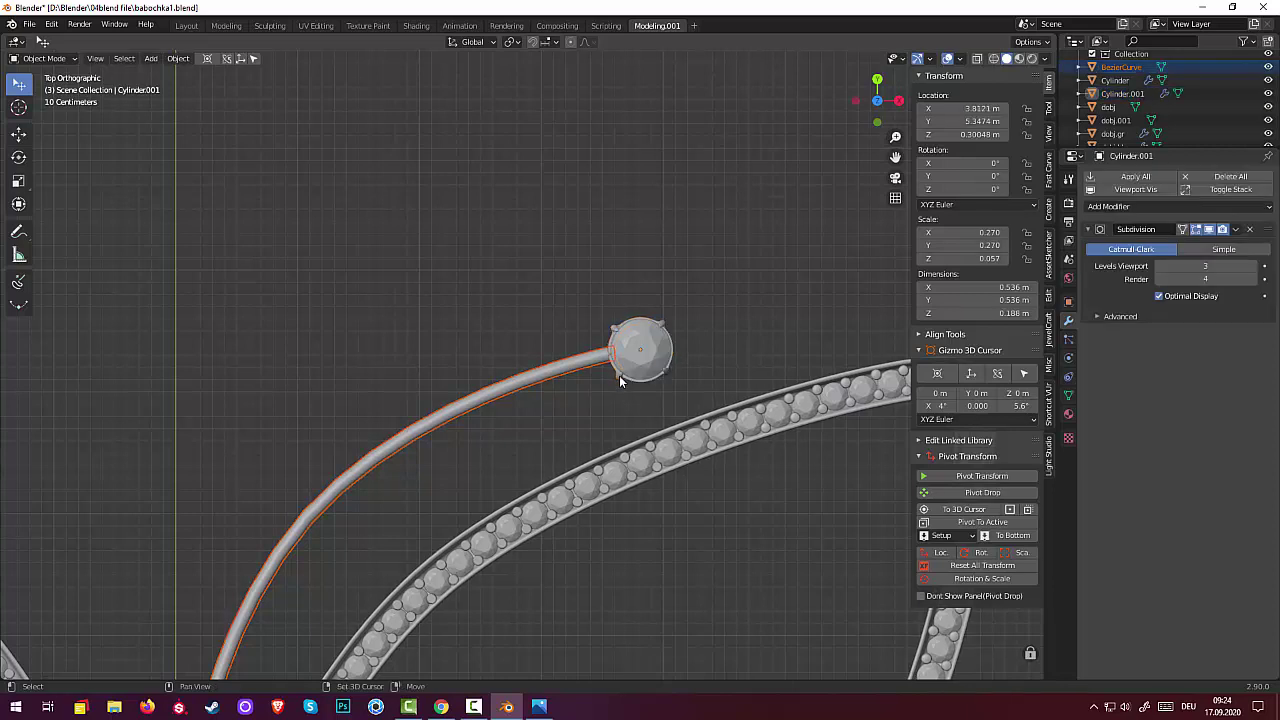
shift+click(620, 377)
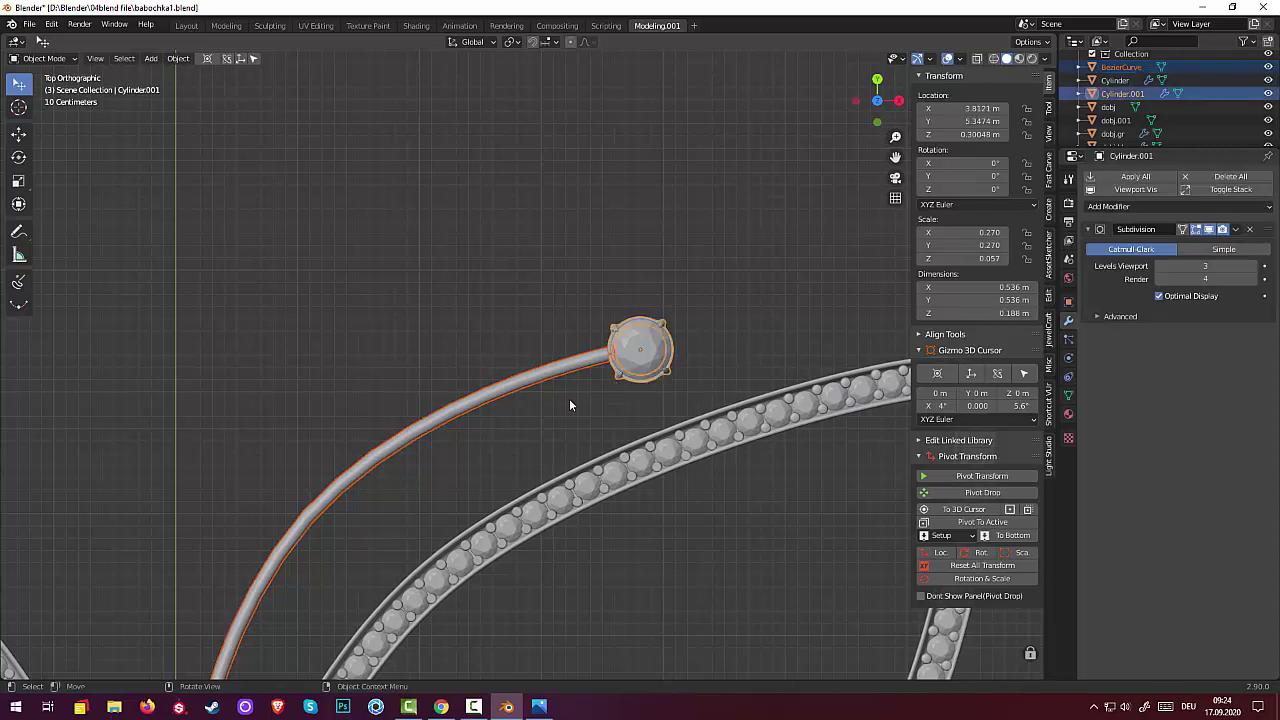
click(178, 58)
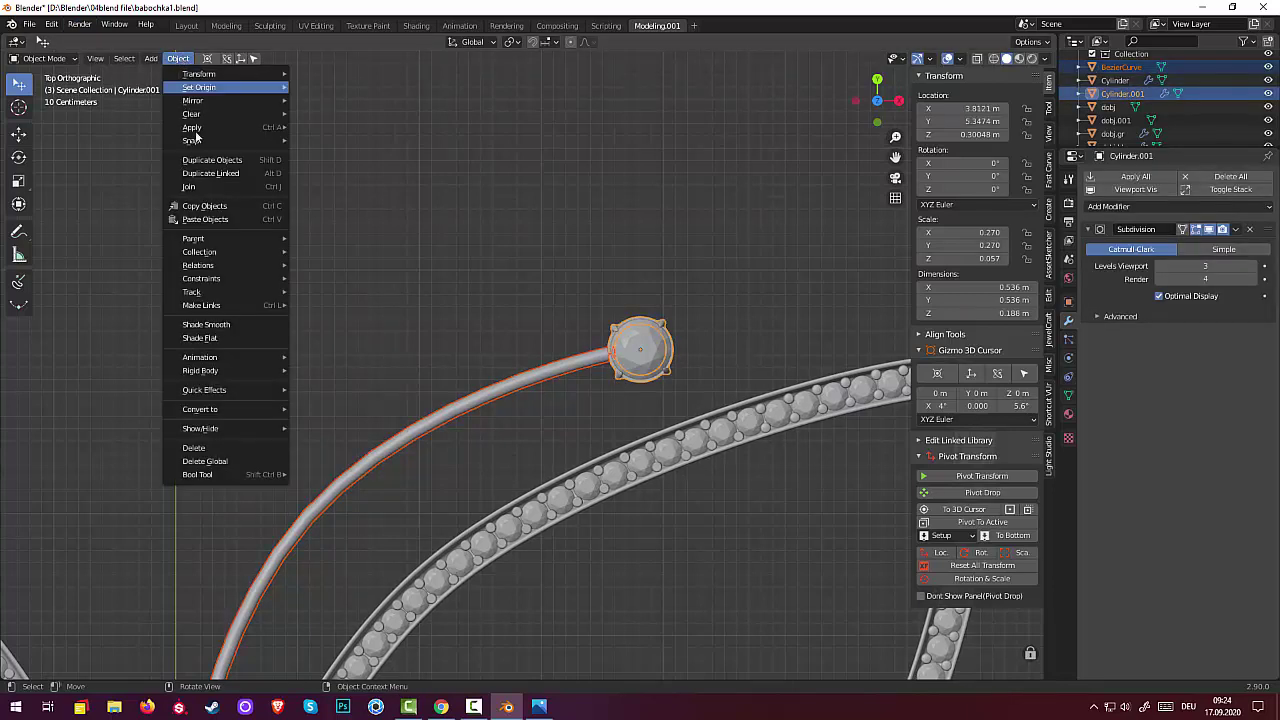
click(215, 188)
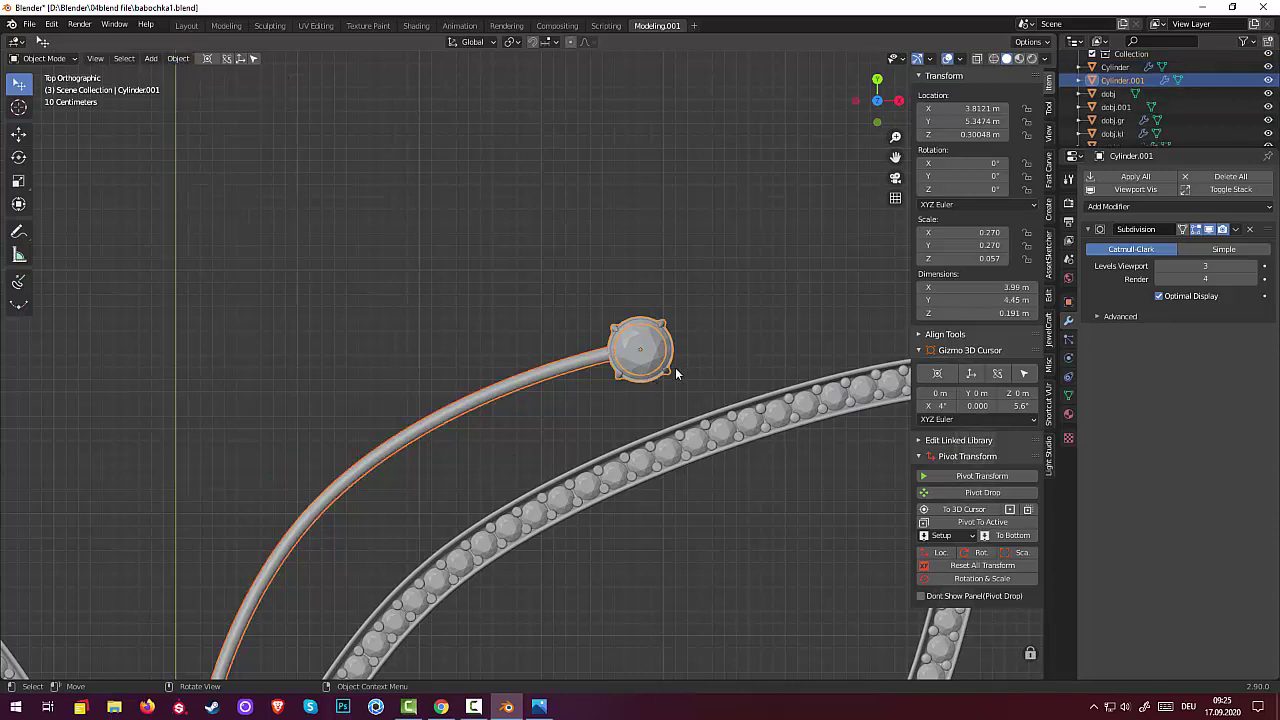
click(698, 345)
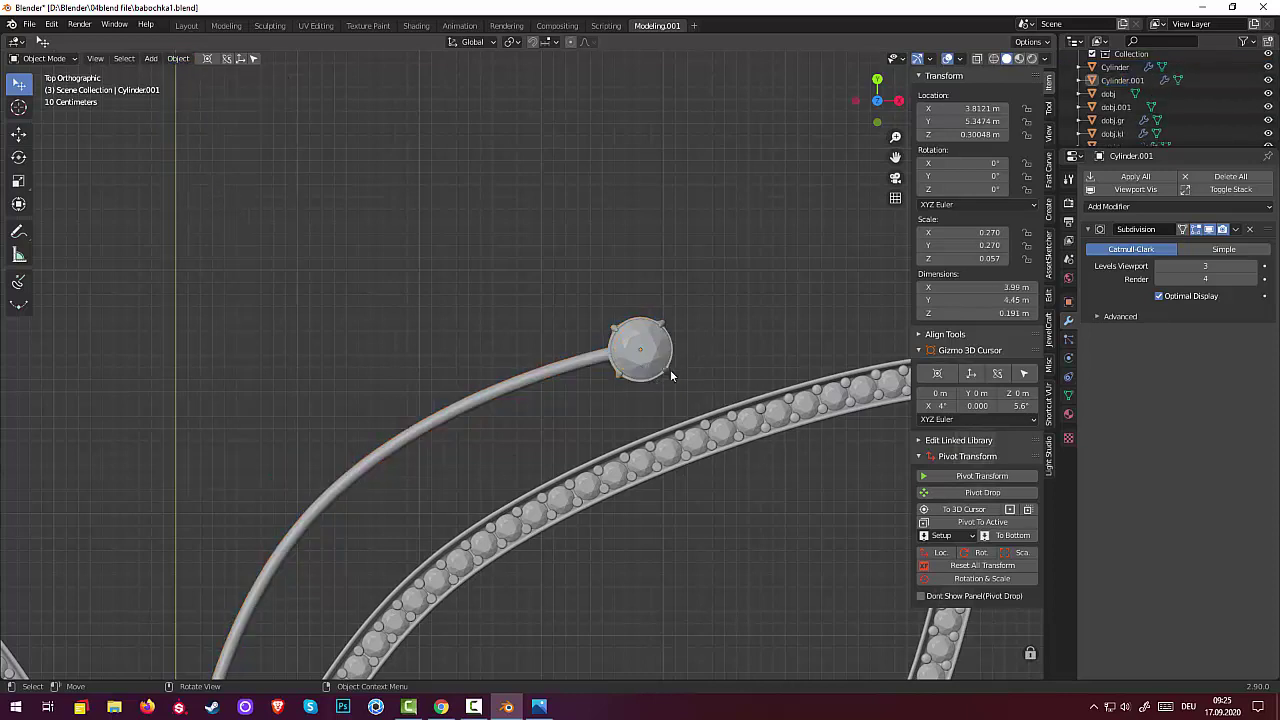
click(1148, 80)
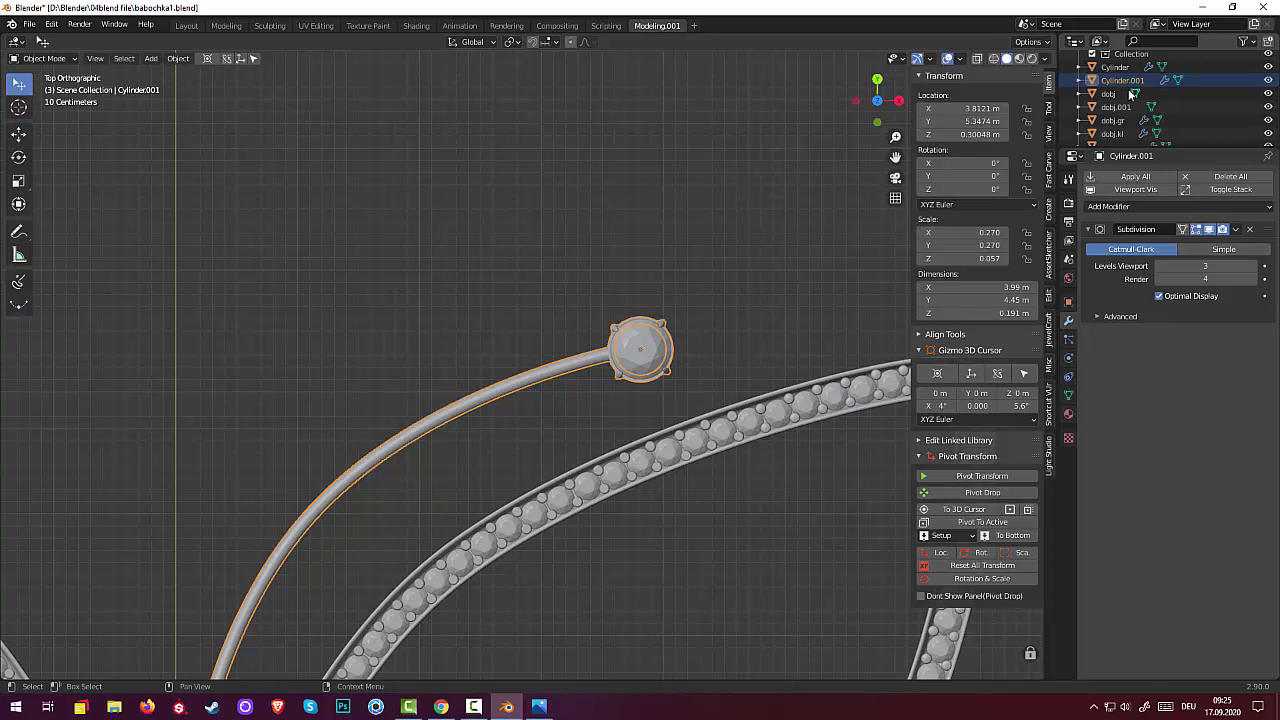
key(alt+a)
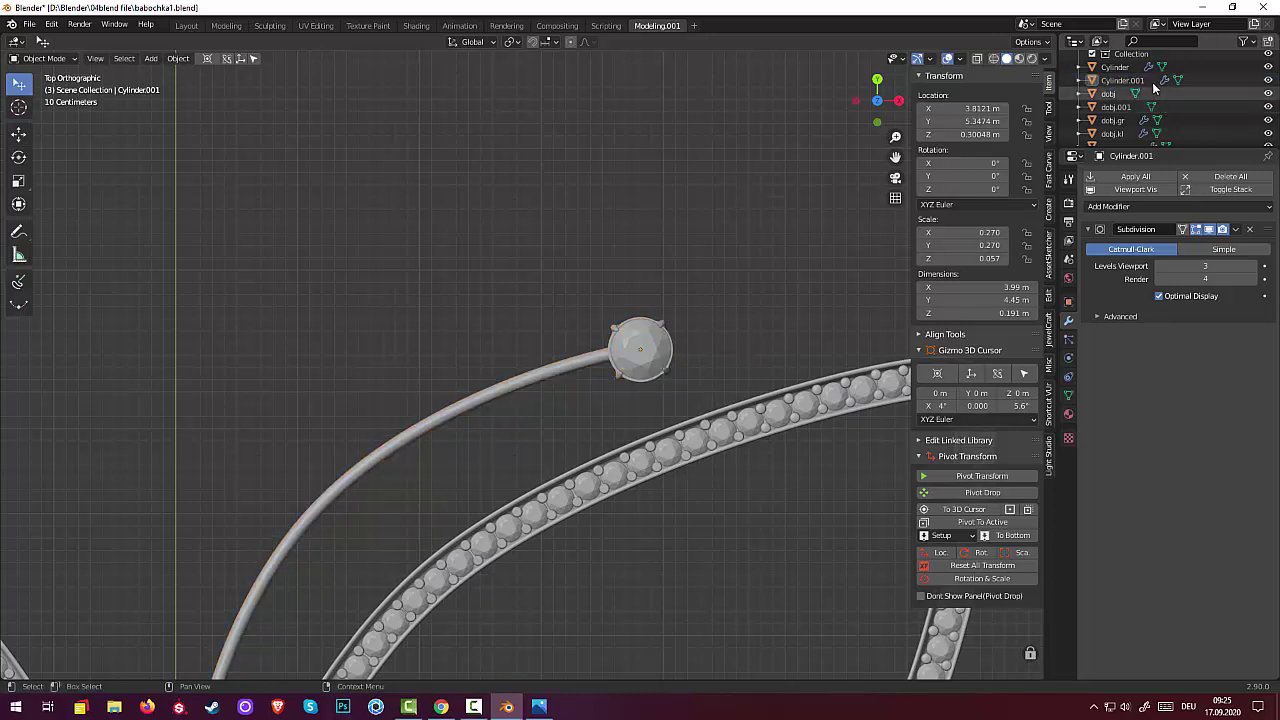
click(1152, 80)
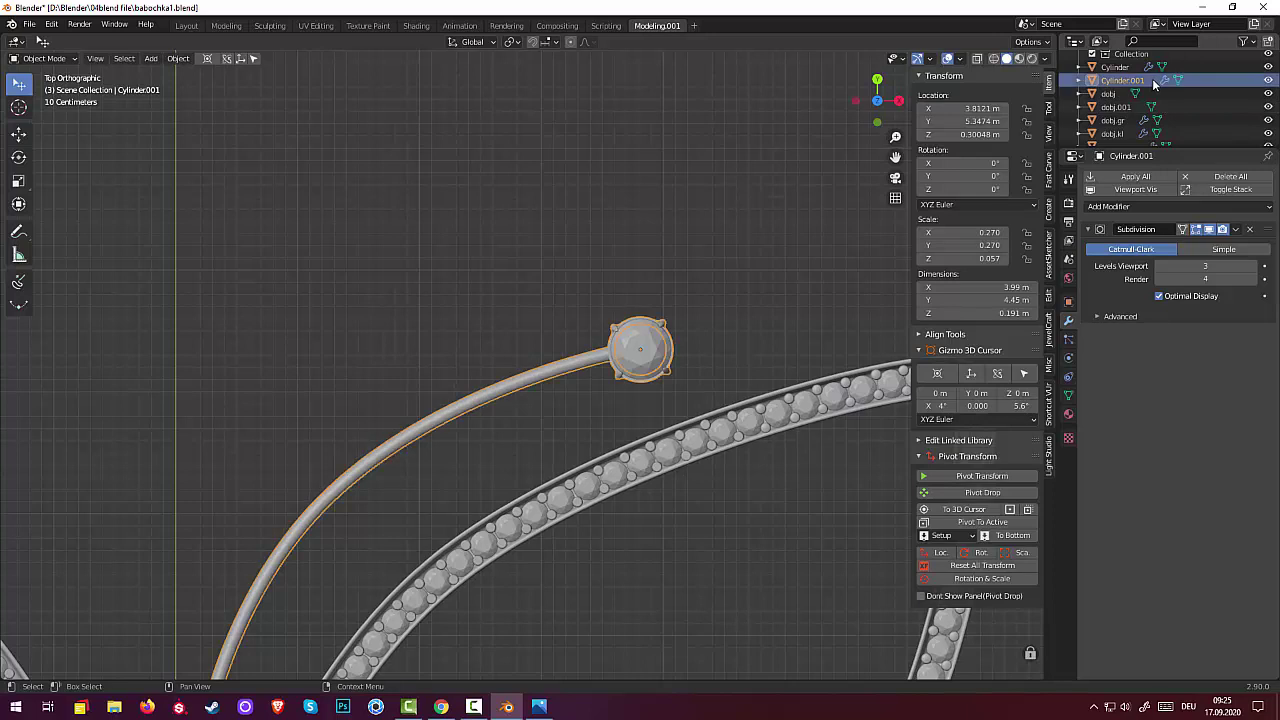
key(a)
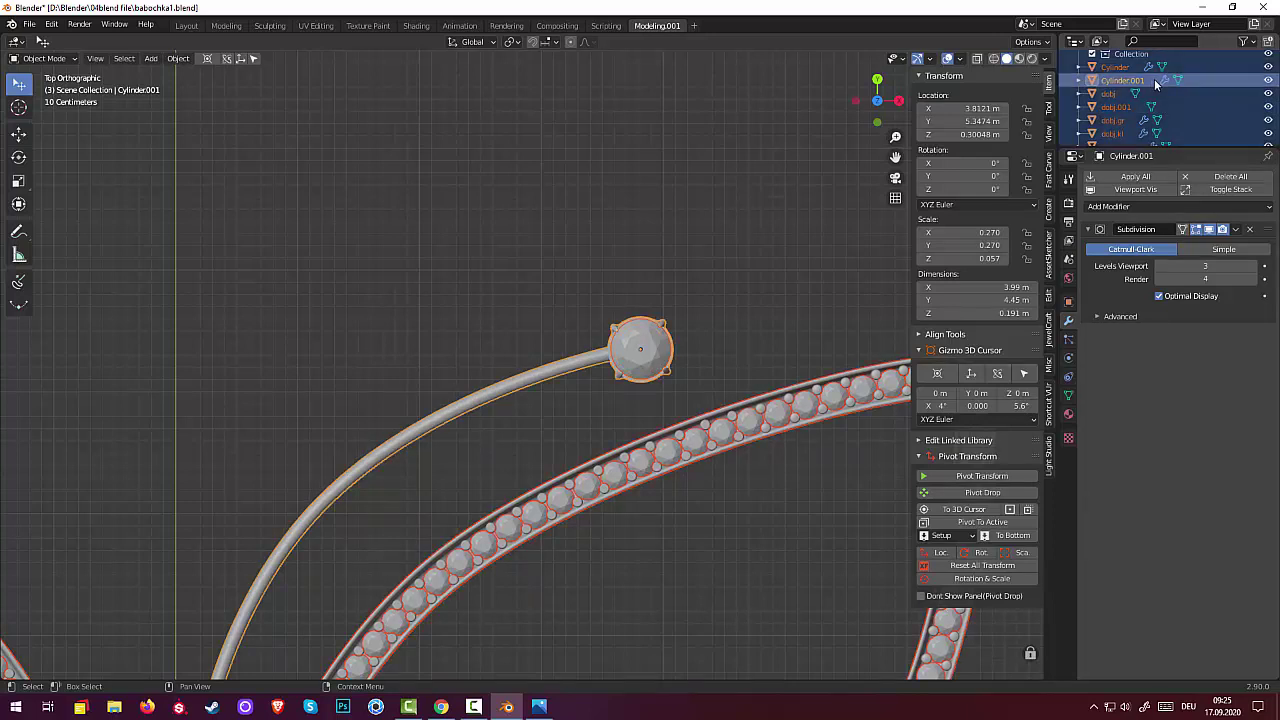
click(1165, 81)
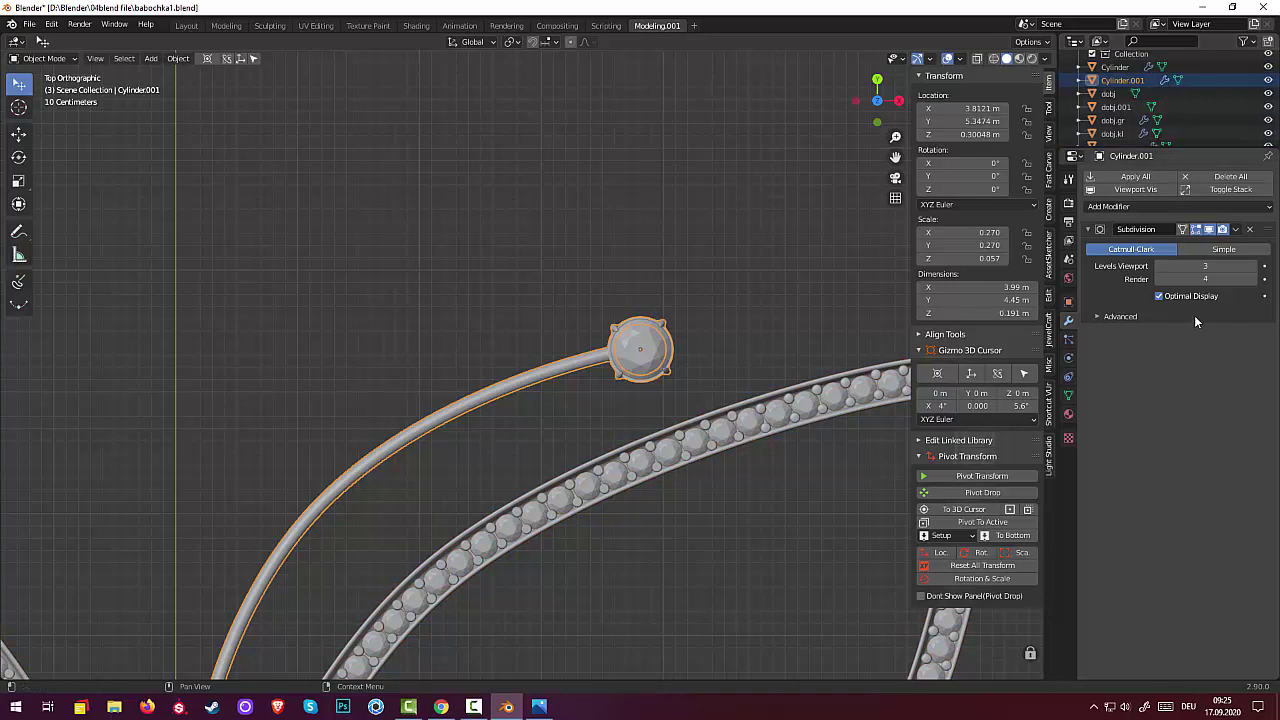
click(1089, 230)
click(1089, 230)
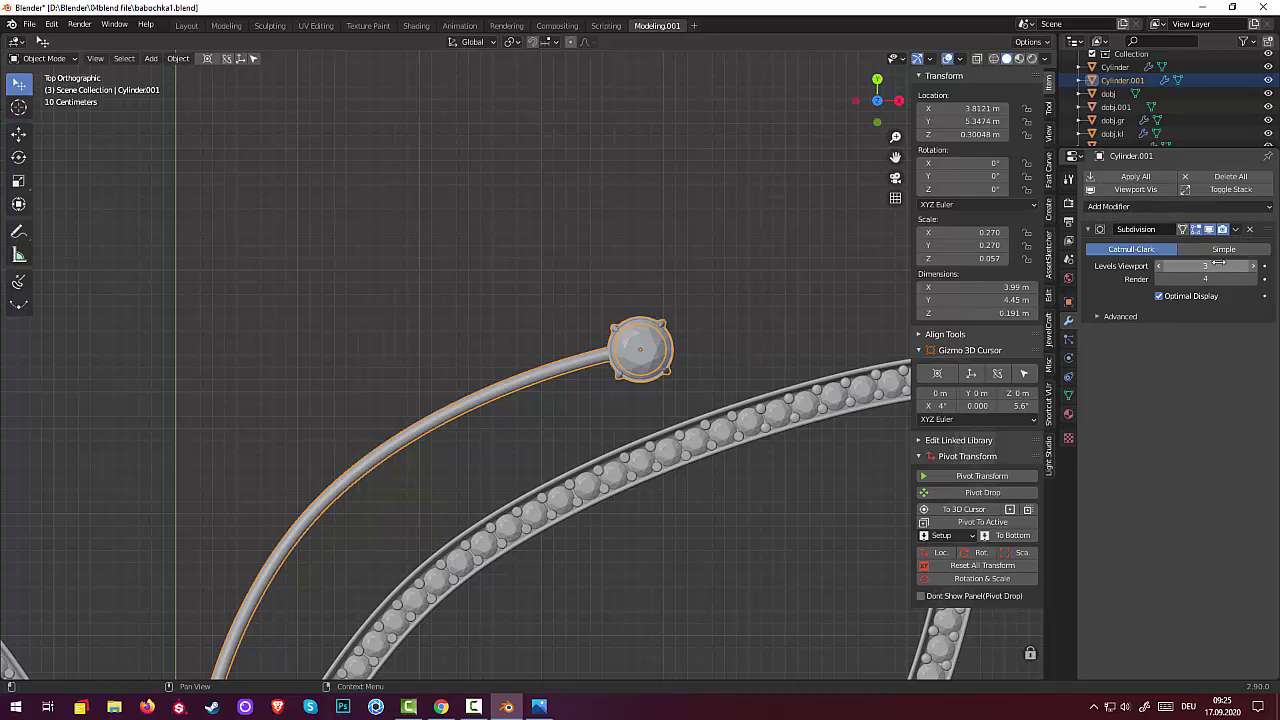
Apply the Subdivision modifier on the butterfly's central prong setting
click(1142, 68)
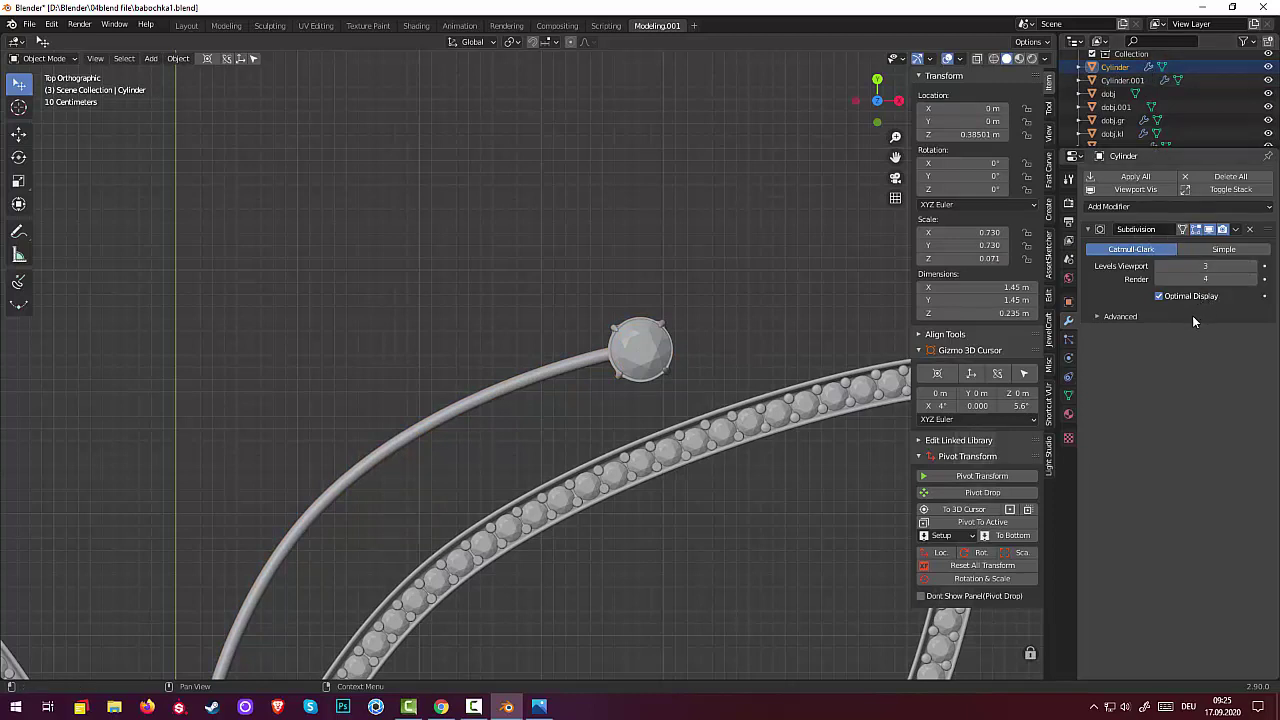
key(ctrl+a)
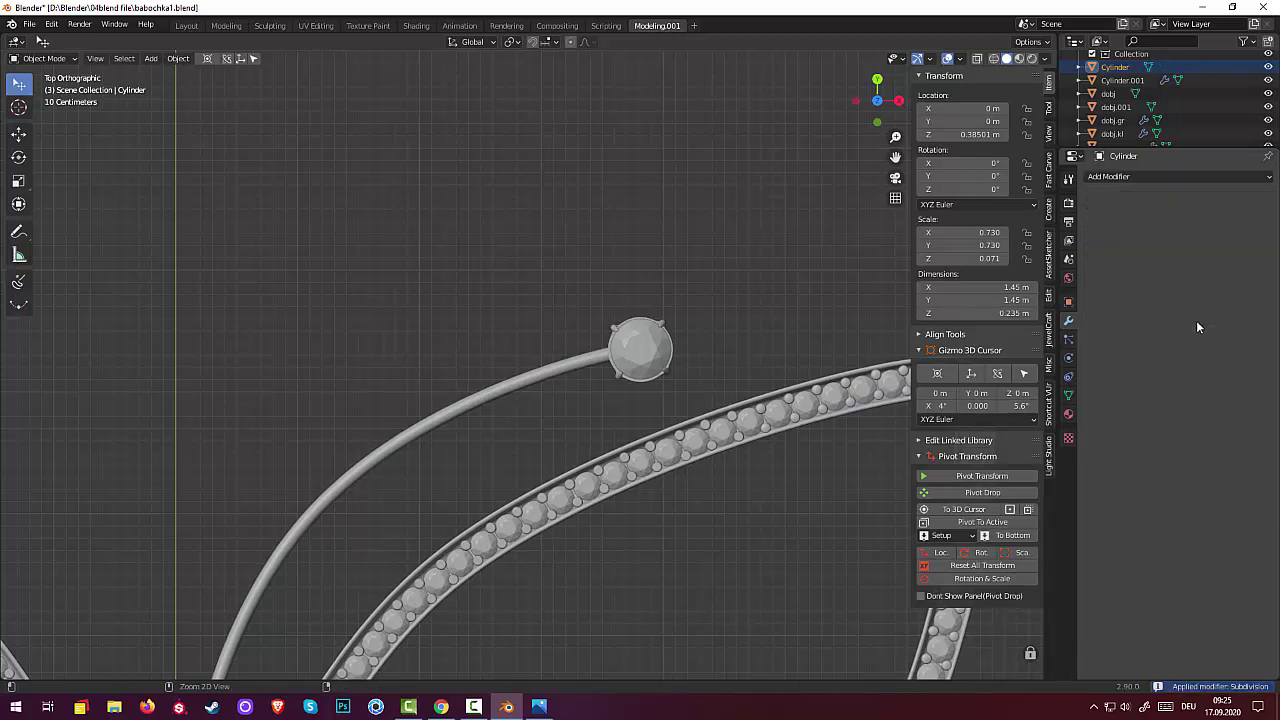
Check the modifiers on the joined antenna, the upper wing gems and the upper wing setting
click(1120, 81)
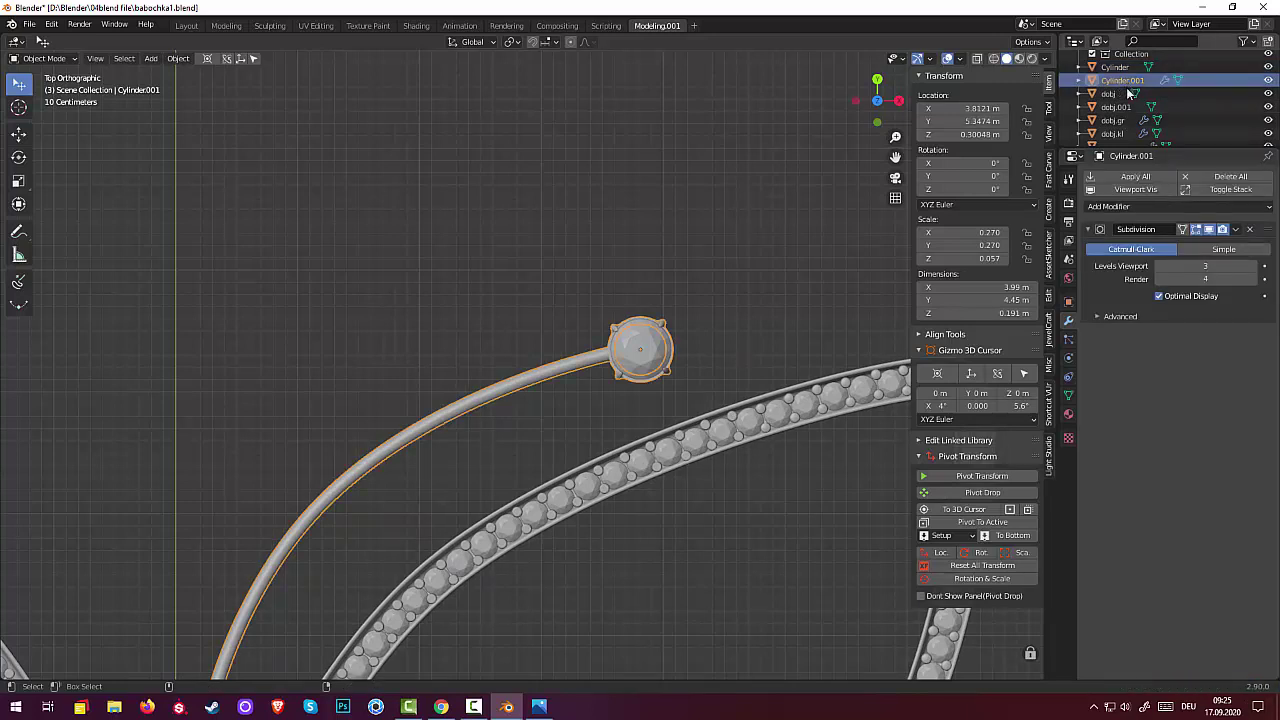
click(1113, 120)
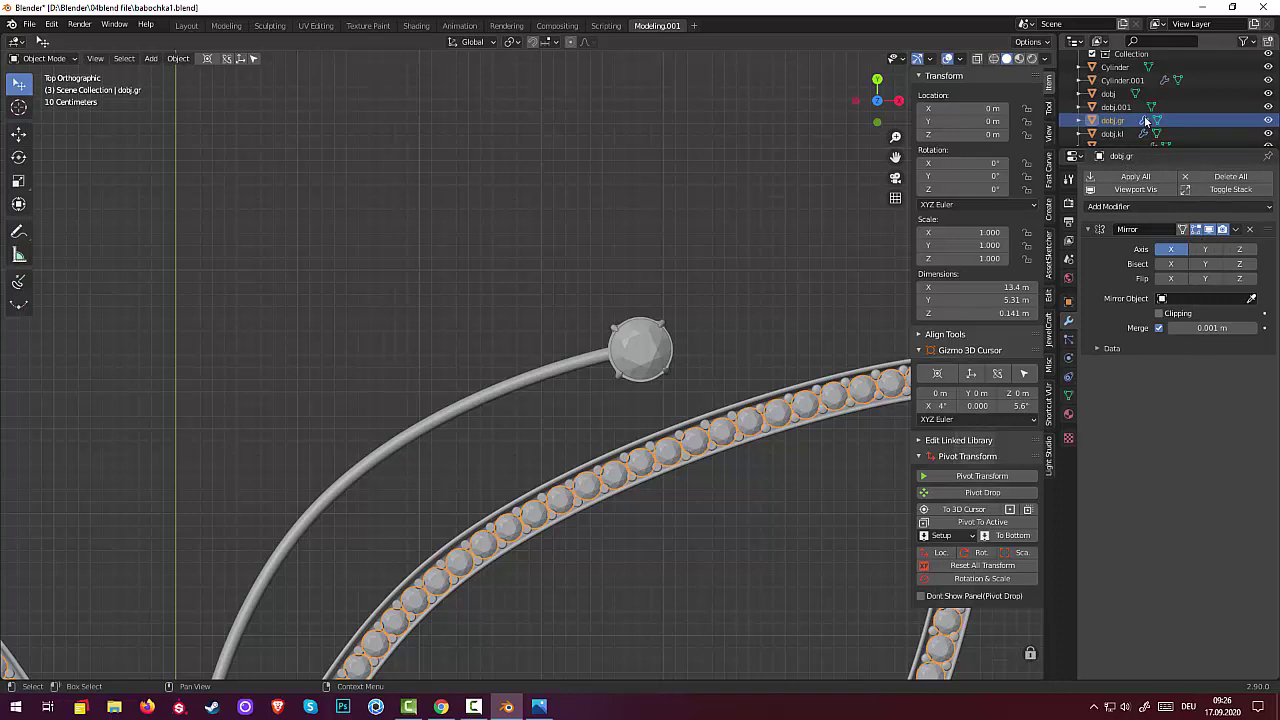
key(a)
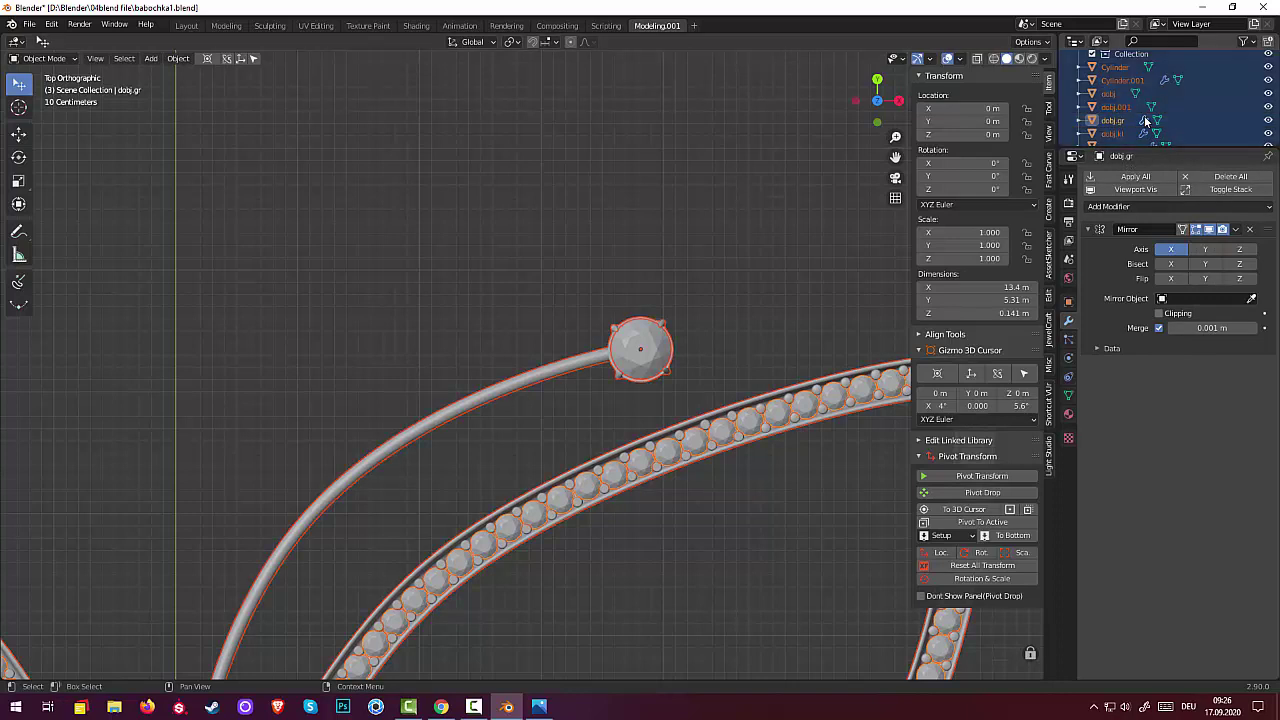
click(1125, 82)
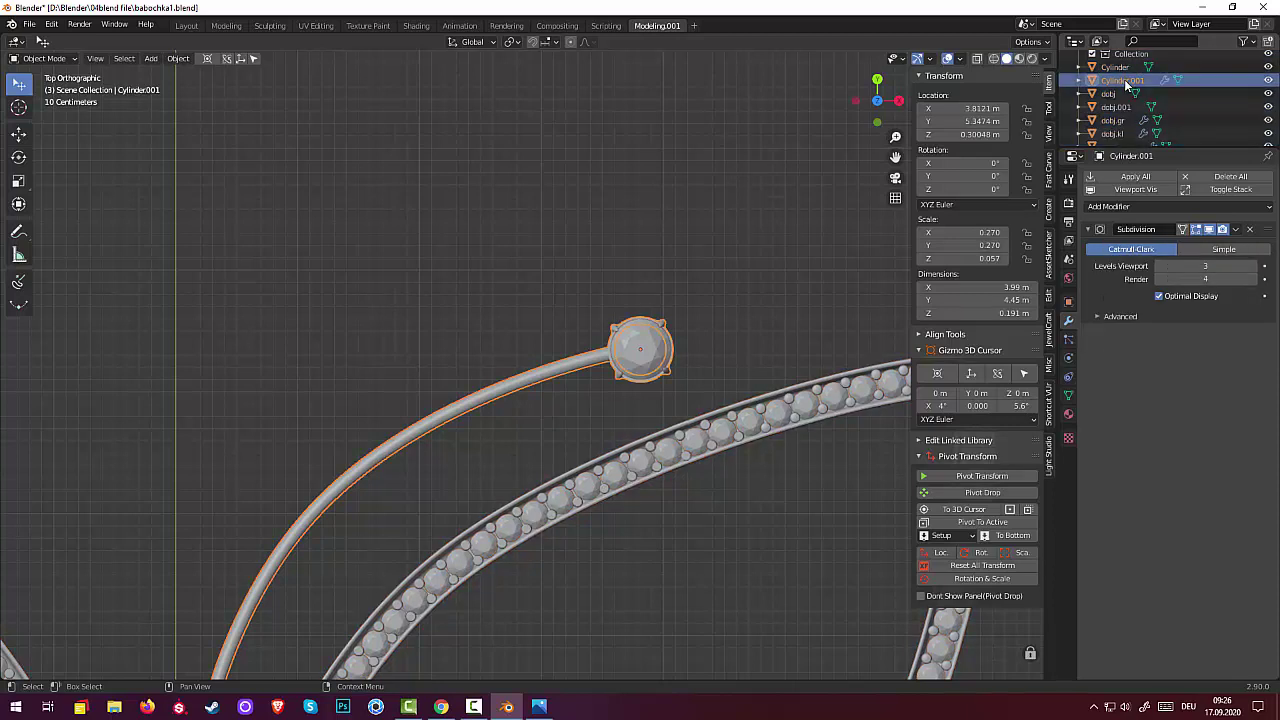
key(alt+a)
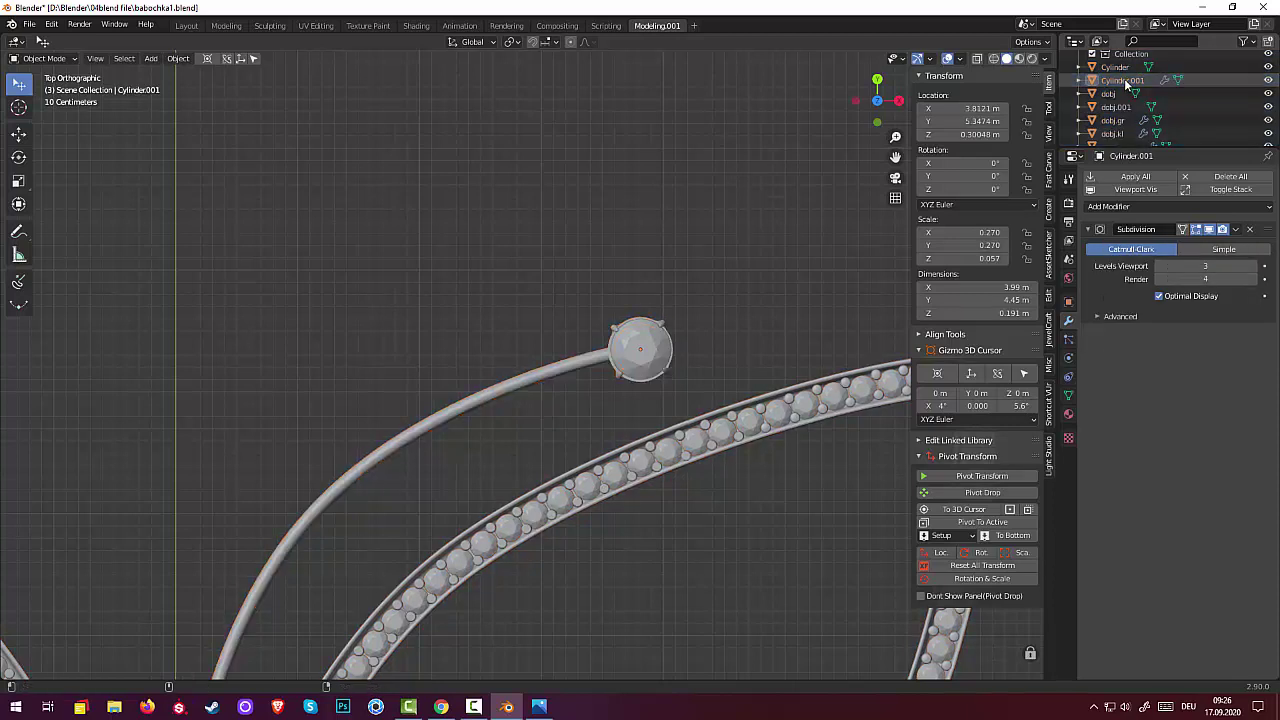
click(1125, 82)
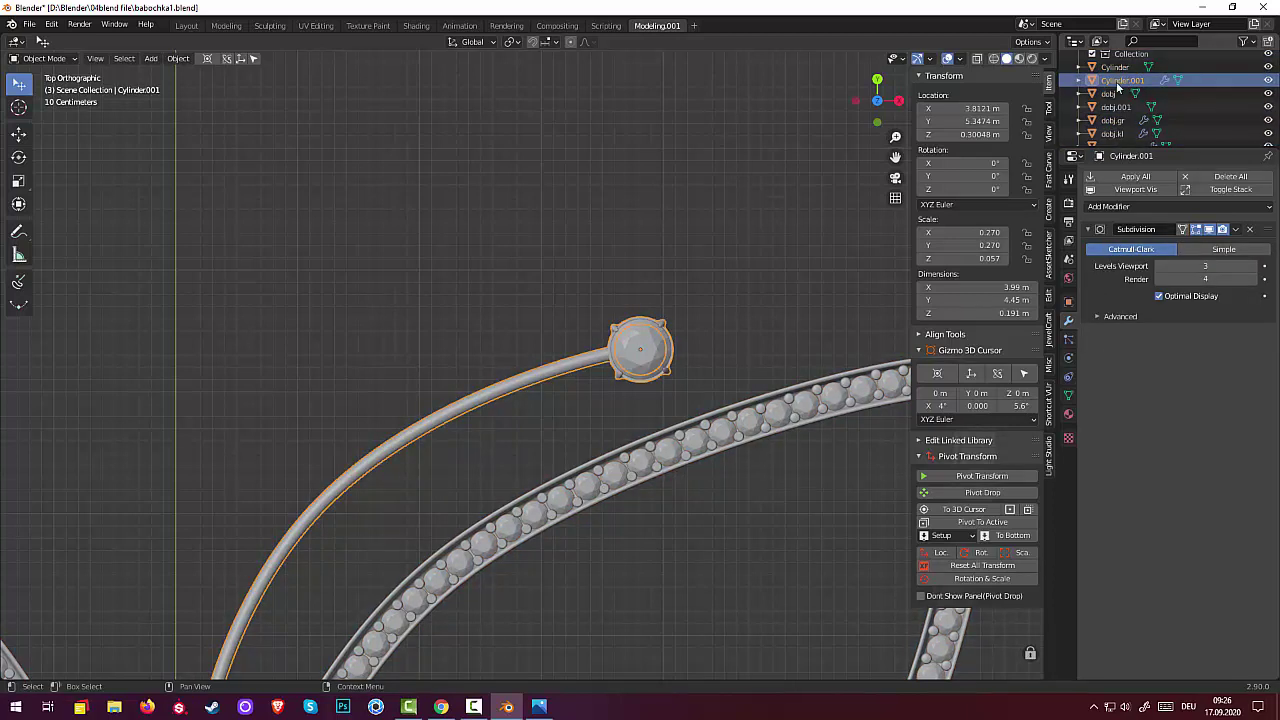
scroll(1134, 138, down, 3)
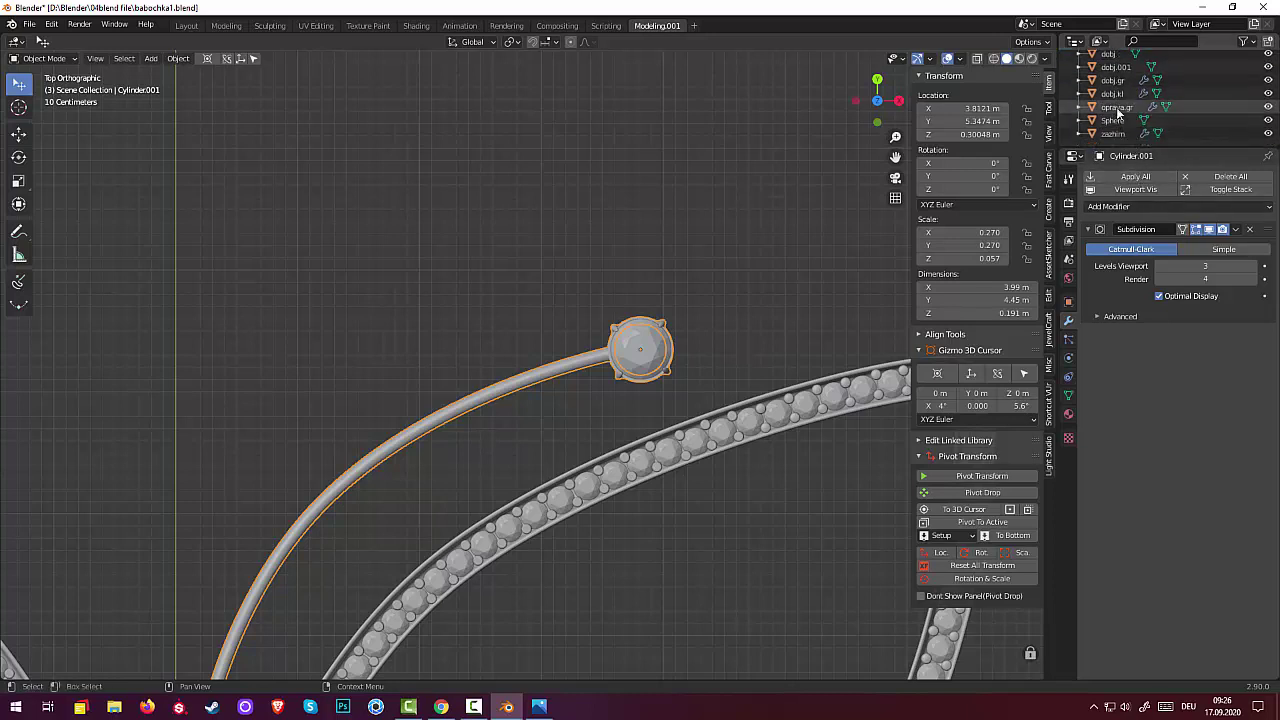
click(1118, 108)
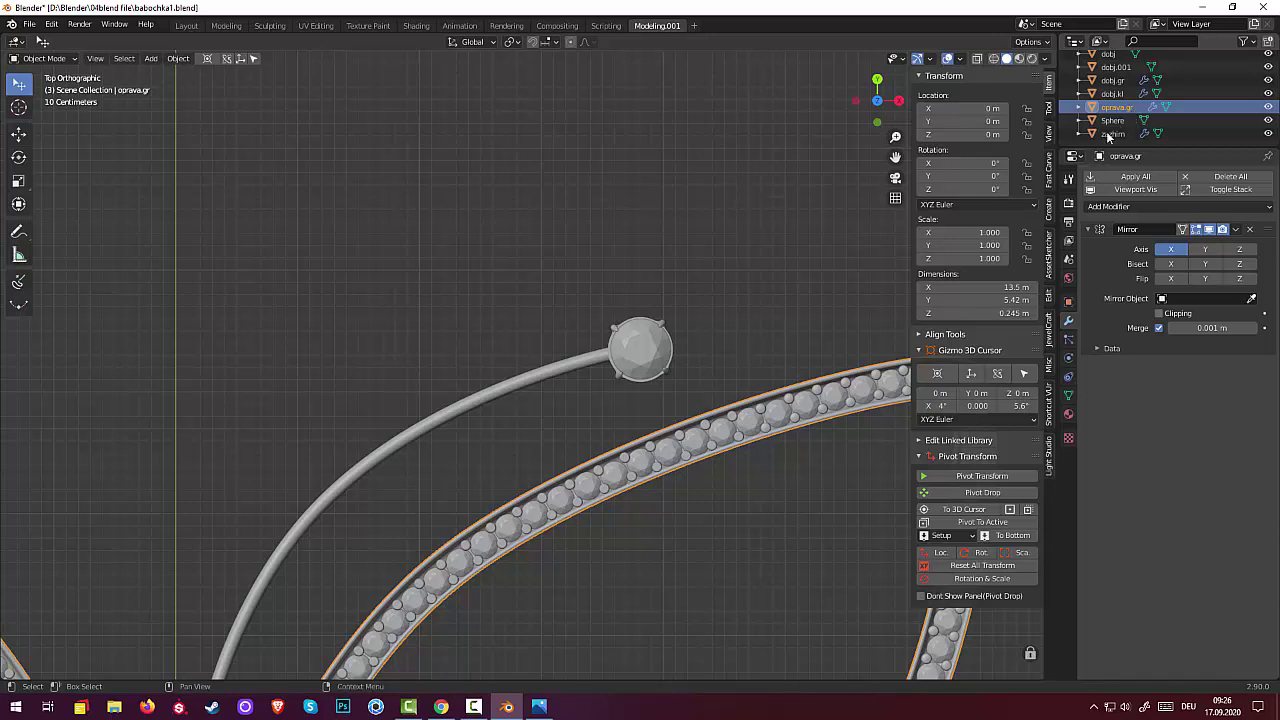
scroll(671, 534, down, 6)
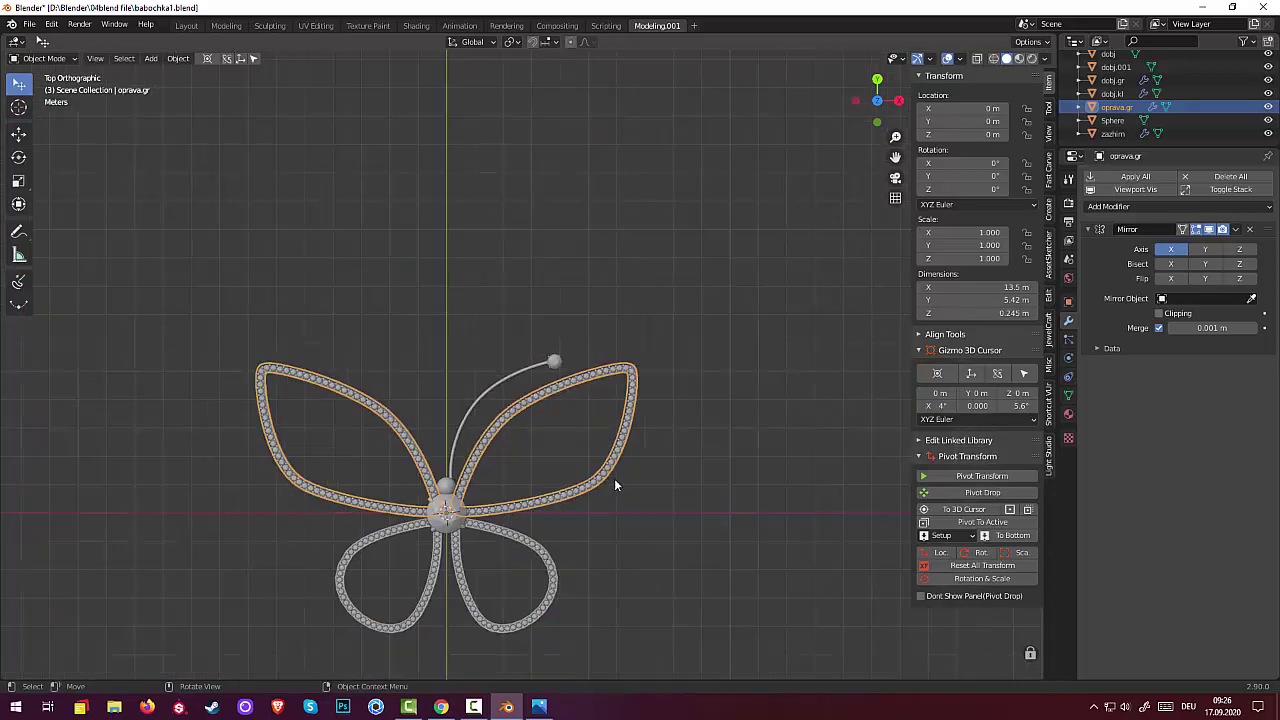
Set the joined antenna's origin to the 3D cursor and mirror it across X with a Mirror modifier
click(521, 373)
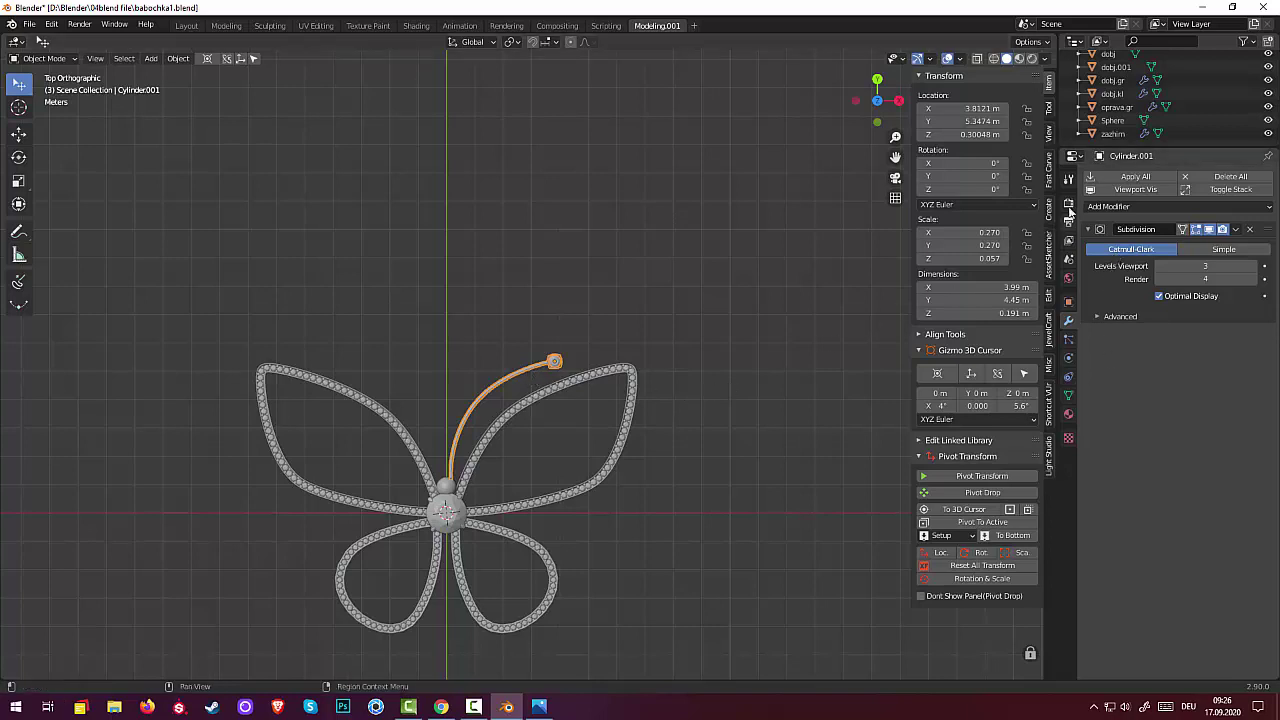
click(178, 58)
mouse_move(207, 86)
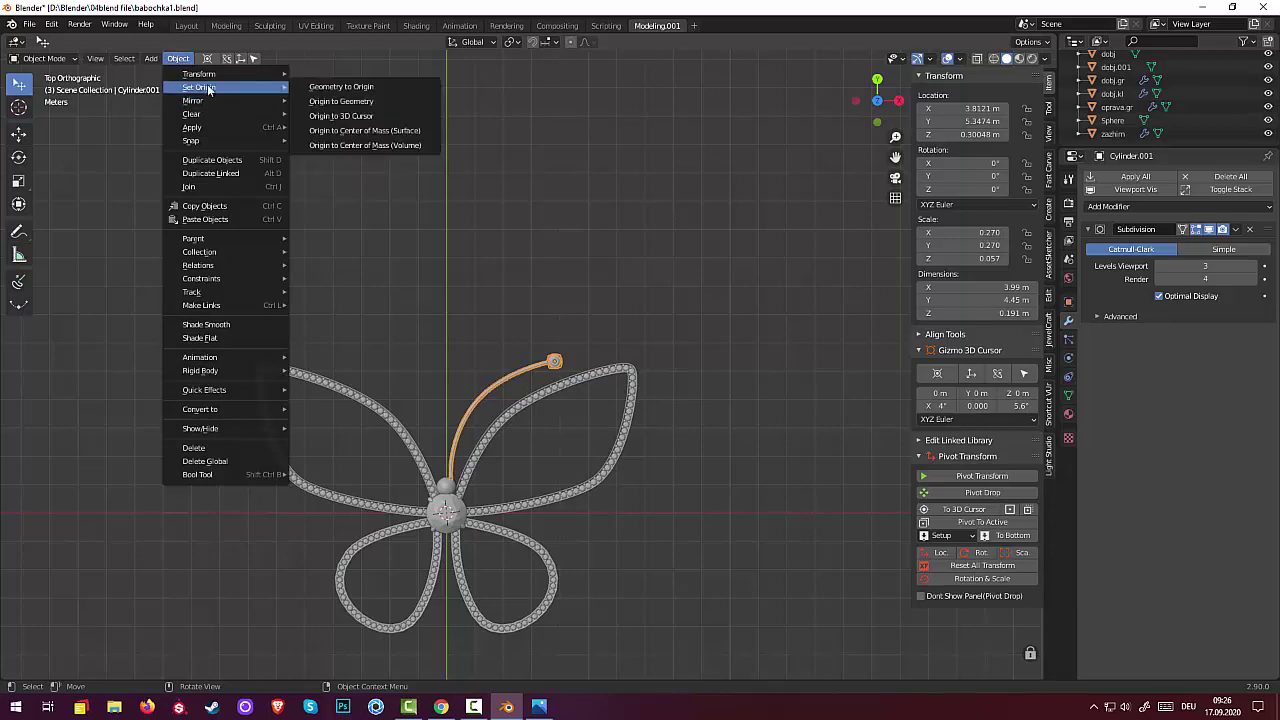
click(370, 116)
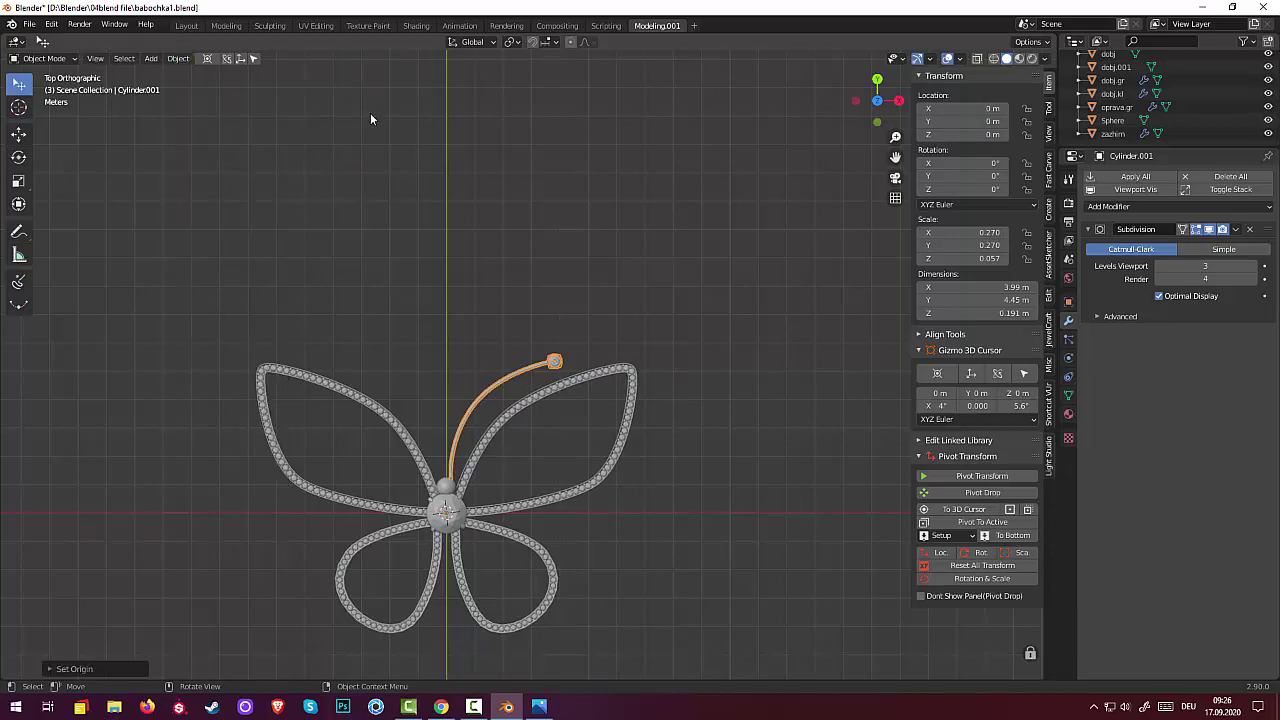
click(1107, 207)
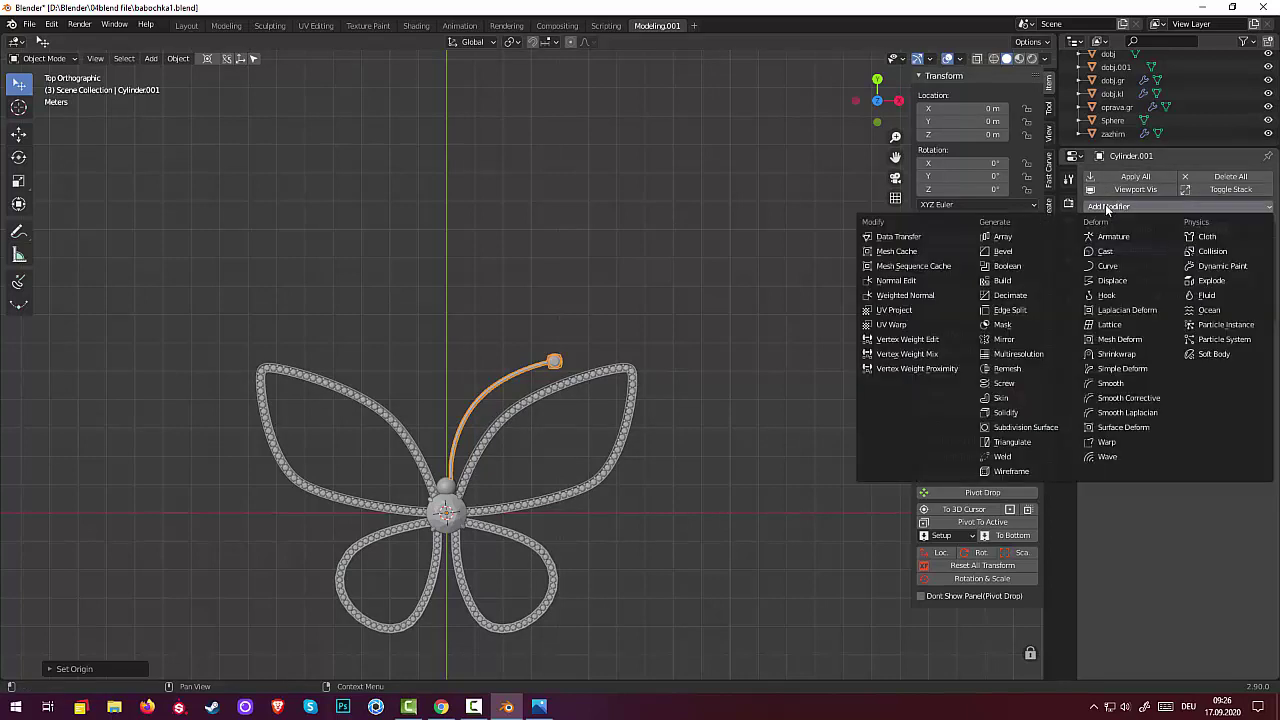
click(1000, 341)
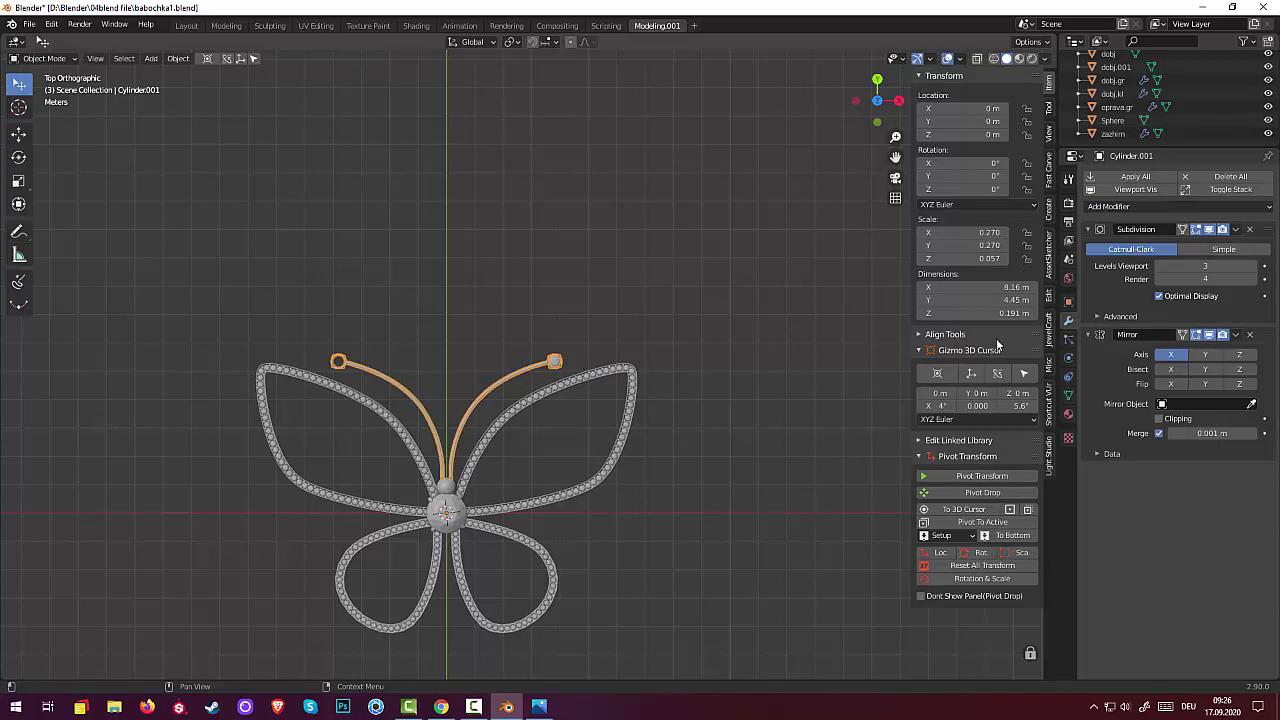
Add an X-axis Mirror modifier to the antenna's small diamond and set its origin to the 3D cursor
click(555, 362)
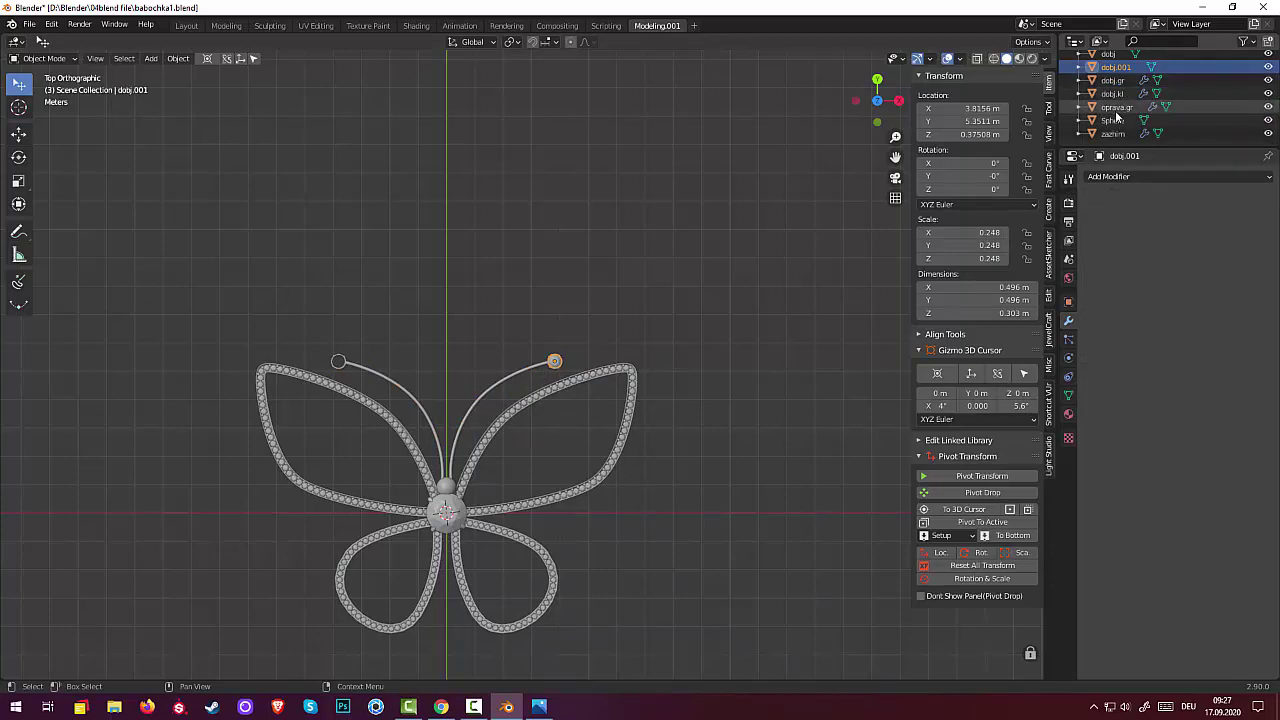
click(1110, 178)
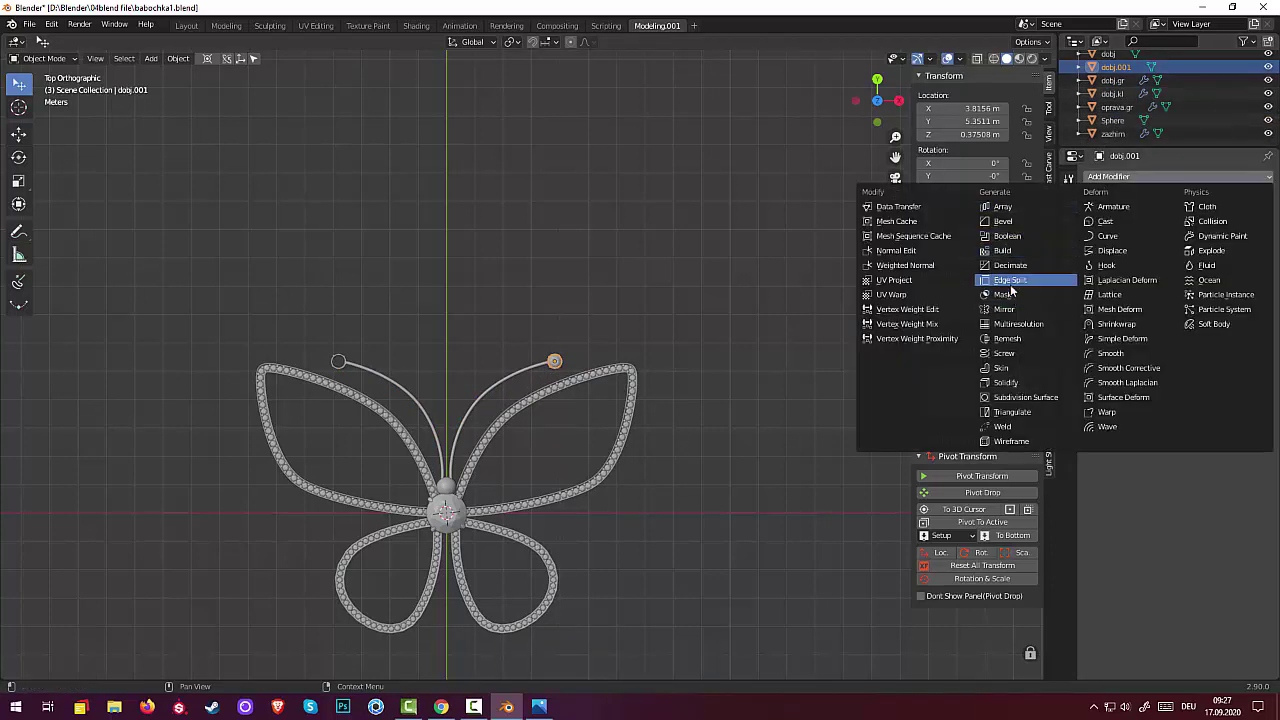
click(1006, 309)
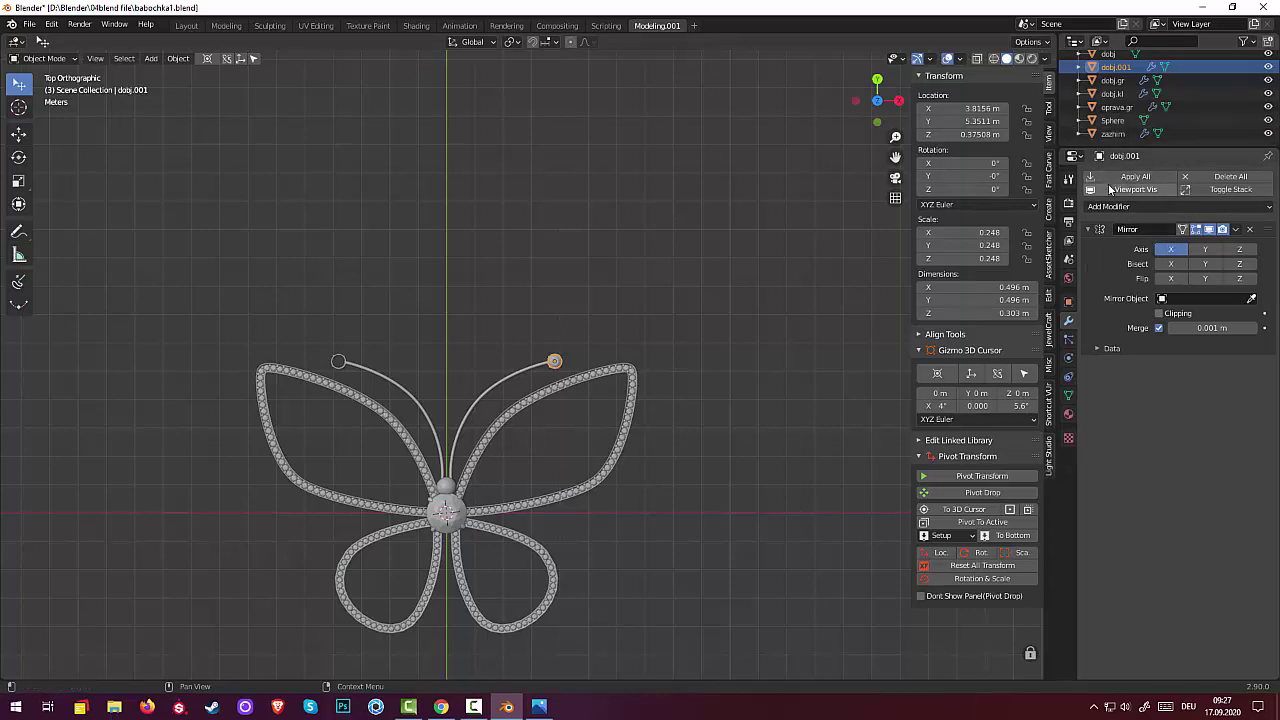
click(556, 363)
click(704, 341)
click(555, 363)
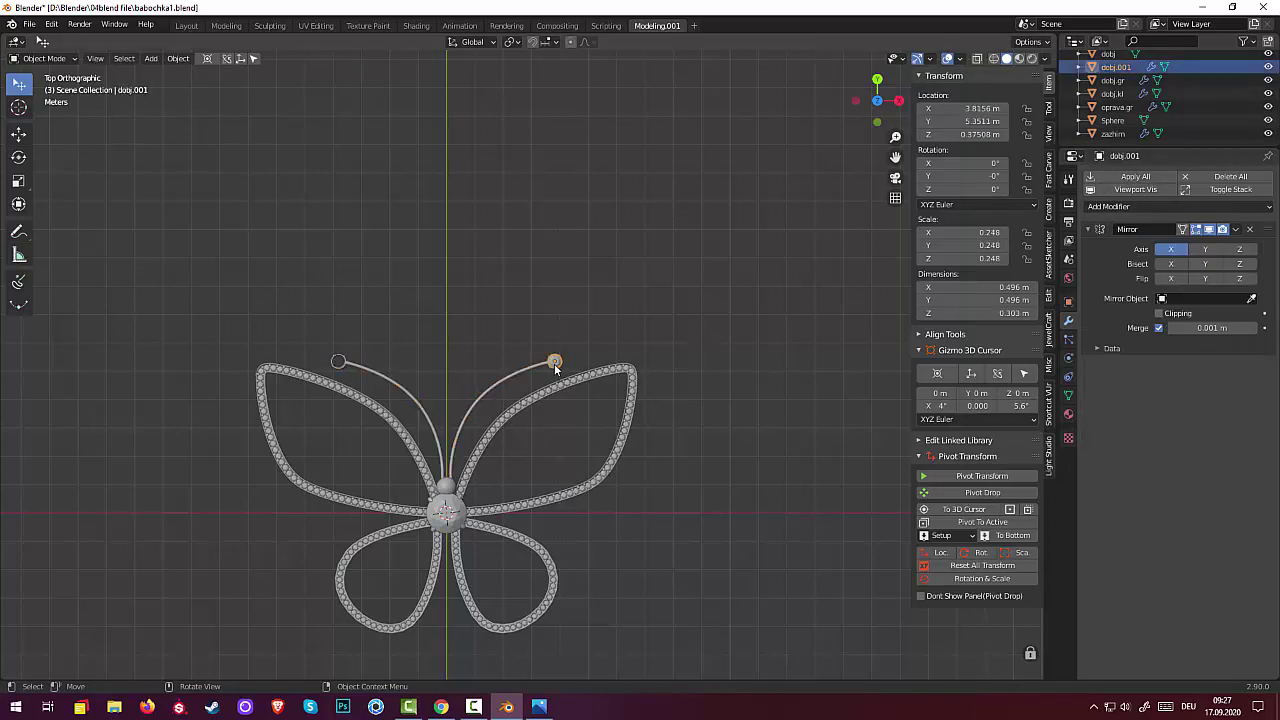
click(178, 58)
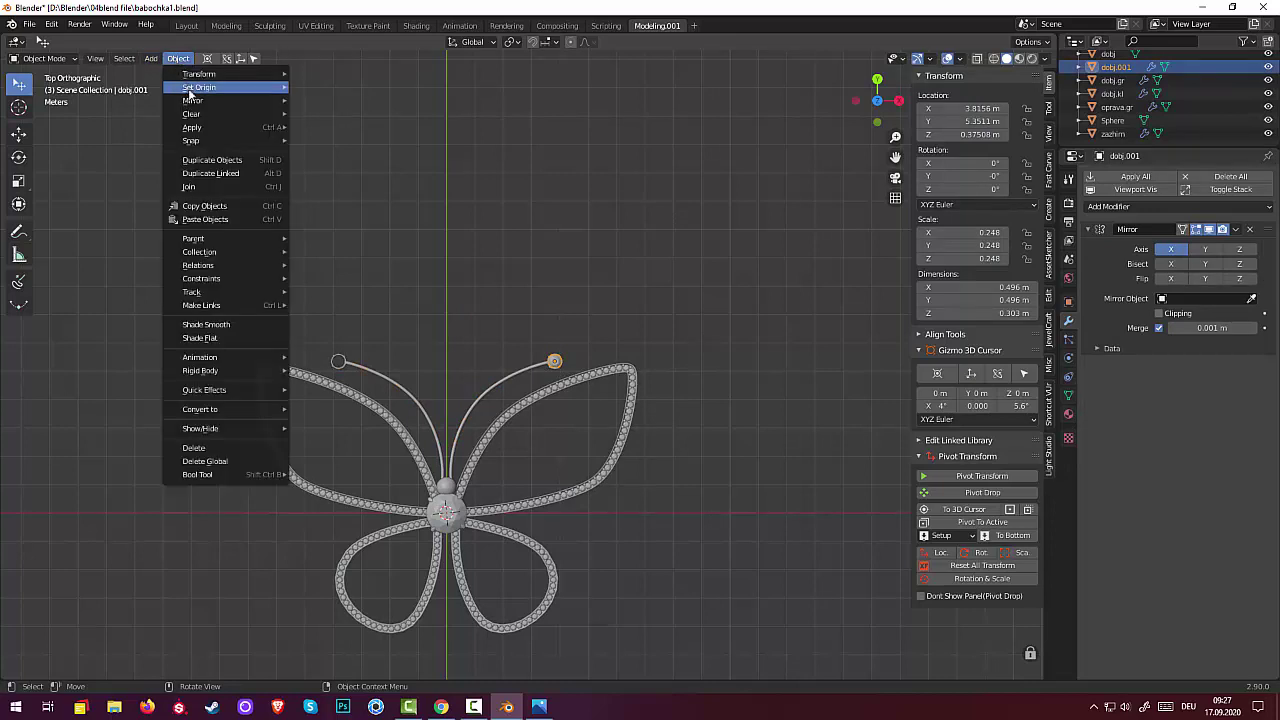
mouse_move(193, 102)
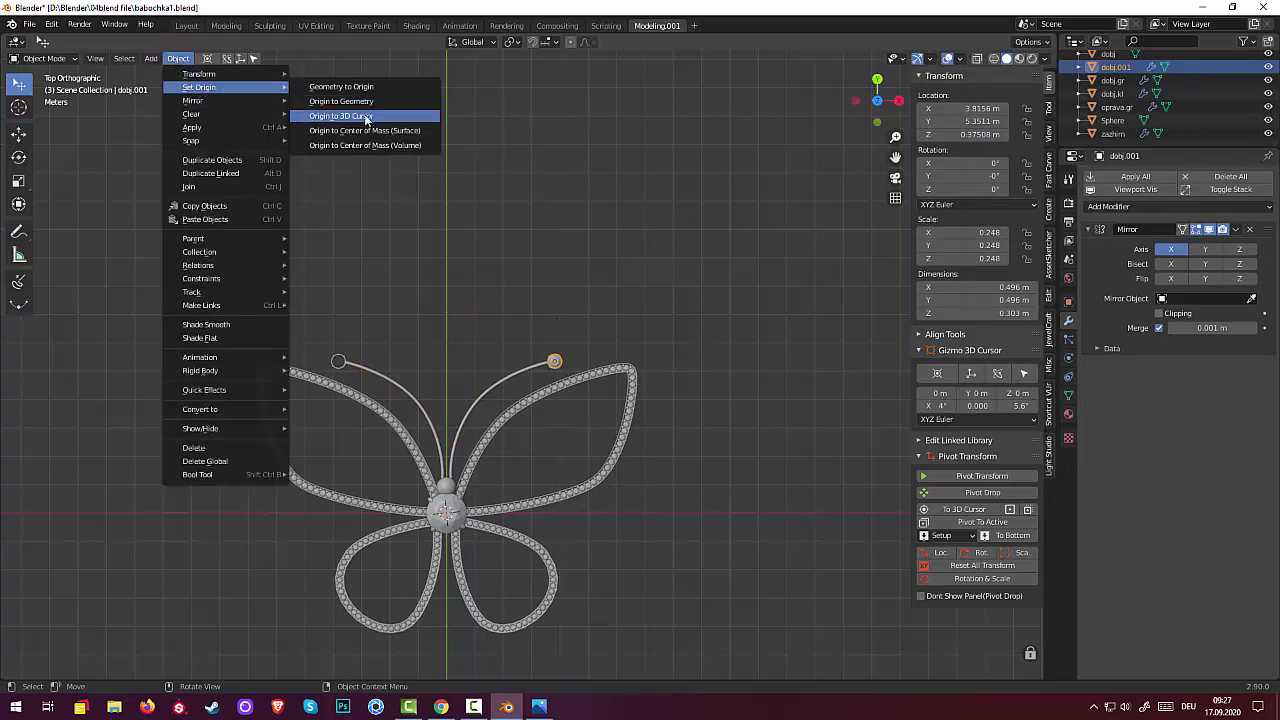
click(365, 116)
click(592, 227)
middle_drag(669, 262, 697, 274)
scroll(700, 310, down, 2)
scroll(698, 430, up, 3)
middle_drag(615, 637, 614, 553)
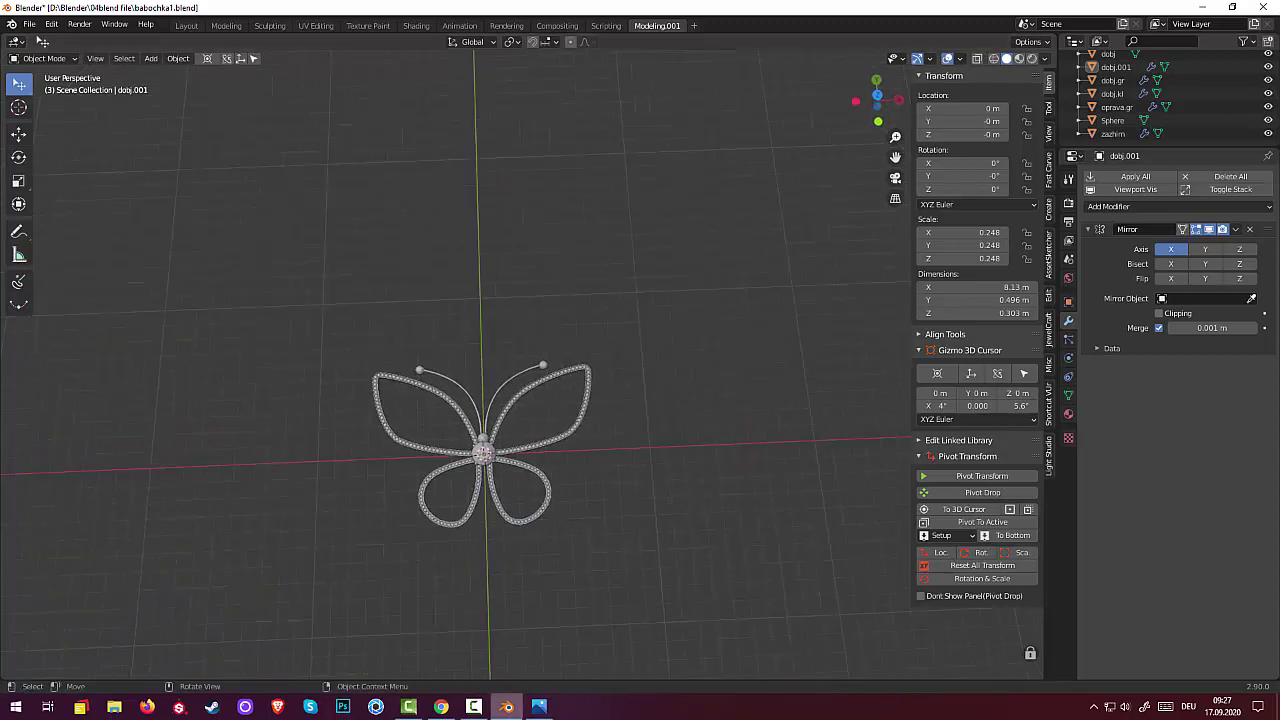
mouse_move(534, 709)
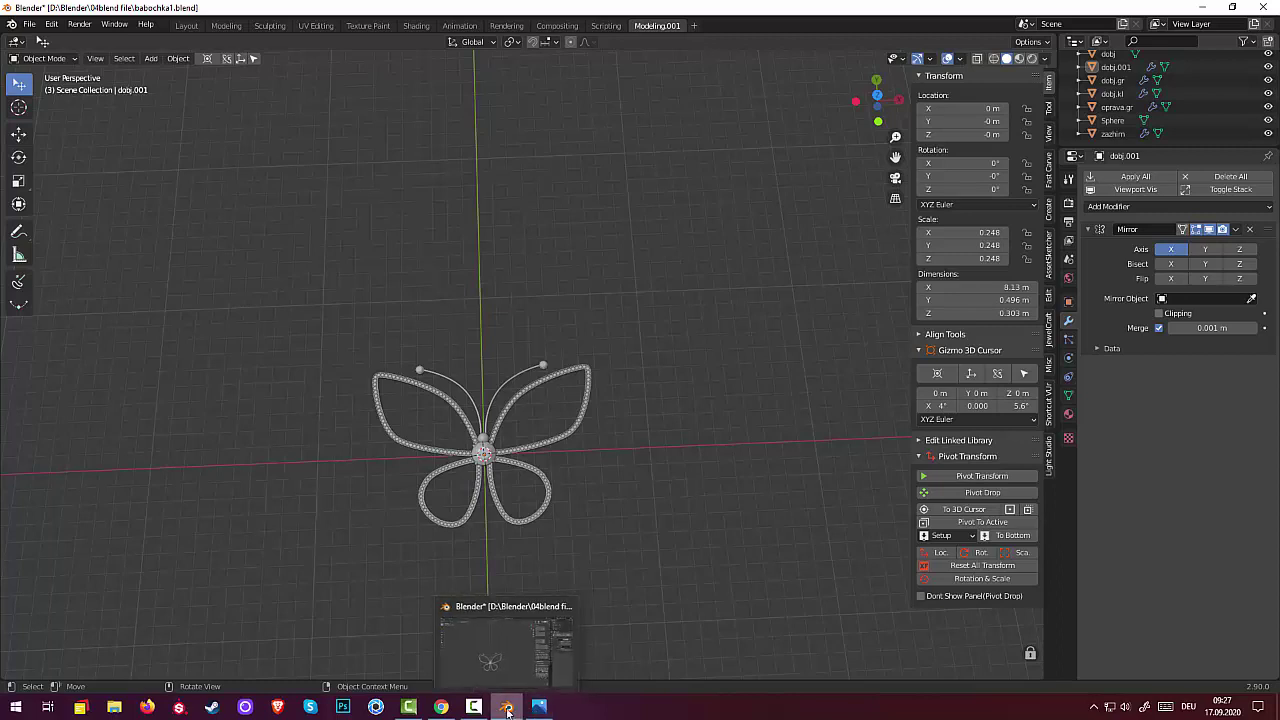
click(474, 707)
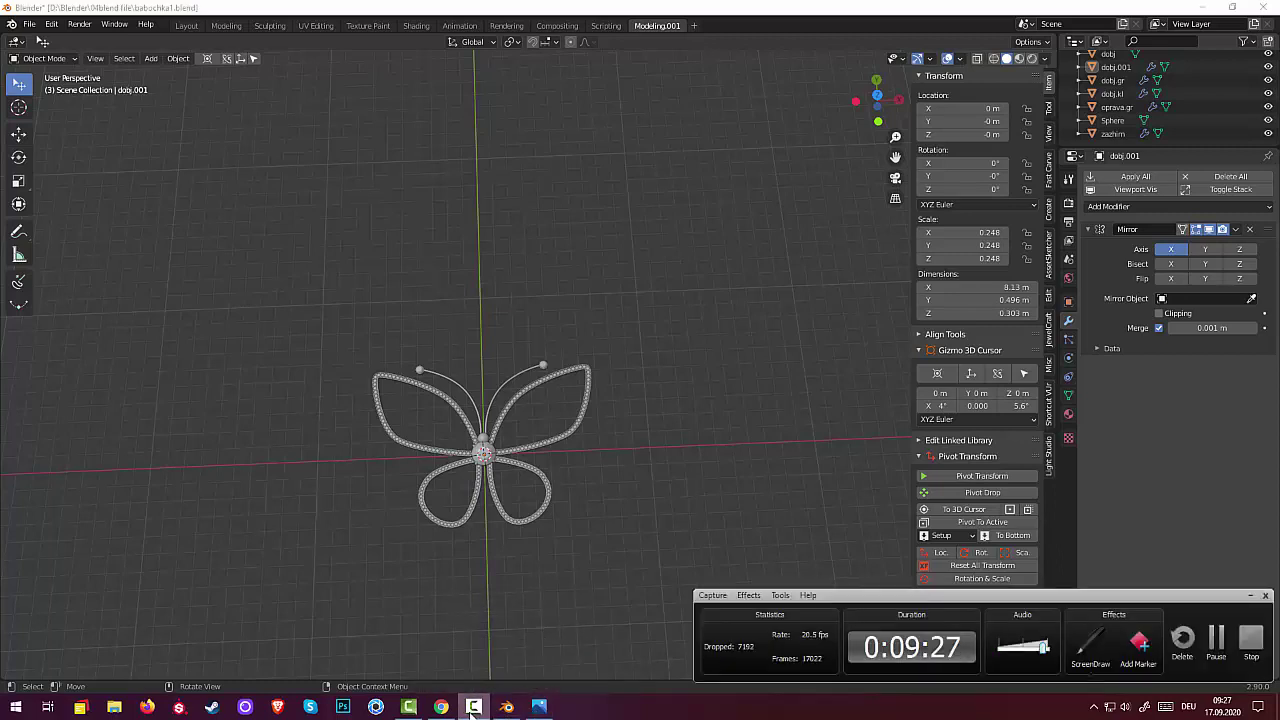